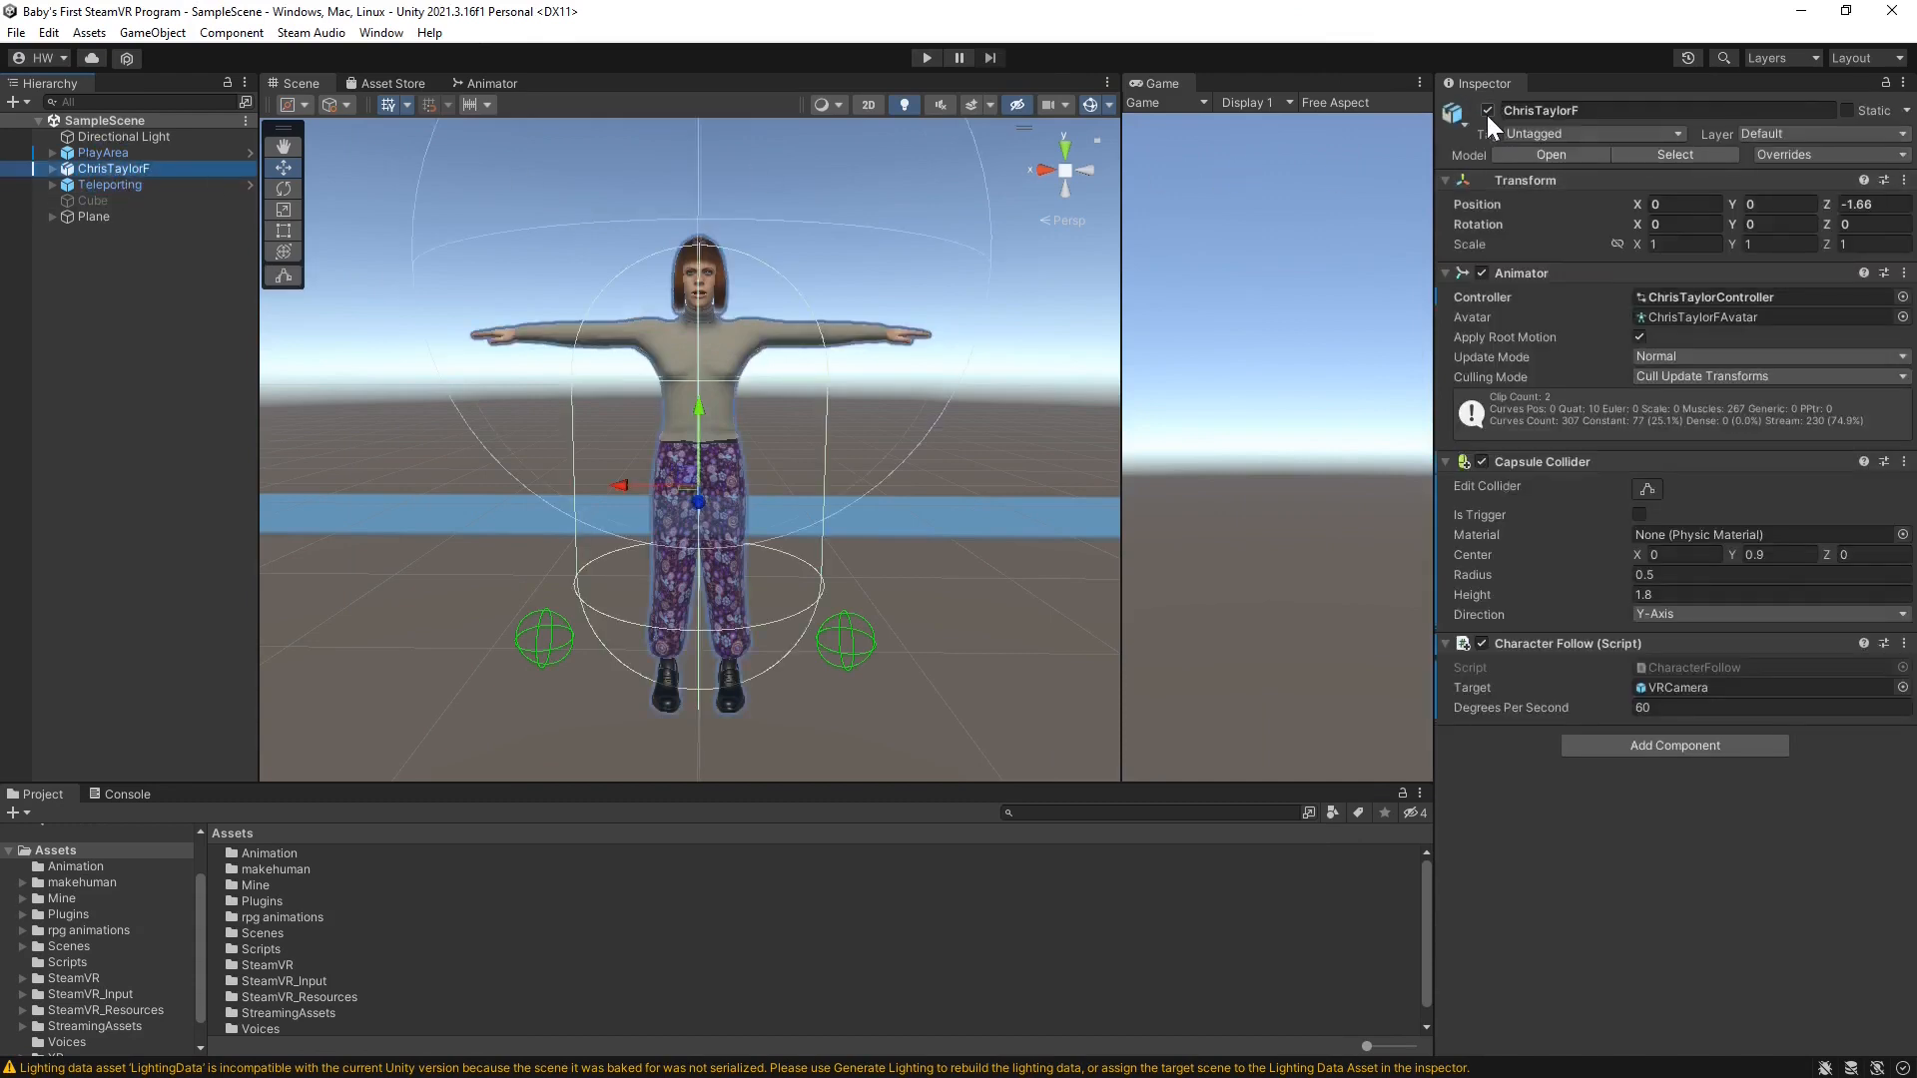
Deactivate the character object in the scene and open the Assets/Mine/Models/Base folder
{"action": "left_click", "coordinate": [1488, 111]}
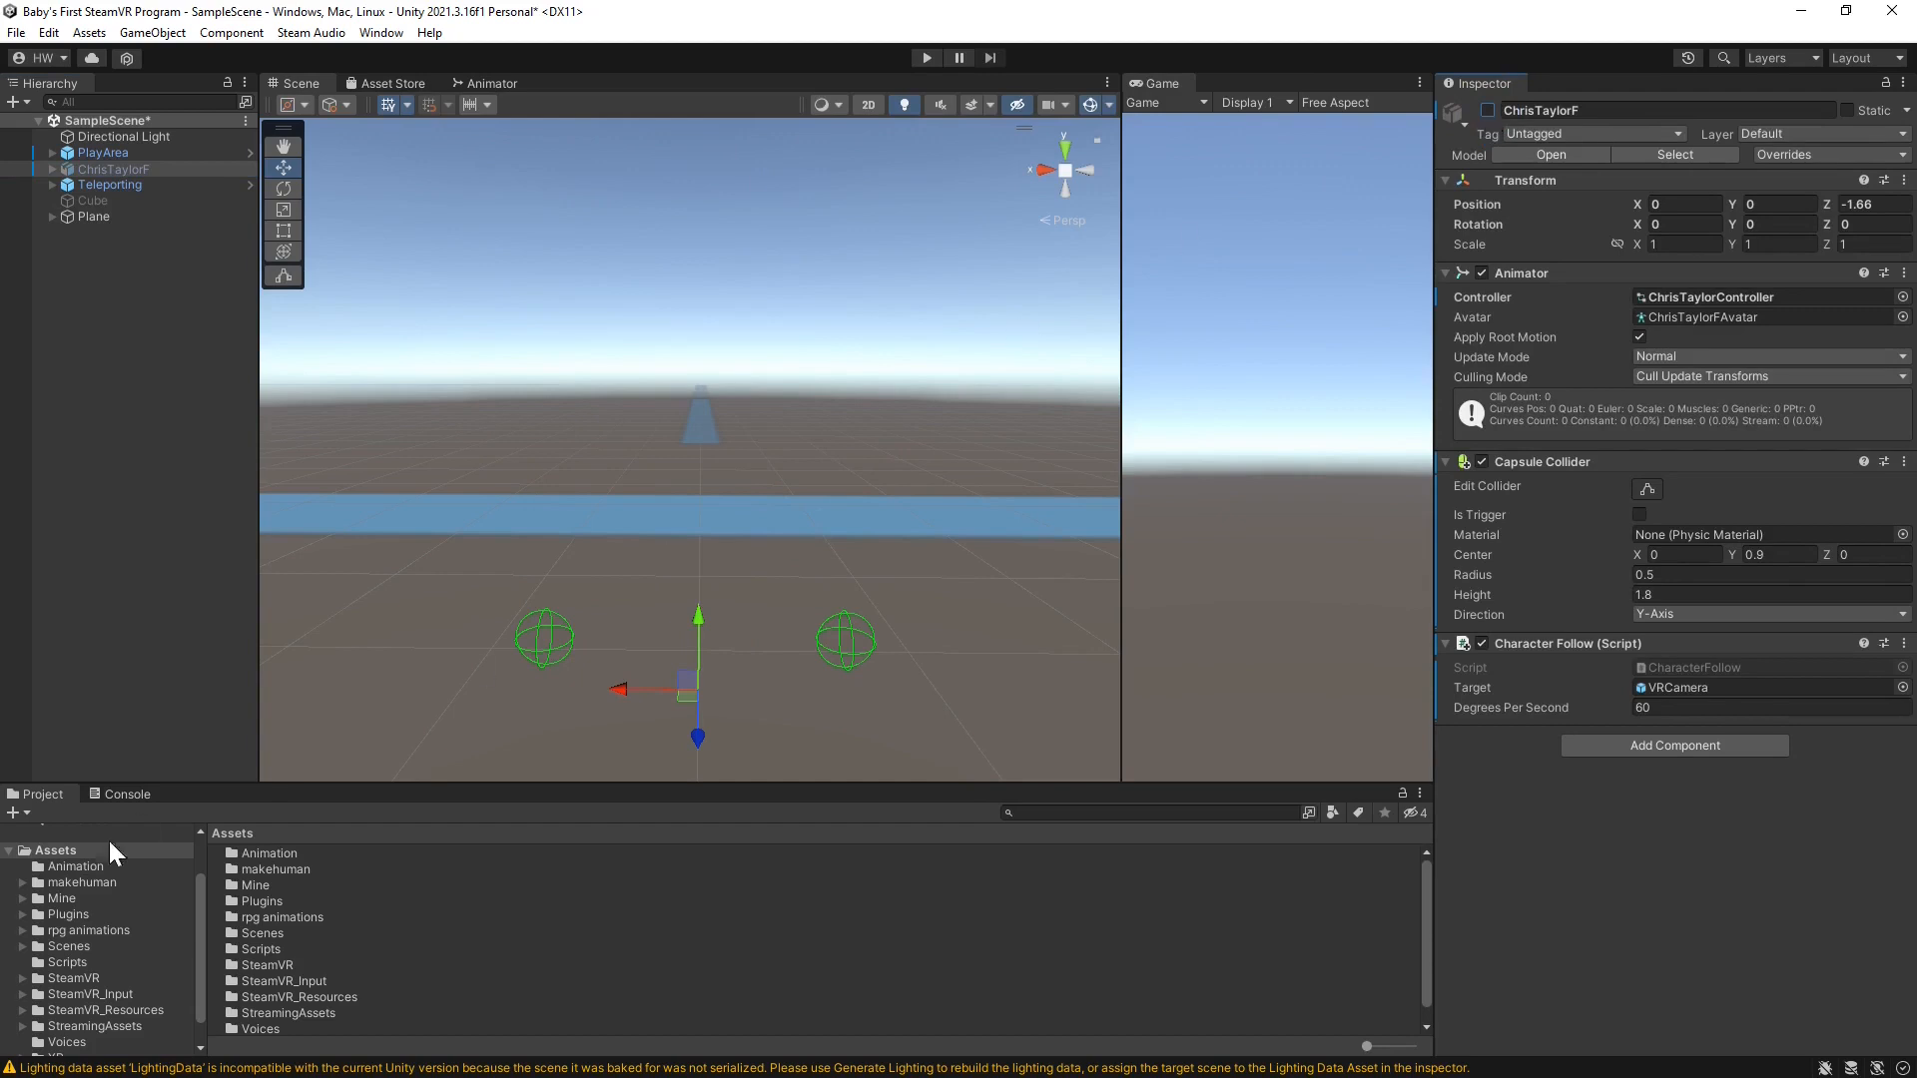
{"action": "left_click", "coordinate": [56, 897]}
{"action": "double_click", "coordinate": [266, 884]}
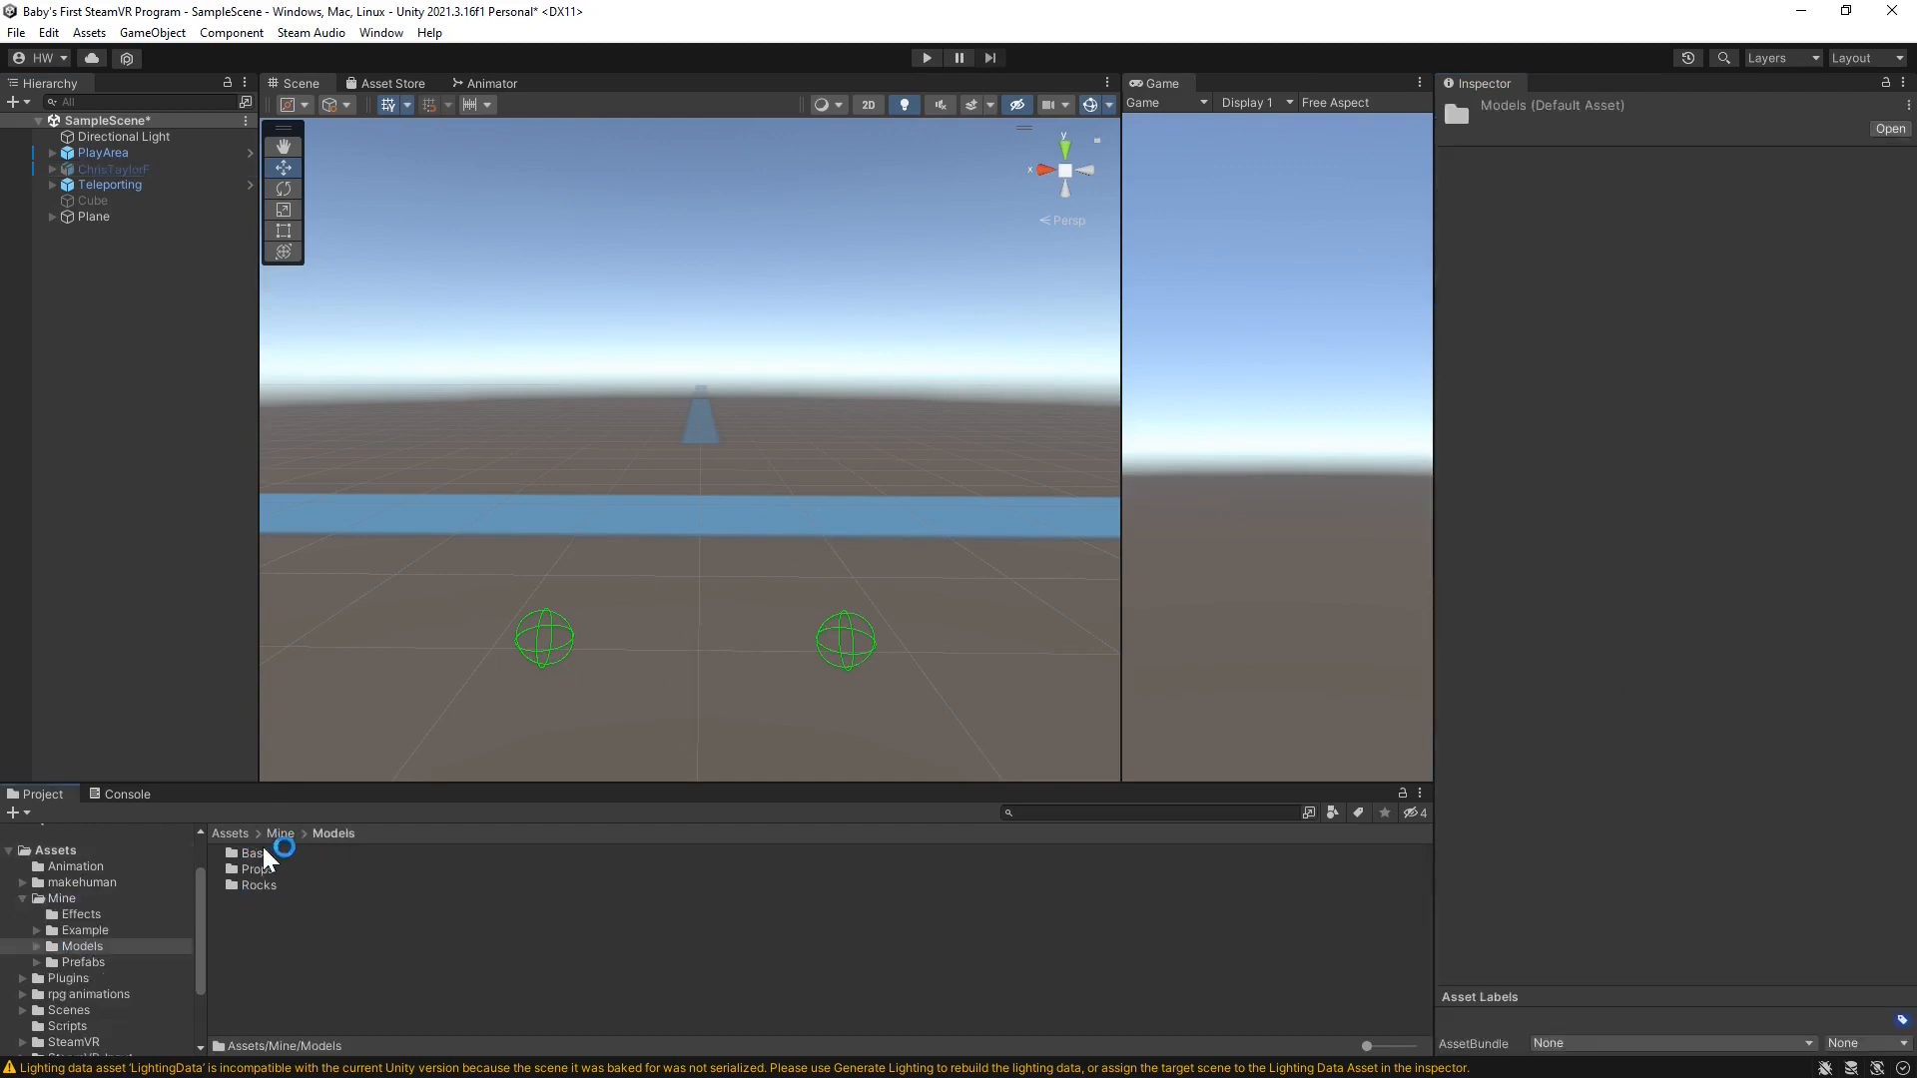
{"action": "double_click", "coordinate": [265, 853]}
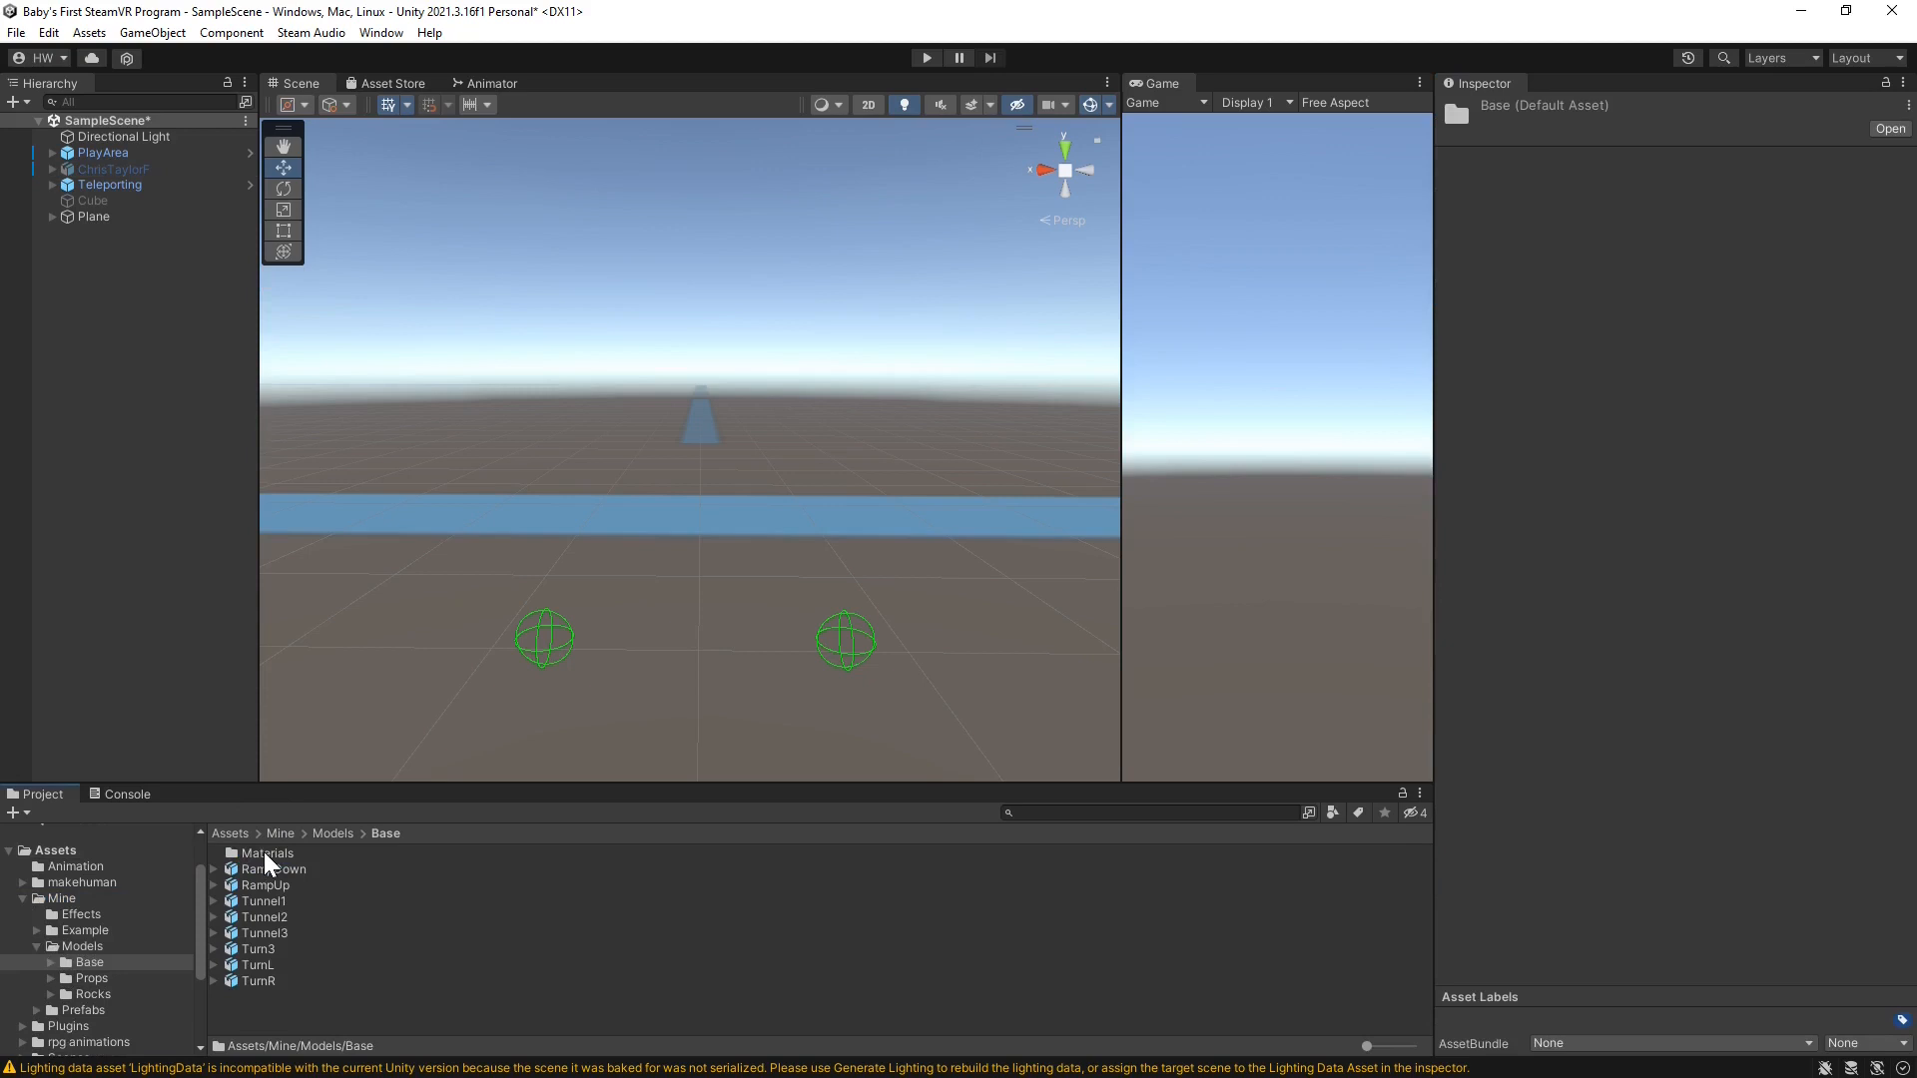
Add the TurnR and RampUp tunnel models from the Base folder to the scene
{"action": "left_click_drag", "start_coordinate": [251, 983], "coordinate": [829, 513]}
{"action": "key", "text": "f"}
{"action": "left_click_drag", "start_coordinate": [258, 886], "coordinate": [202, 601]}
{"action": "scroll", "coordinate": [617, 593], "scroll_direction": "down", "scroll_amount": 5}
{"action": "right_click_drag", "start_coordinate": [689, 597], "coordinate": [495, 599]}
{"action": "right_click_drag", "start_coordinate": [915, 627], "coordinate": [769, 655]}
{"action": "middle_click_drag", "start_coordinate": [769, 655], "coordinate": [715, 622]}
{"action": "scroll", "coordinate": [739, 645], "scroll_direction": "down", "scroll_amount": 5}
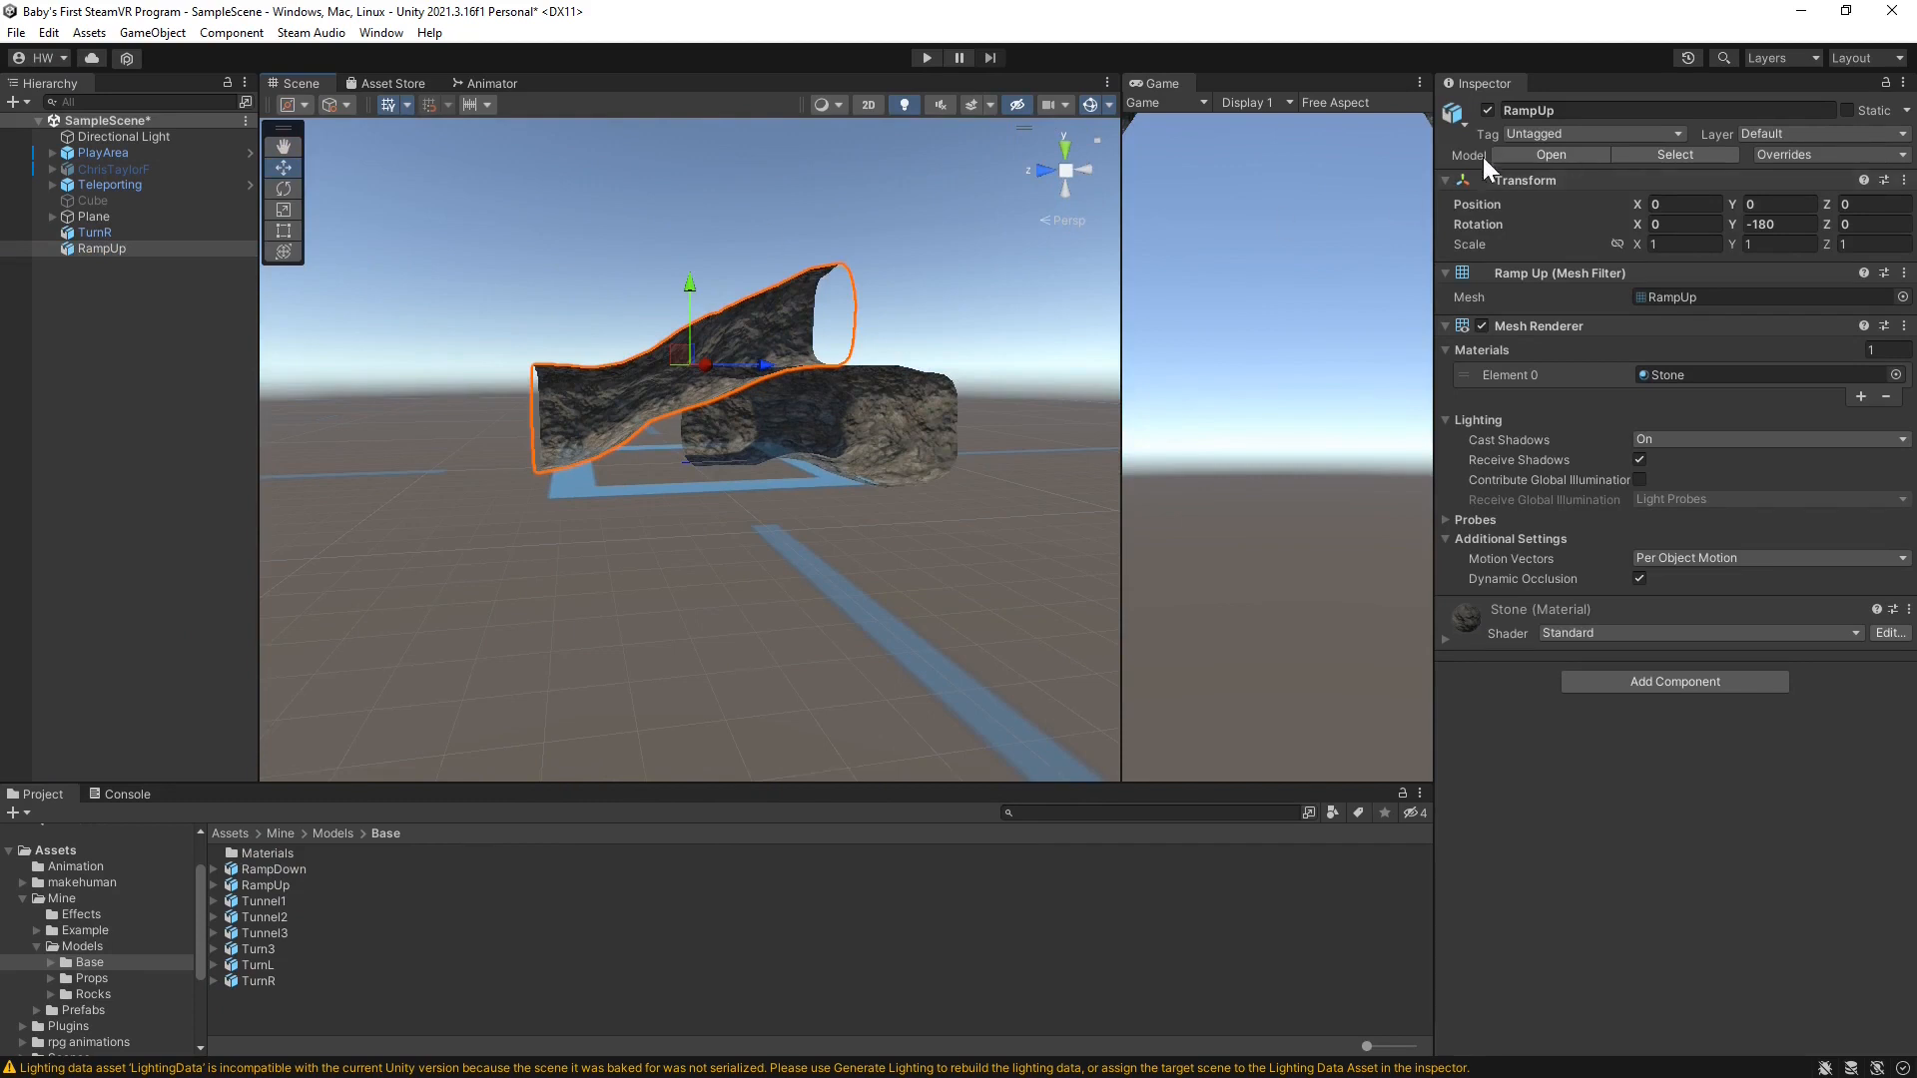
Set RampUp's position to X -12 and Z -6 and its Y rotation to -90 so it meets the turn piece
{"action": "left_click", "coordinate": [1683, 203]}
{"action": "type", "text": "-12"}
{"action": "key", "text": "Tab"}
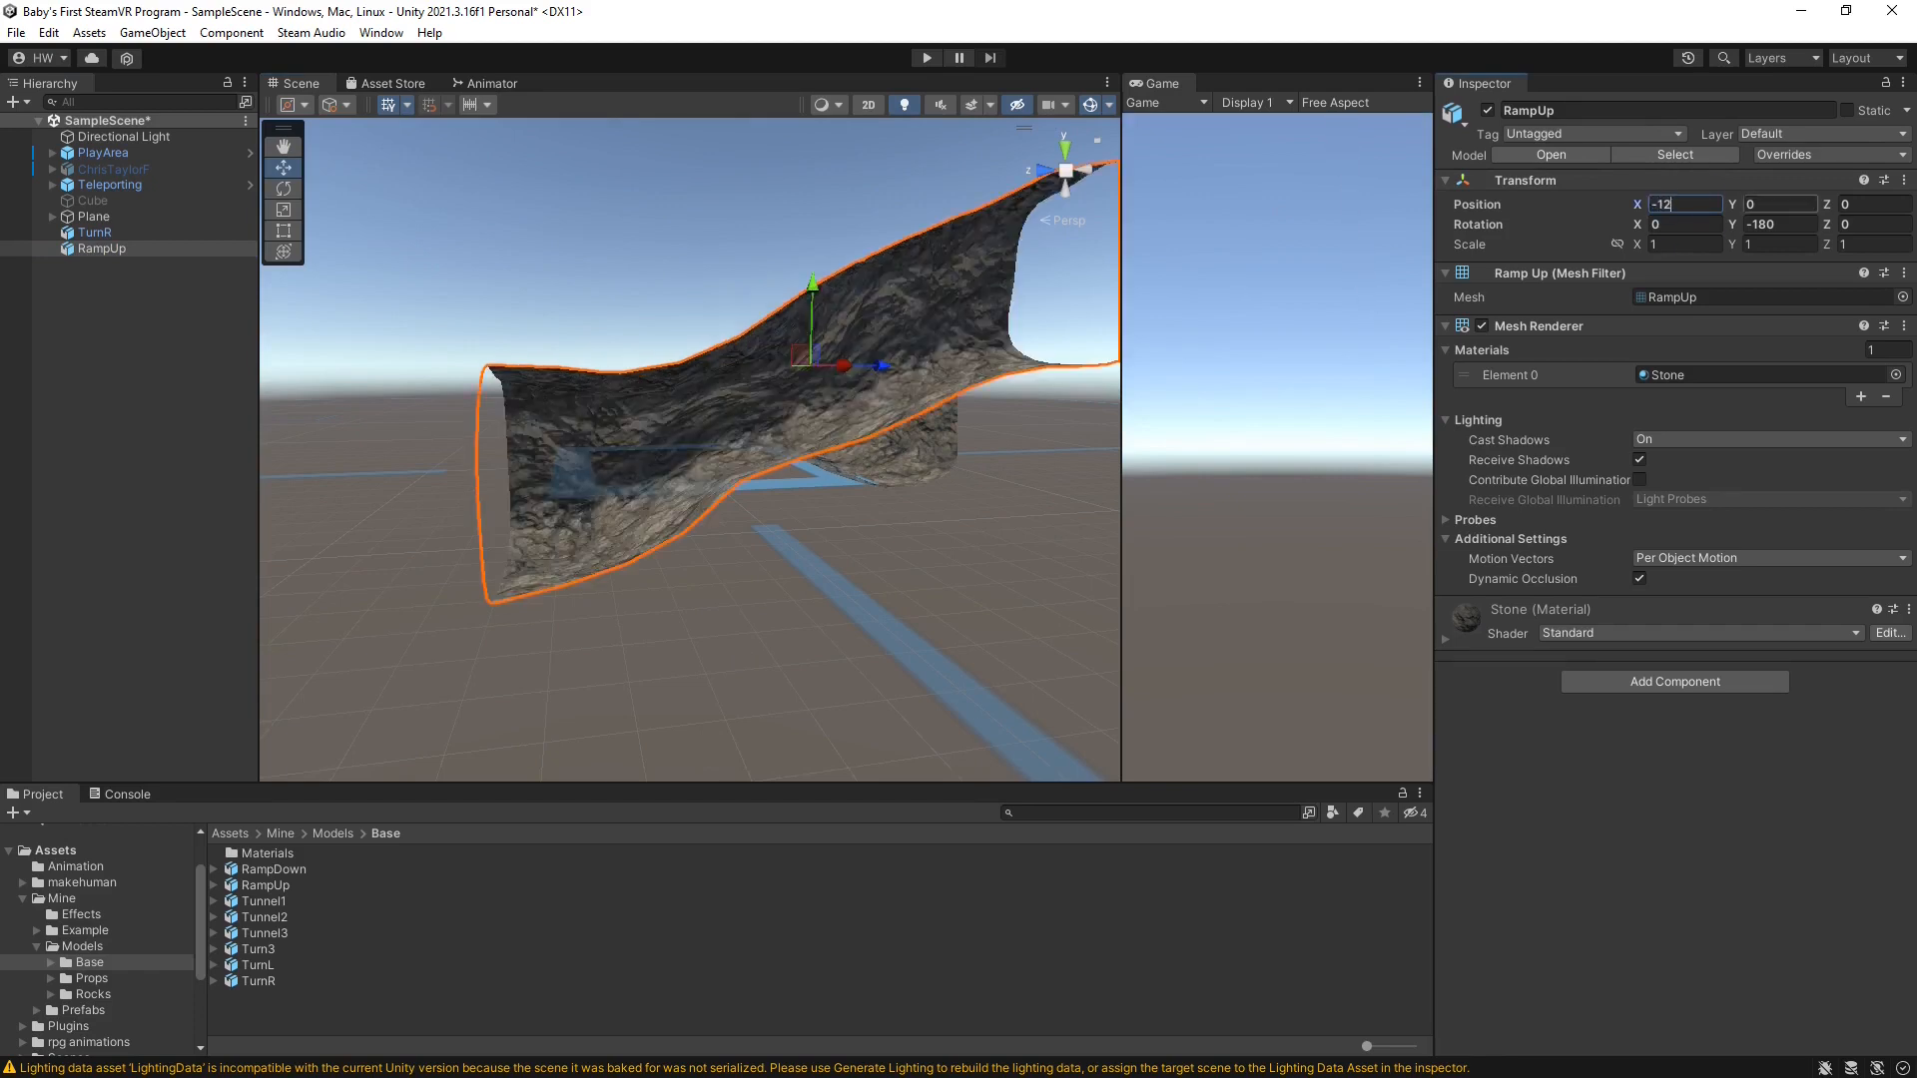
{"action": "key", "text": "Tab"}
{"action": "type", "text": "-6"}
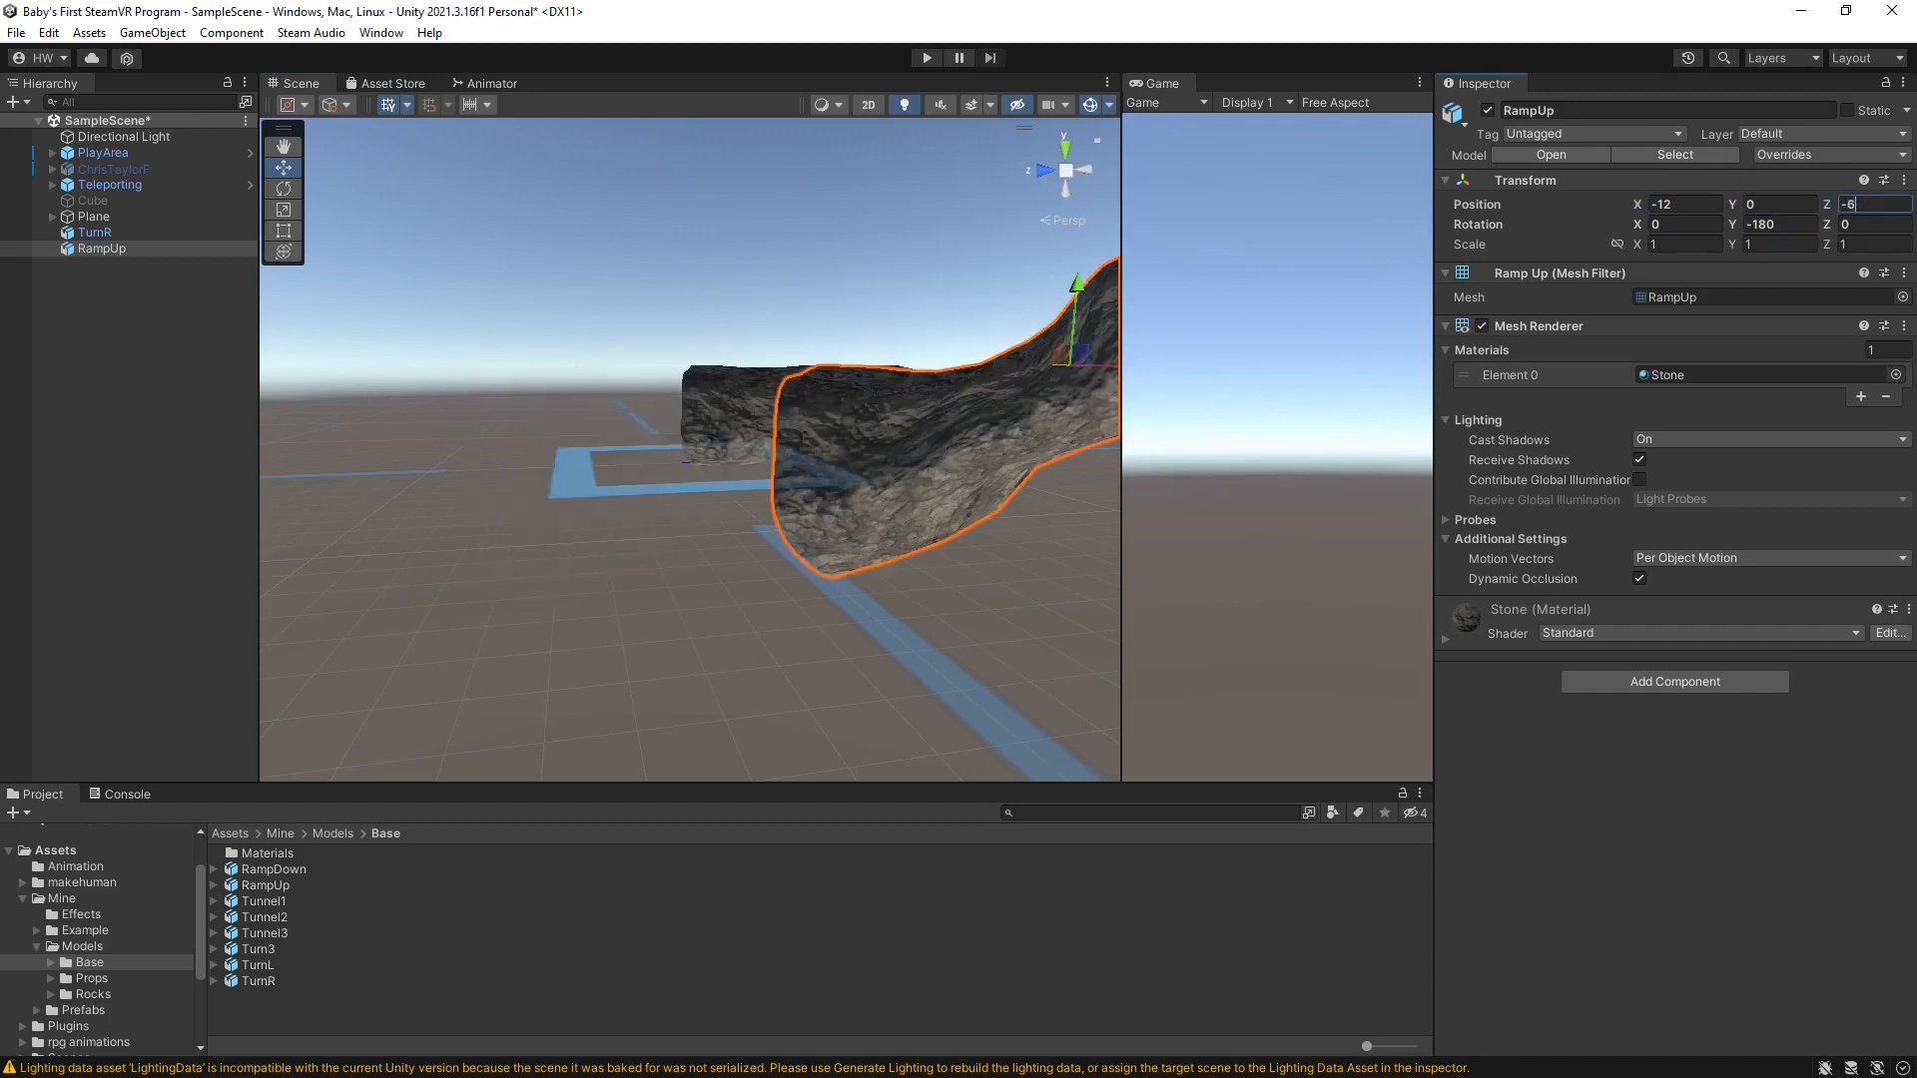
{"action": "key", "text": "Tab"}
{"action": "key", "text": "Tab"}
{"action": "type", "text": "-90"}
{"action": "right_click_drag", "start_coordinate": [739, 550], "coordinate": [693, 629]}
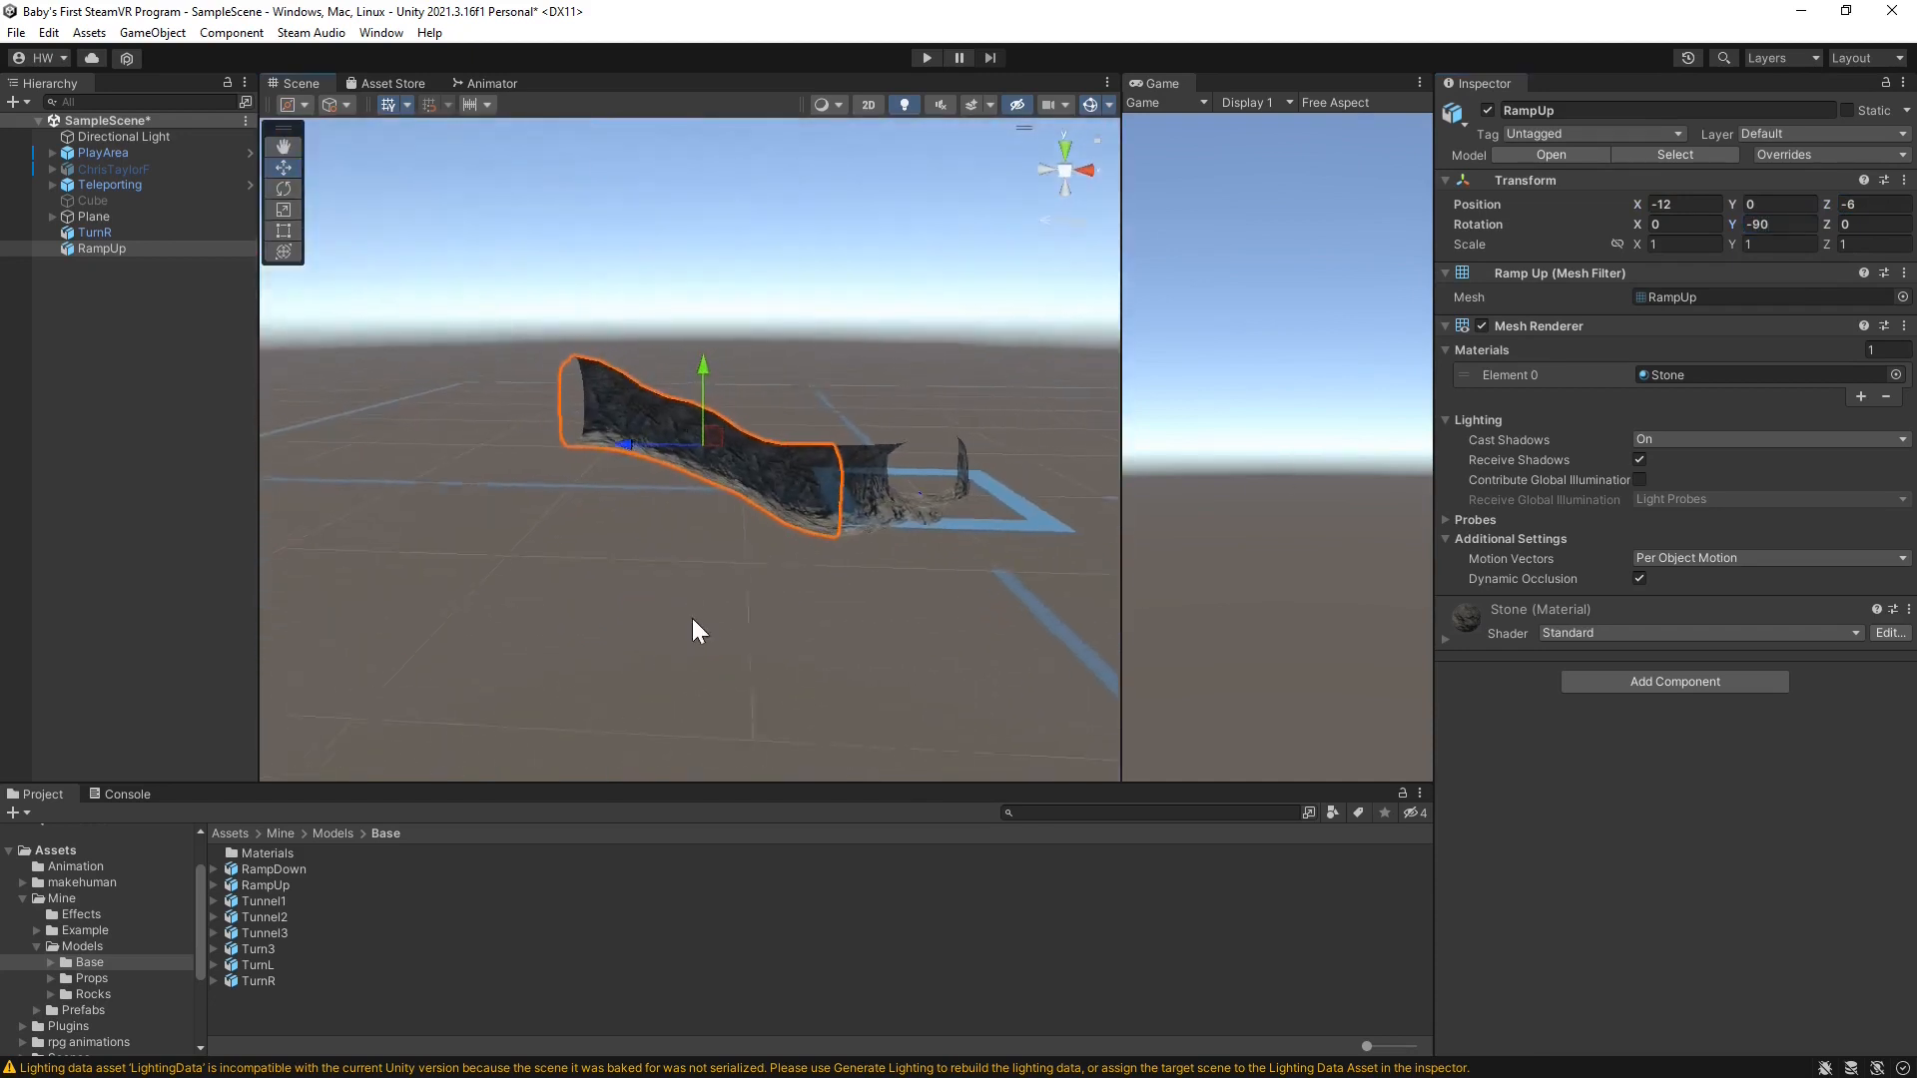
Add a second TurnR to the scene at position X -18, Y 4, Z -6 with a Y rotation of -90
{"action": "left_click_drag", "start_coordinate": [250, 981], "coordinate": [163, 672]}
{"action": "left_click", "coordinate": [1686, 204]}
{"action": "type", "text": "-18"}
{"action": "key", "text": "Tab"}
{"action": "type", "text": "4"}
{"action": "key", "text": "Tab"}
{"action": "type", "text": "-6"}
{"action": "key", "text": "Tab"}
{"action": "key", "text": "Tab"}
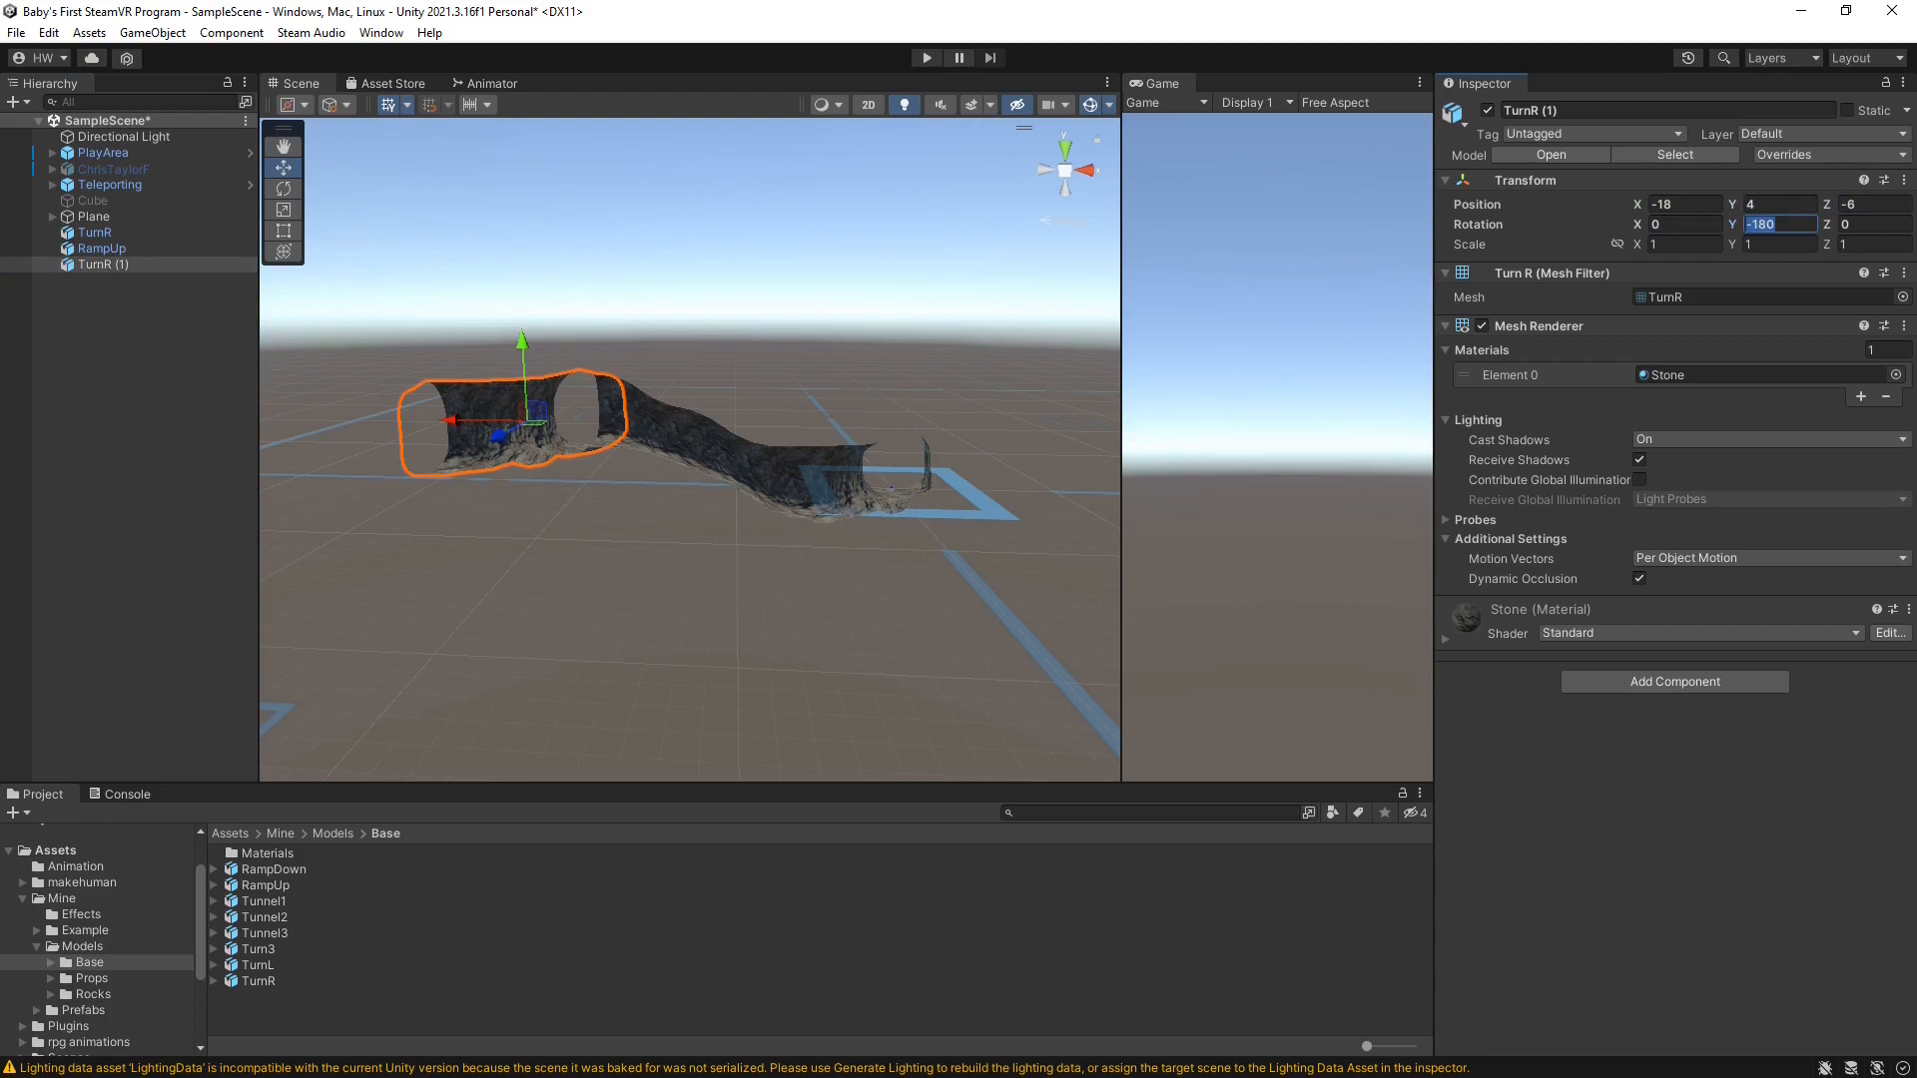
{"action": "type", "text": "-90"}
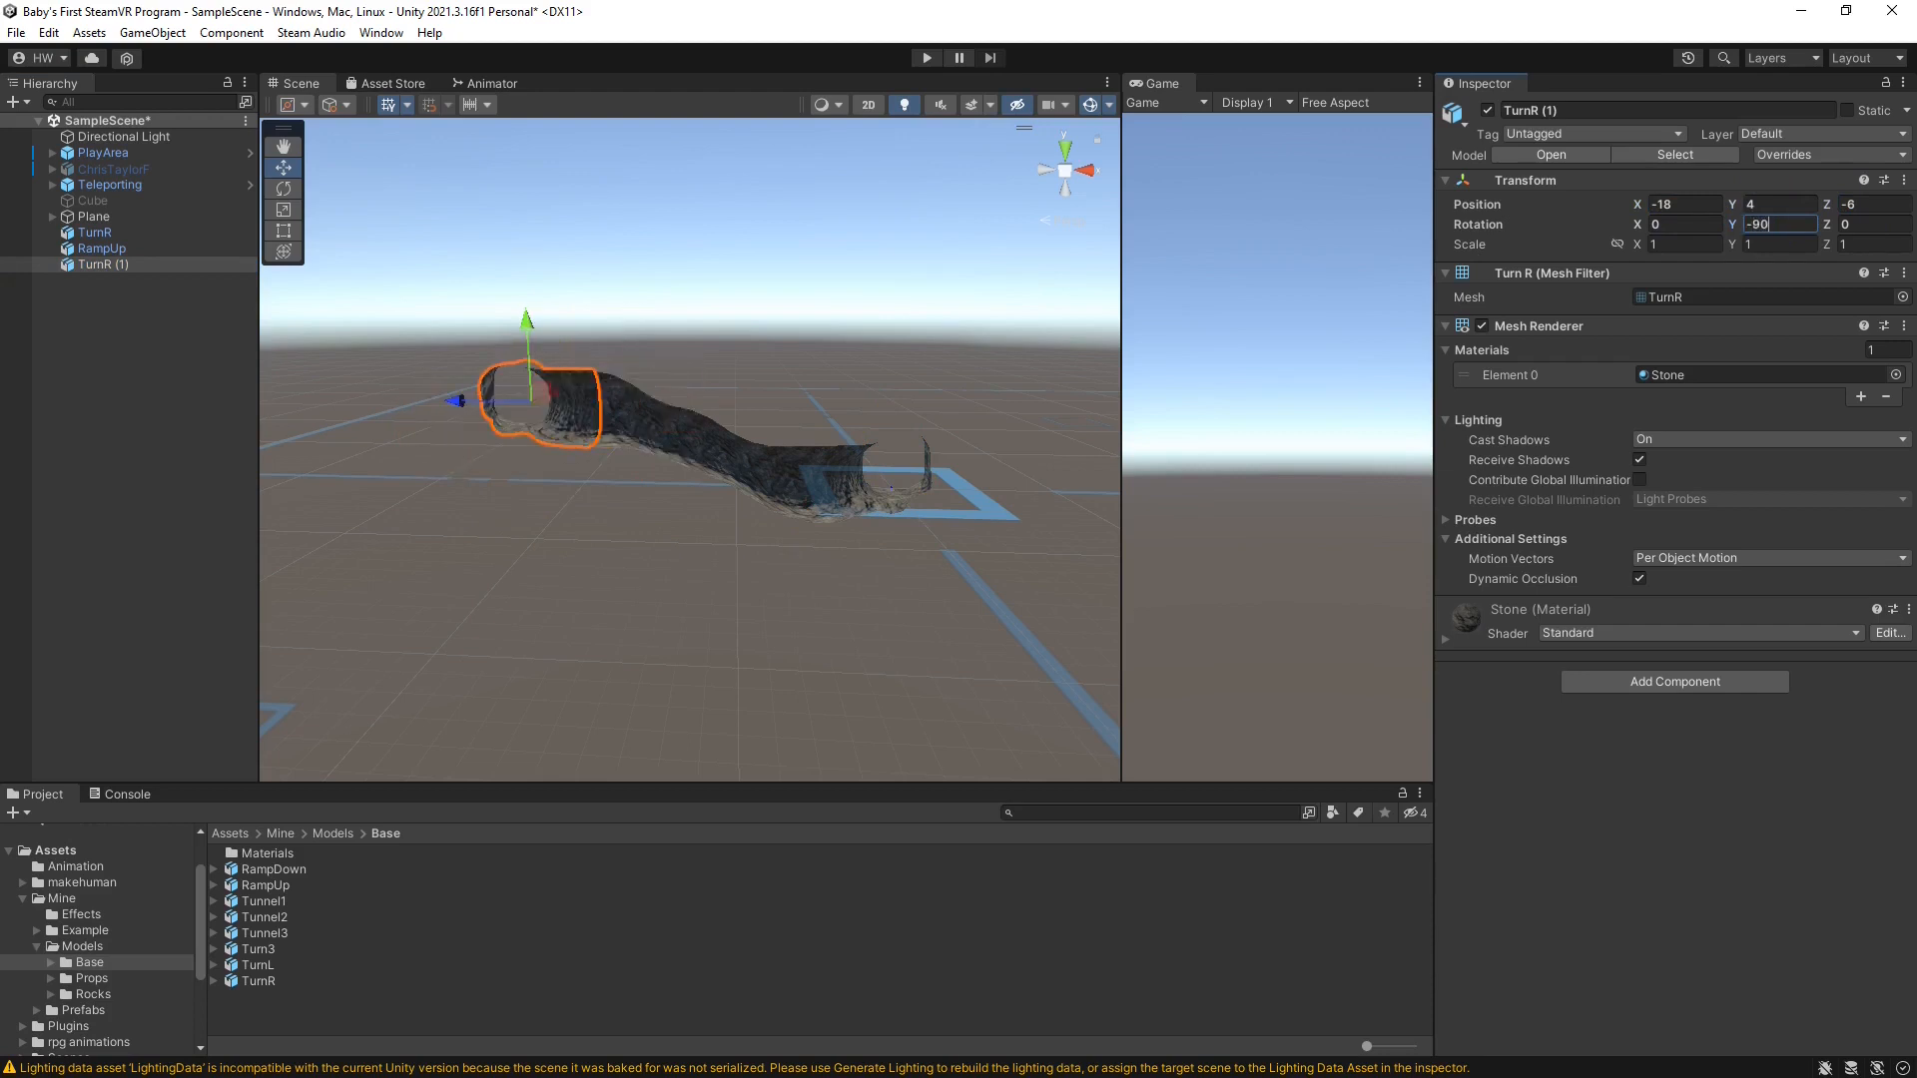
Add a second RampUp to the scene at position X -24, Y 4, Z 6 with a Y rotation of 0
{"action": "left_click", "coordinate": [142, 680]}
{"action": "left_click_drag", "start_coordinate": [141, 680], "coordinate": [141, 680]}
{"action": "left_click", "coordinate": [1678, 204]}
{"action": "type", "text": "-24"}
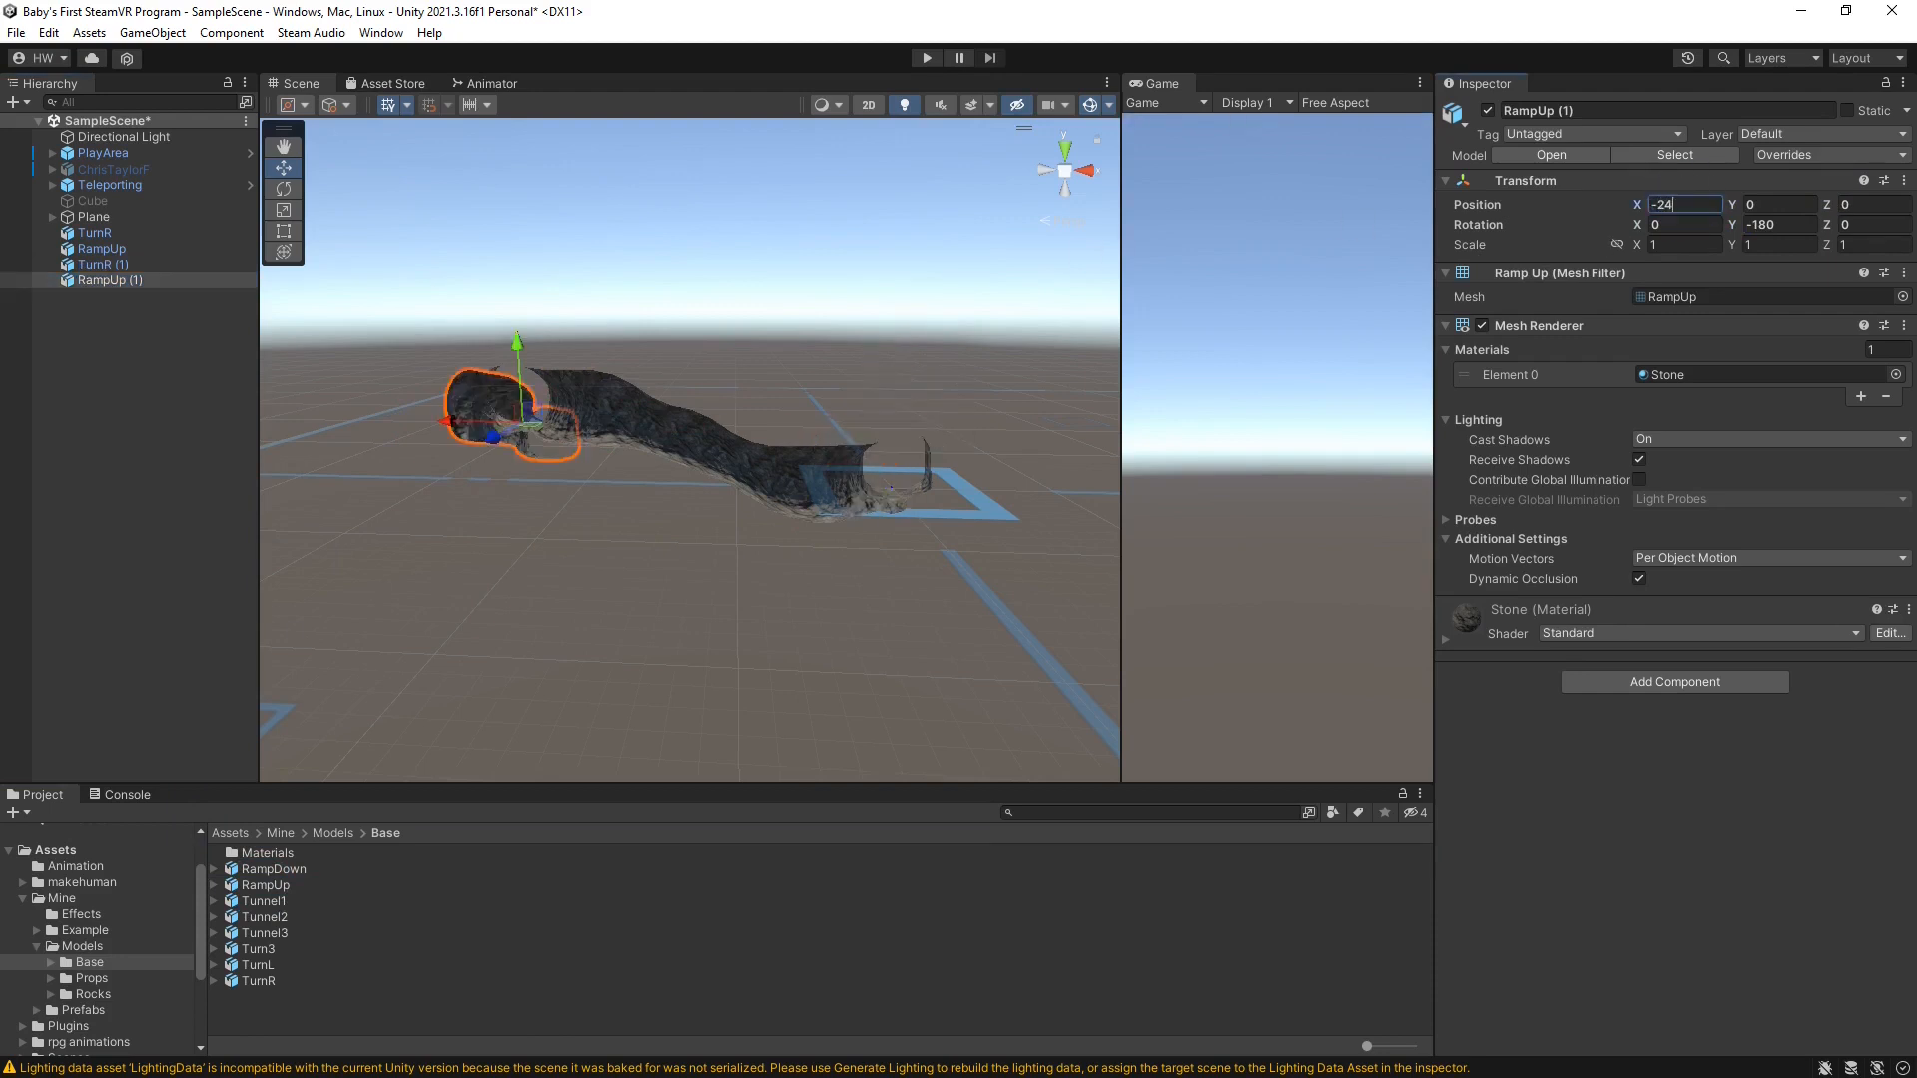
{"action": "key", "text": "Tab"}
{"action": "type", "text": "4"}
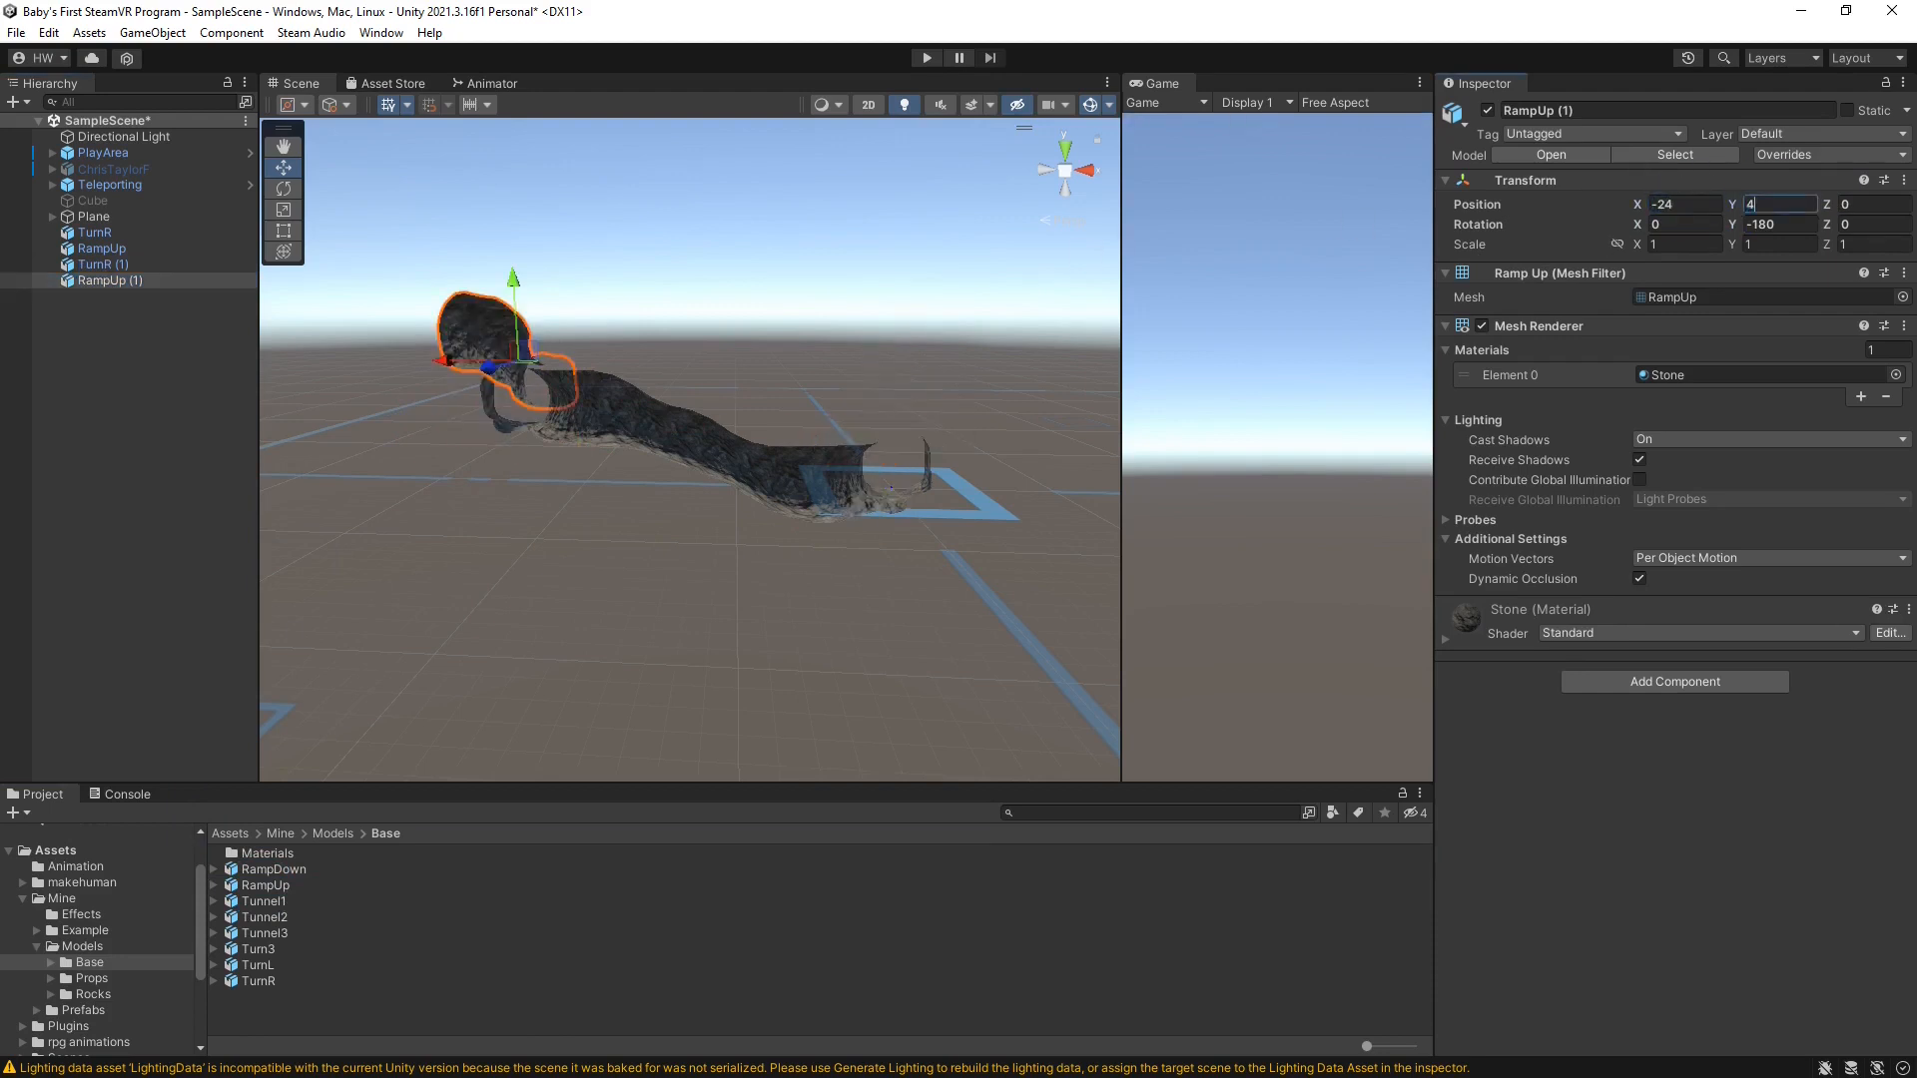
{"action": "key", "text": "Tab"}
{"action": "type", "text": "6"}
{"action": "key", "text": "Tab"}
{"action": "key", "text": "Tab"}
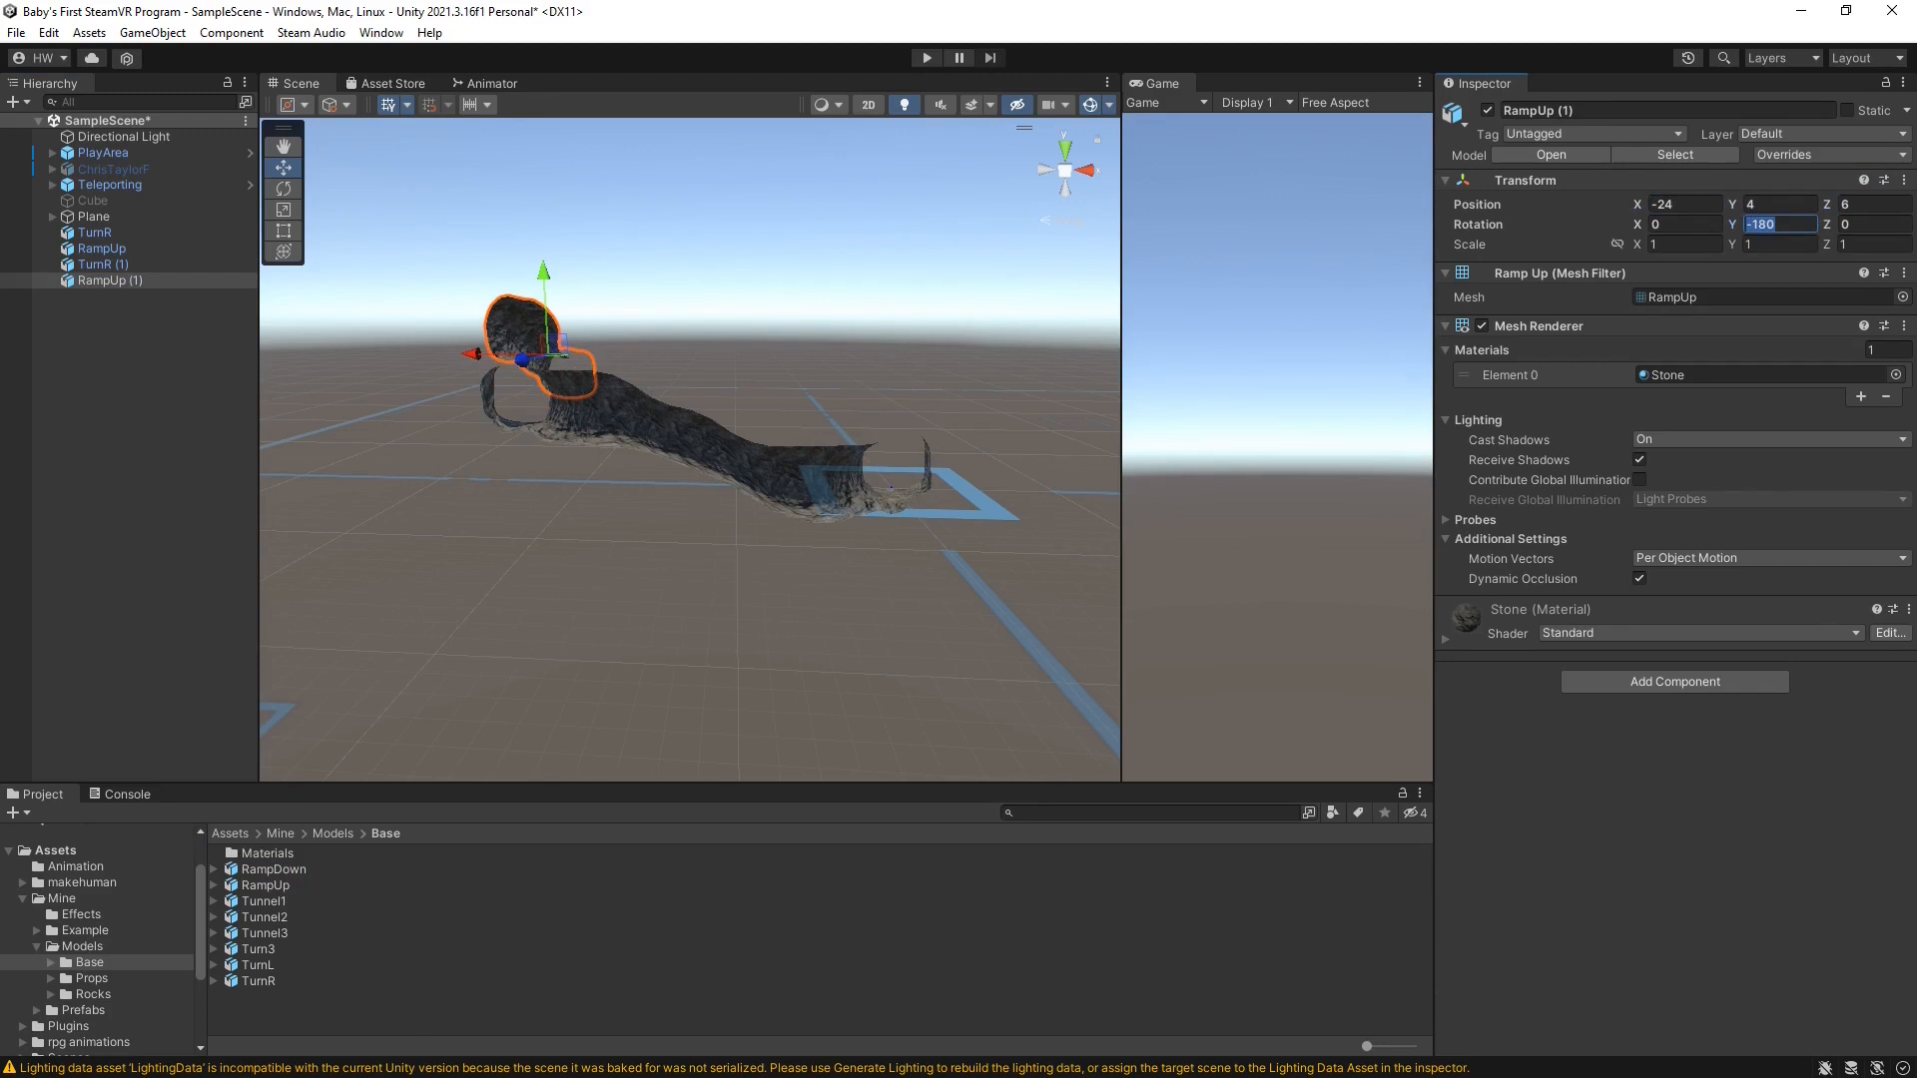
{"action": "type", "text": "0"}
{"action": "right_click_drag", "start_coordinate": [929, 539], "coordinate": [860, 685]}
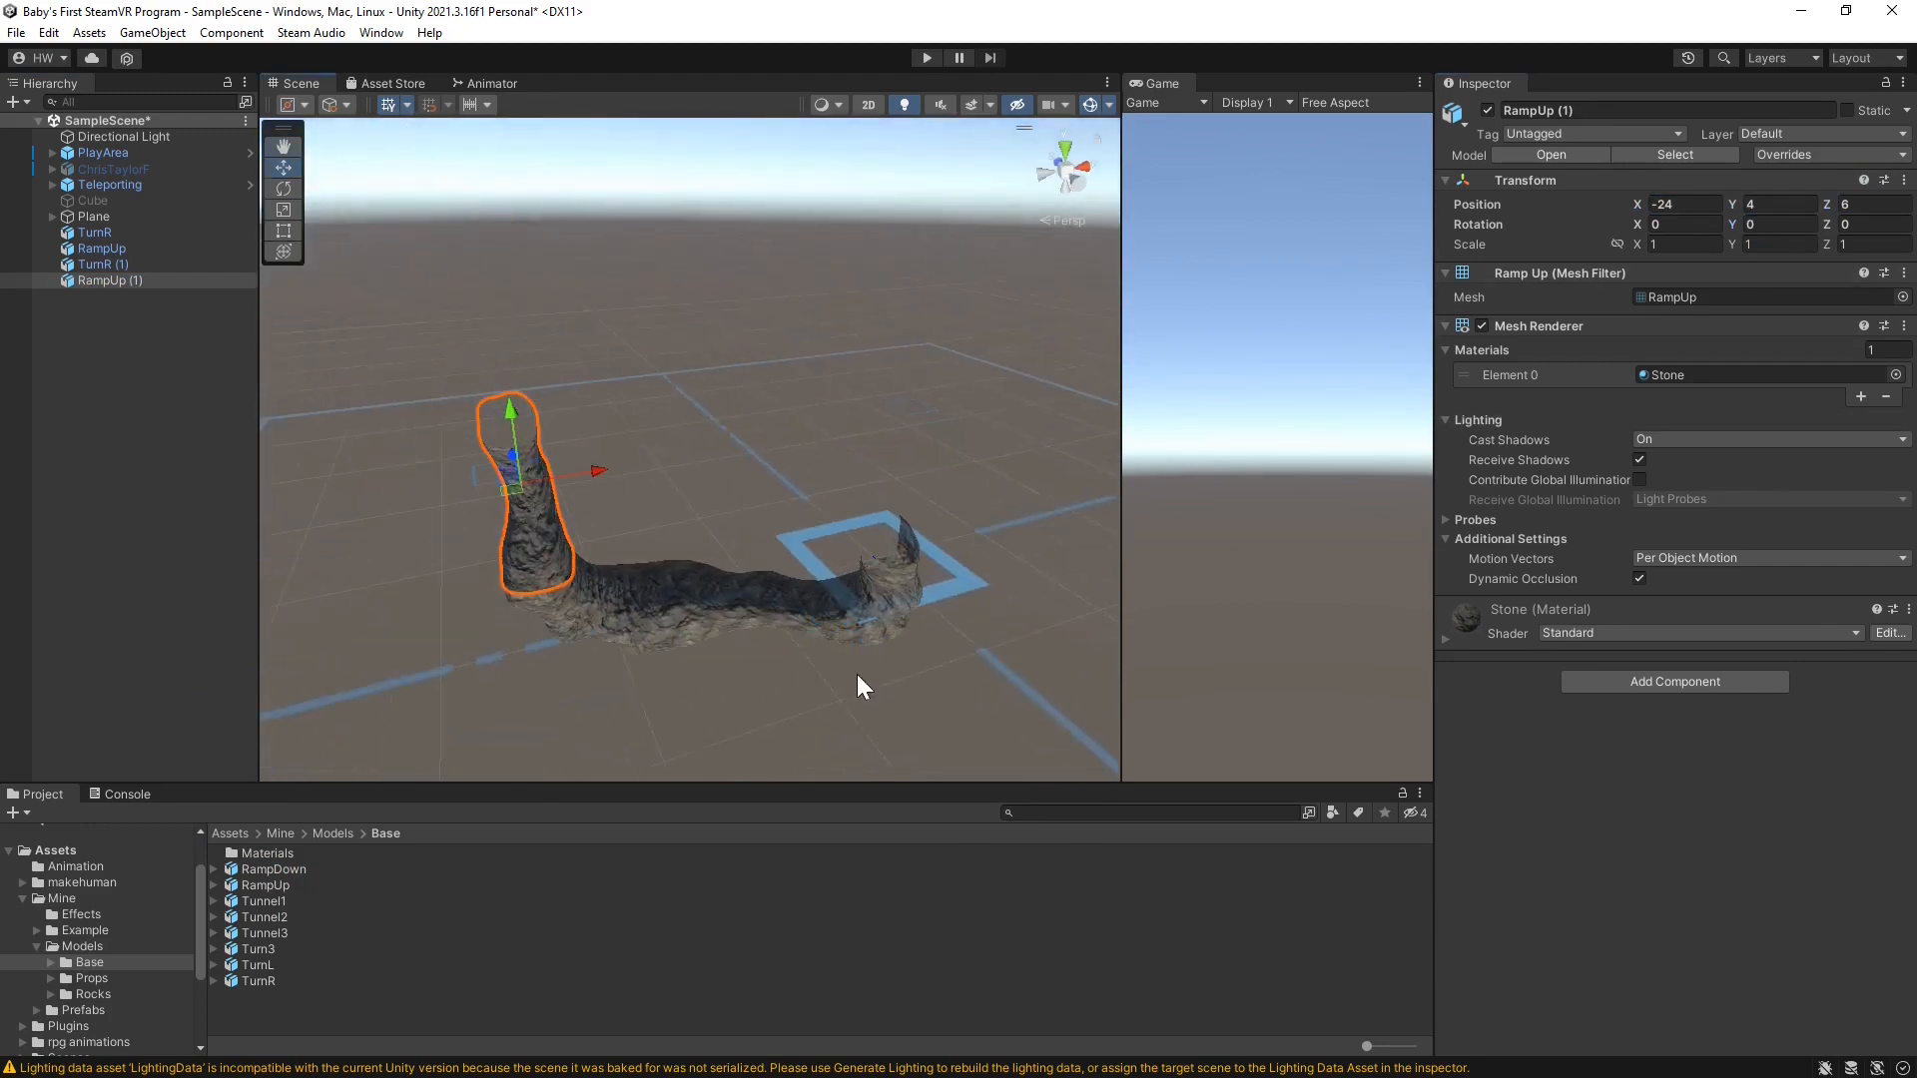
{"action": "scroll", "coordinate": [897, 685], "scroll_direction": "up", "scroll_amount": 1}
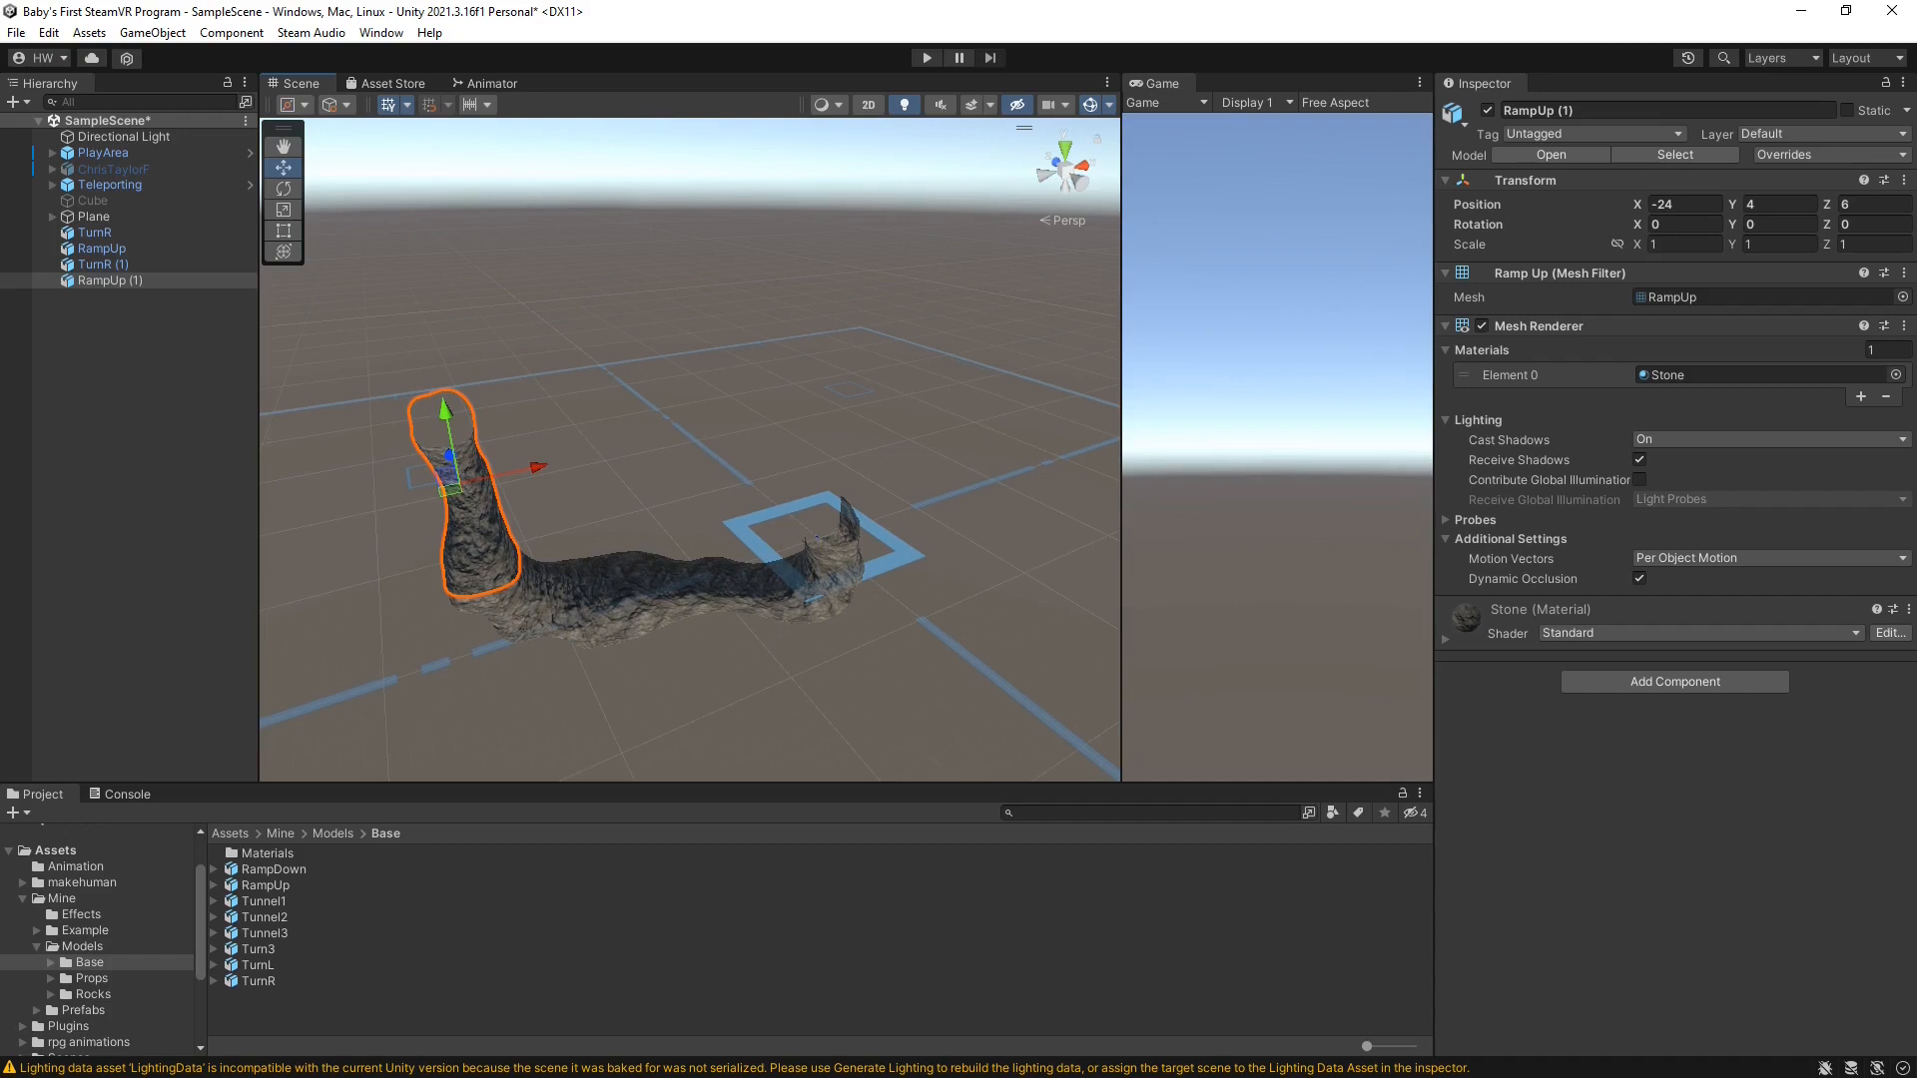
Examine the placed turn and ramp segments of the tunnel one after another
{"action": "left_click", "coordinate": [525, 619]}
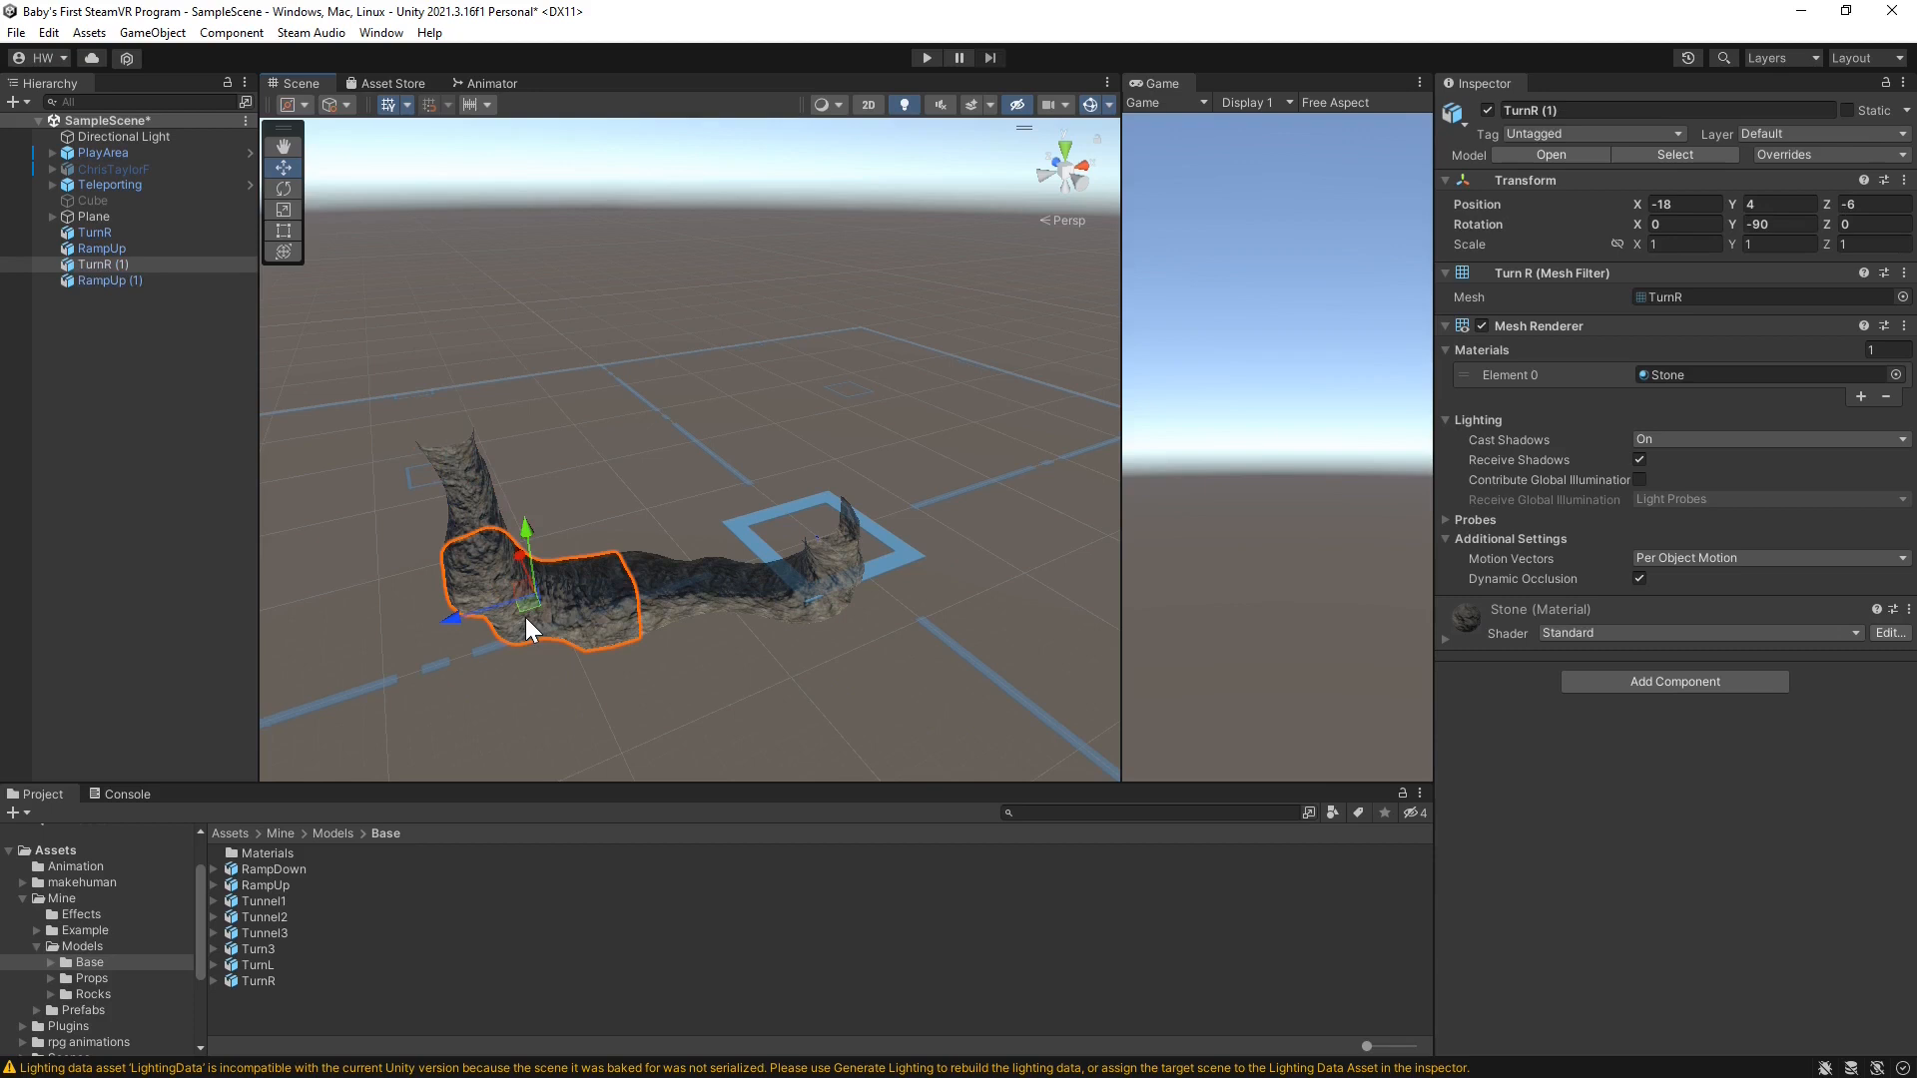
{"action": "left_click", "coordinate": [687, 621]}
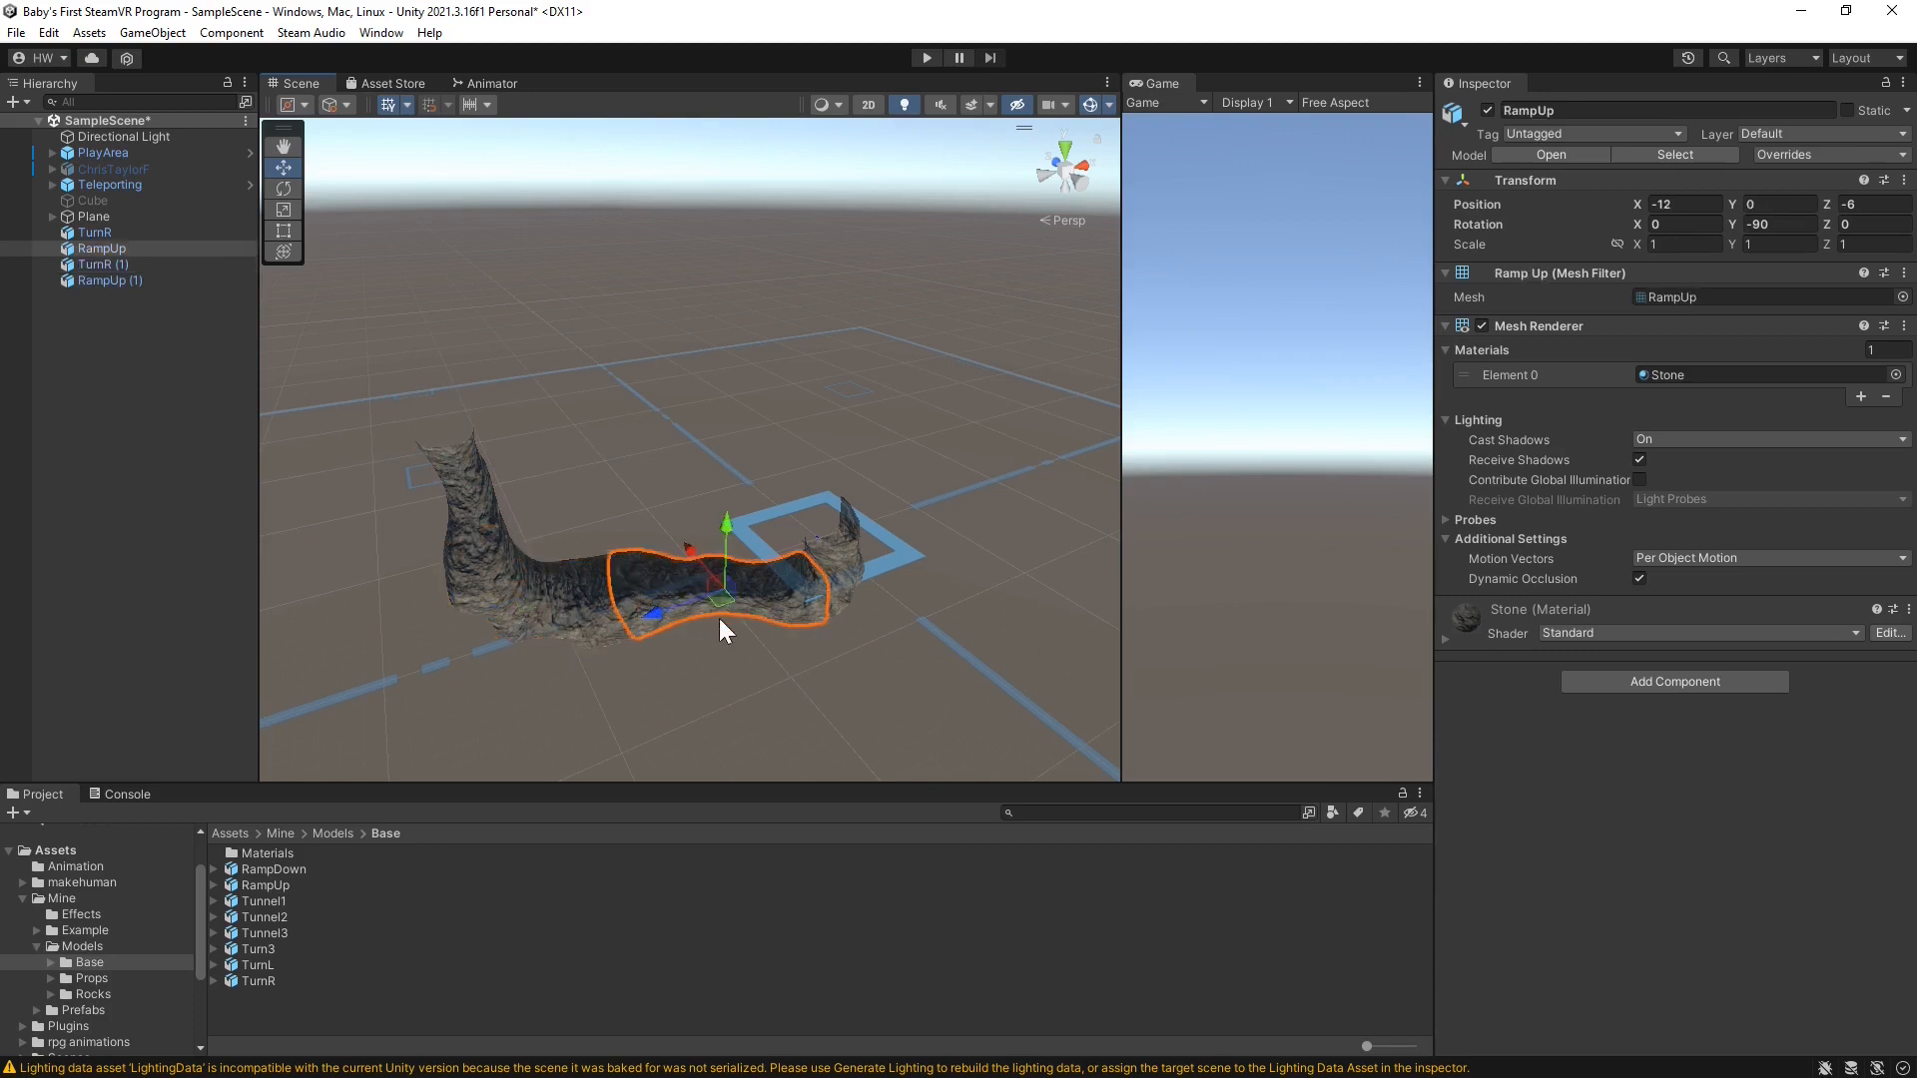
{"action": "left_click", "coordinate": [859, 554]}
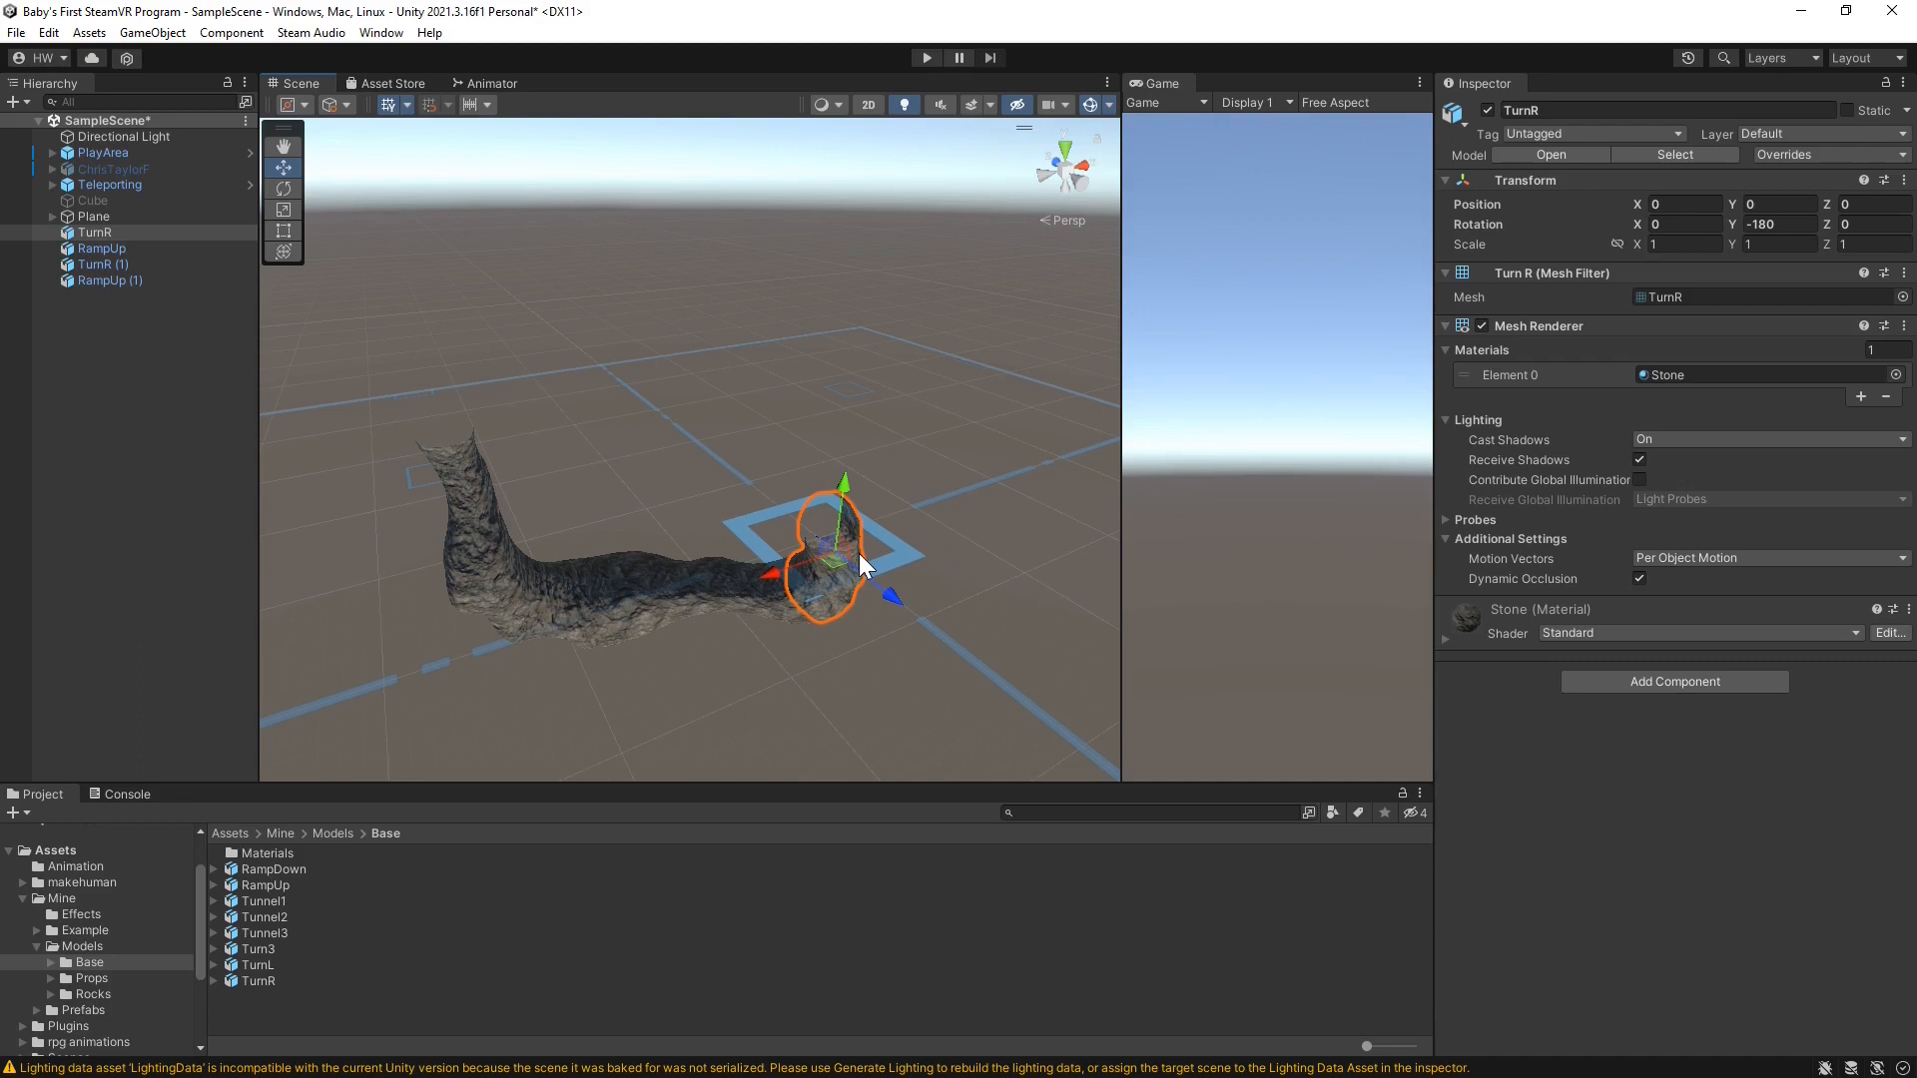
{"action": "left_click", "coordinate": [247, 981]}
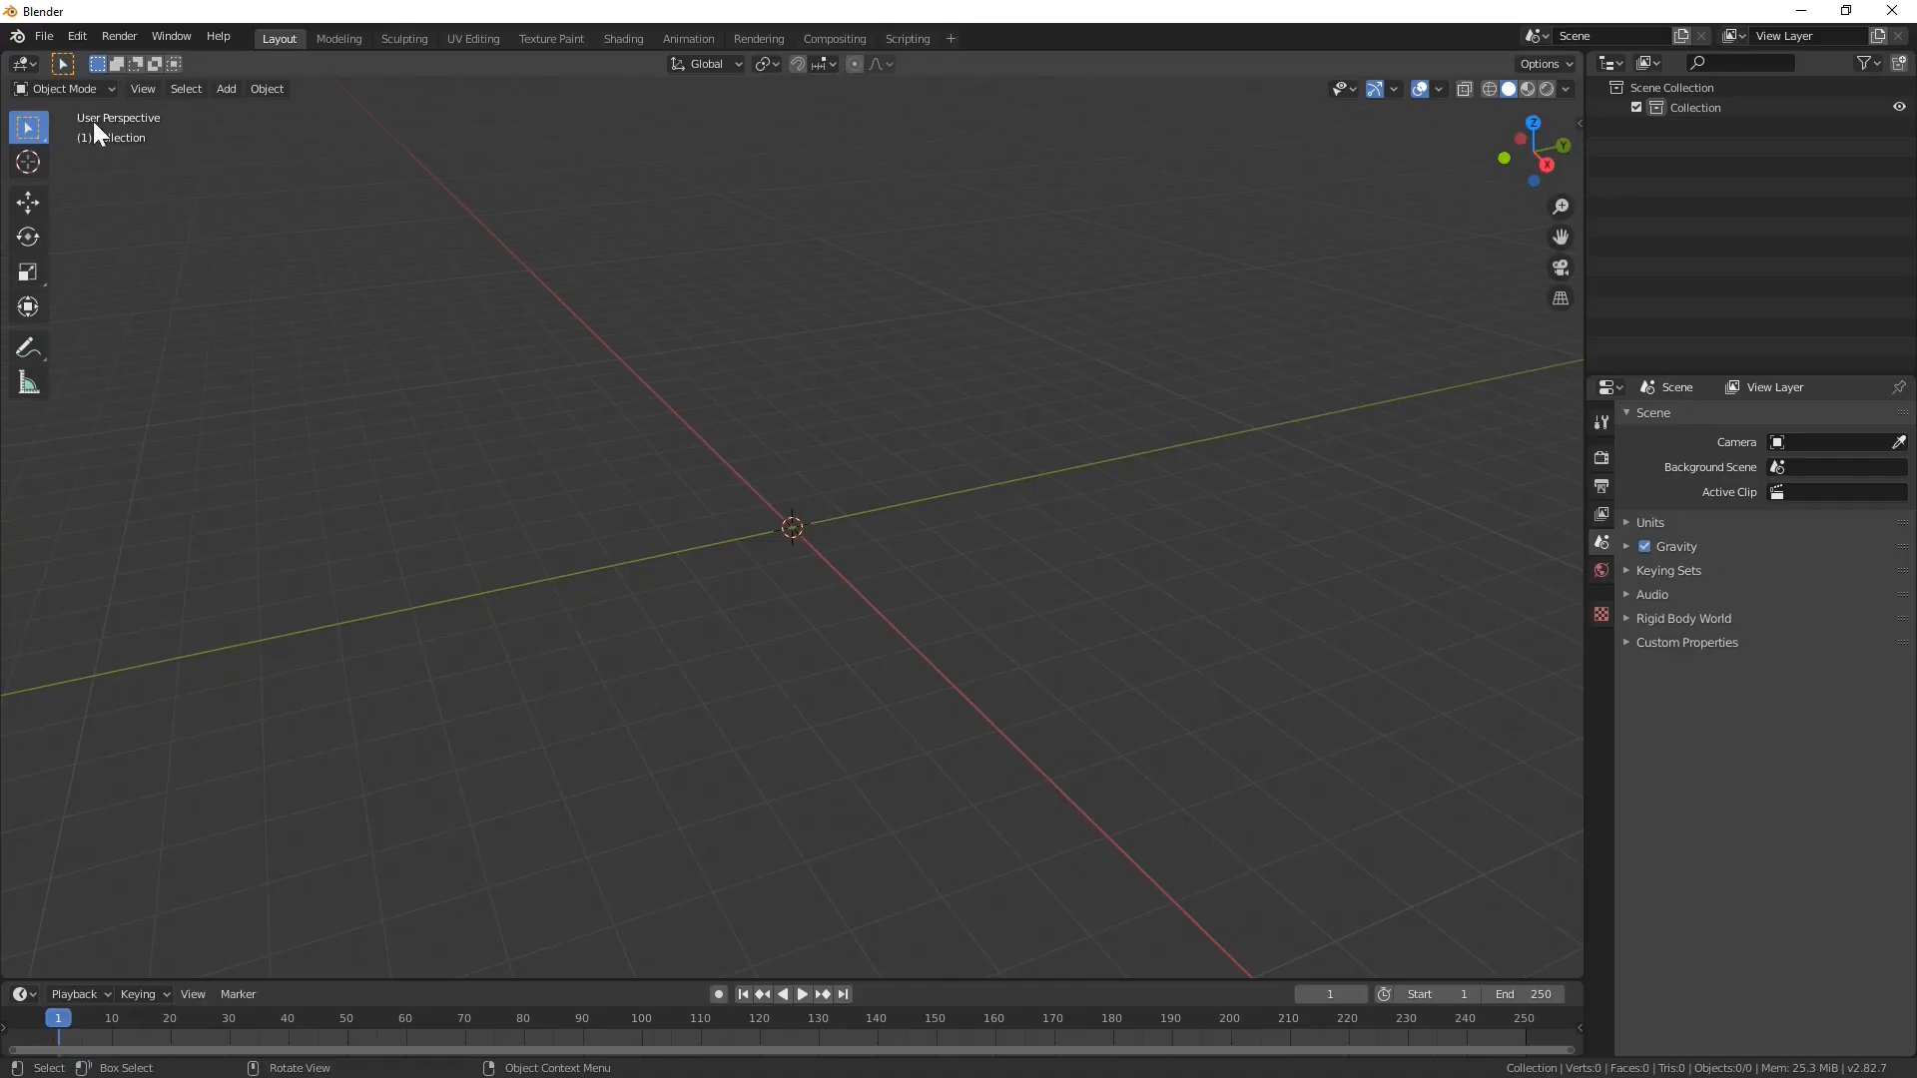
Switch to Blender and import RampUp.fbx from the project's Base models folder
{"action": "left_click", "coordinate": [44, 36]}
{"action": "mouse_move", "coordinate": [185, 307]}
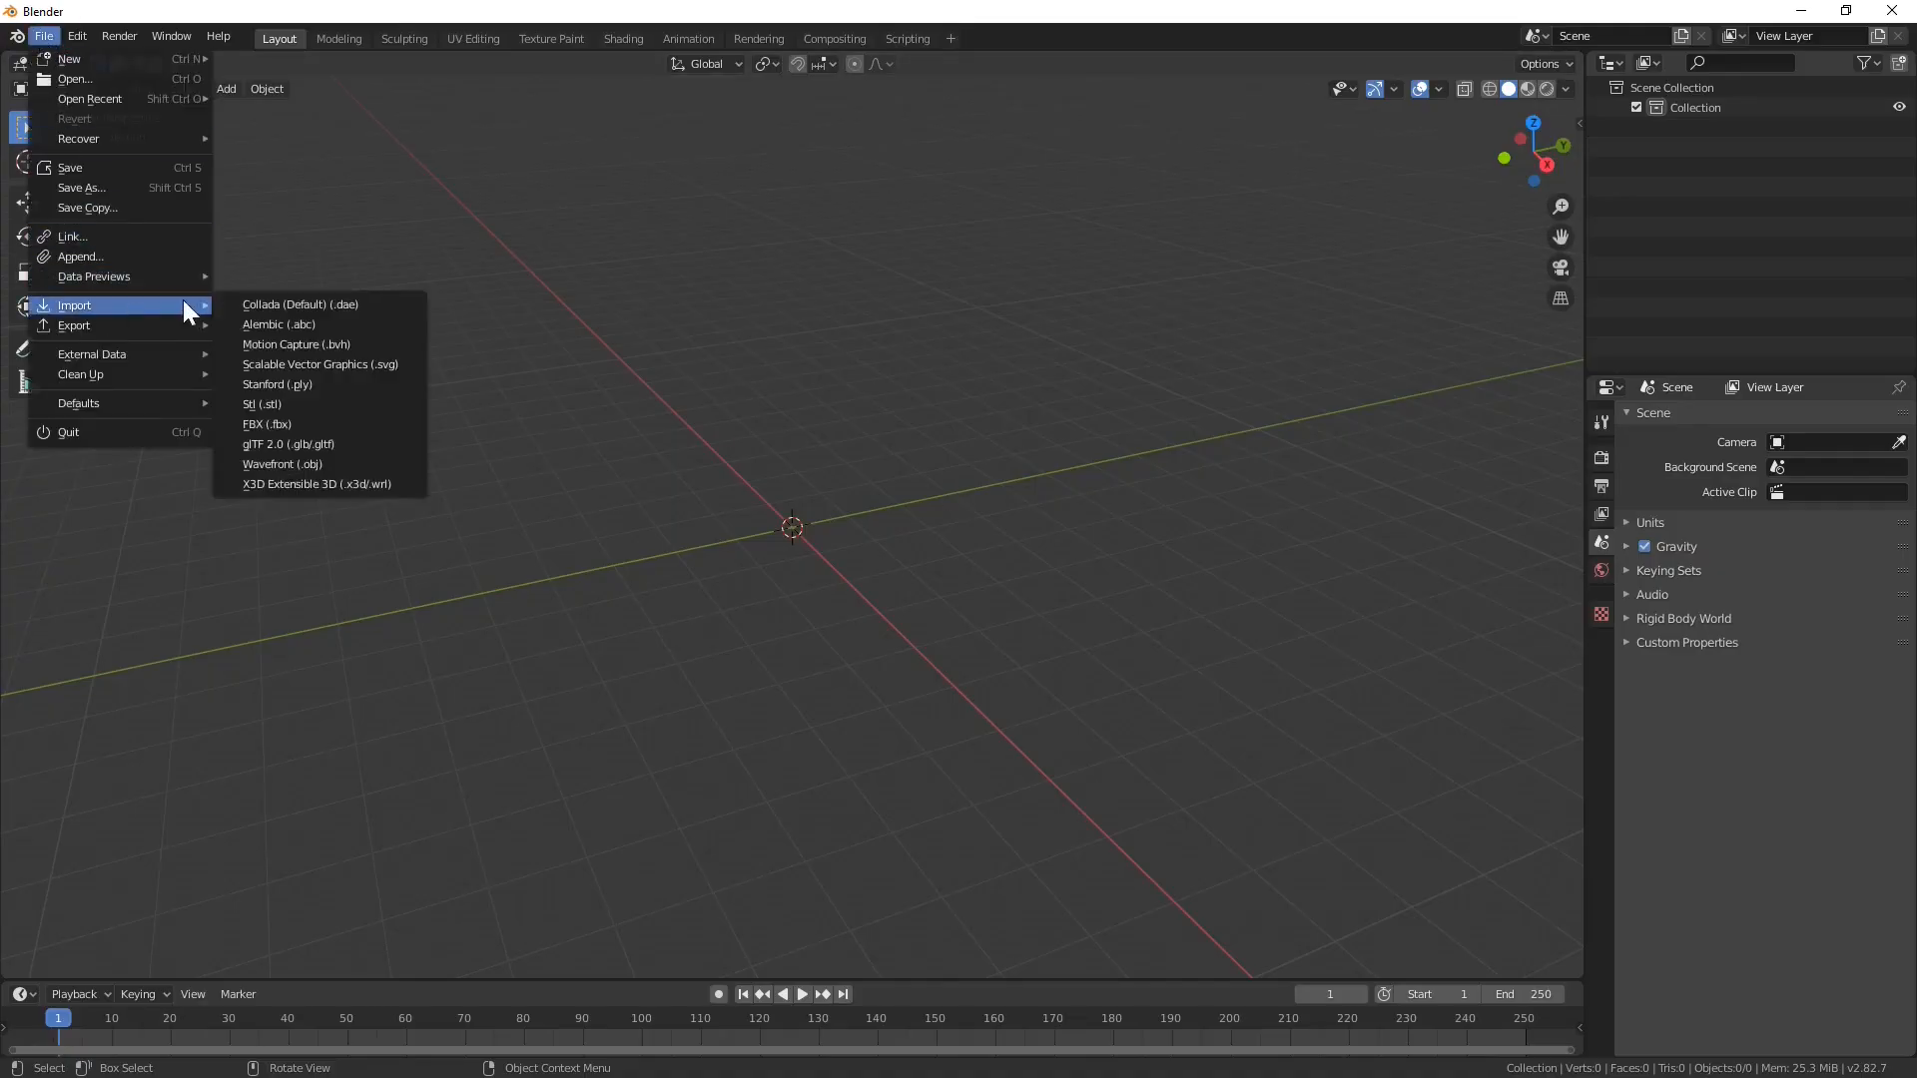
{"action": "left_click", "coordinate": [267, 424]}
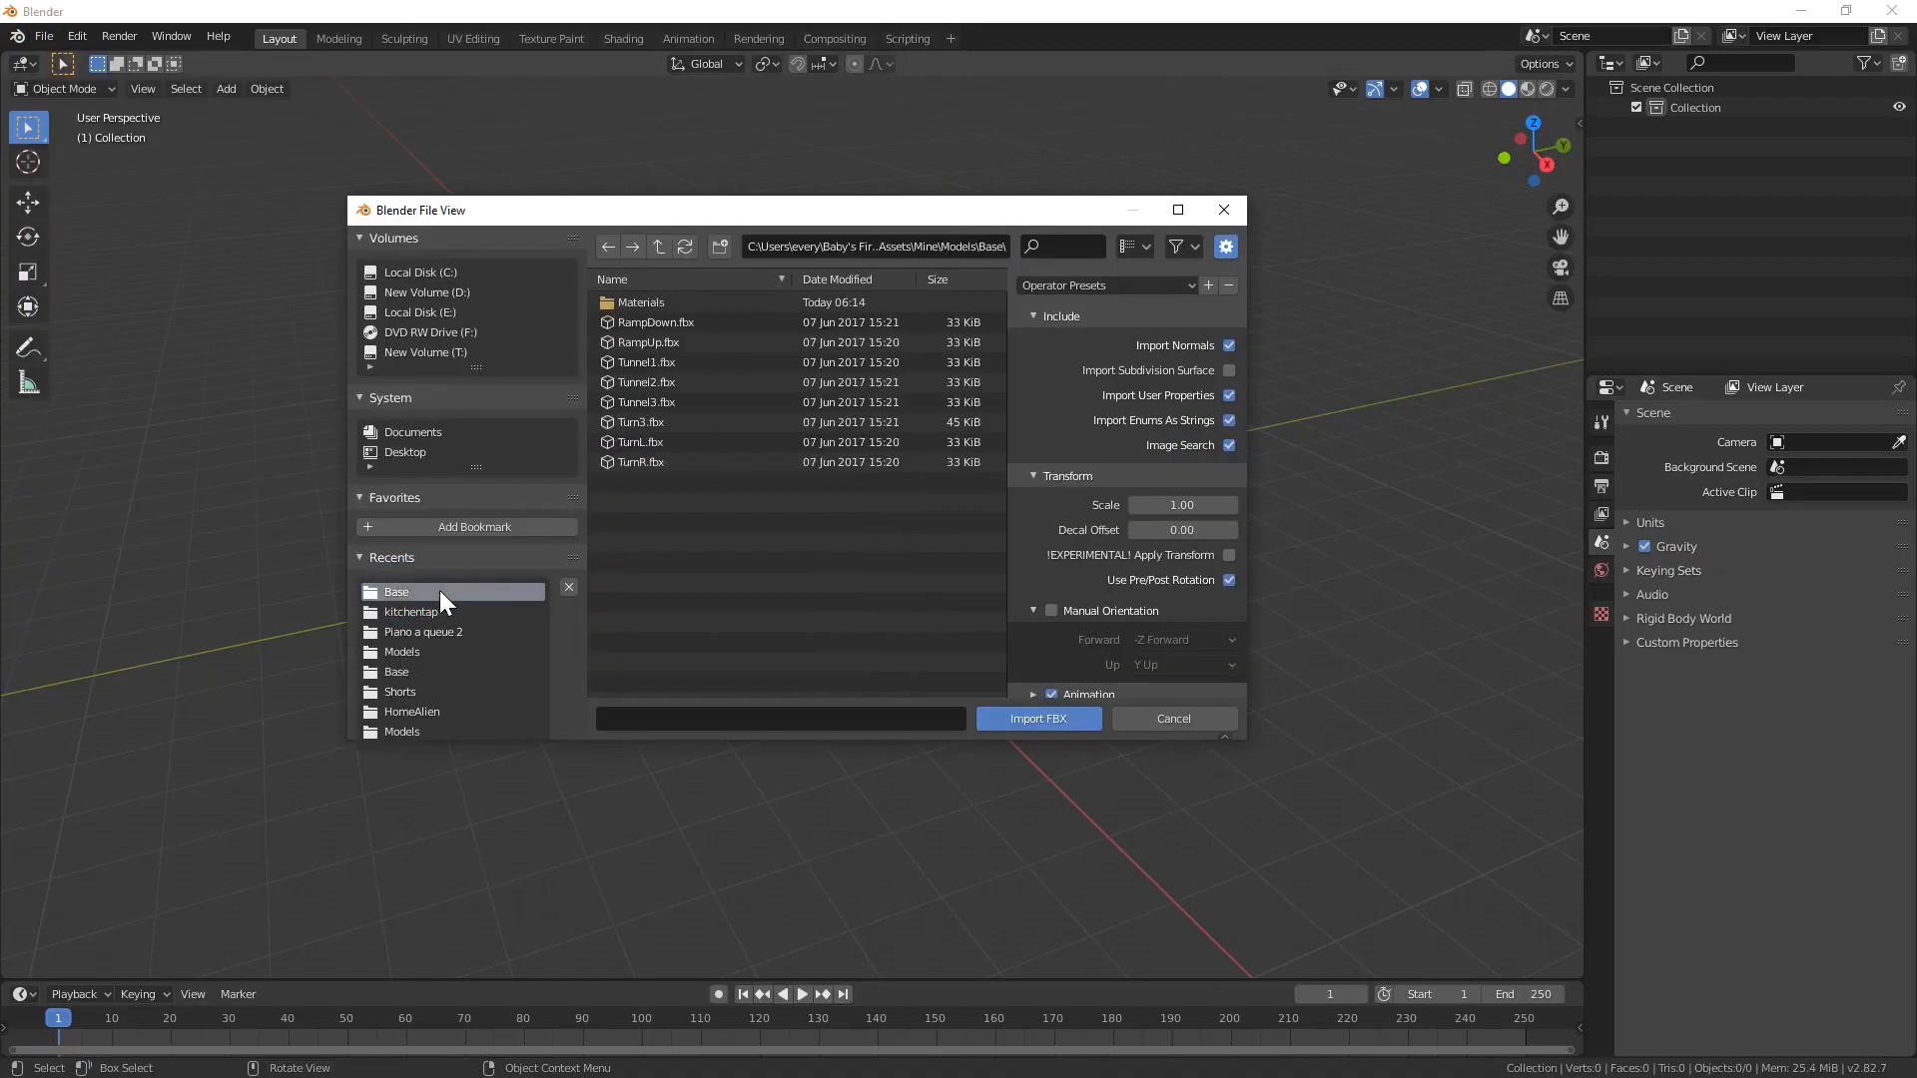
{"action": "left_click", "coordinate": [641, 339]}
{"action": "left_click", "coordinate": [1053, 716]}
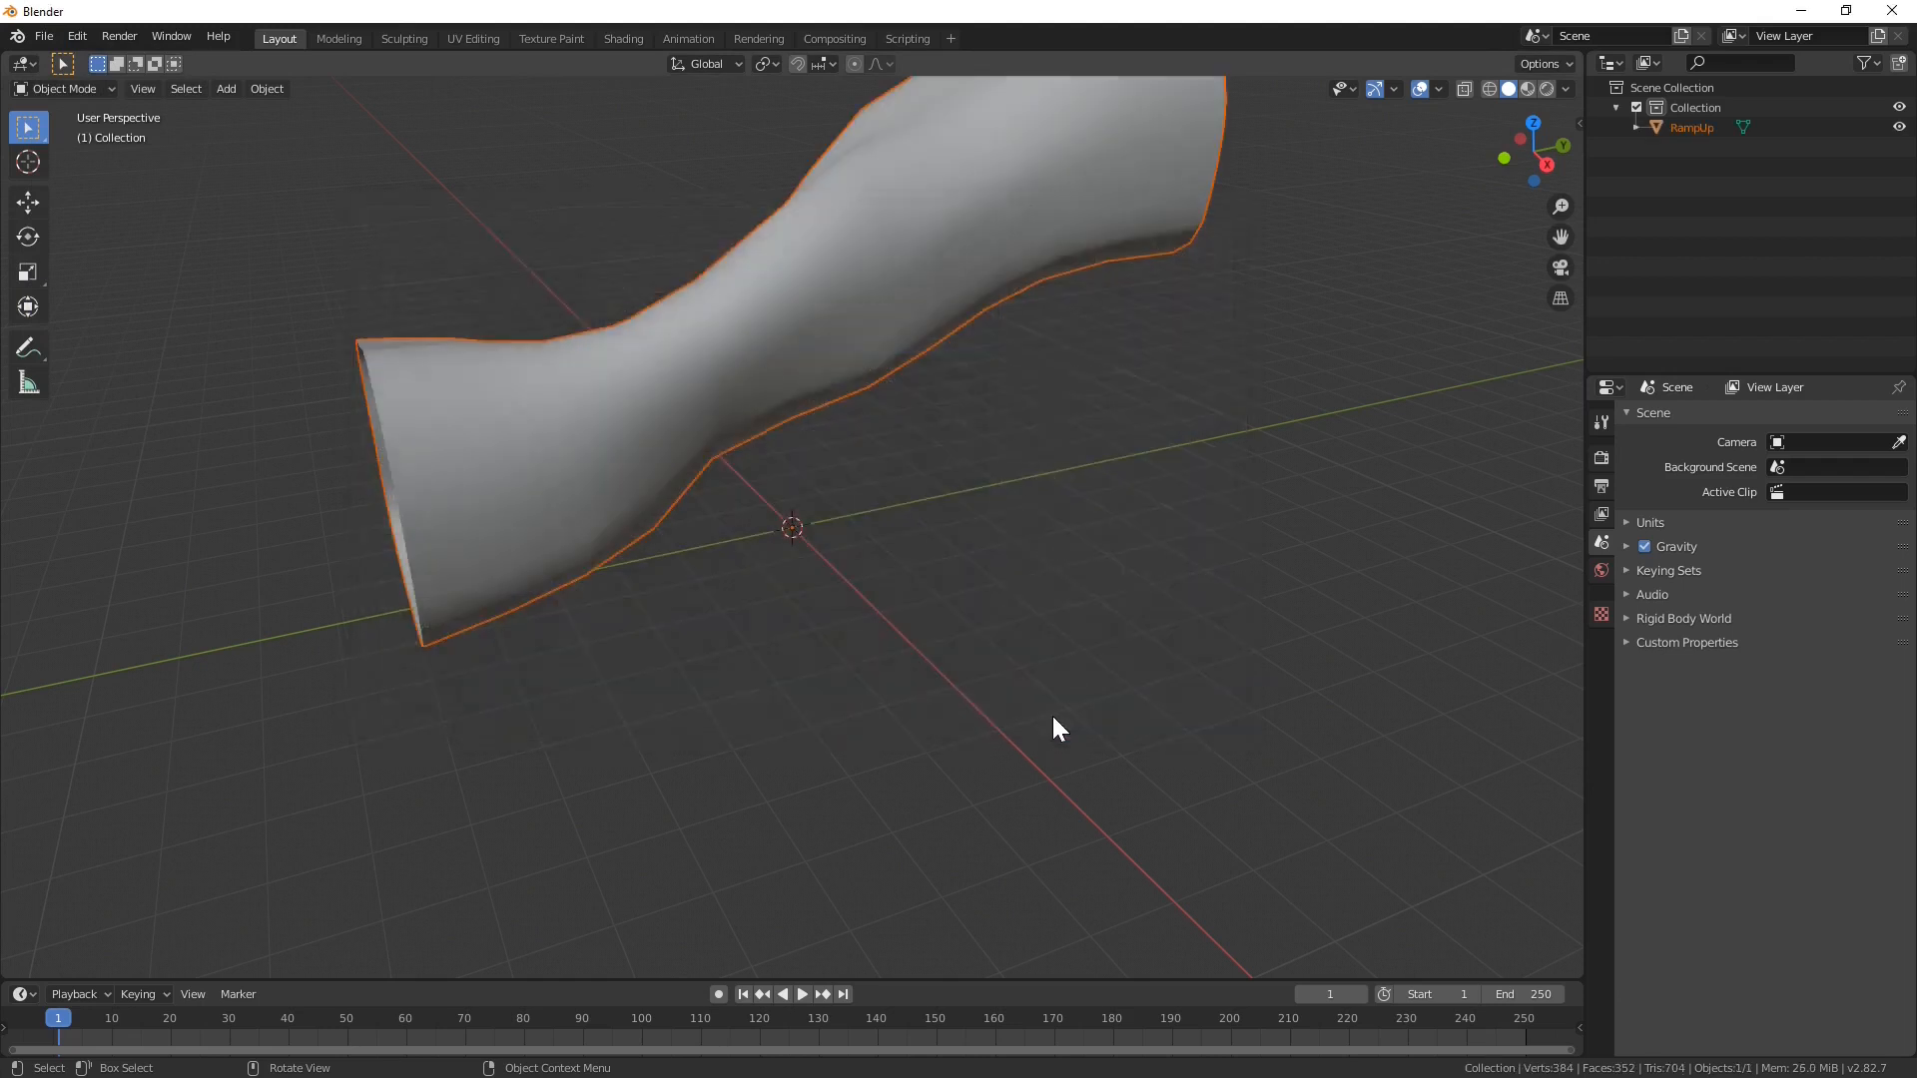
{"action": "scroll", "coordinate": [1020, 569], "scroll_direction": "down", "scroll_amount": 2}
{"action": "middle_click_drag", "start_coordinate": [1020, 570], "coordinate": [1127, 519]}
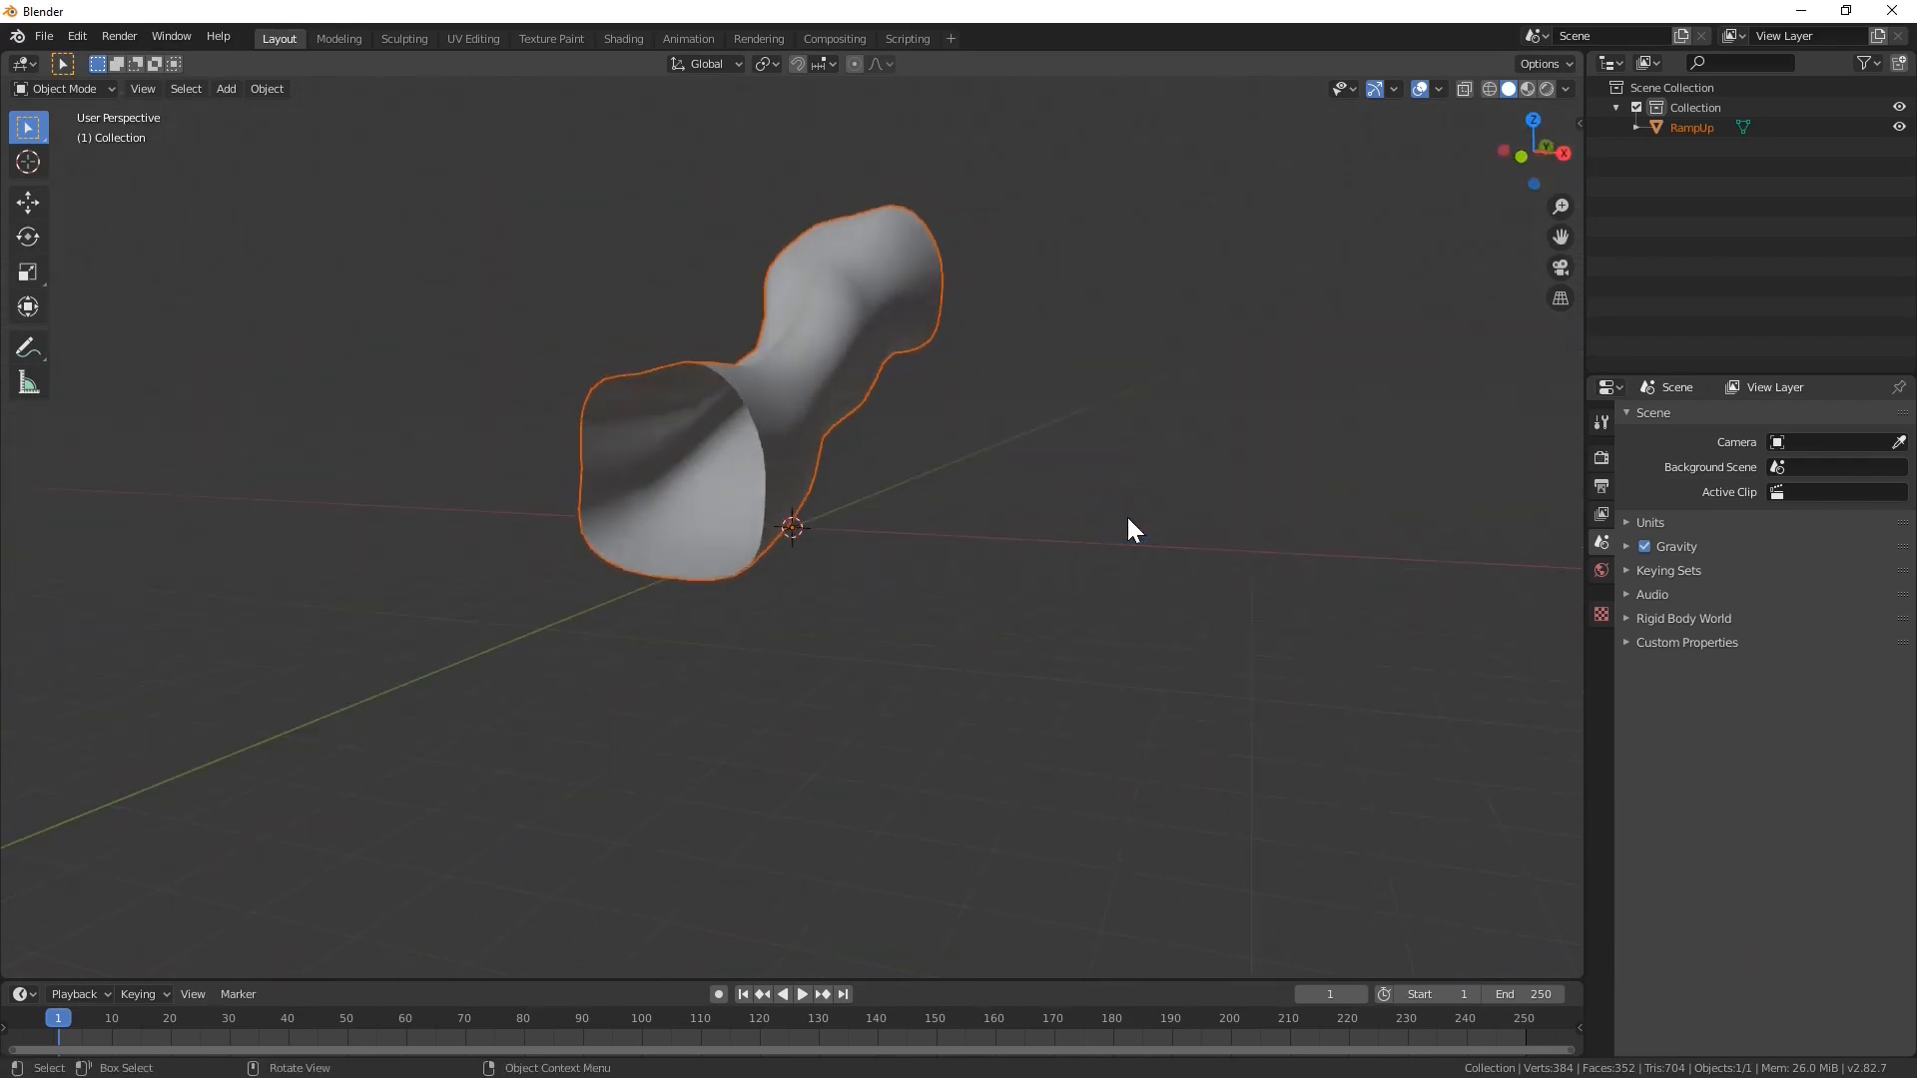
Export the ramp model in Collada format to the Base folder under the name RampUp
{"action": "left_click", "coordinate": [44, 36]}
{"action": "mouse_move", "coordinate": [74, 305]}
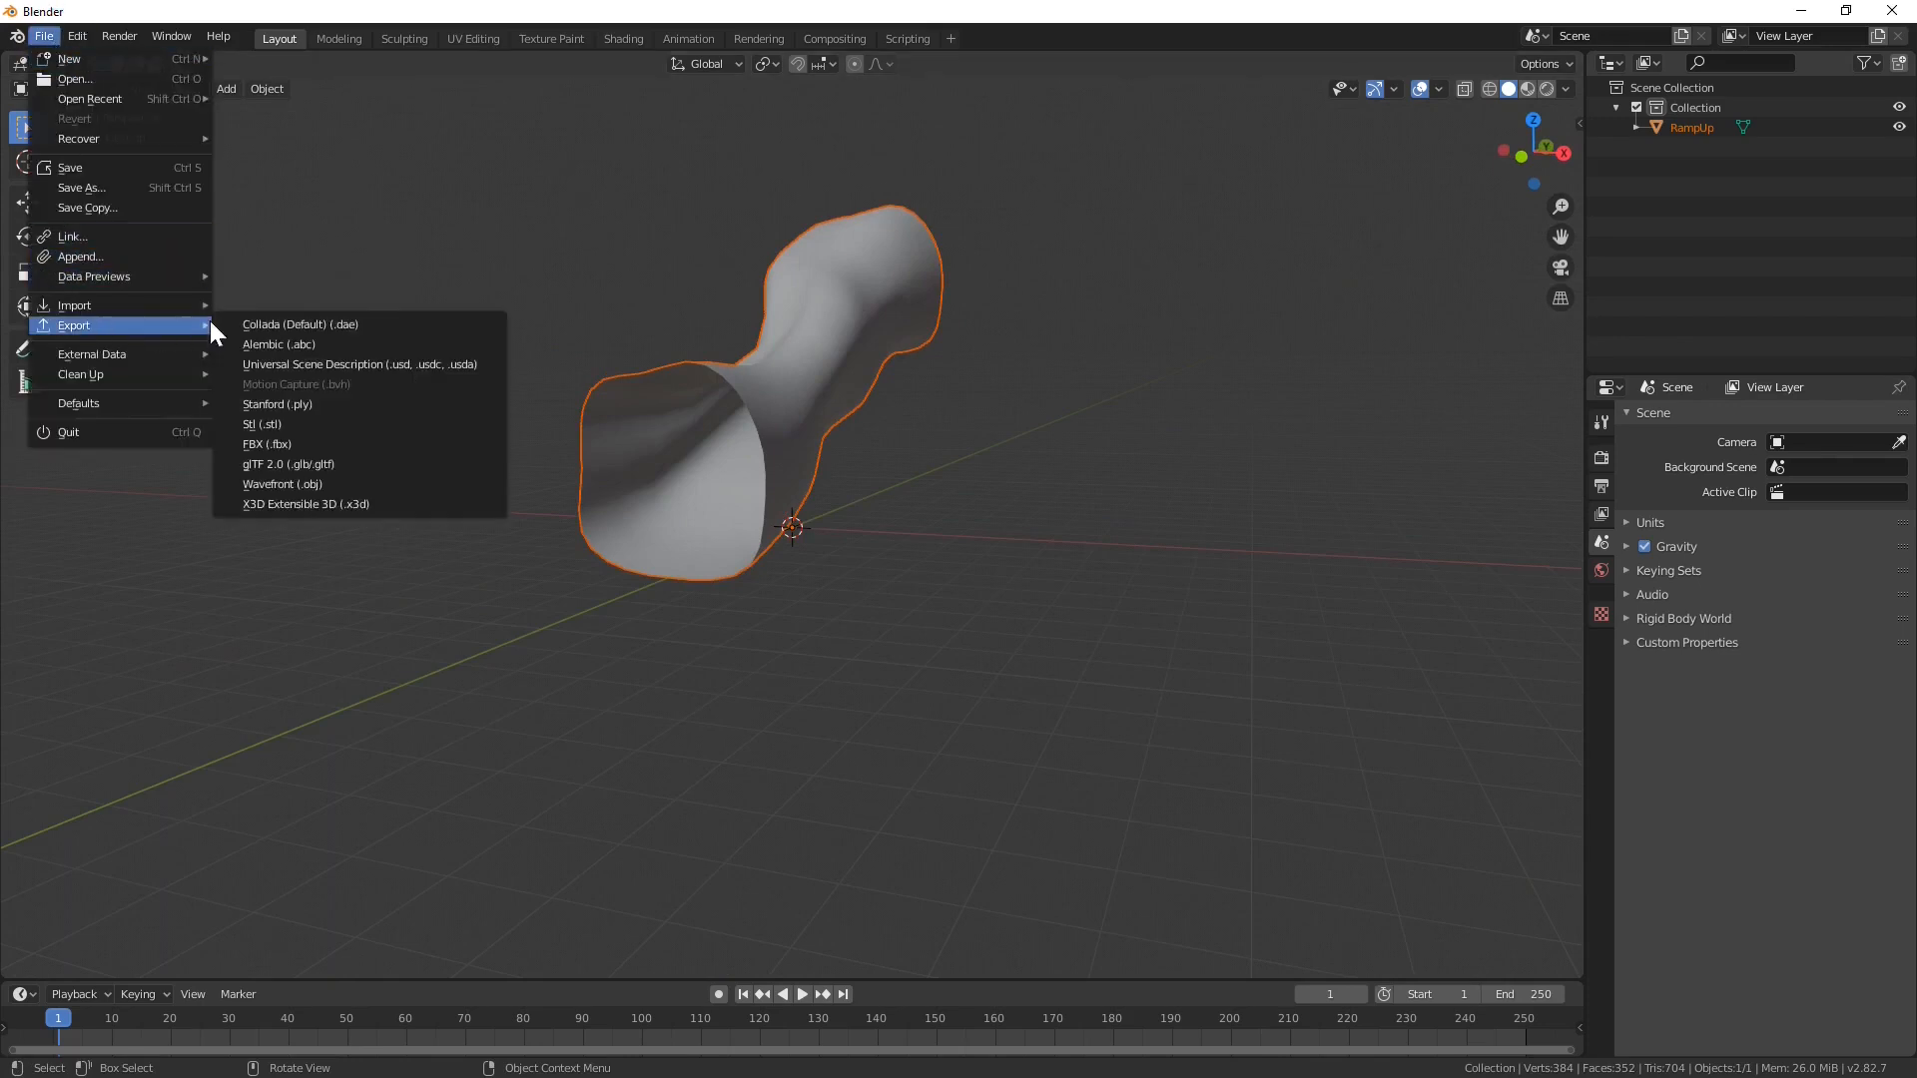
{"action": "left_click", "coordinate": [337, 330]}
{"action": "left_click", "coordinate": [756, 817]}
{"action": "type", "text": "RampUp"}
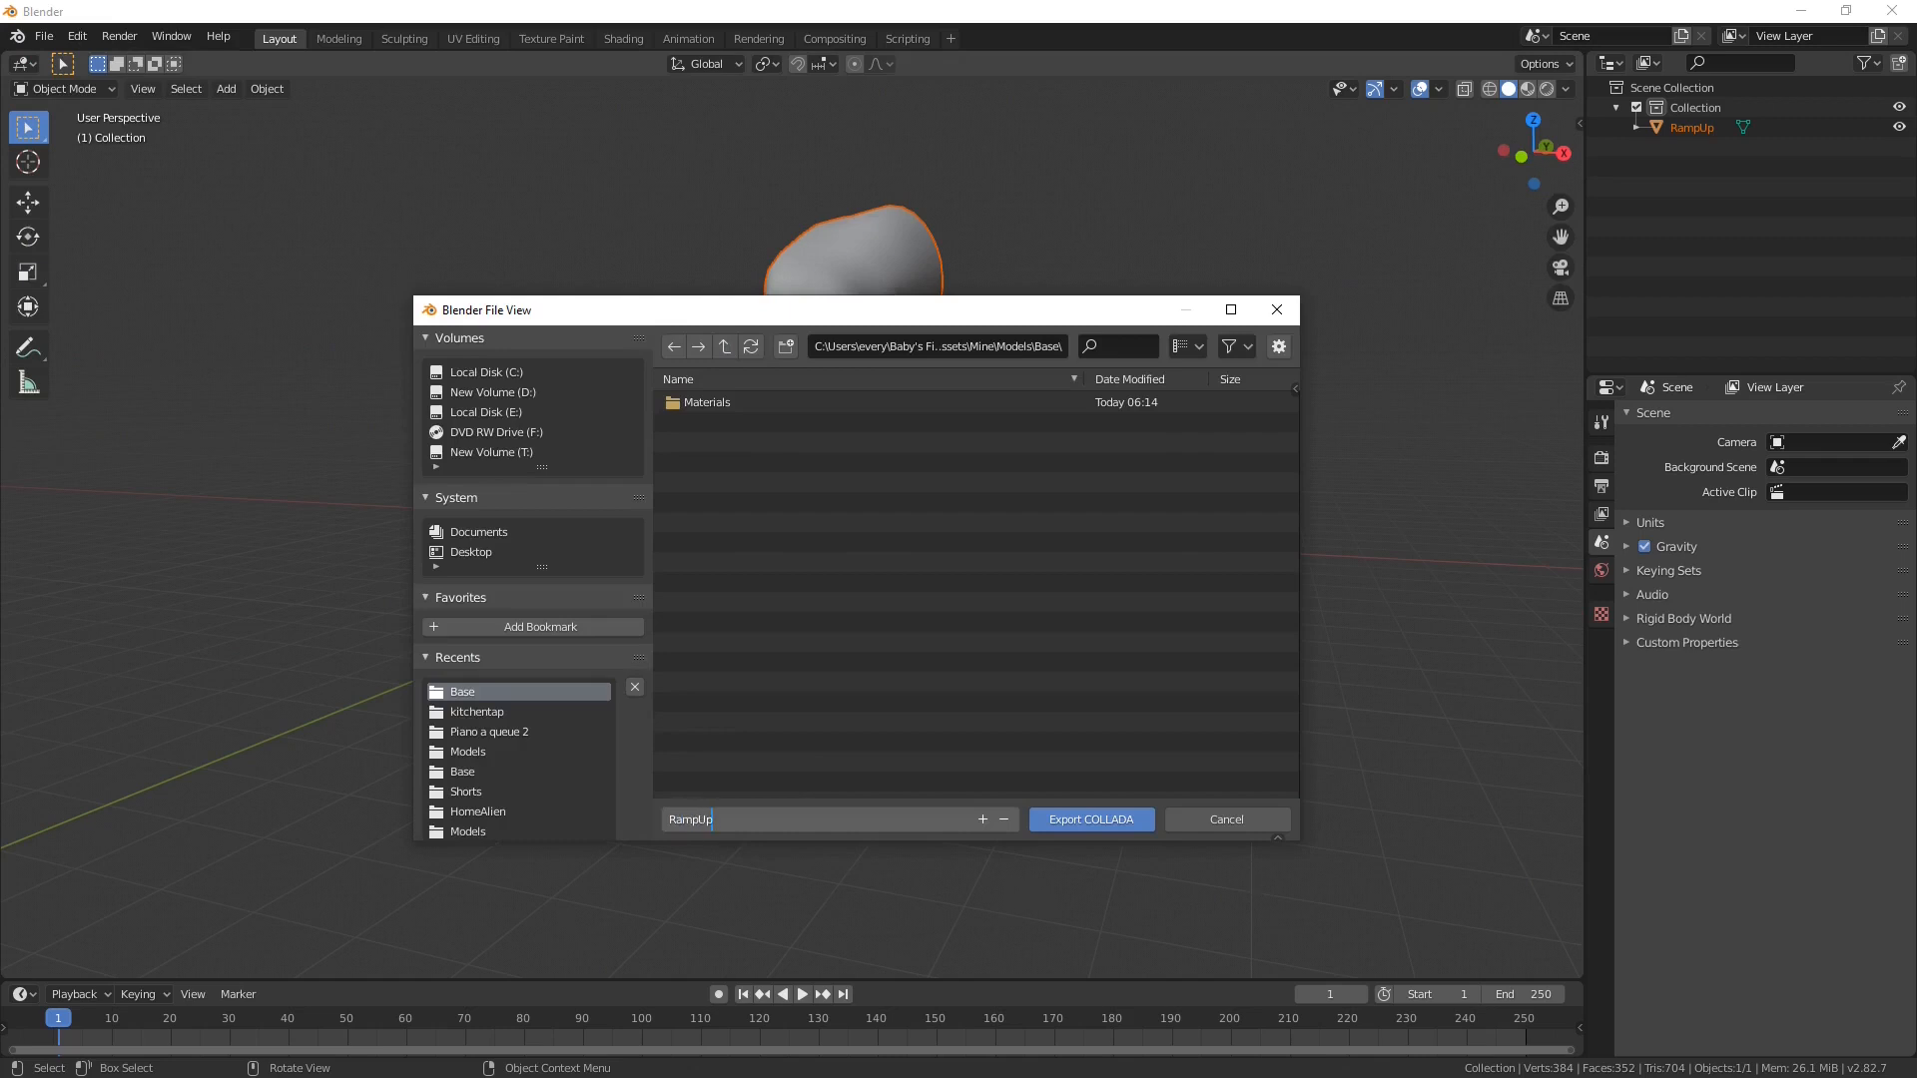
{"action": "left_click", "coordinate": [1112, 820]}
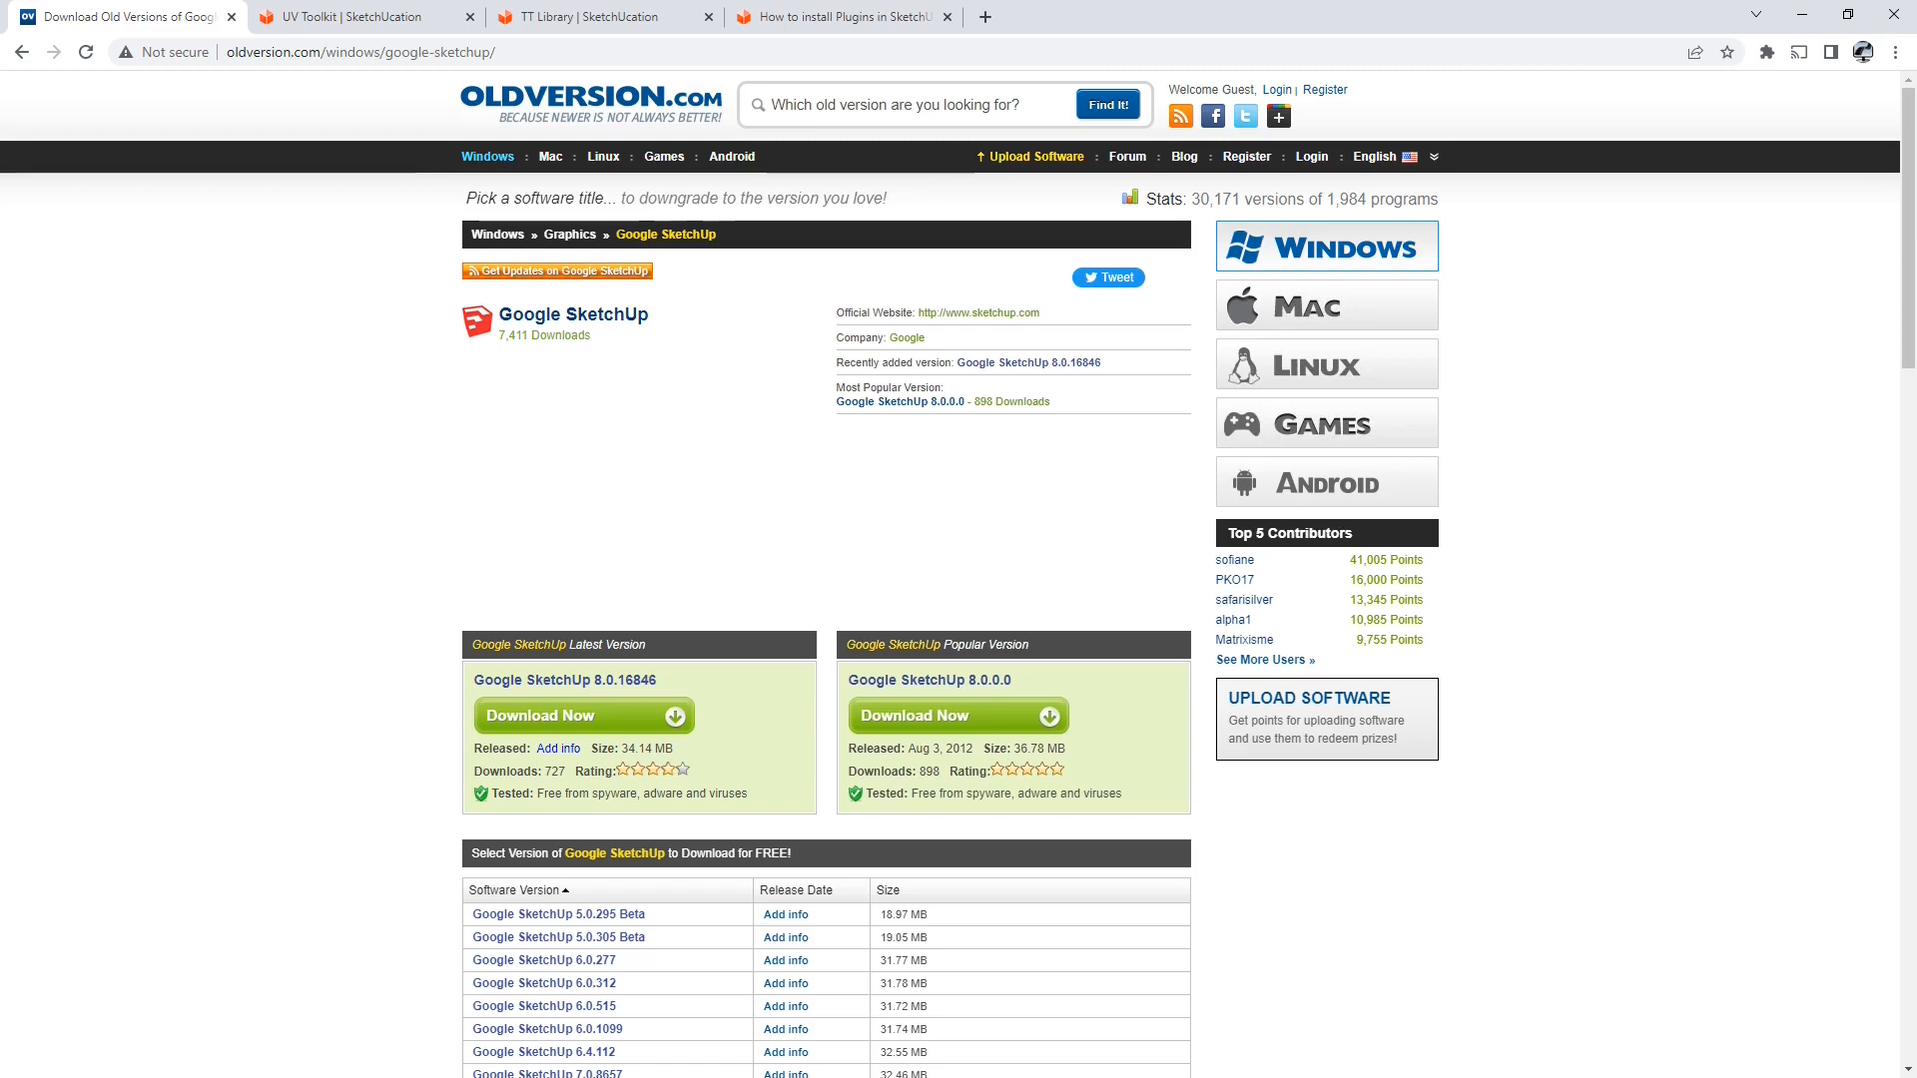
Look through the SketchUcation pages for UV Toolkit, TT Library and installing SketchUp plugins in the browser
{"action": "left_click", "coordinate": [330, 20]}
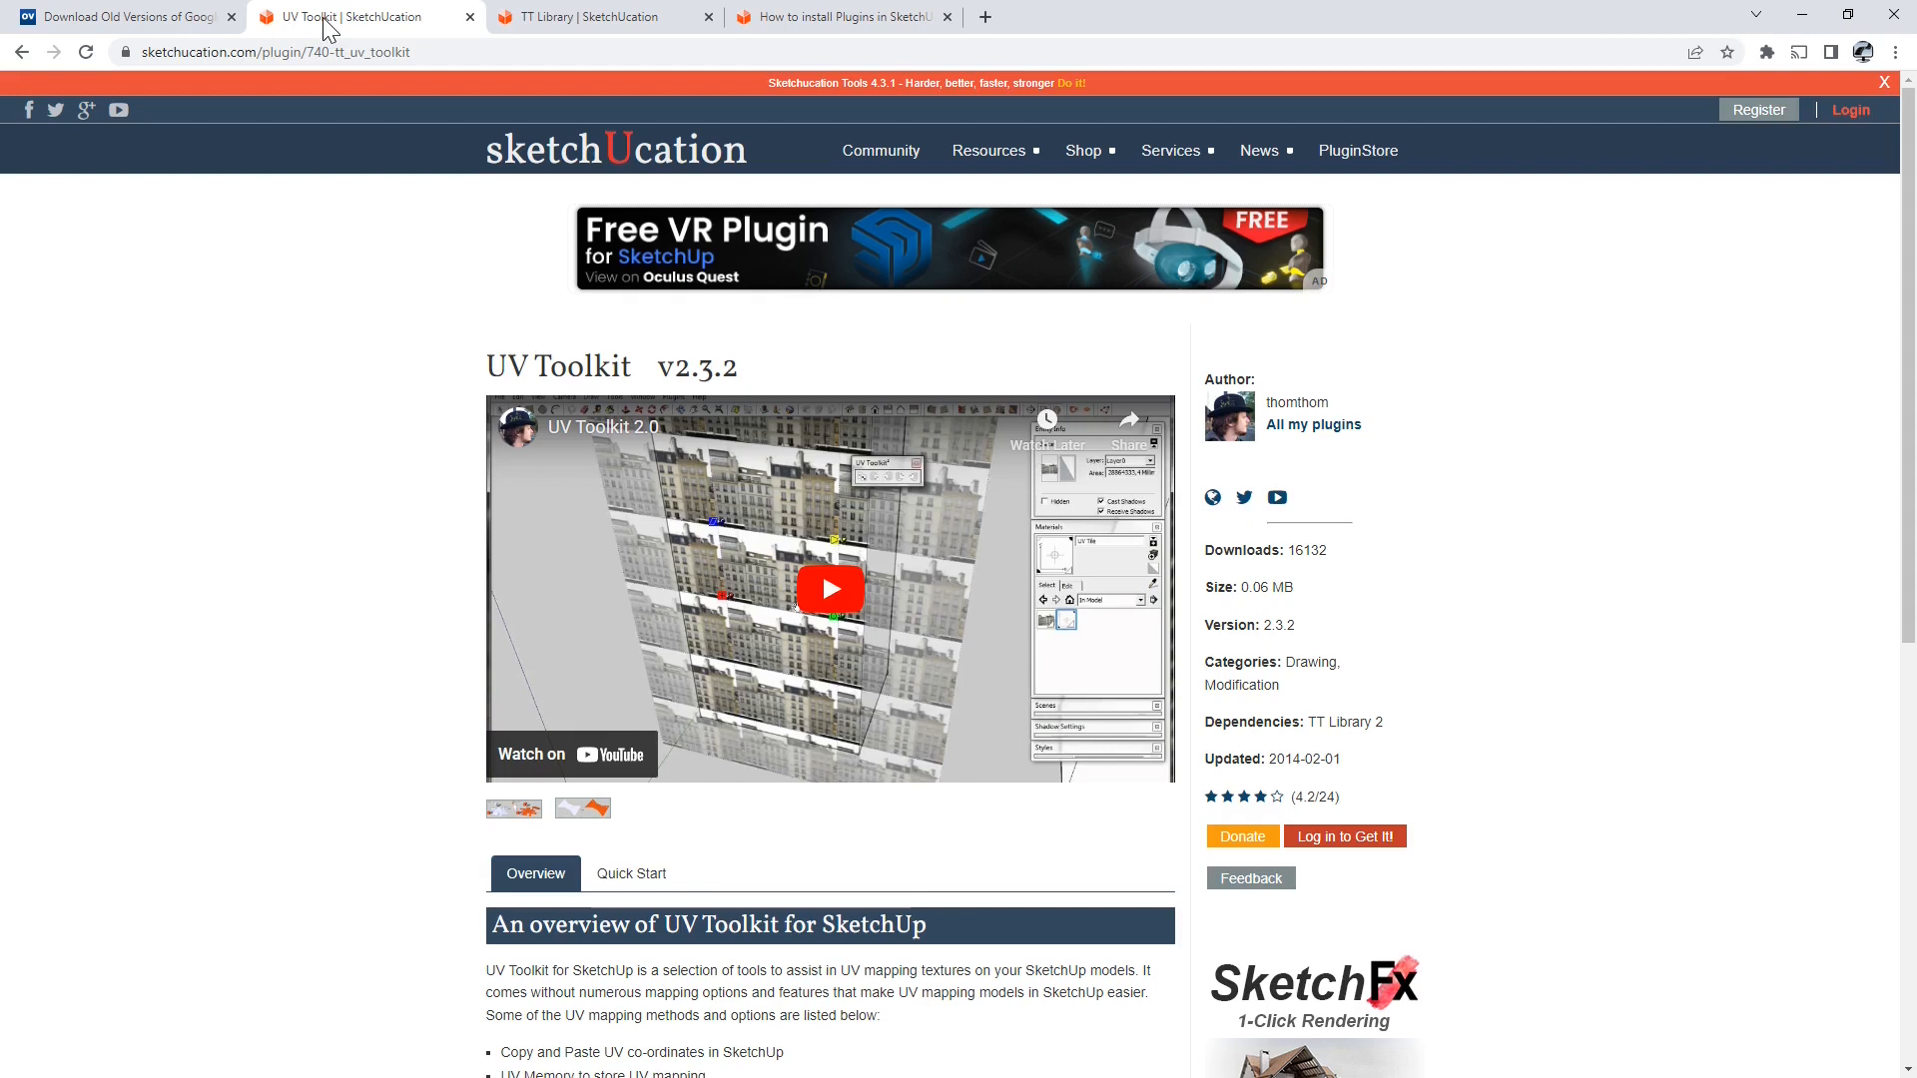
{"action": "left_click", "coordinate": [544, 20]}
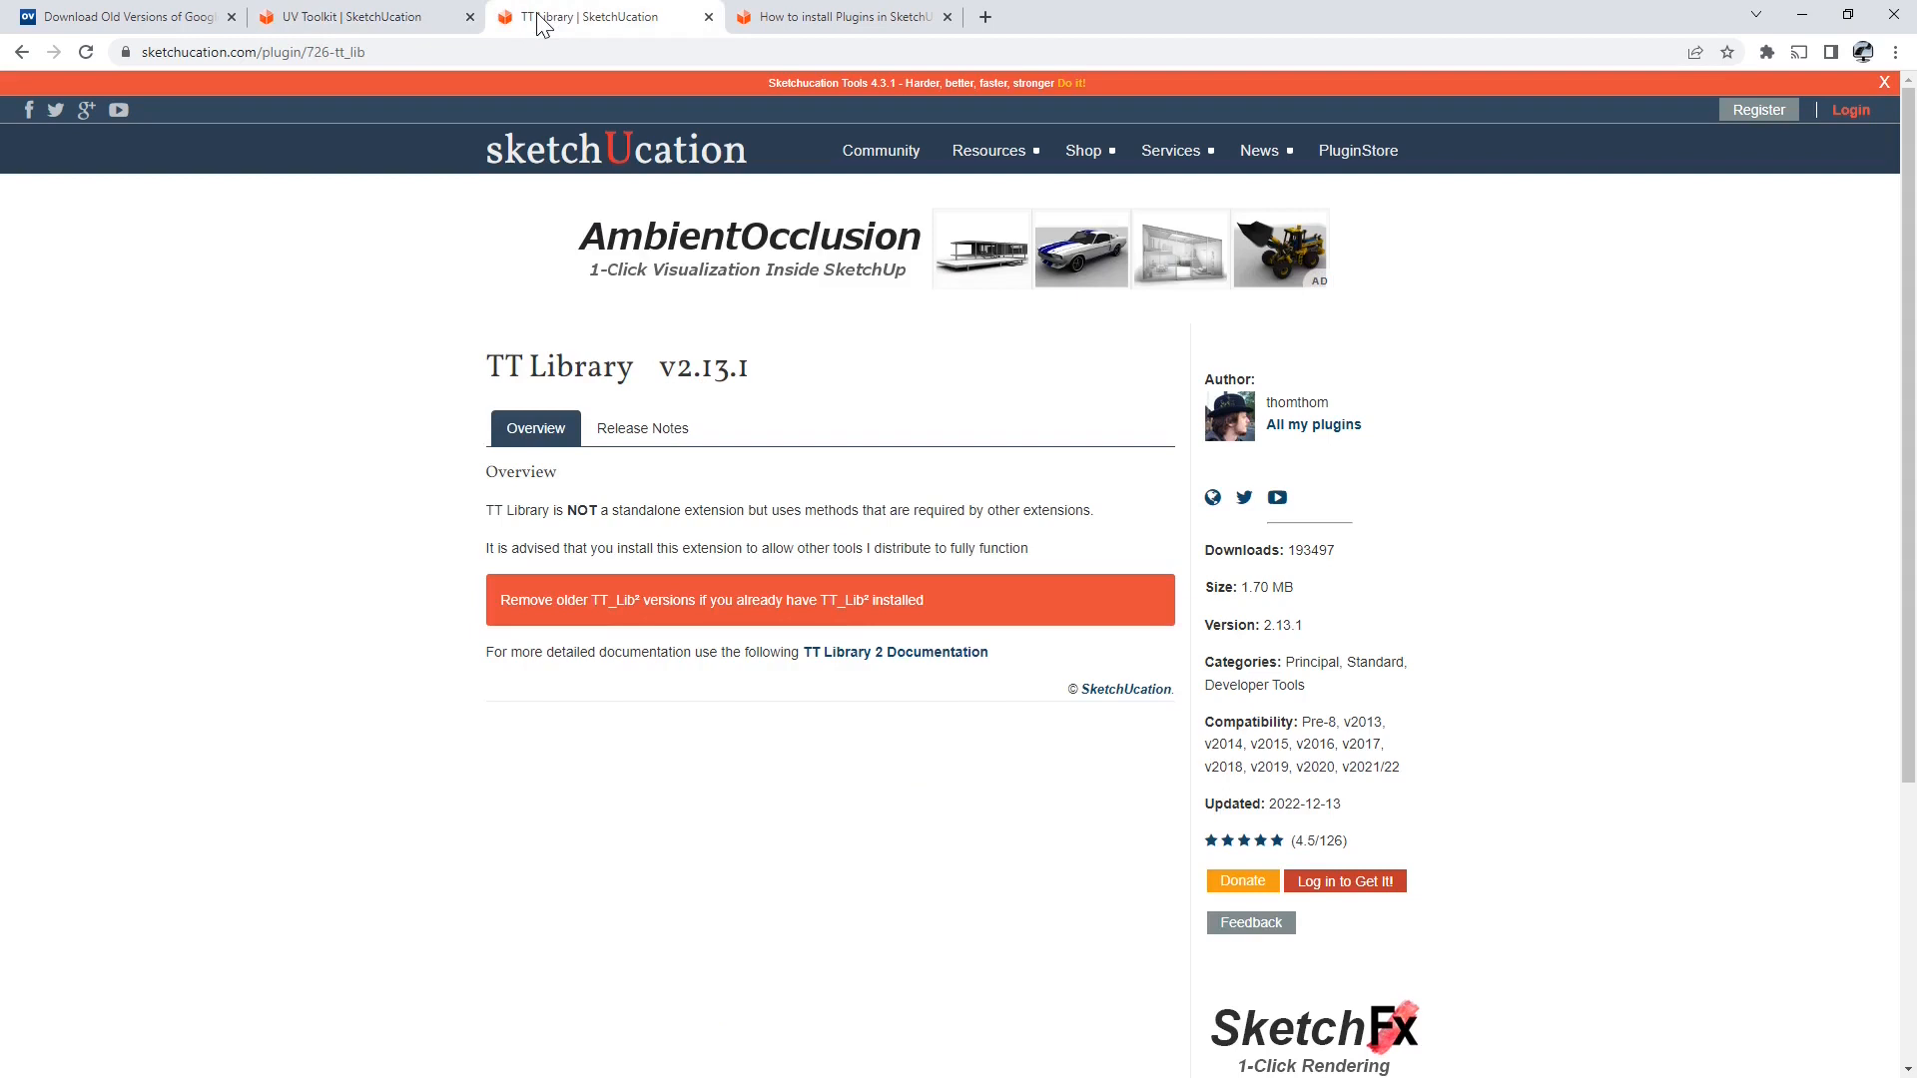
{"action": "left_click", "coordinate": [850, 22]}
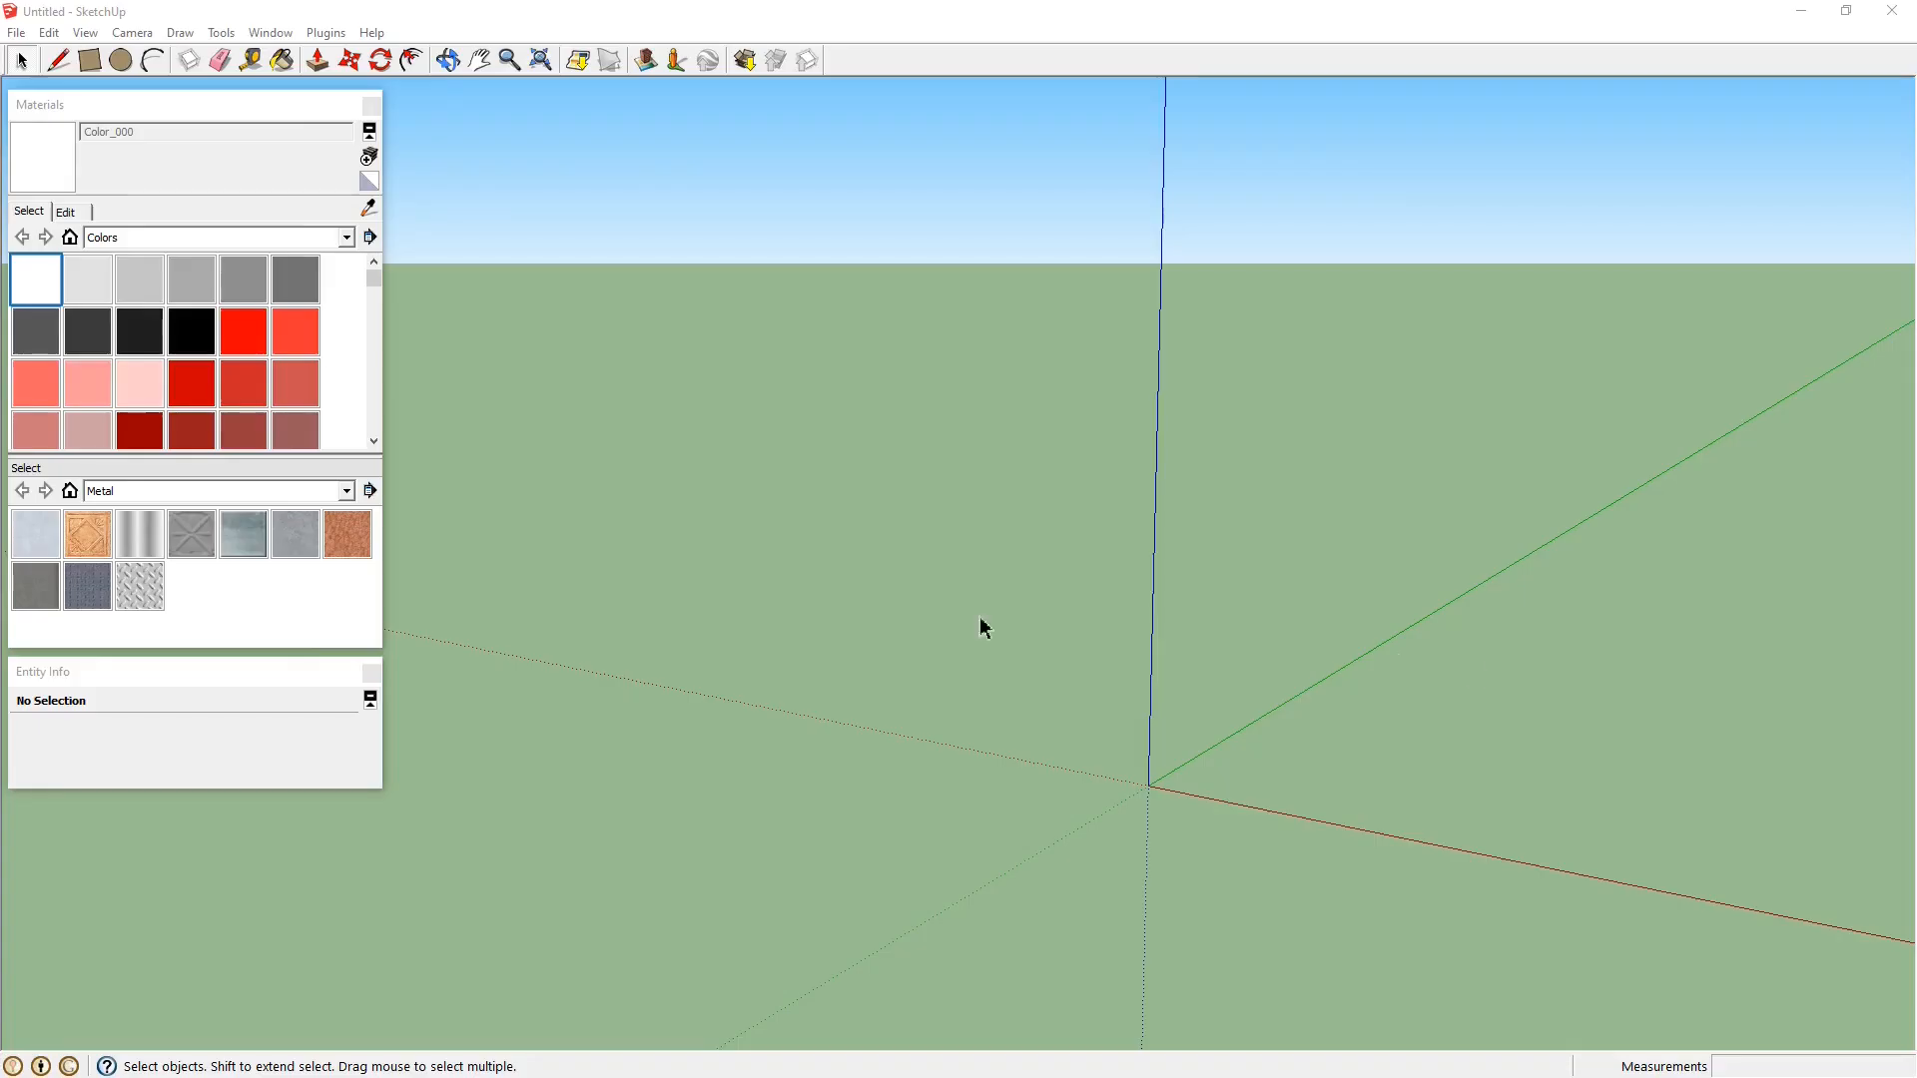
Switch to SketchUp and import the RampUp Collada model
{"action": "left_click", "coordinate": [16, 32]}
{"action": "left_click", "coordinate": [110, 357]}
{"action": "left_click", "coordinate": [760, 447]}
{"action": "left_click", "coordinate": [1110, 696]}
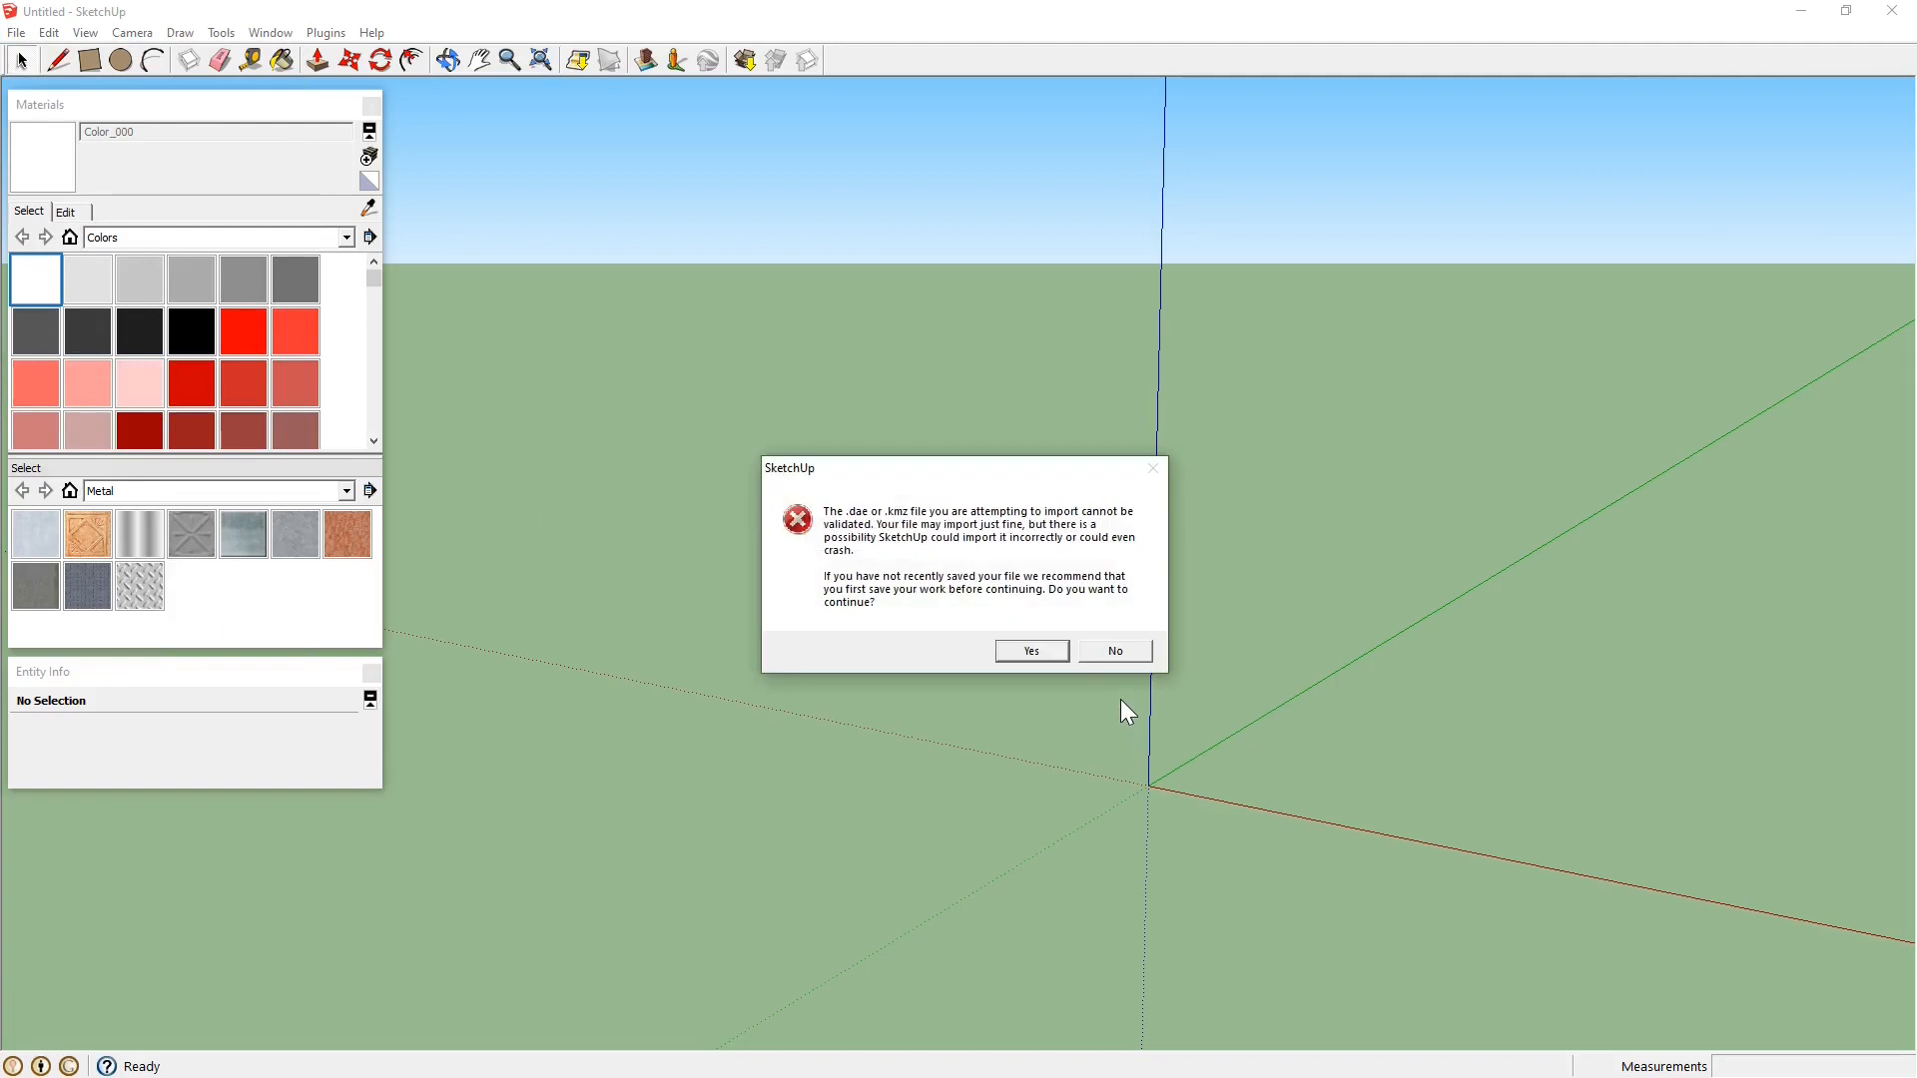
{"action": "left_click", "coordinate": [1036, 650]}
{"action": "middle_click_drag", "start_coordinate": [949, 651], "coordinate": [985, 617]}
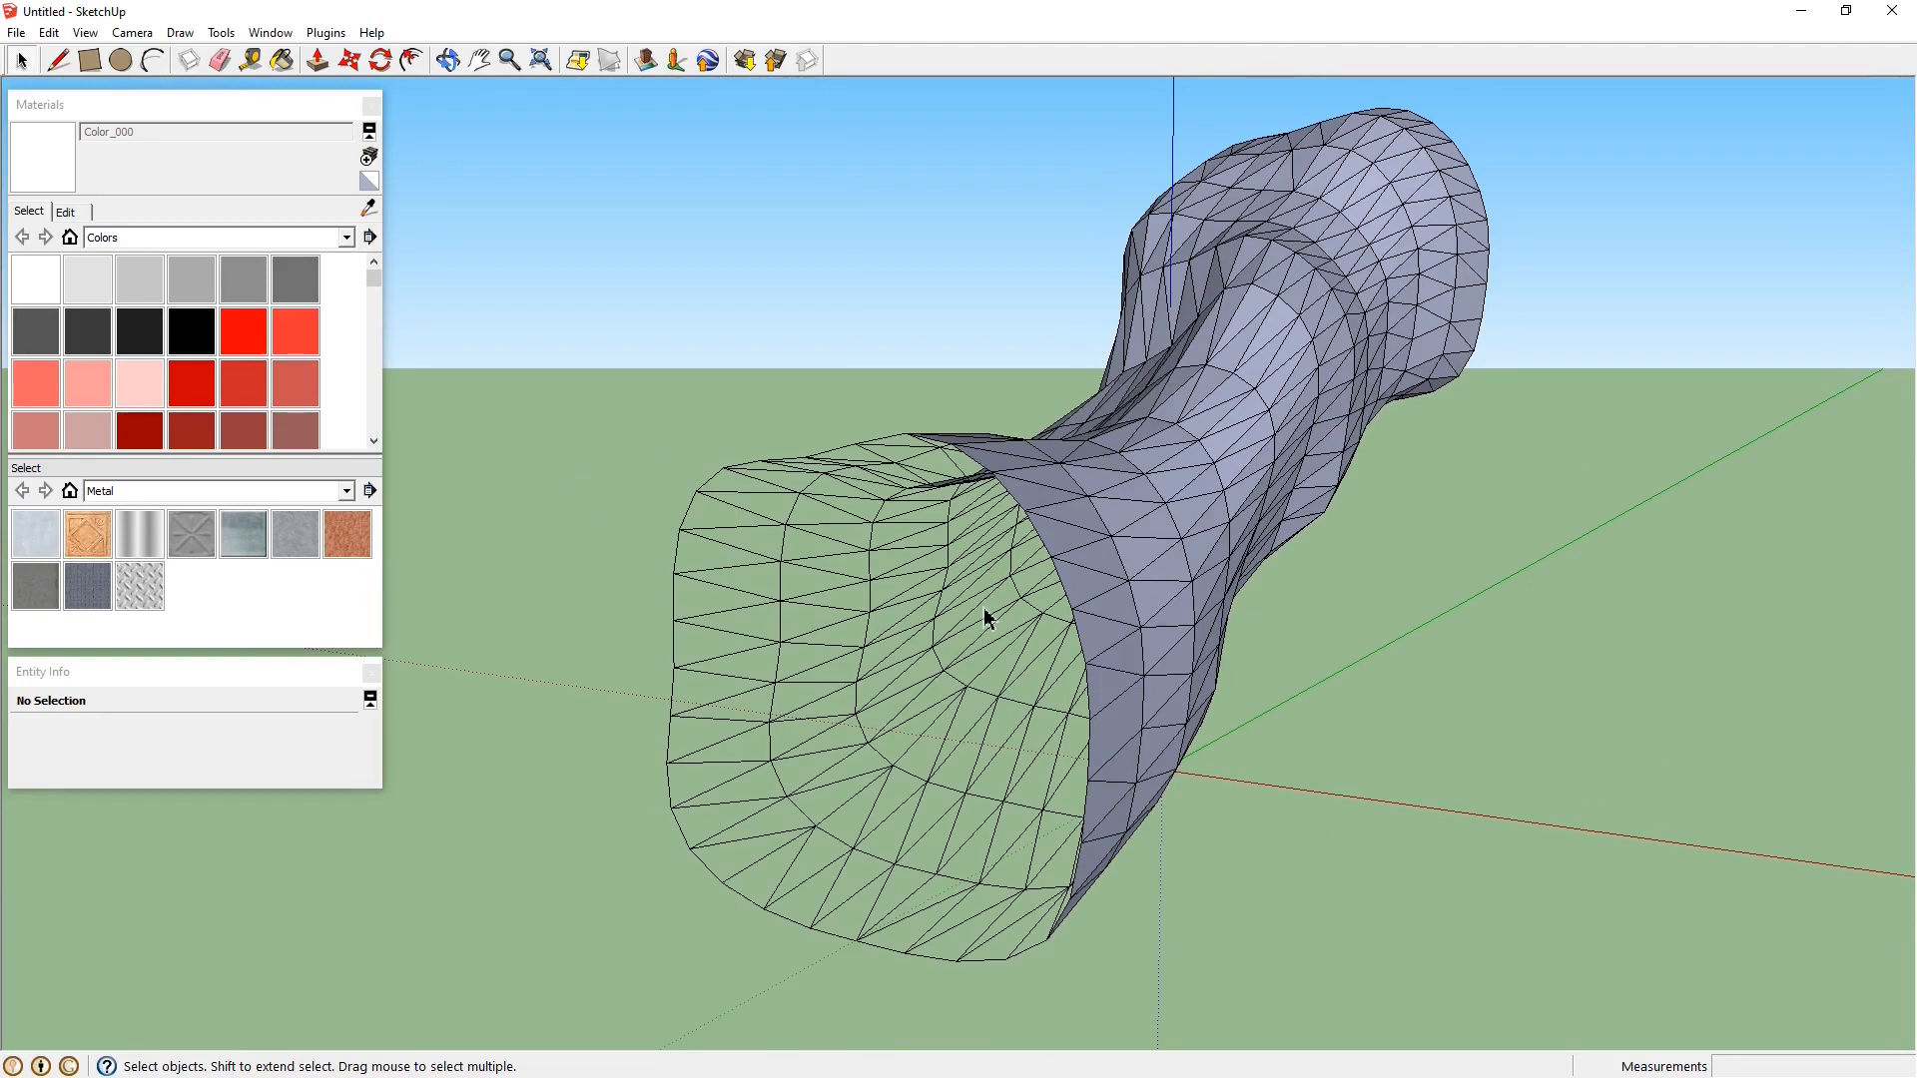
Explode the imported ramp component and paint both sides of its faces with the white material Color_000
{"action": "right_click", "coordinate": [879, 506]}
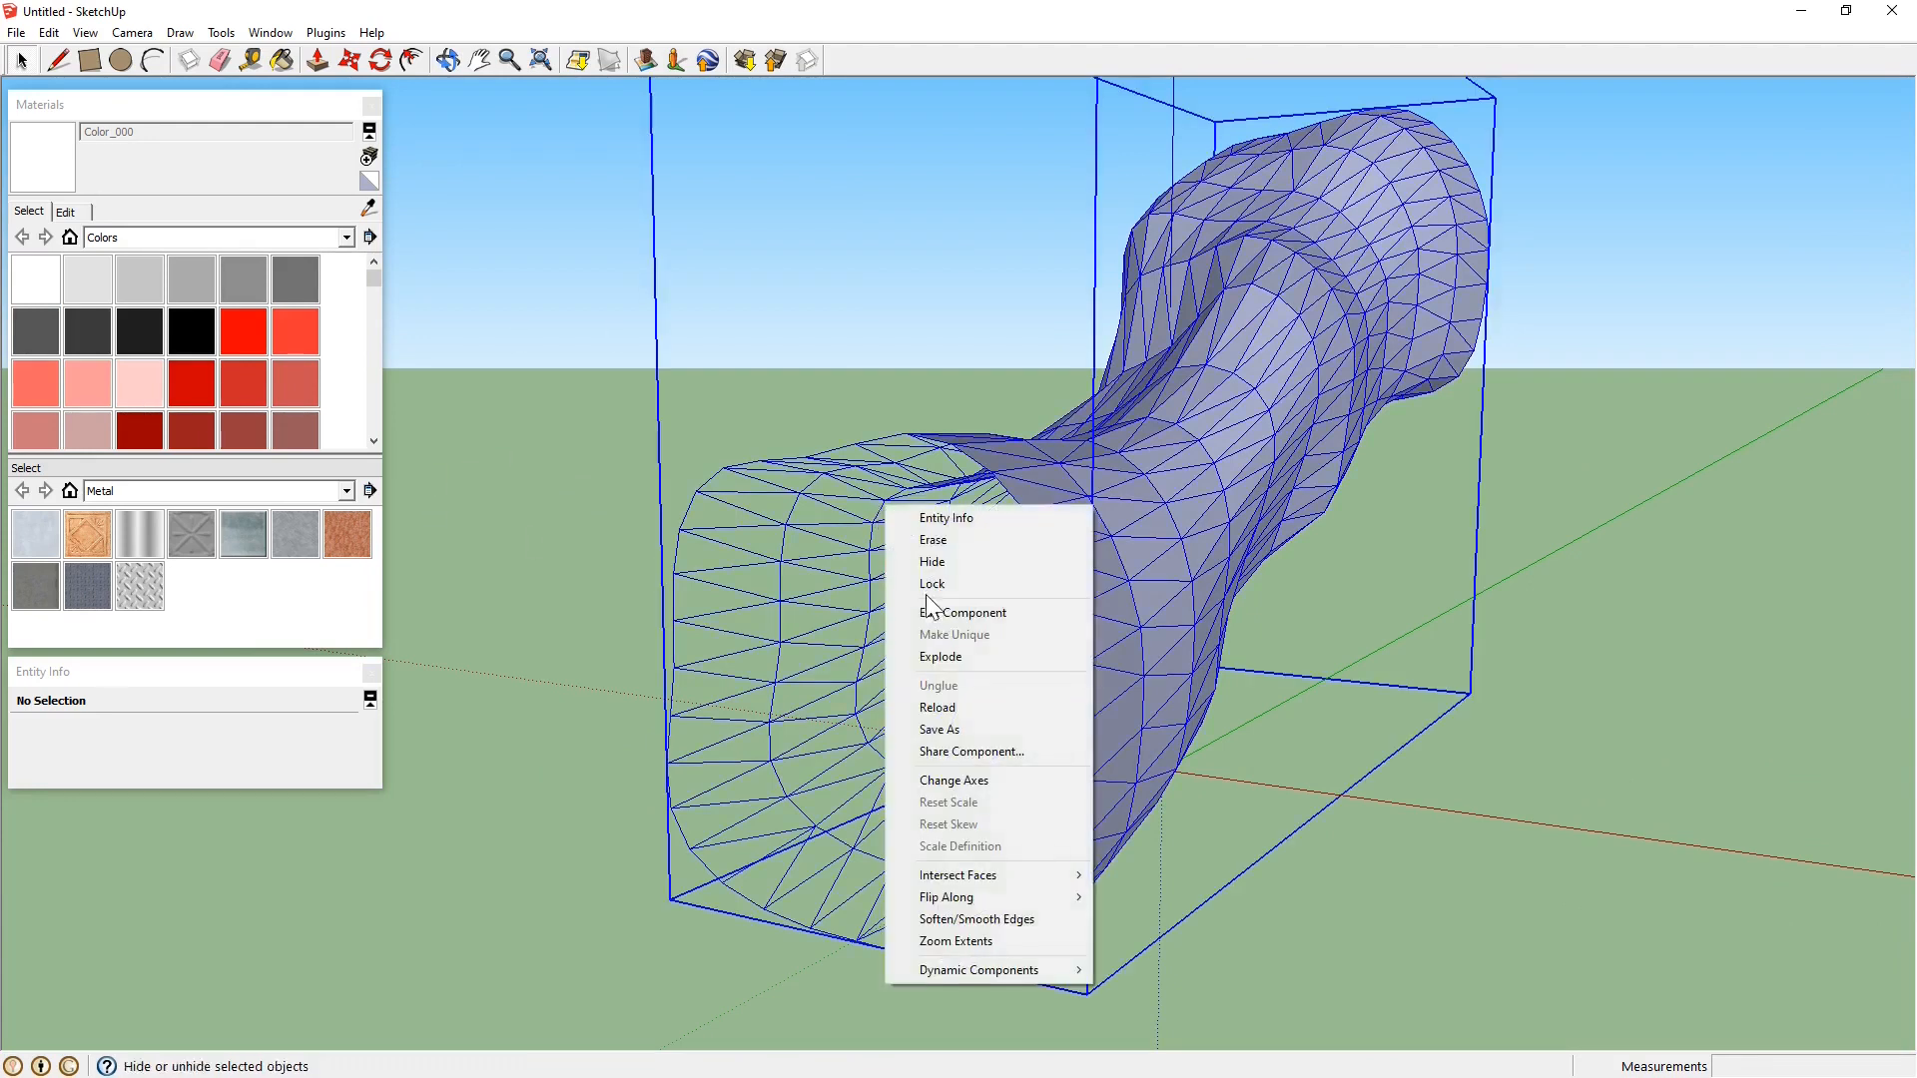
{"action": "left_click", "coordinate": [933, 657]}
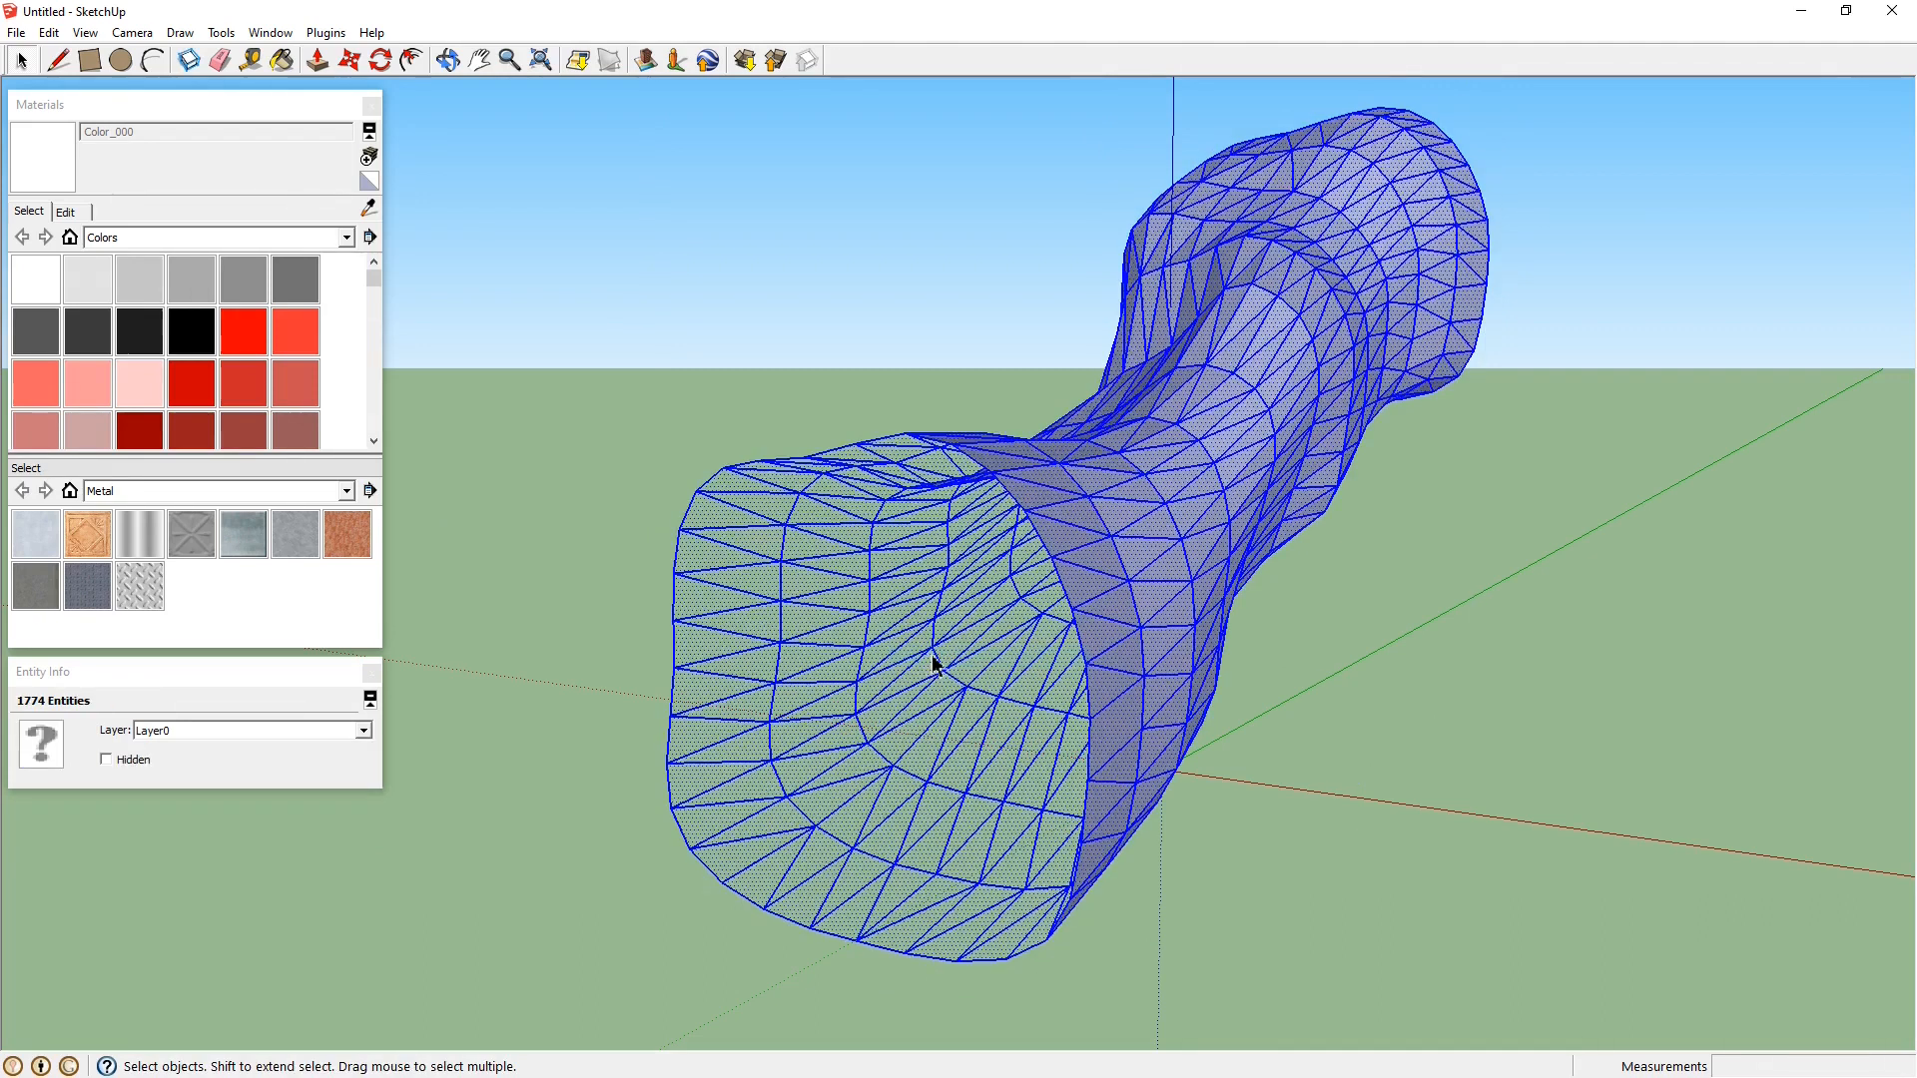
{"action": "left_click", "coordinate": [35, 171]}
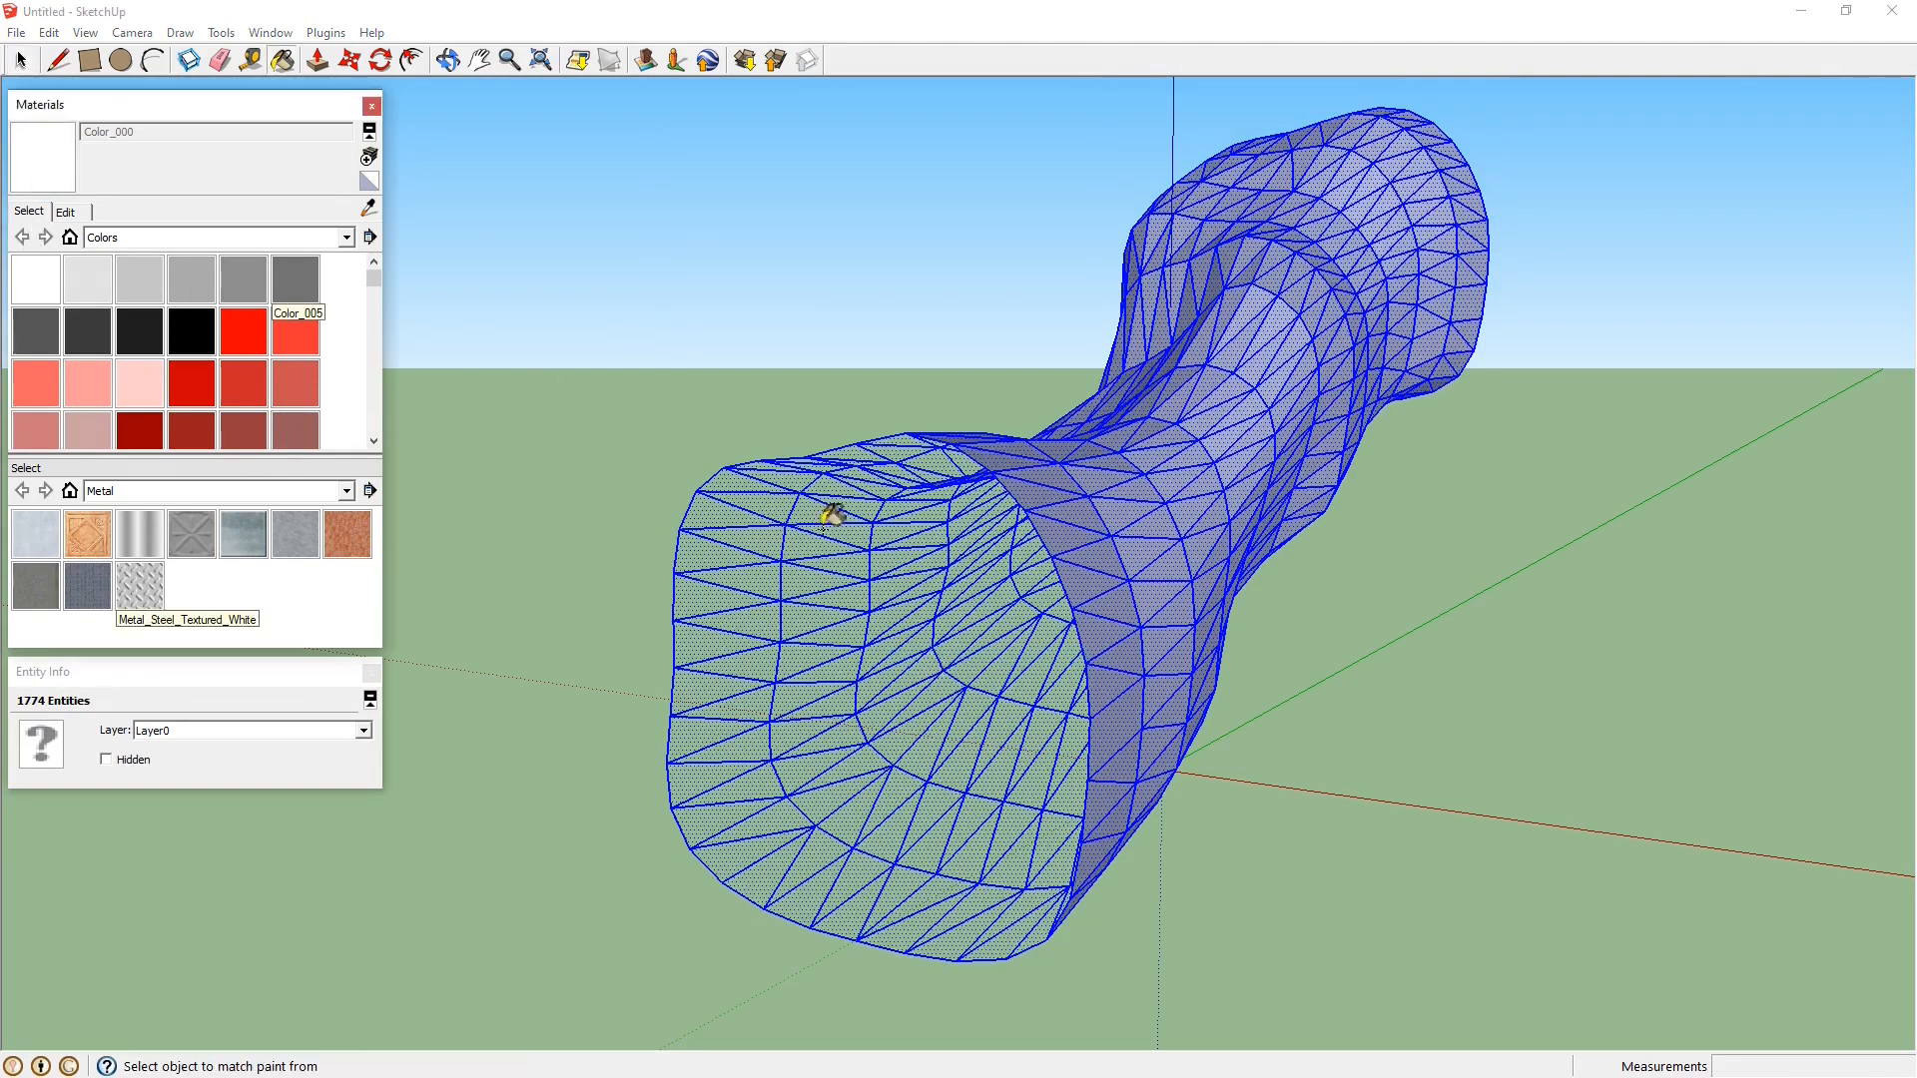
{"action": "left_click", "coordinate": [789, 547]}
{"action": "left_click", "coordinate": [1174, 550]}
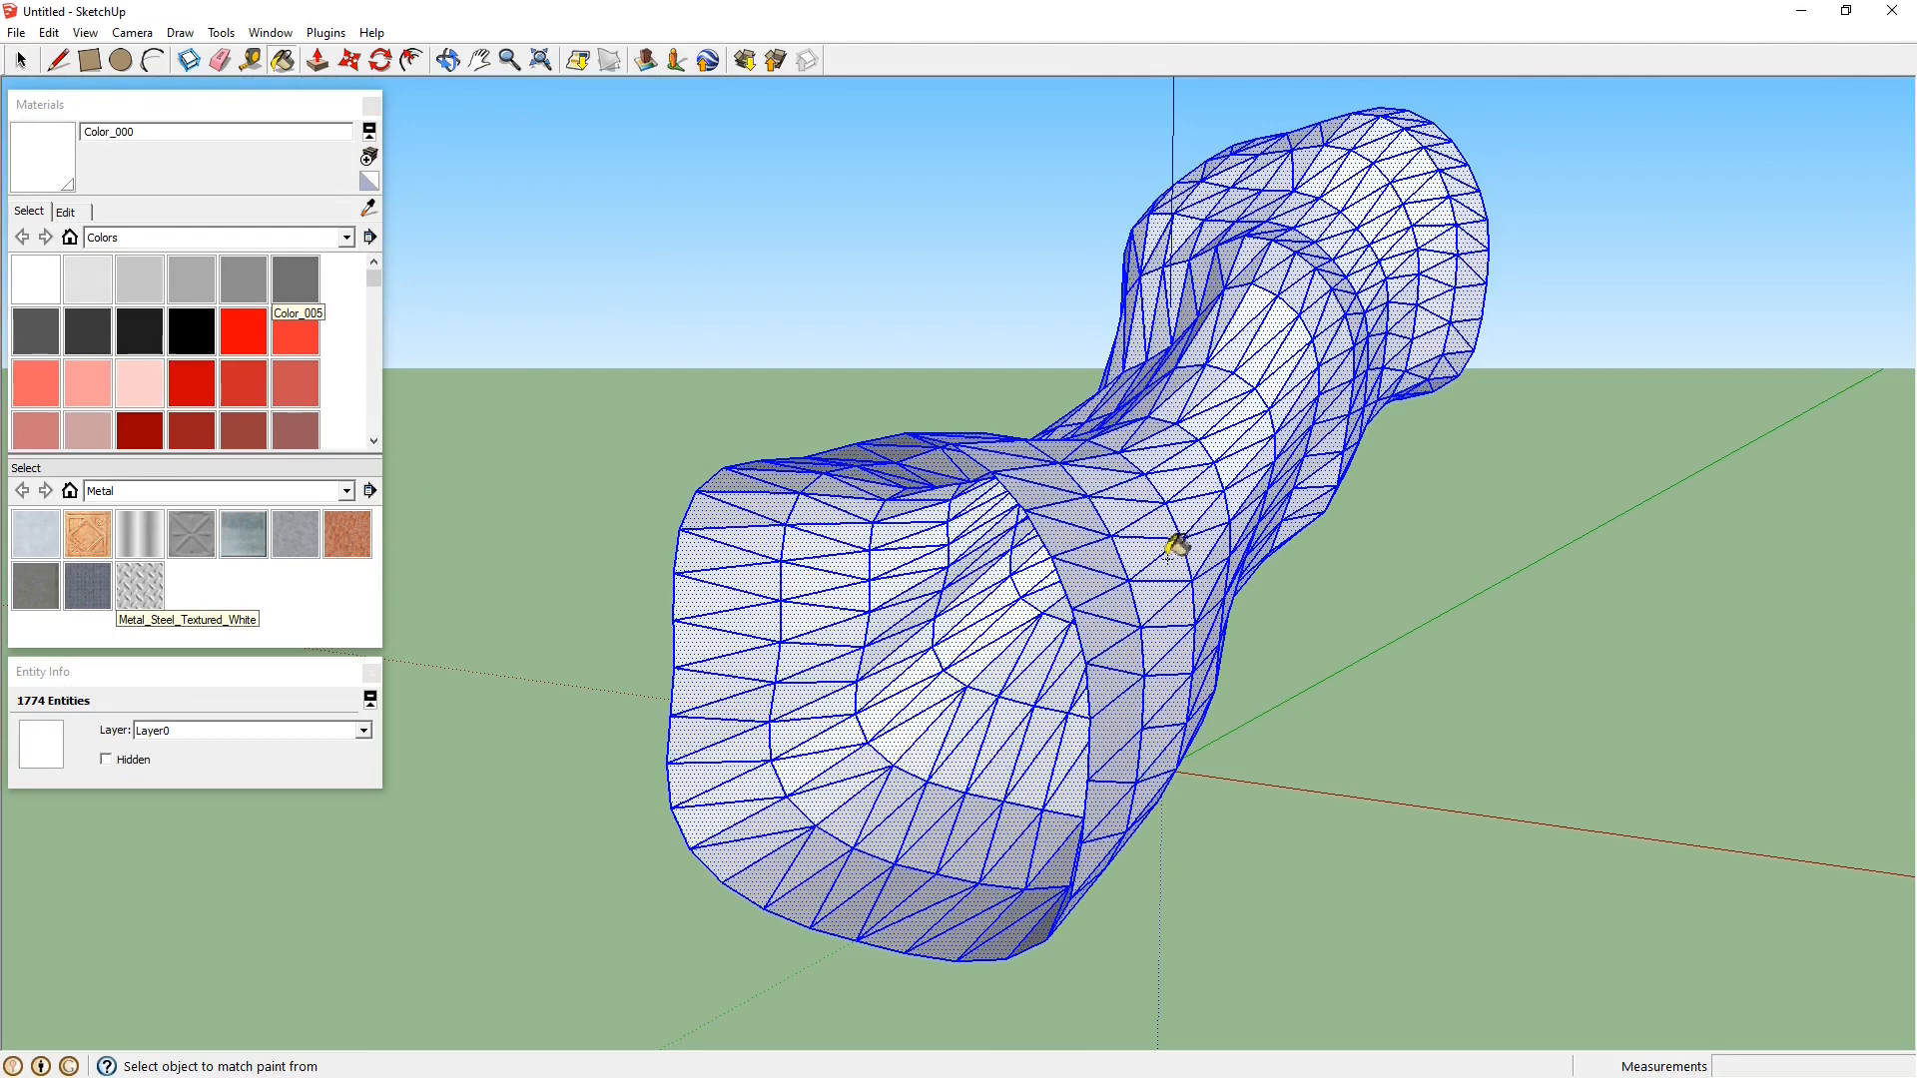
{"action": "left_click", "coordinate": [21, 61]}
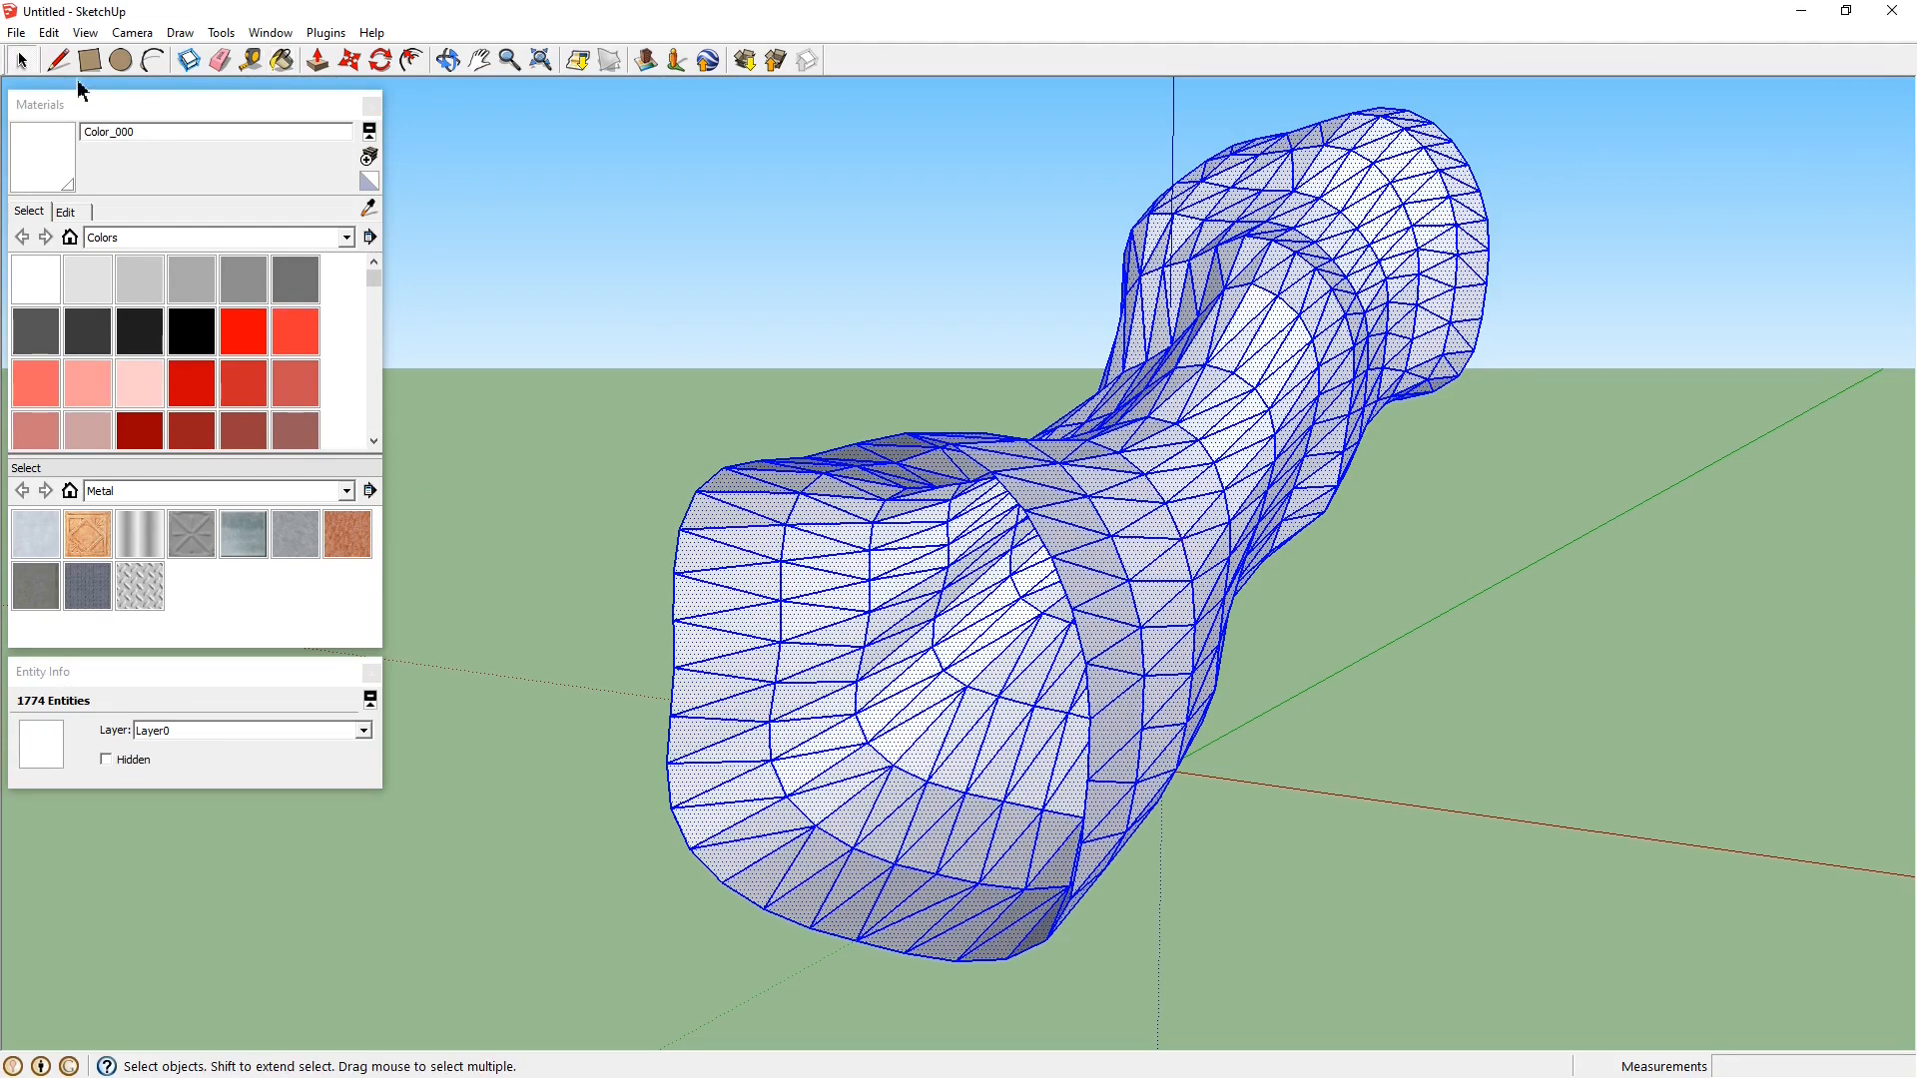
Inspect the ramp tunnel from both ends, checking the extent of the red floor strip and the white walls
{"action": "mouse_move", "coordinate": [752, 639]}
{"action": "middle_mouse_down"}
{"action": "mouse_move", "coordinate": [774, 662]}
{"action": "mouse_move", "coordinate": [950, 549]}
{"action": "mouse_move", "coordinate": [1002, 706]}
{"action": "middle_mouse_up"}
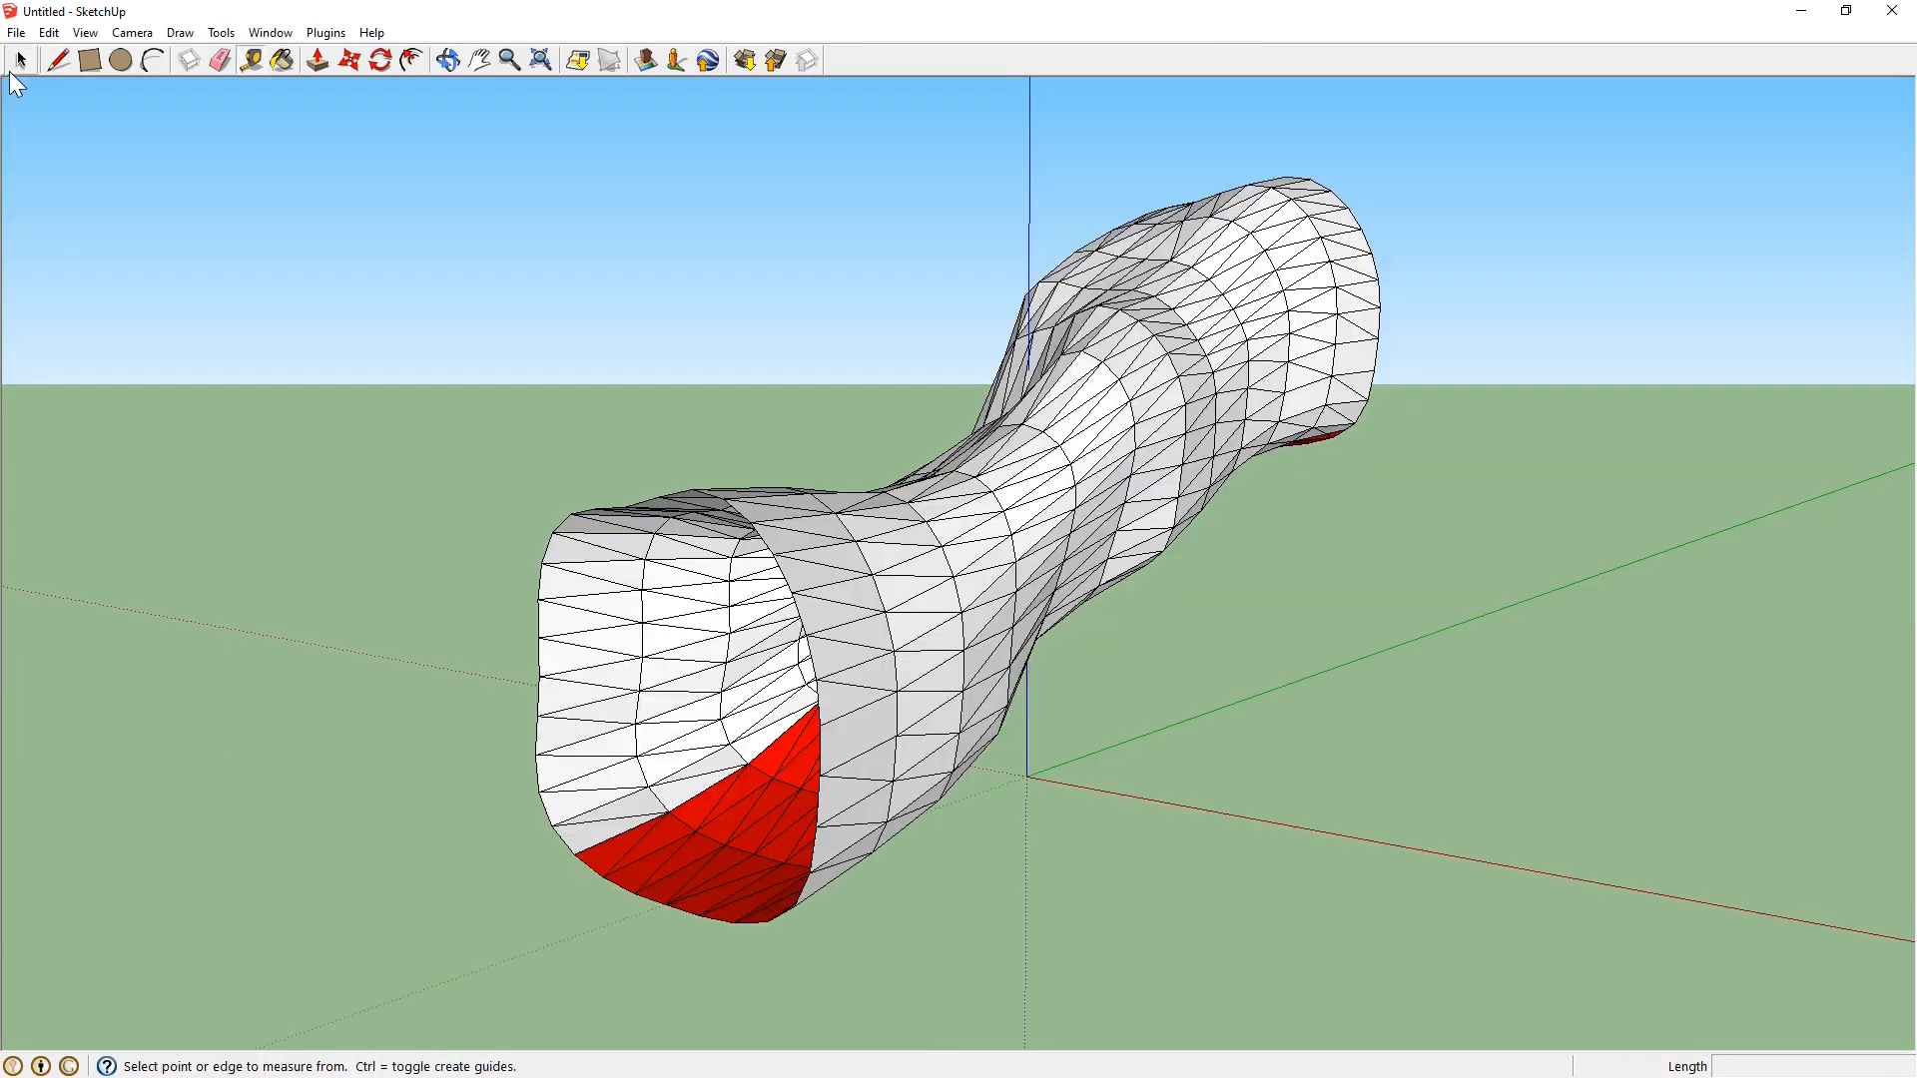
{"action": "key", "text": "space"}
{"action": "middle_click_drag", "start_coordinate": [506, 659], "coordinate": [839, 540]}
{"action": "key", "text": "space"}
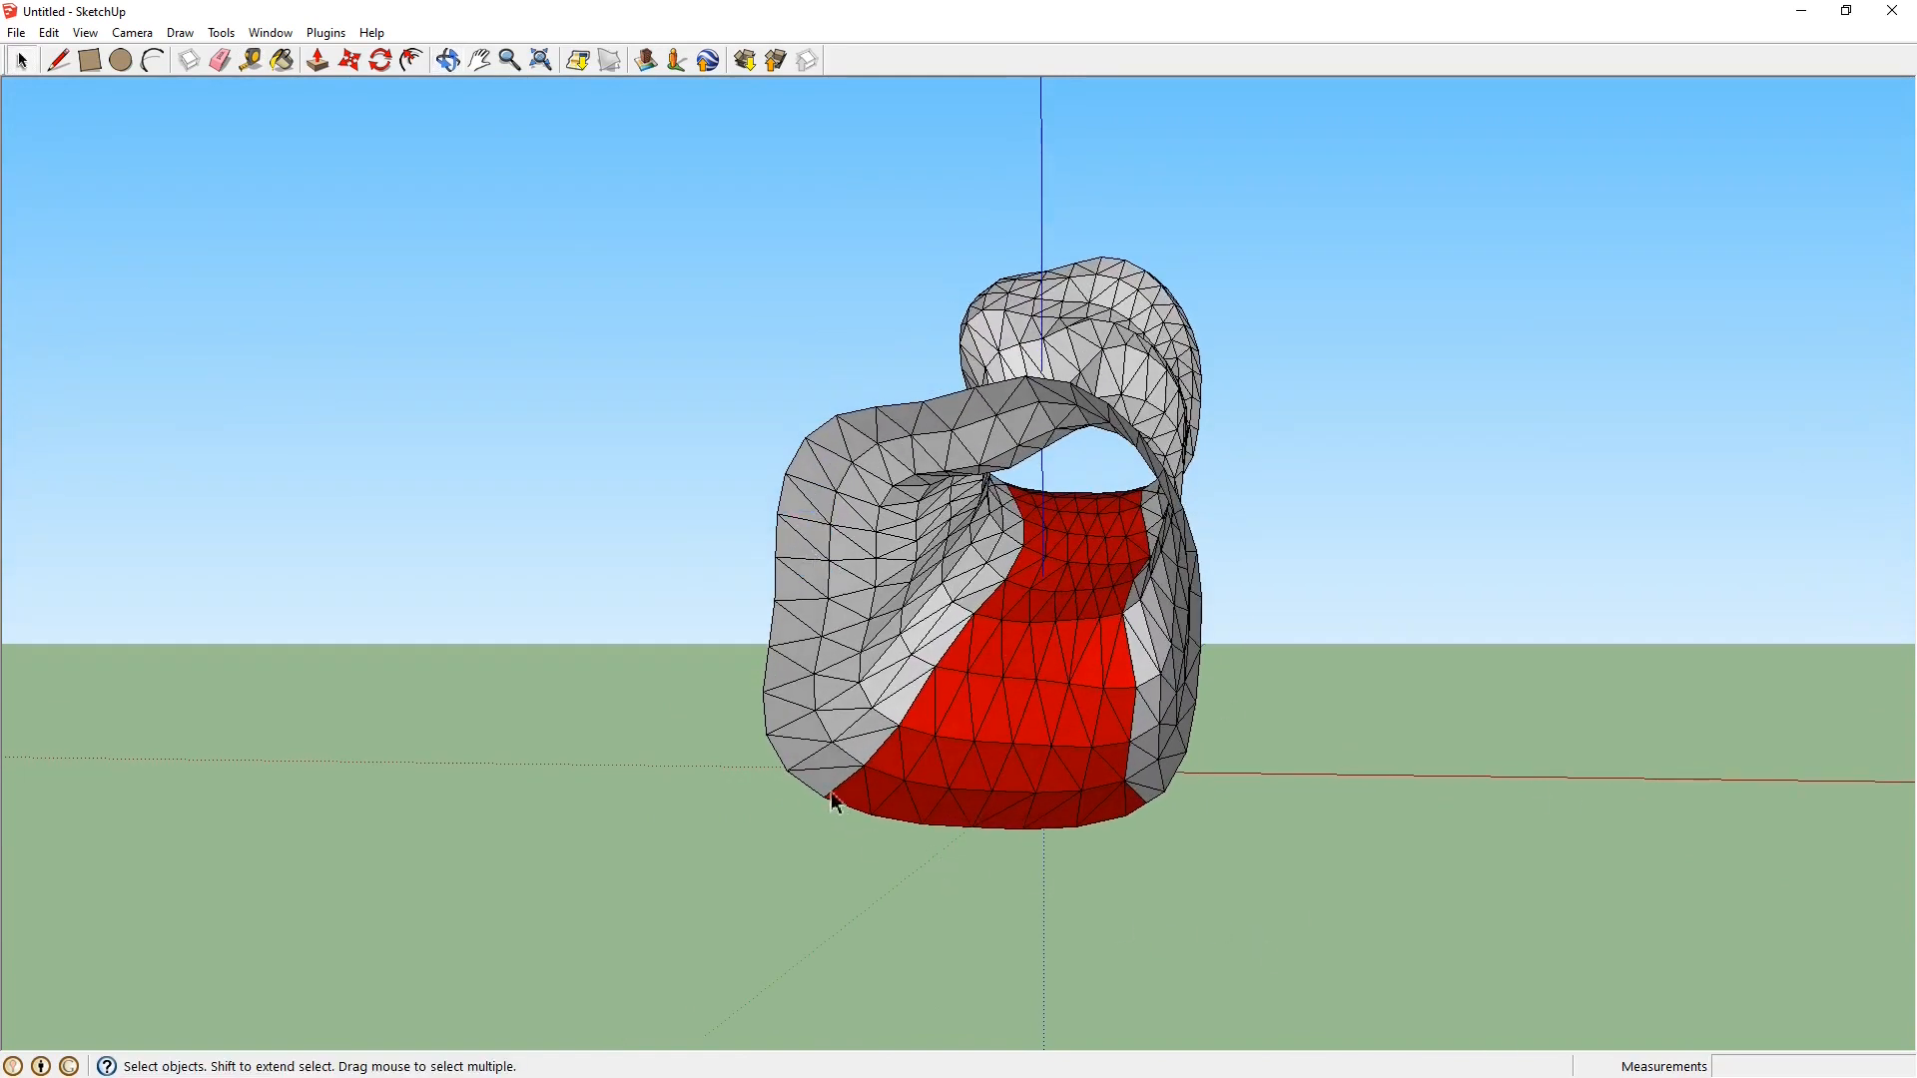
{"action": "middle_click_drag", "start_coordinate": [1712, 869], "coordinate": [567, 897]}
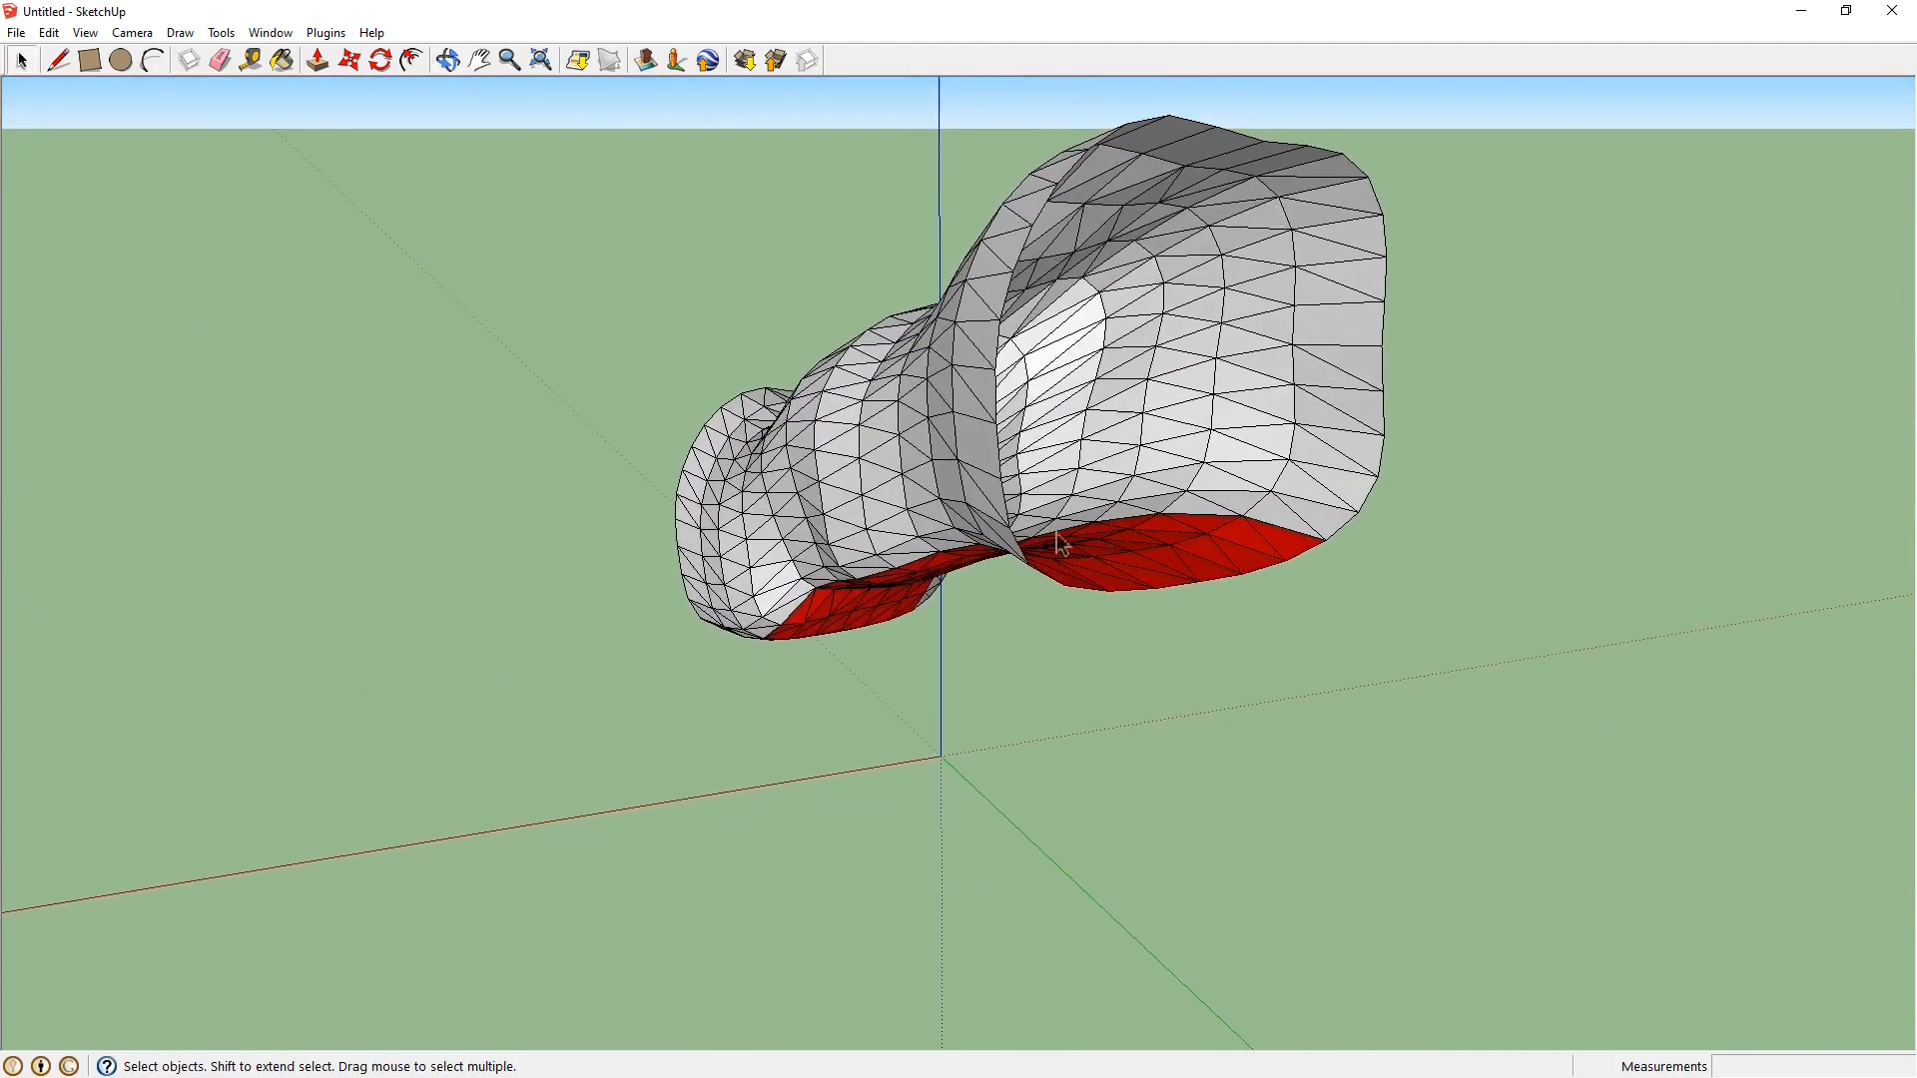
{"action": "middle_click_drag", "start_coordinate": [1369, 573], "coordinate": [954, 599]}
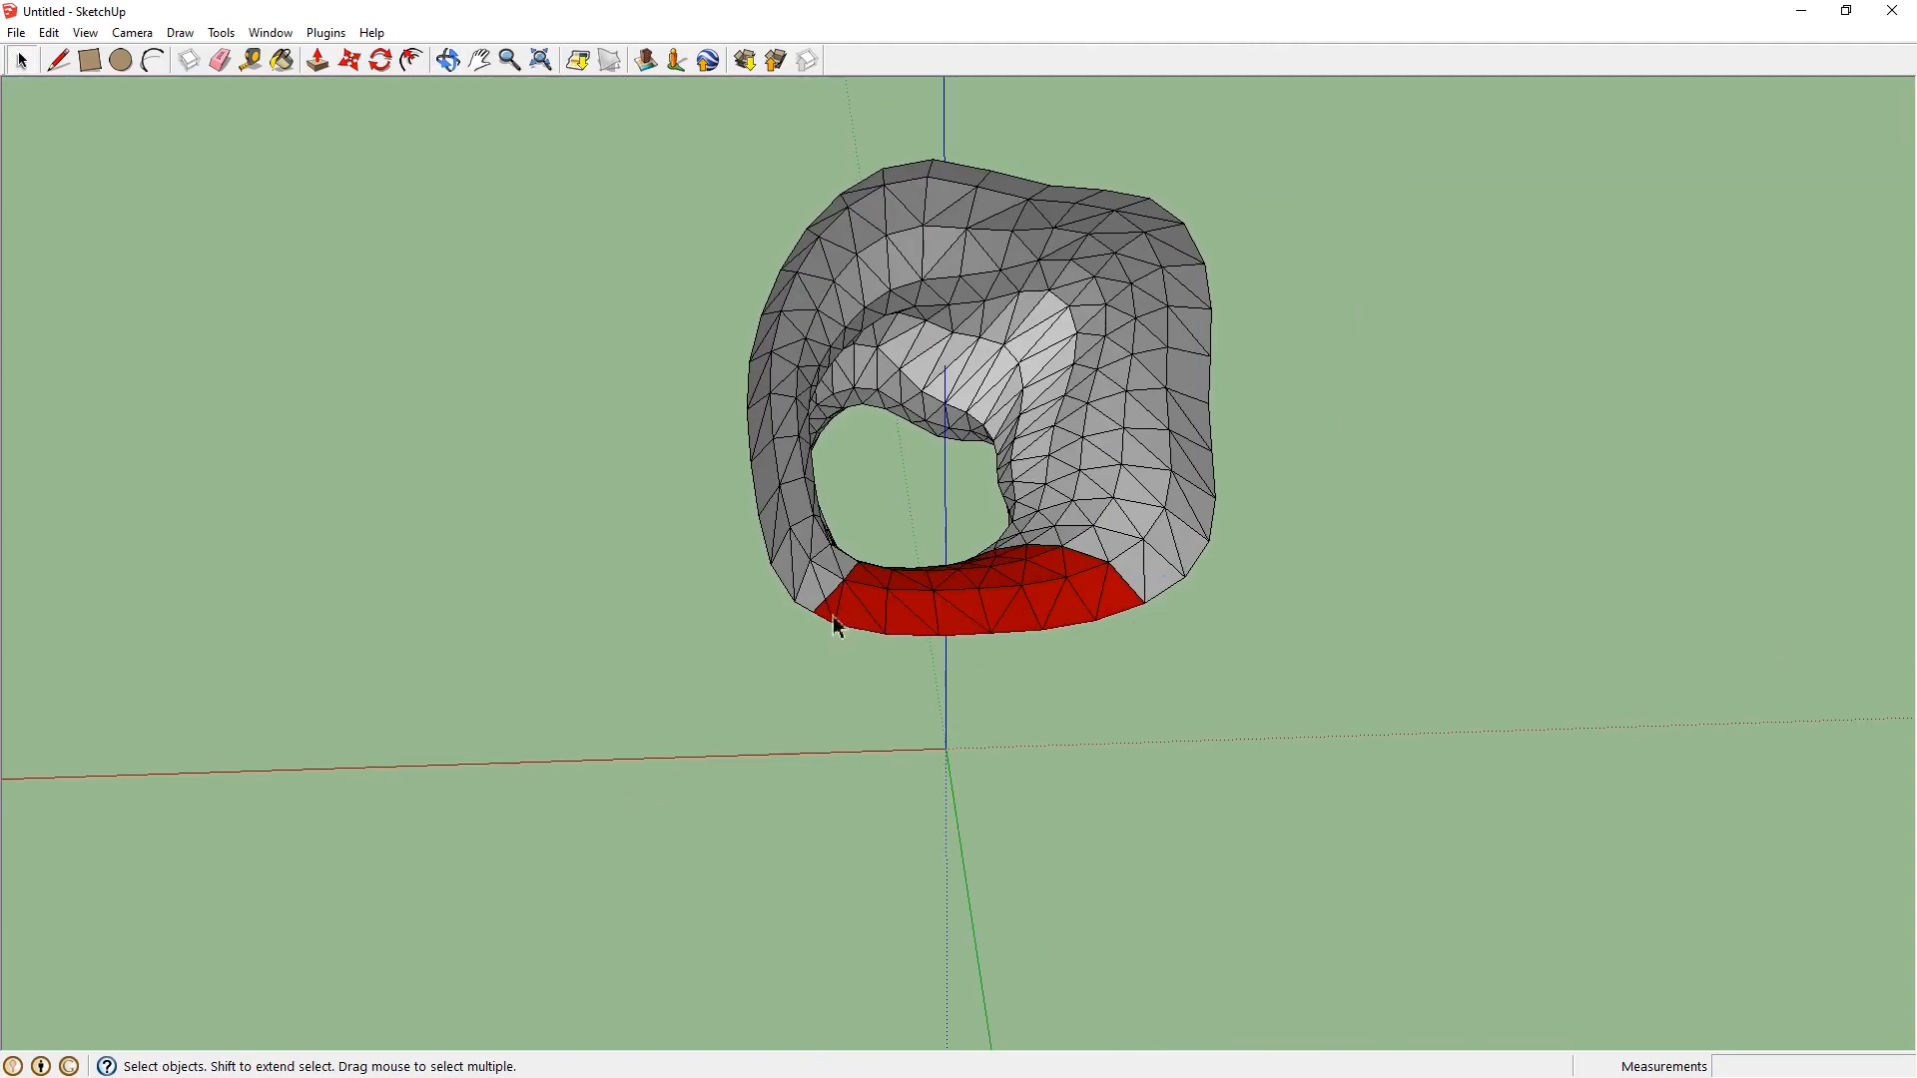
{"action": "middle_click_drag", "start_coordinate": [1122, 599], "coordinate": [1288, 714]}
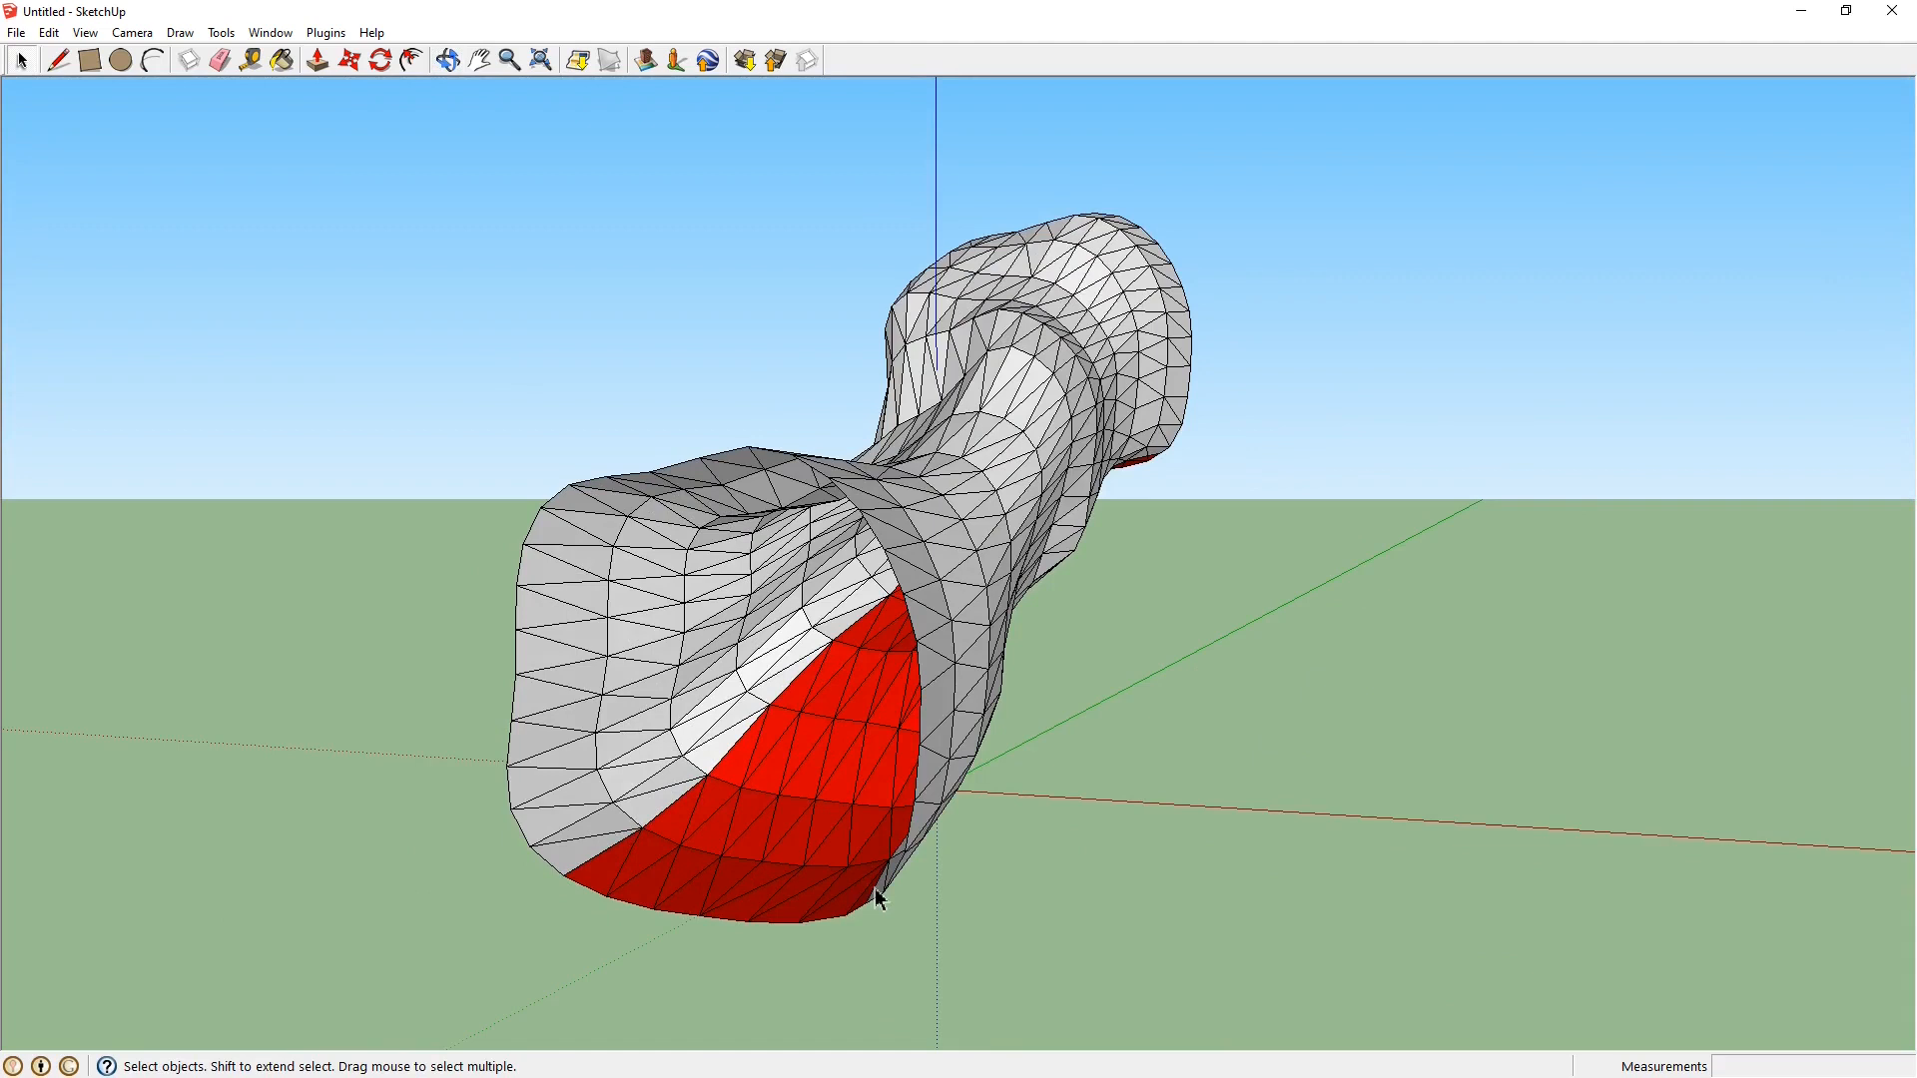
{"action": "middle_click_drag", "start_coordinate": [830, 950], "coordinate": [1139, 912]}
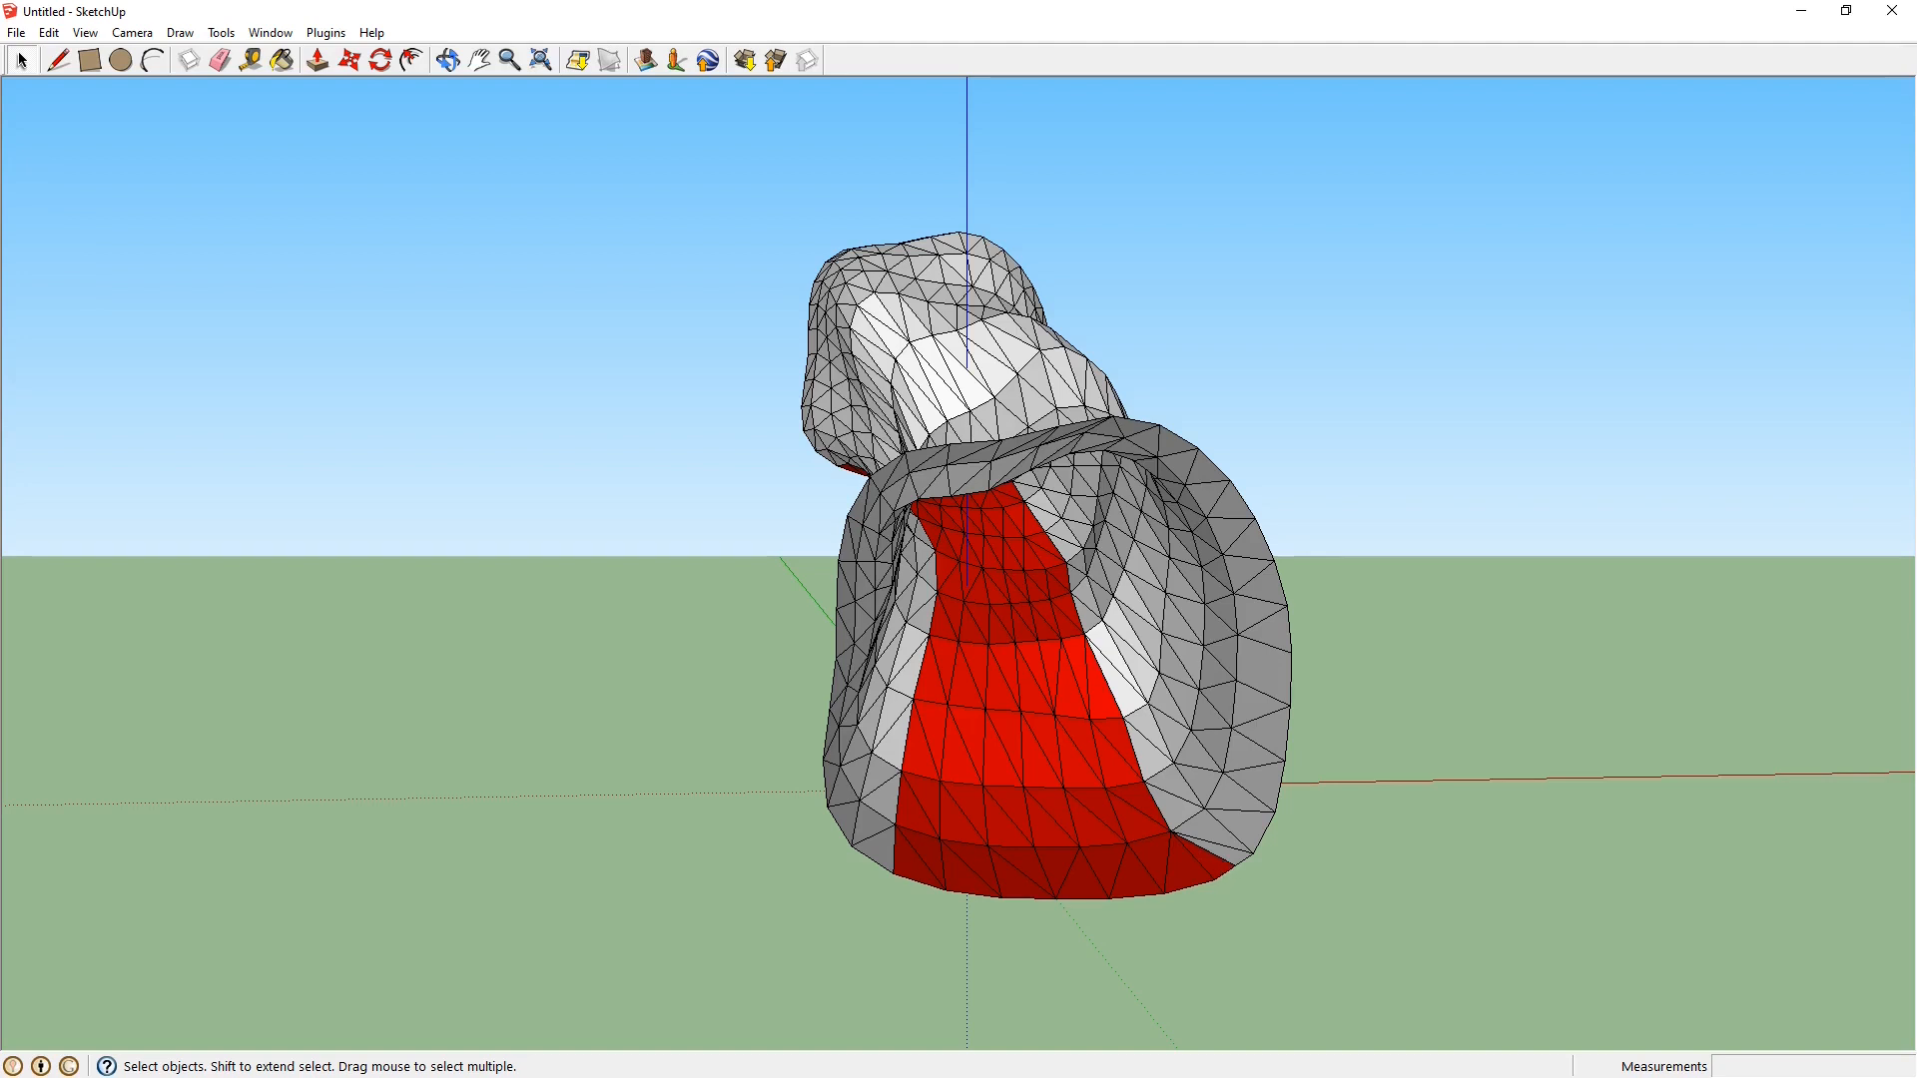
Delete the white tunnel wall group and explode the red floor group
{"action": "left_click", "coordinate": [980, 826]}
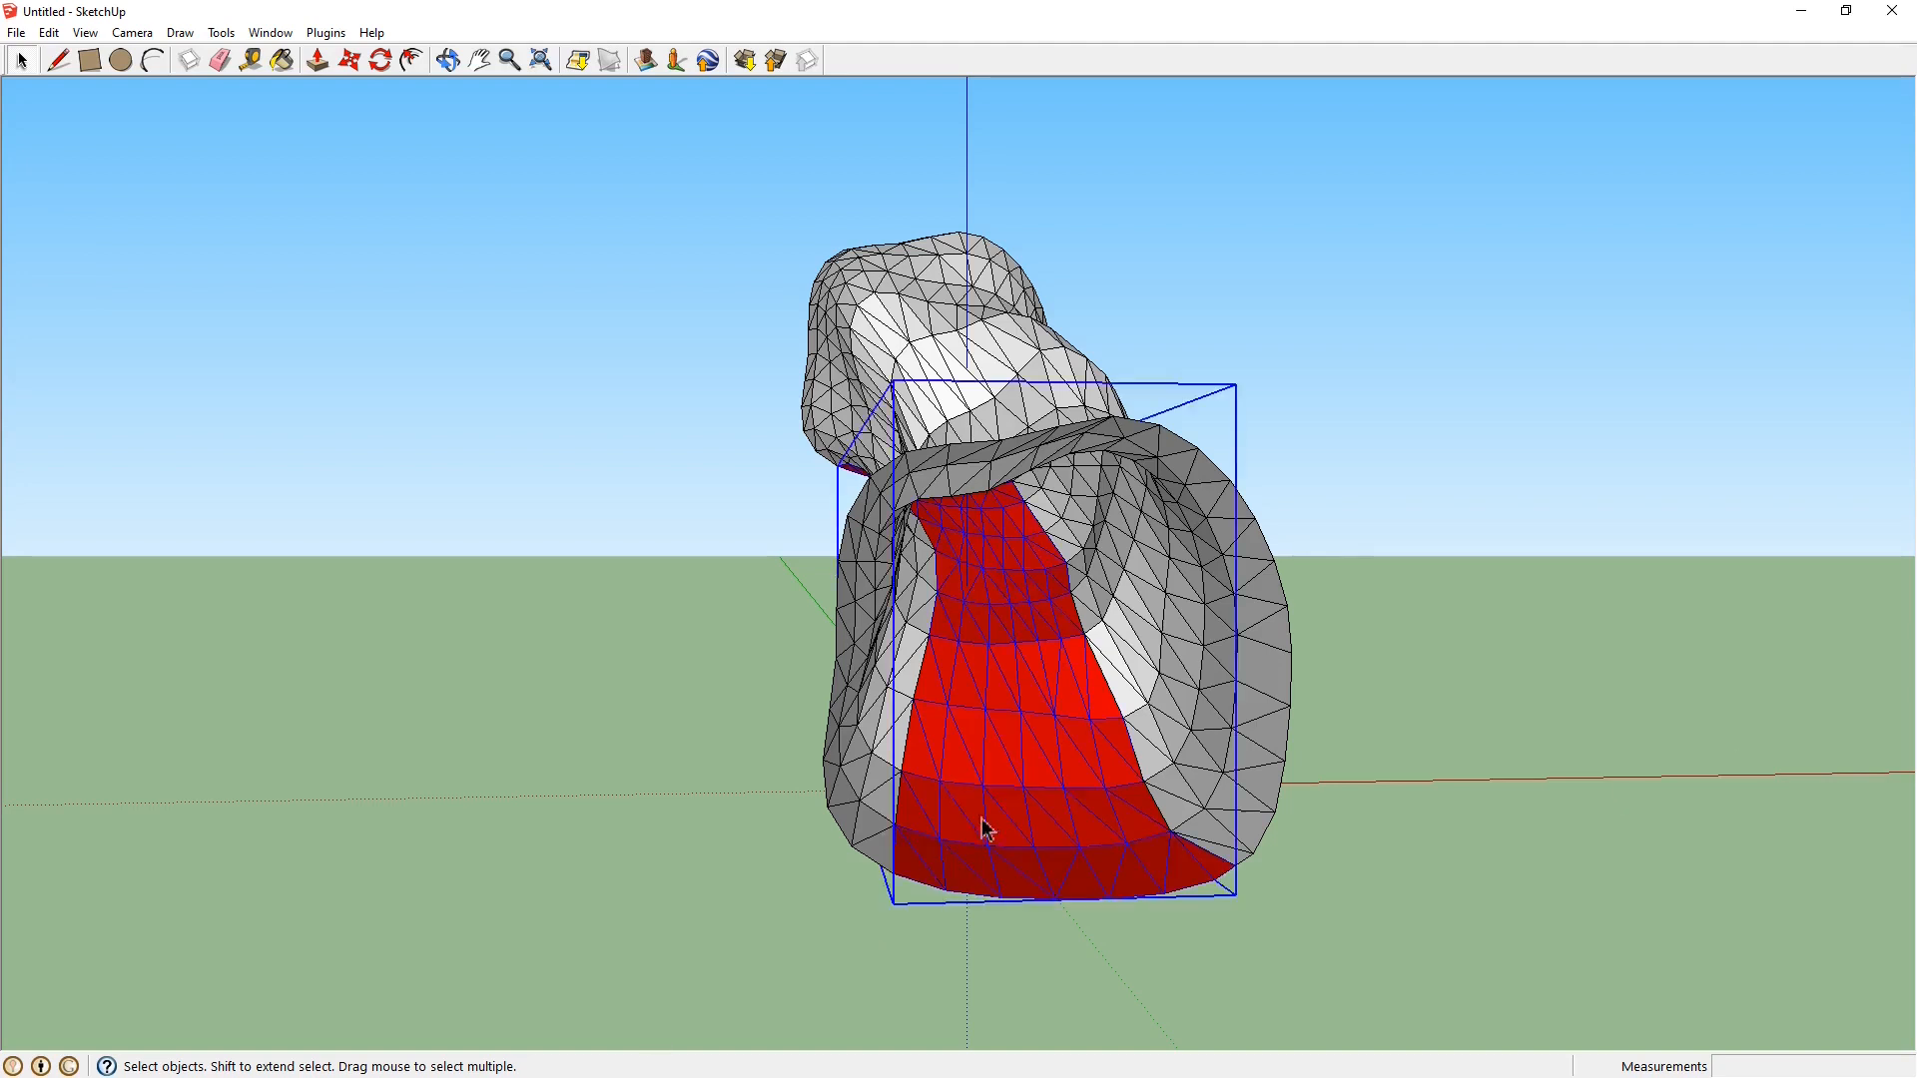
{"action": "middle_click_drag", "start_coordinate": [979, 826], "coordinate": [1172, 842]}
{"action": "left_click", "coordinate": [1010, 336]}
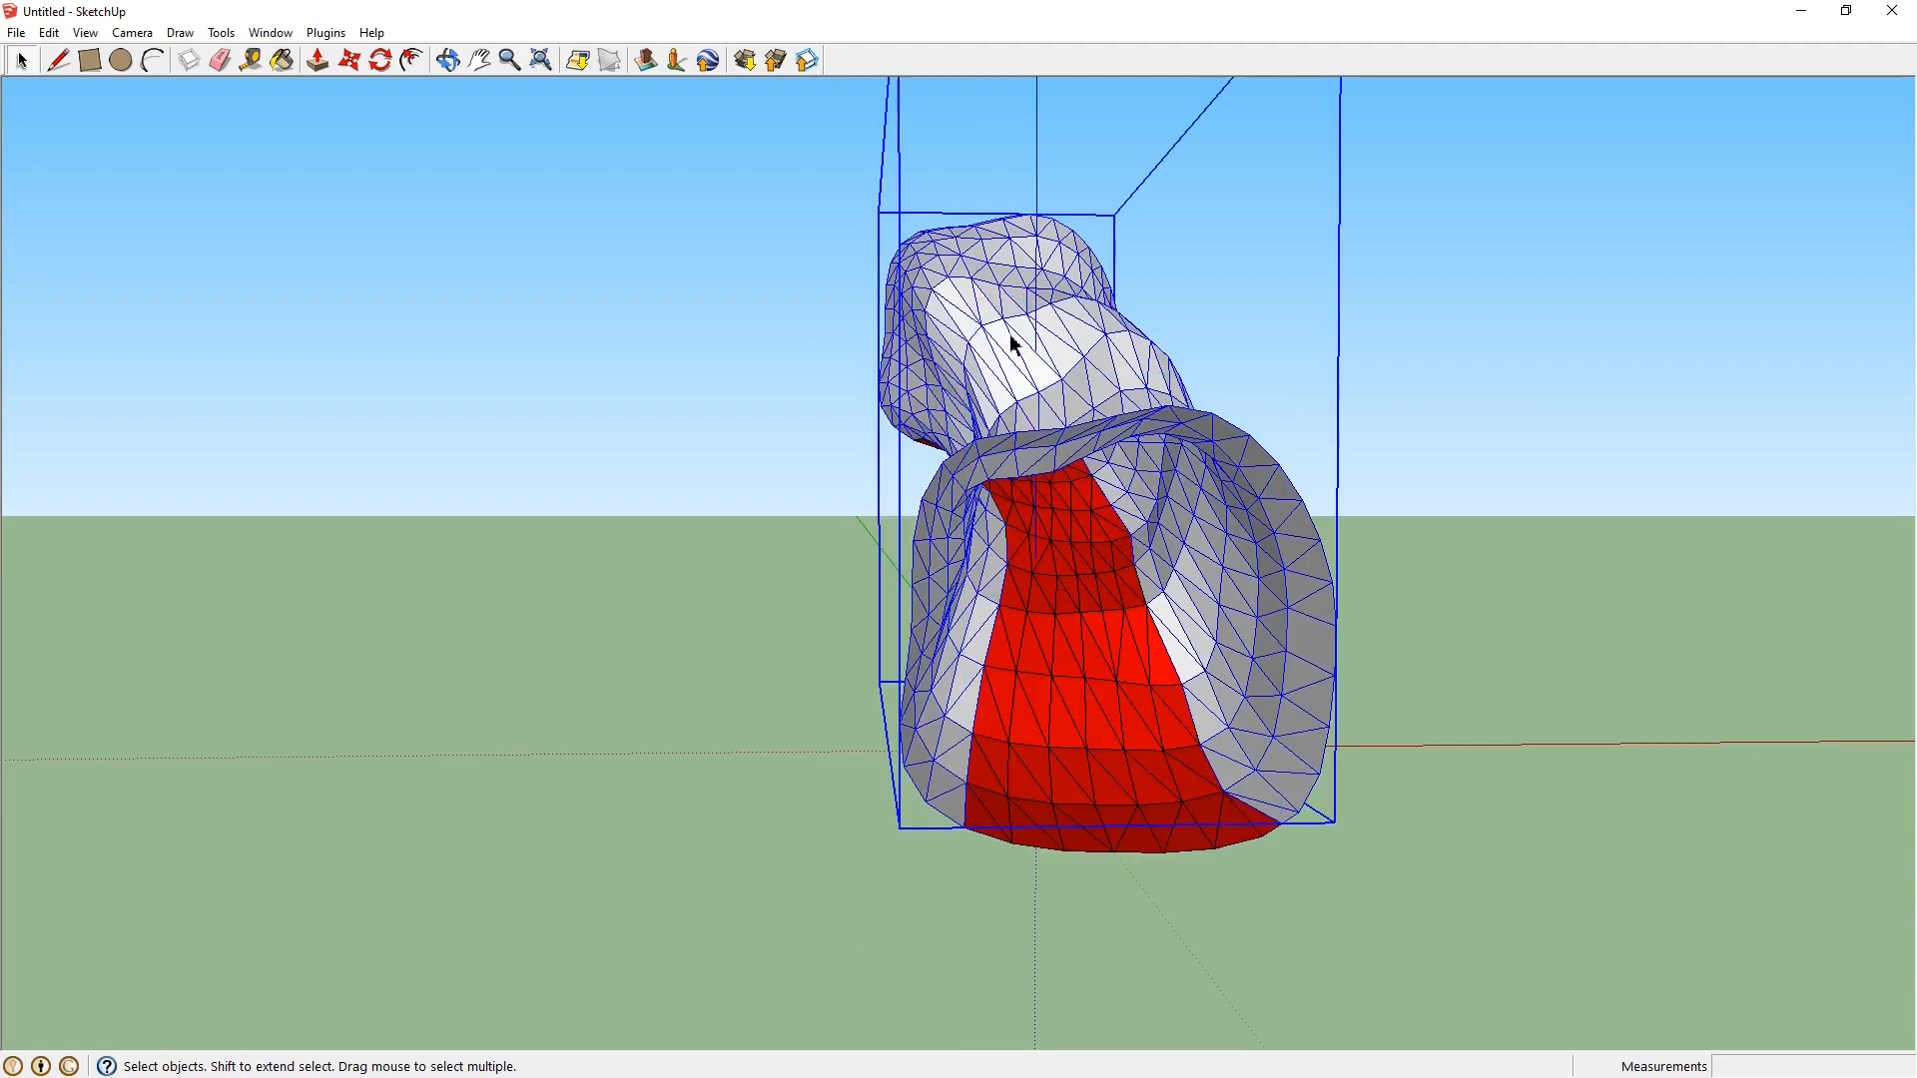
{"action": "key", "text": "Delete"}
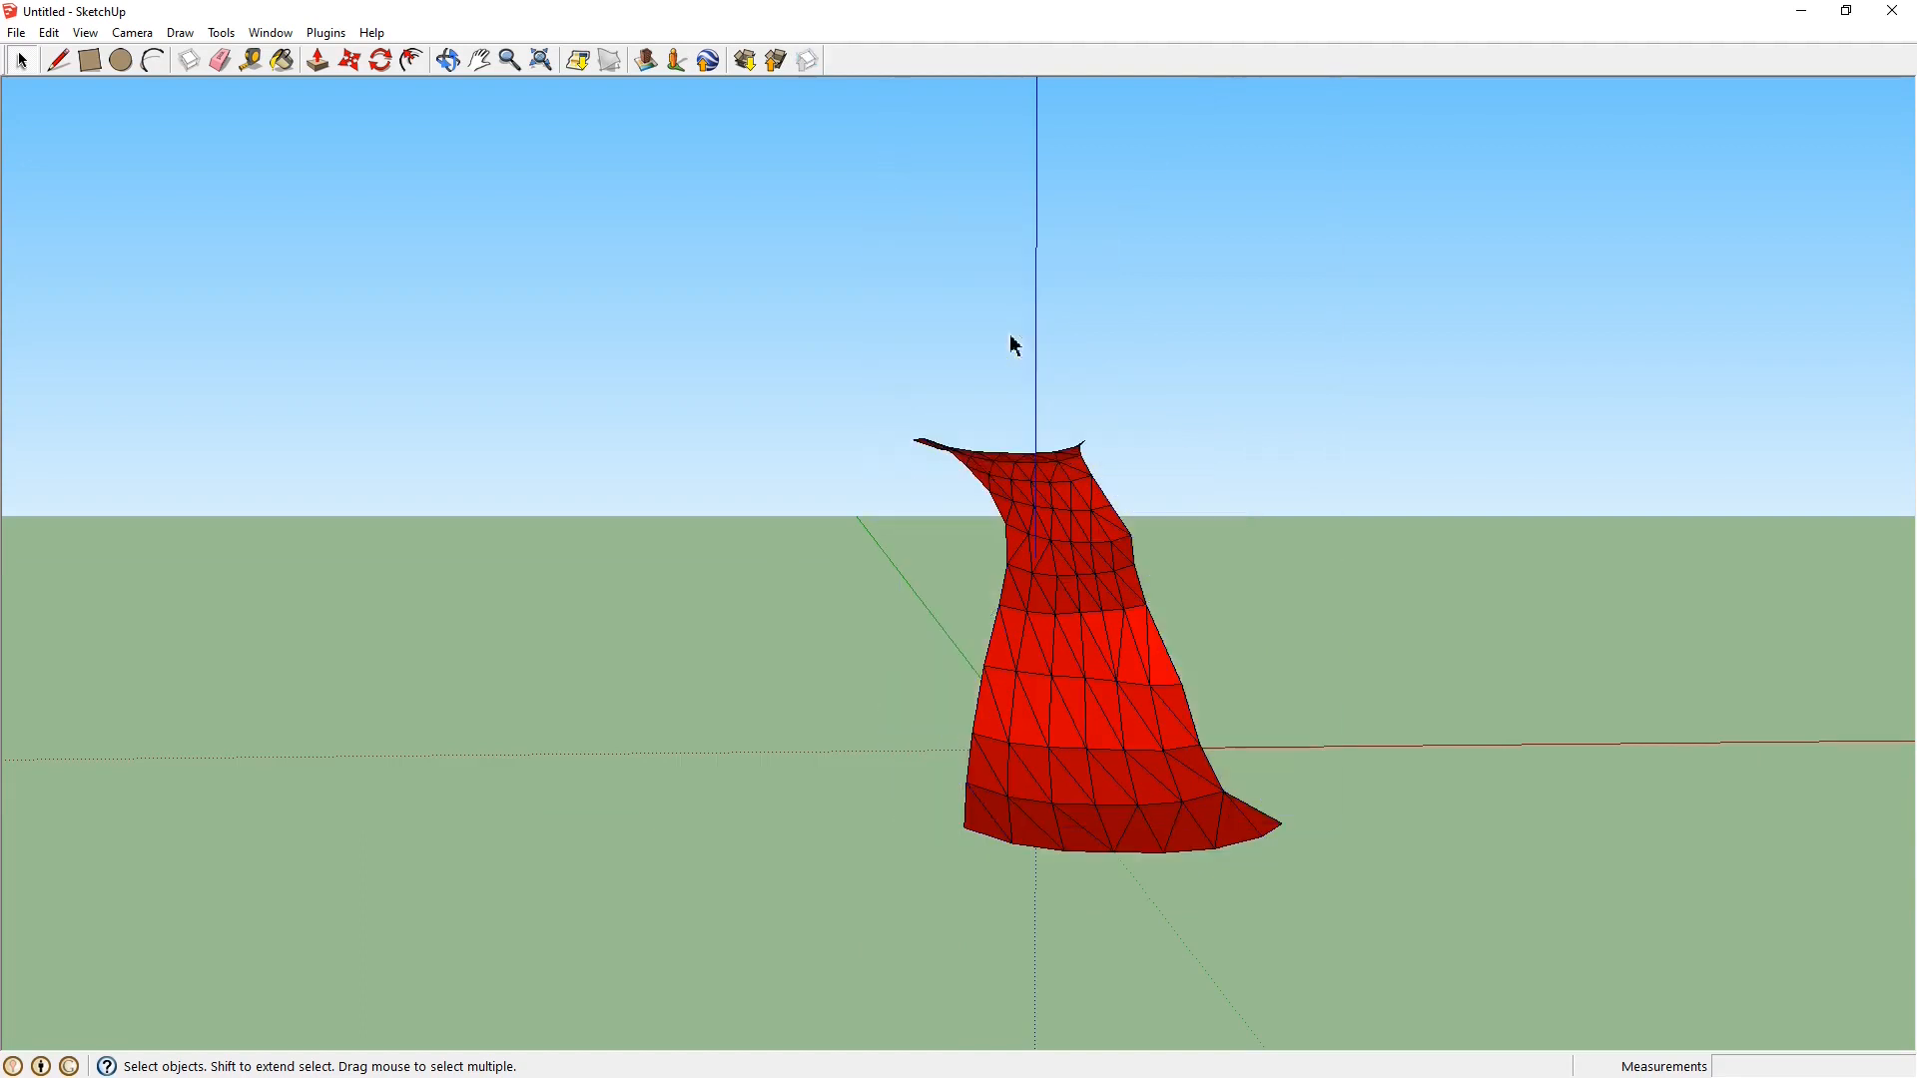
{"action": "right_click", "coordinate": [1085, 571]}
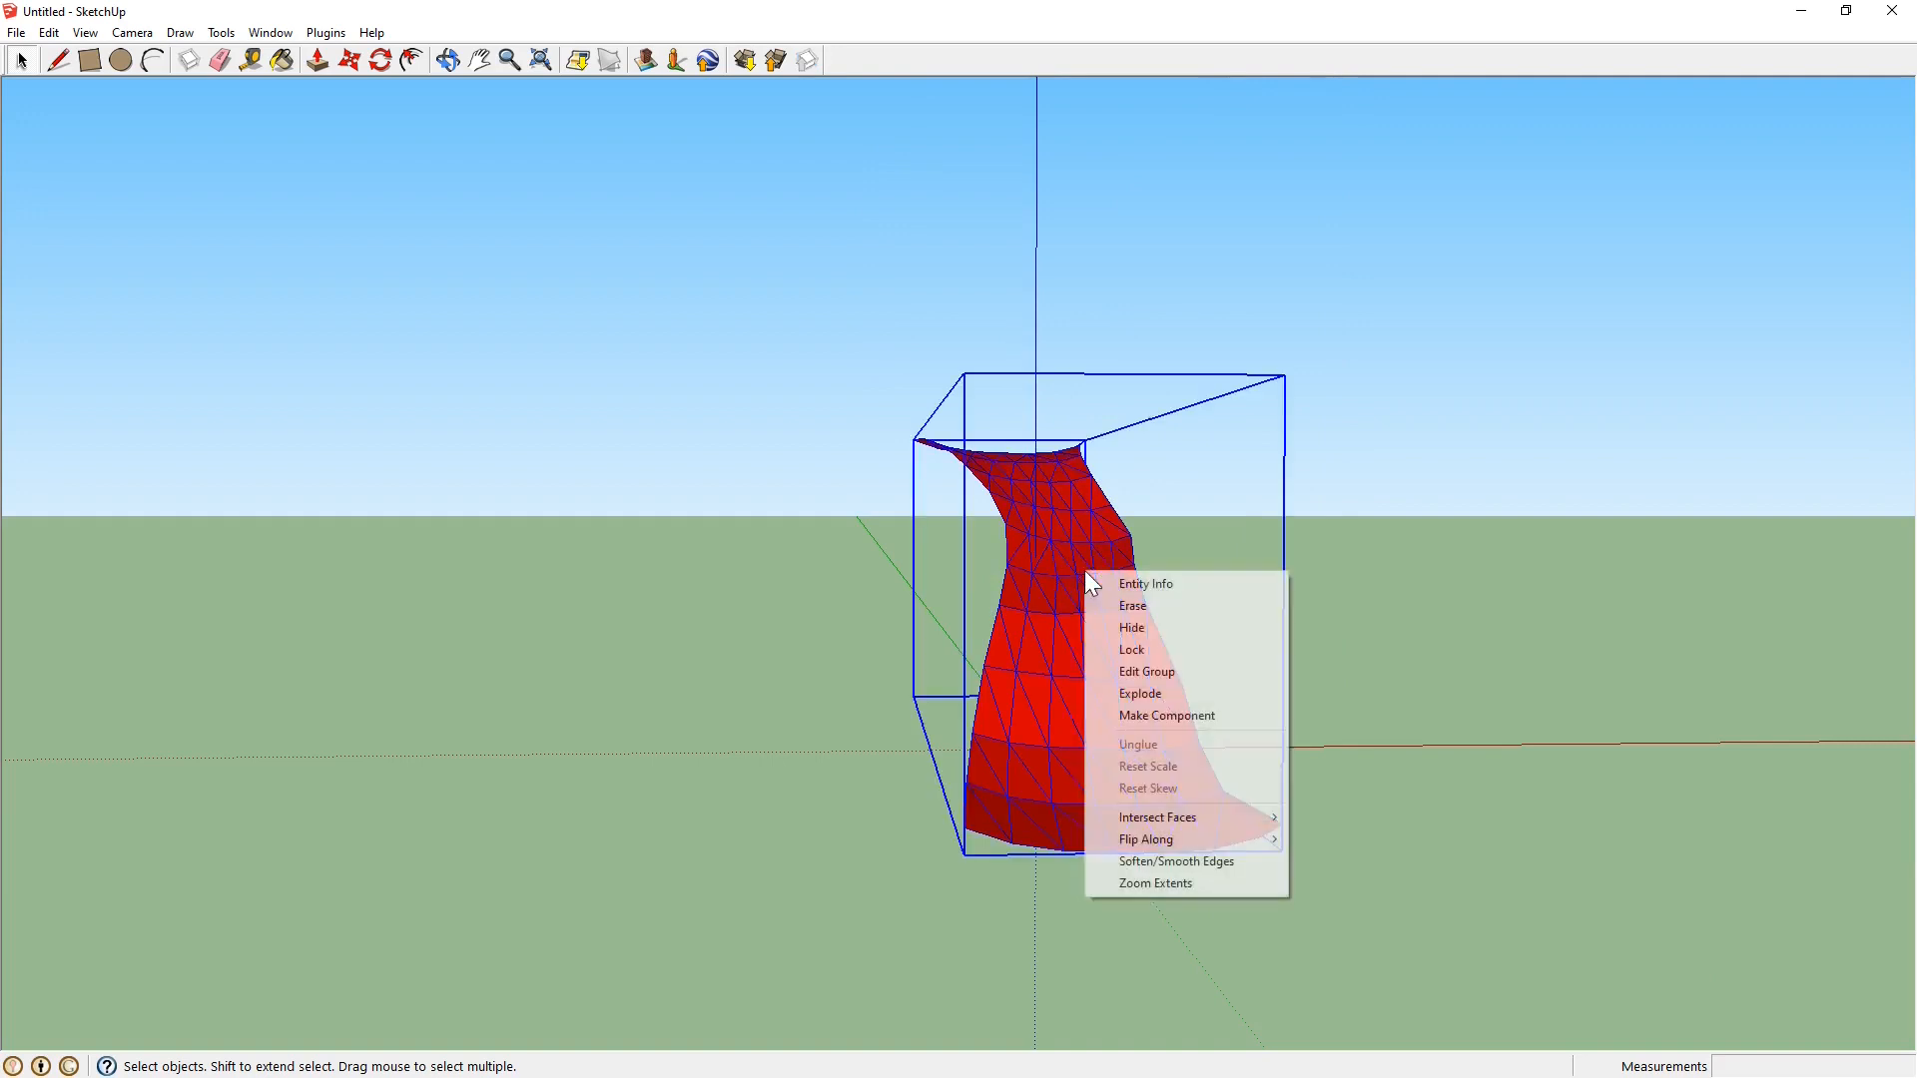
{"action": "left_click", "coordinate": [1139, 694]}
Export the red floor as the Collada file RampUp_B.dae in the Base folder
{"action": "left_click", "coordinate": [16, 32]}
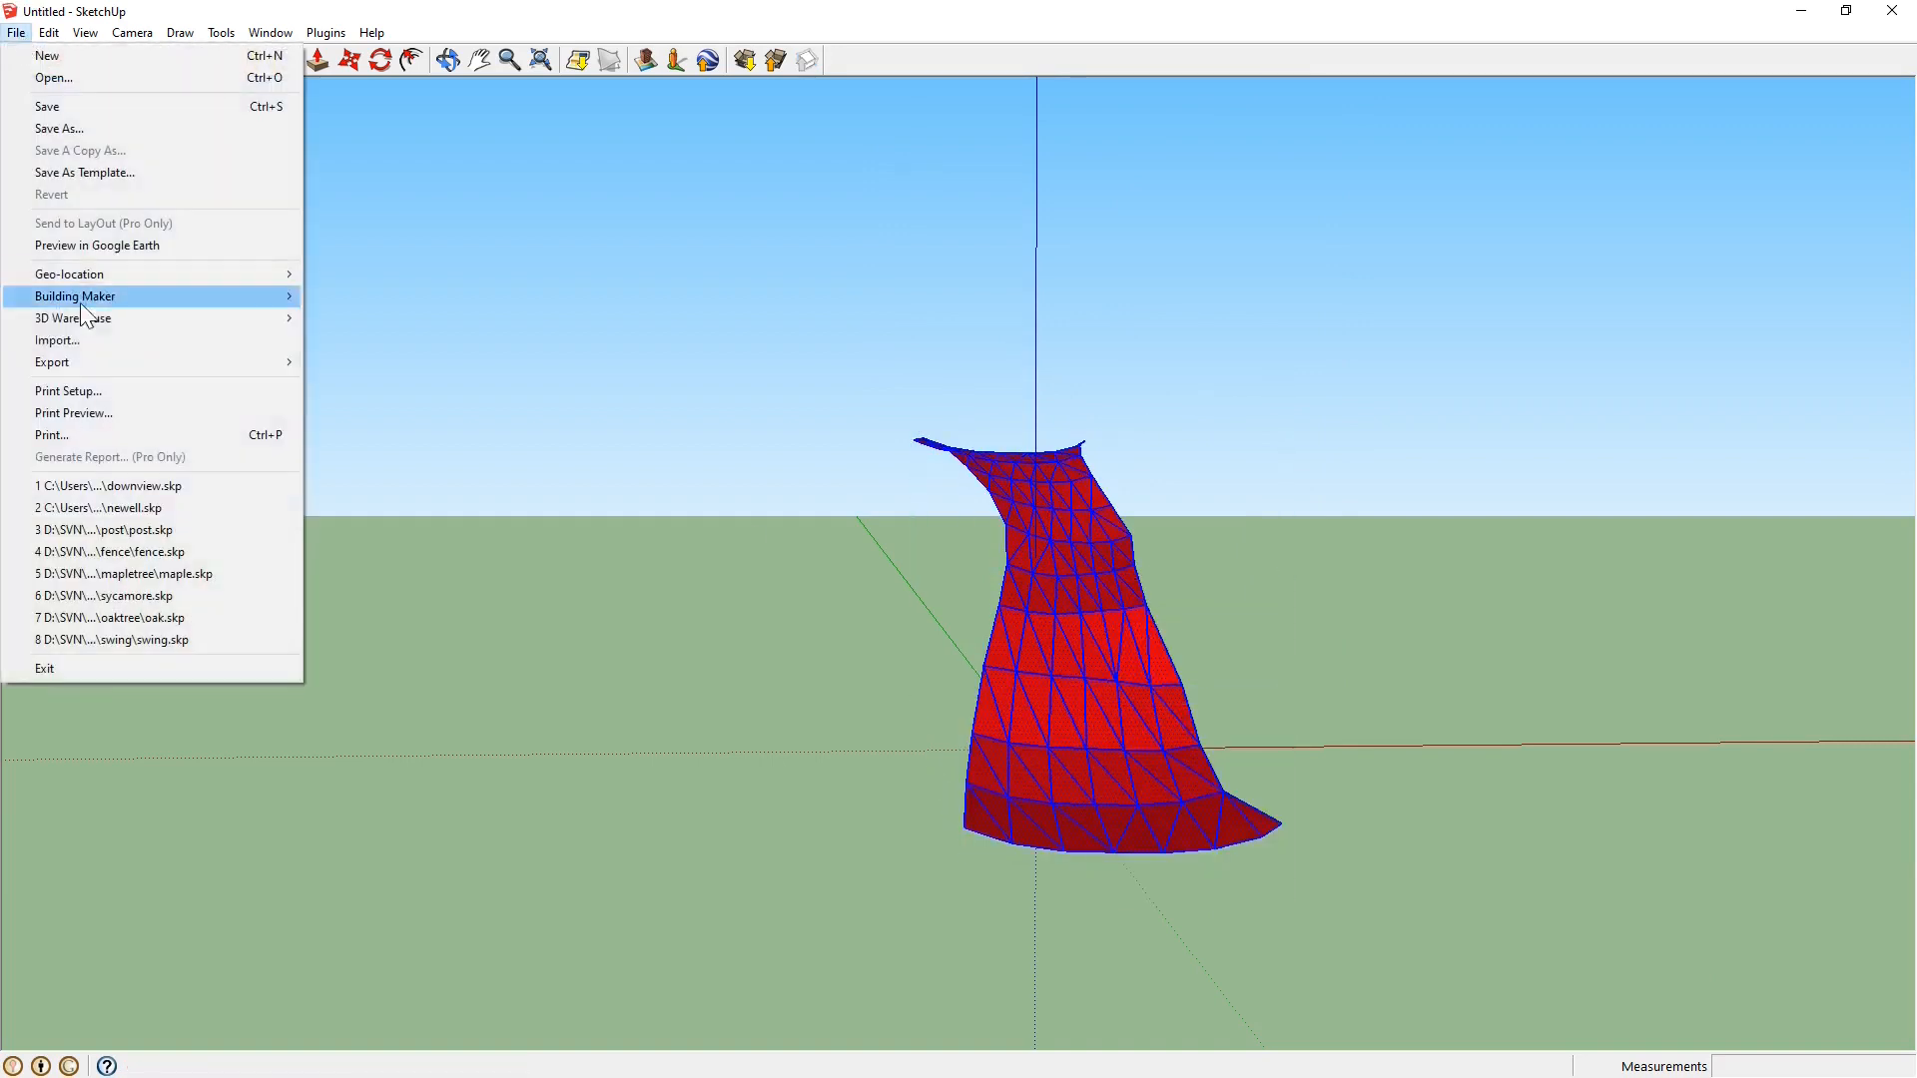
{"action": "mouse_move", "coordinate": [249, 363]}
{"action": "left_click", "coordinate": [420, 378]}
{"action": "left_click", "coordinate": [749, 435]}
{"action": "left_click", "coordinate": [949, 686]}
{"action": "left_click", "coordinate": [948, 674]}
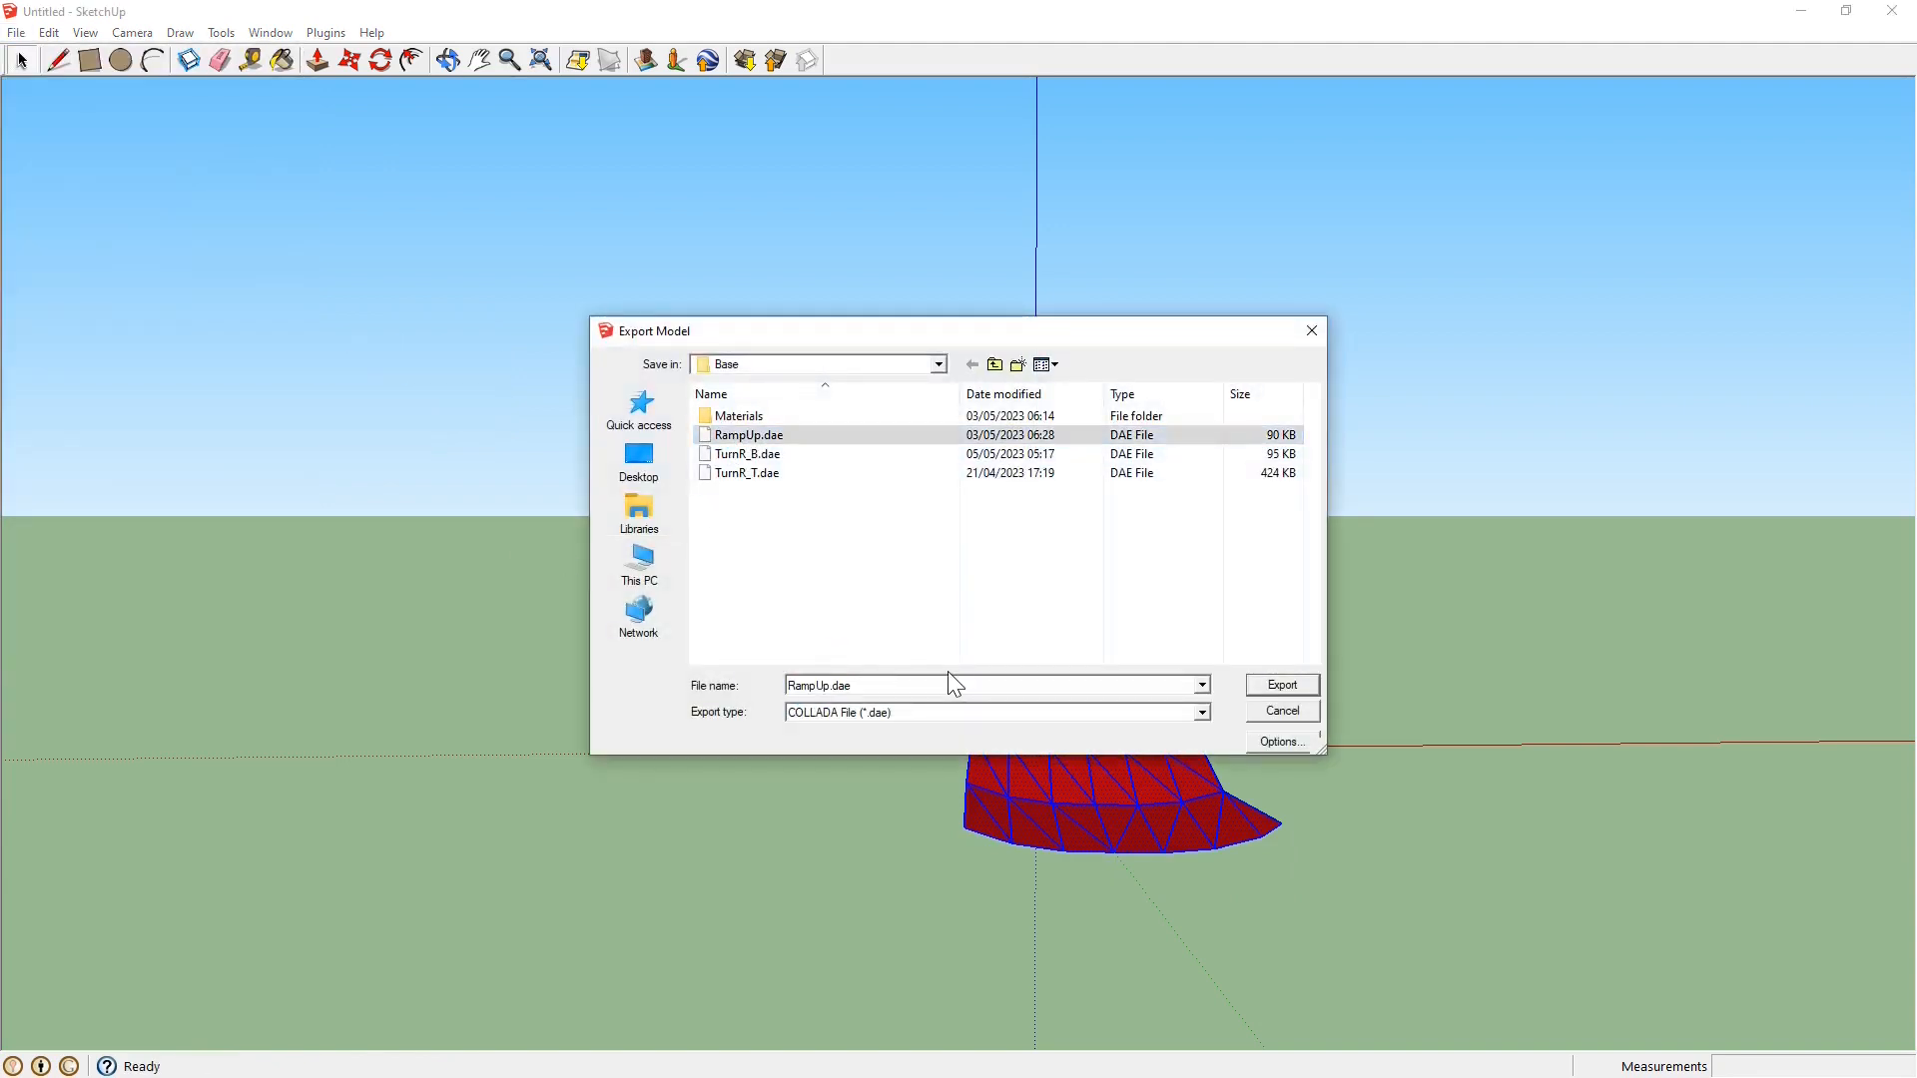
{"action": "type", "text": "_B"}
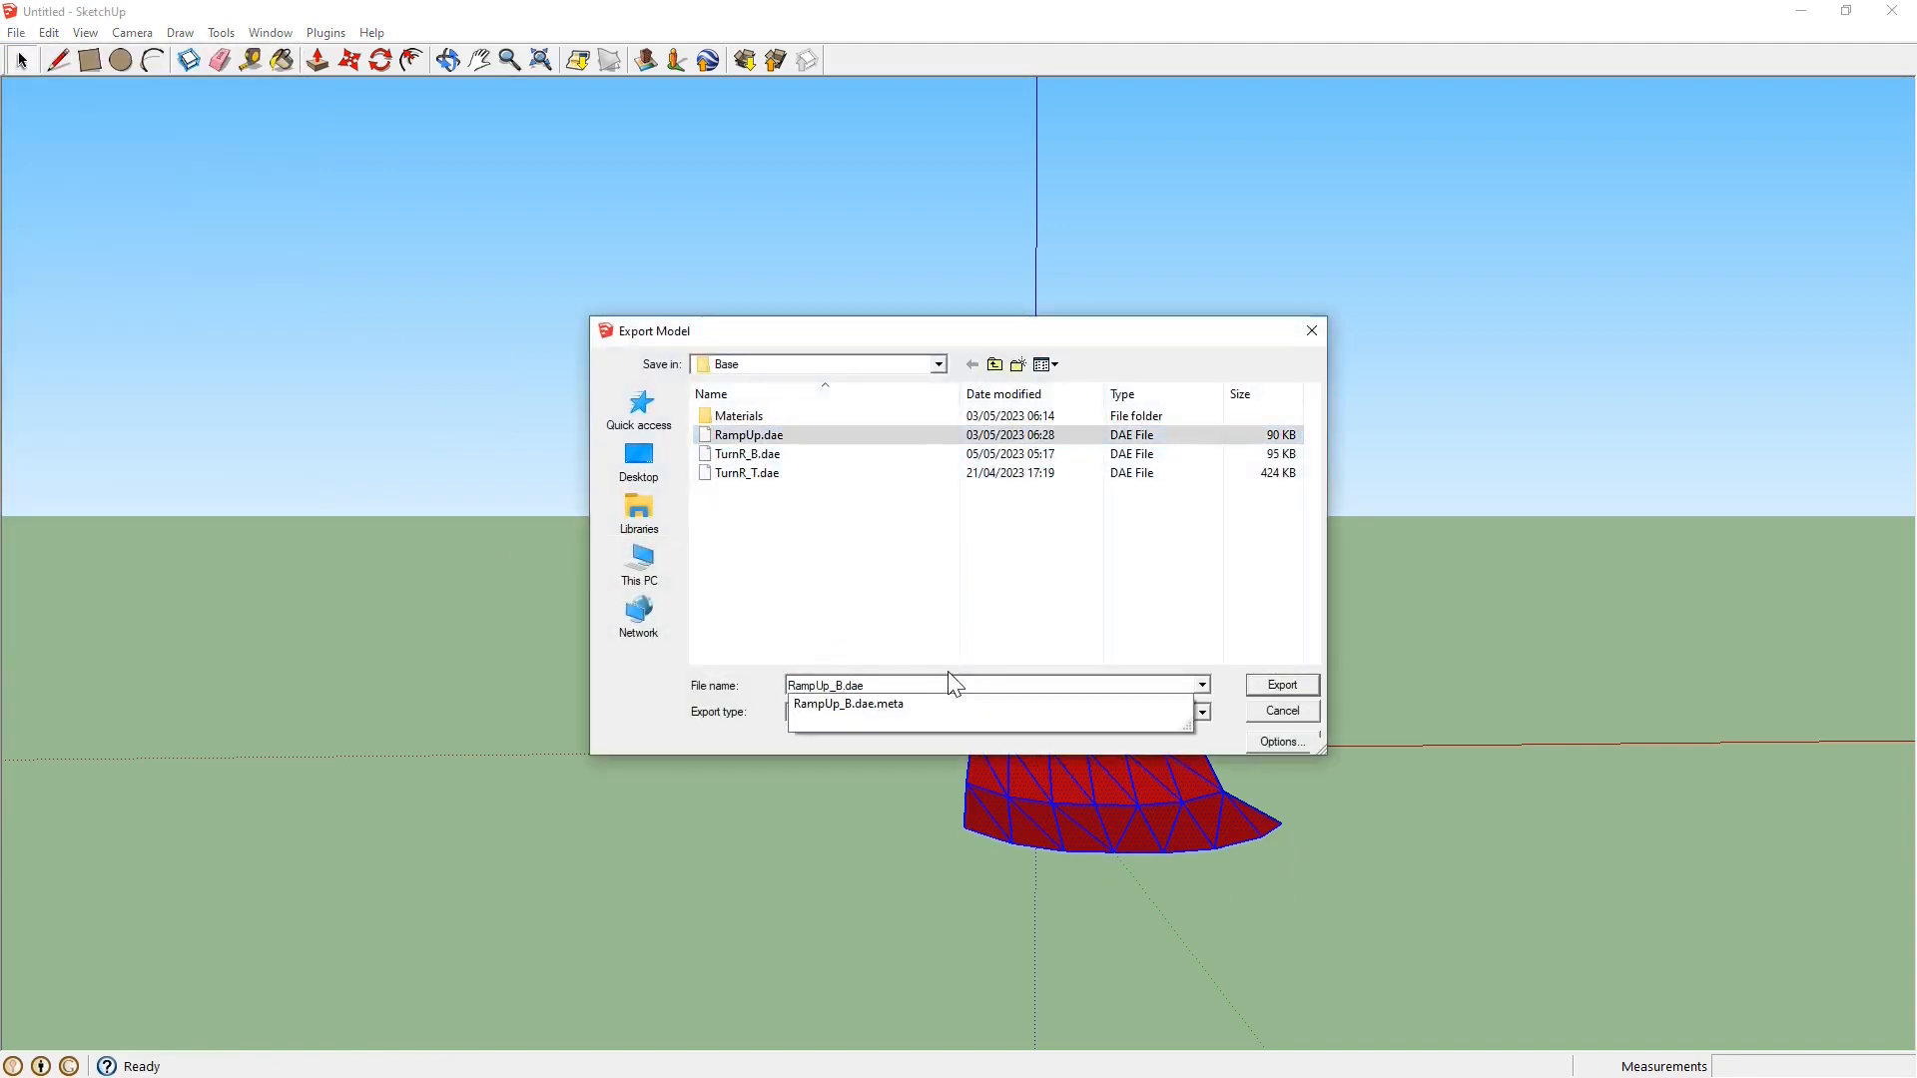
{"action": "key", "text": "Return"}
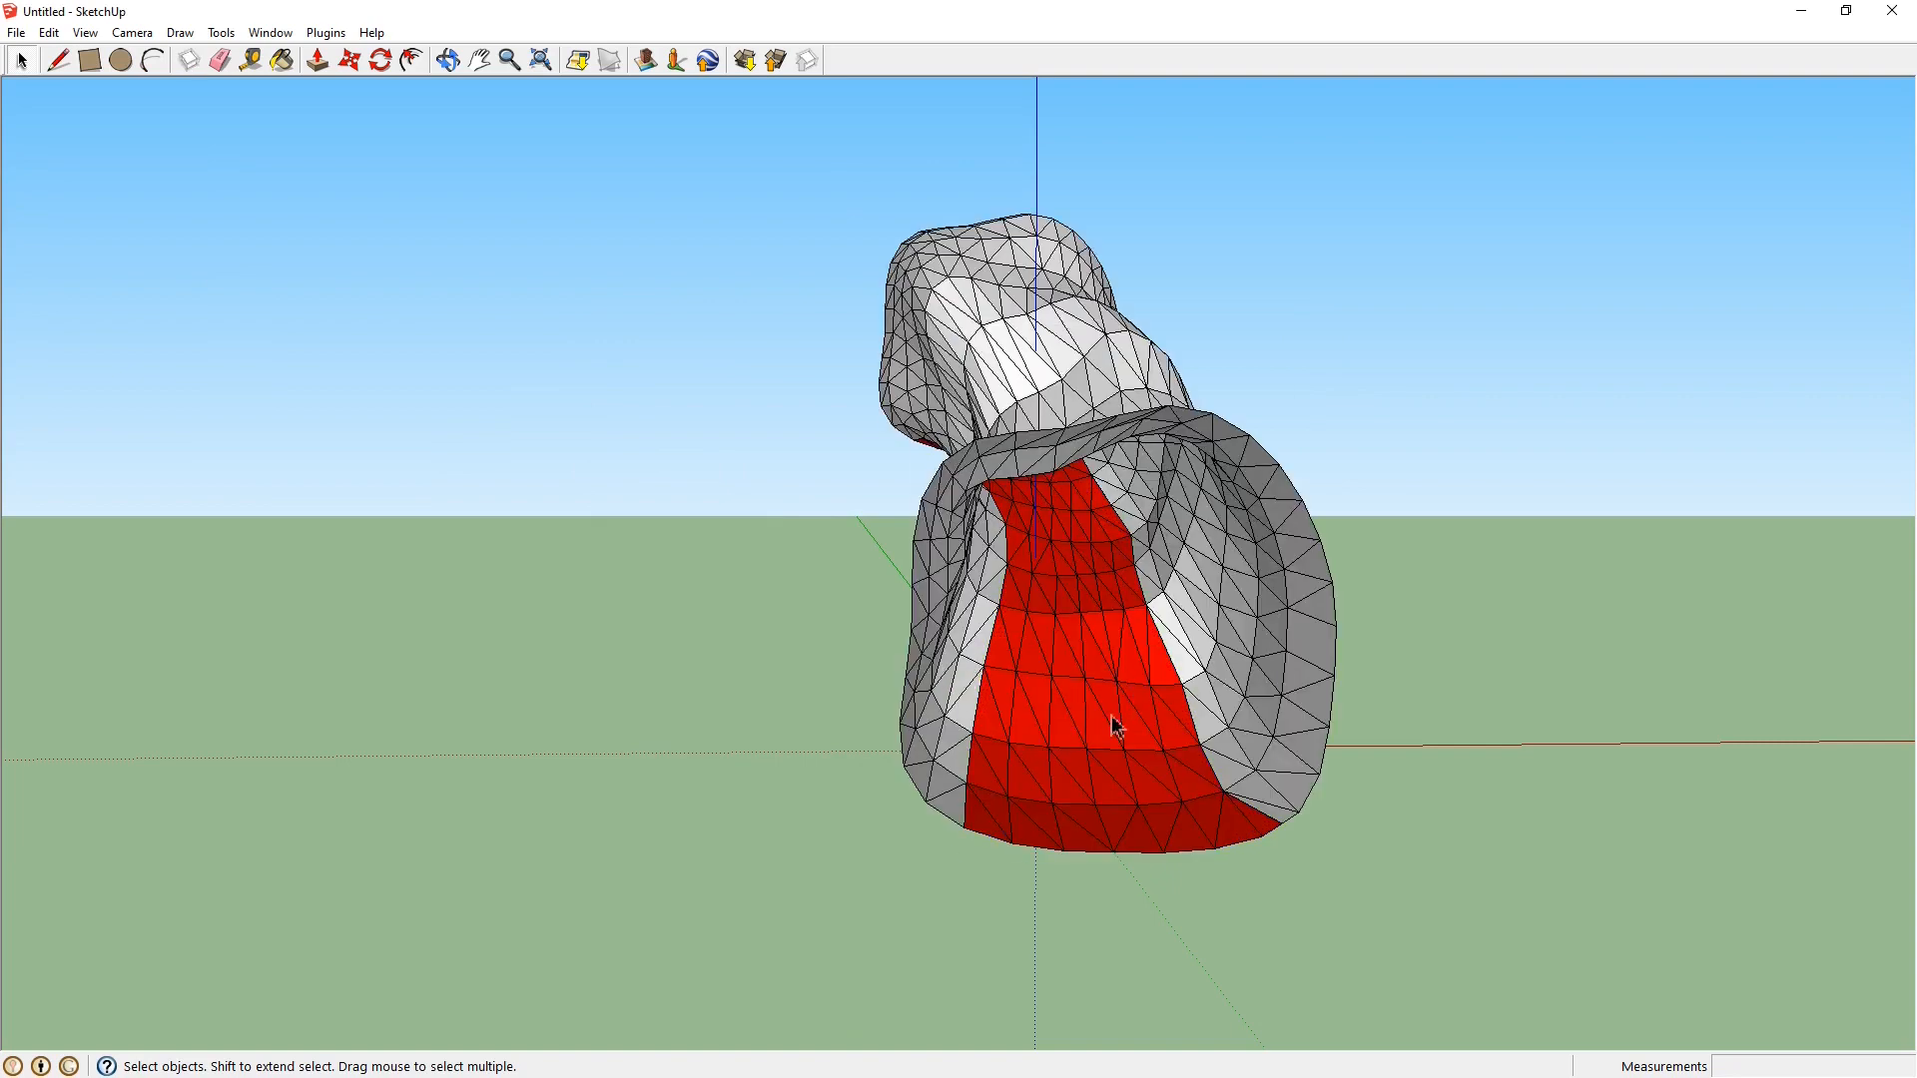
Explode the white tunnel wall group and export it as the Collada file RampUp_T.dae in the Base folder
{"action": "right_click", "coordinate": [1102, 446]}
{"action": "left_click", "coordinate": [1200, 644]}
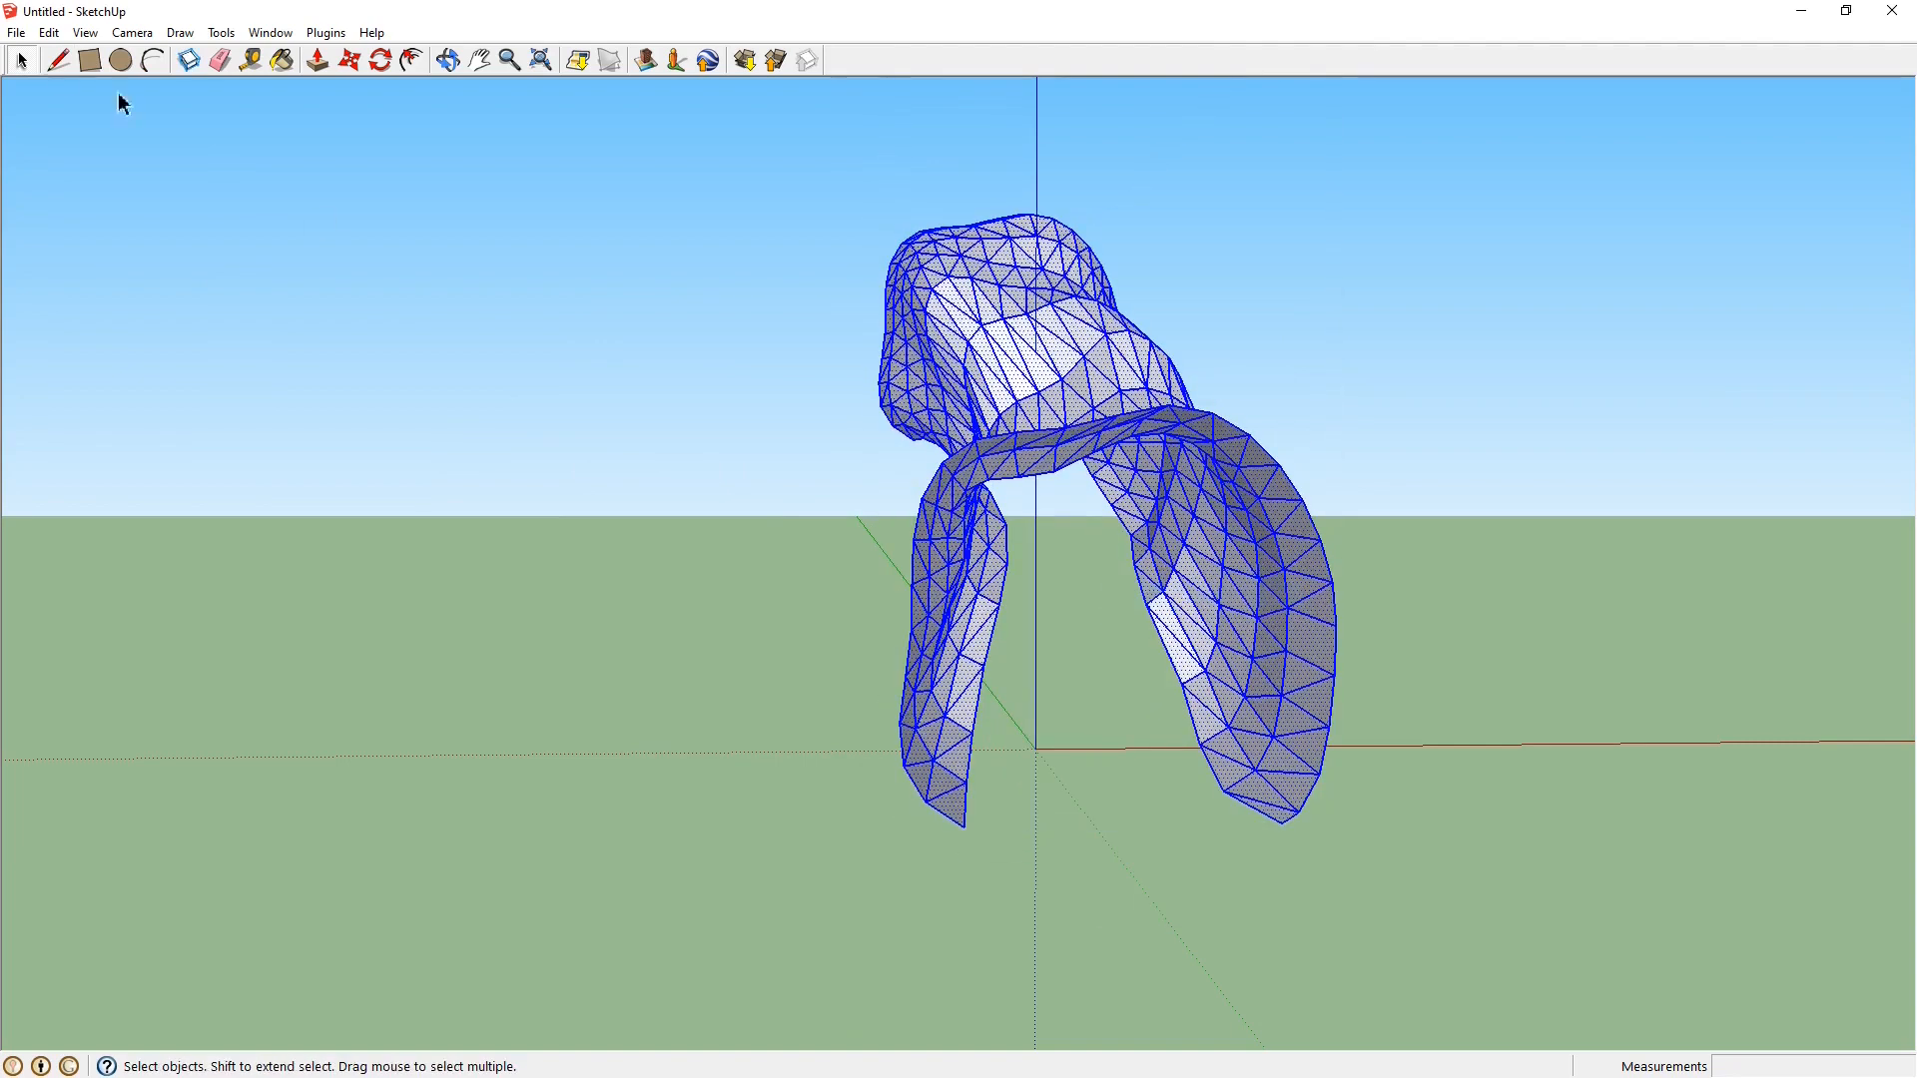
{"action": "left_click", "coordinate": [16, 32]}
{"action": "mouse_move", "coordinate": [69, 363]}
{"action": "left_click", "coordinate": [319, 363]}
{"action": "left_click", "coordinate": [751, 435]}
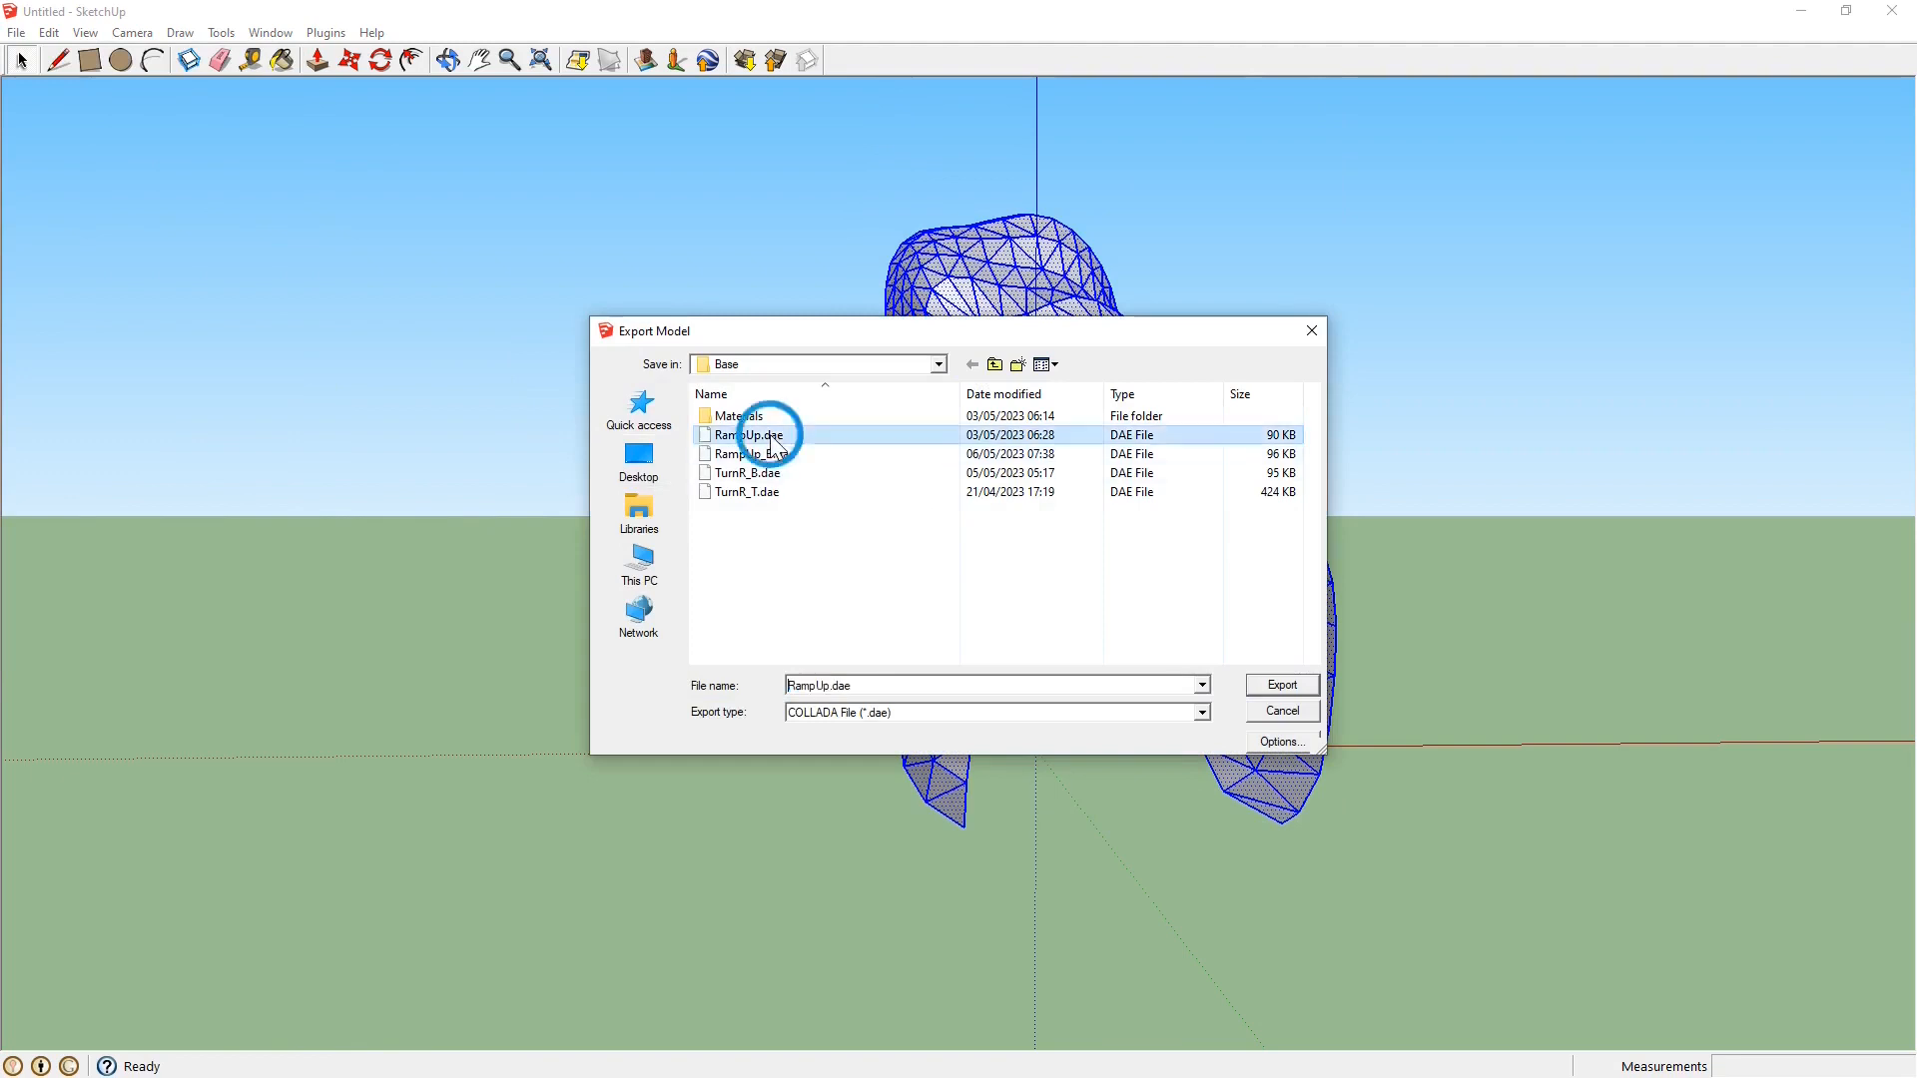
{"action": "left_click", "coordinate": [829, 686]}
{"action": "type", "text": "_T"}
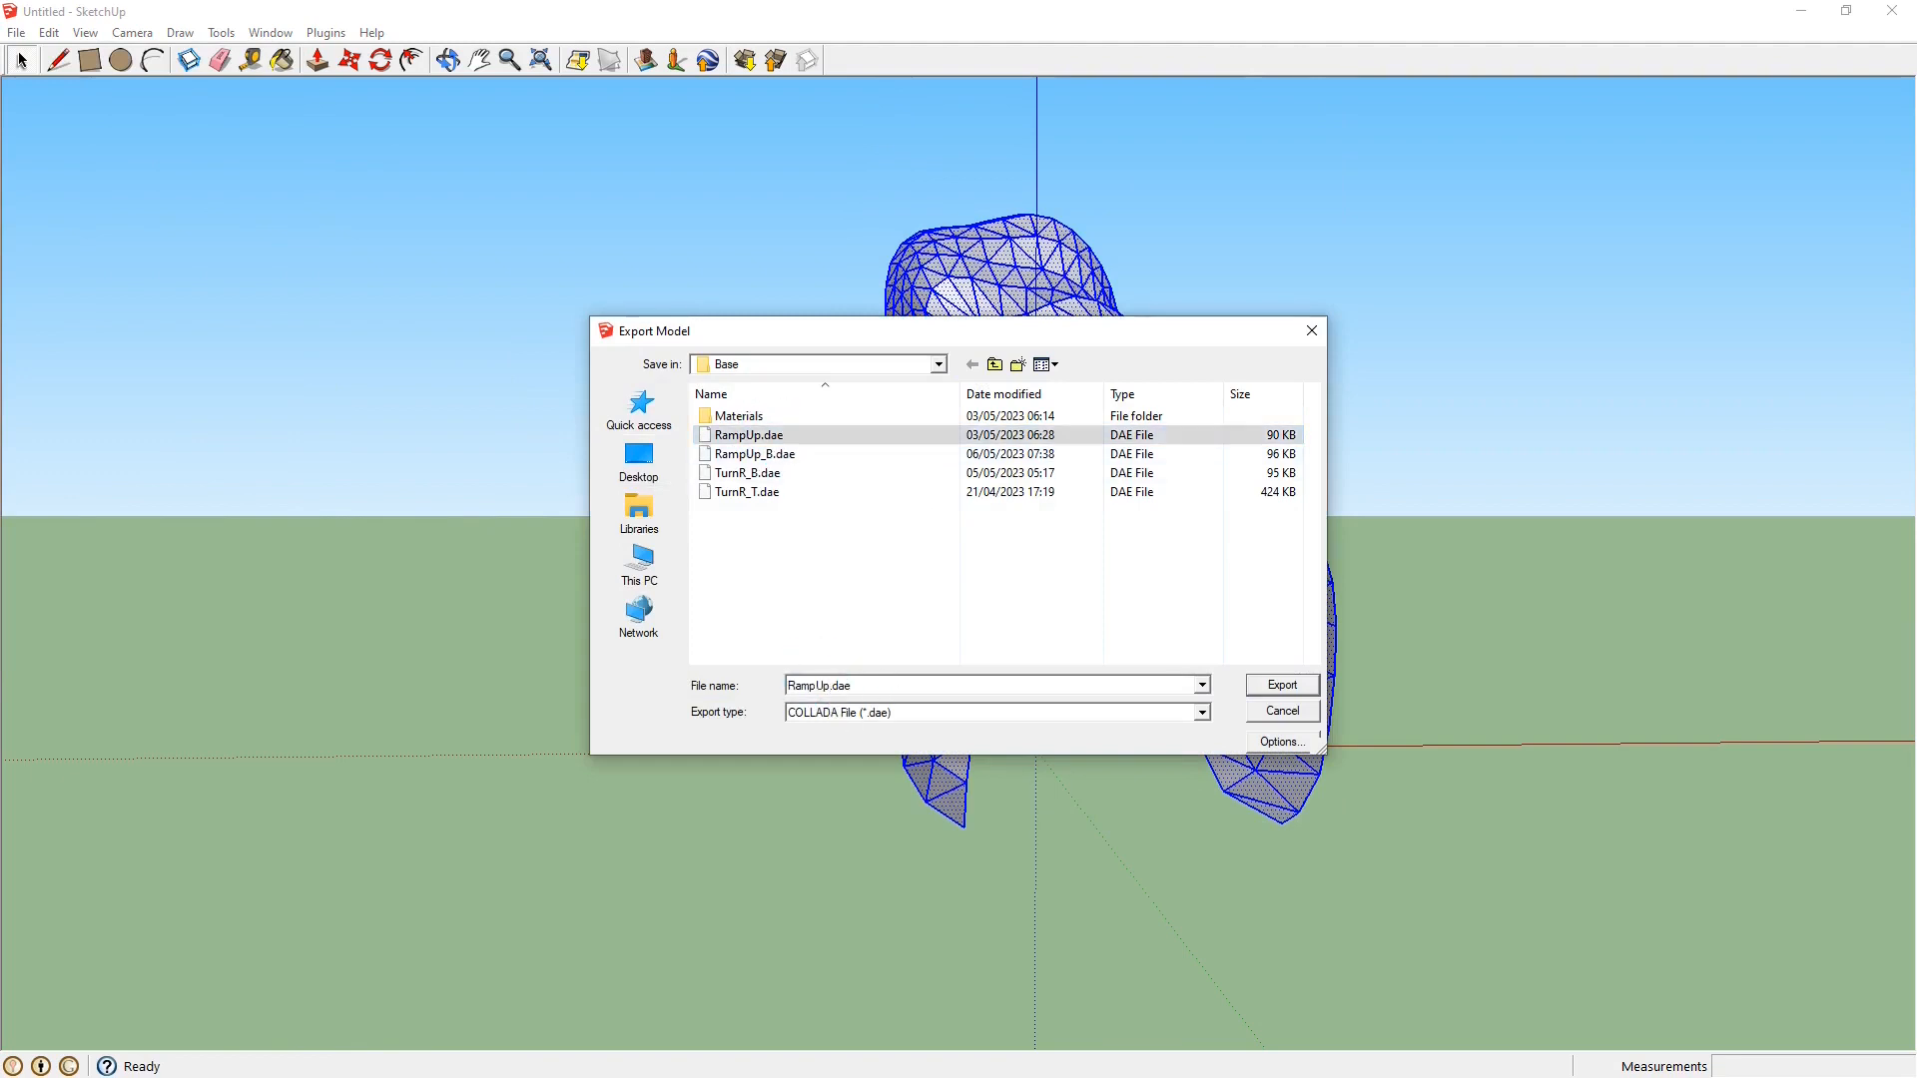
{"action": "key", "text": "Return"}
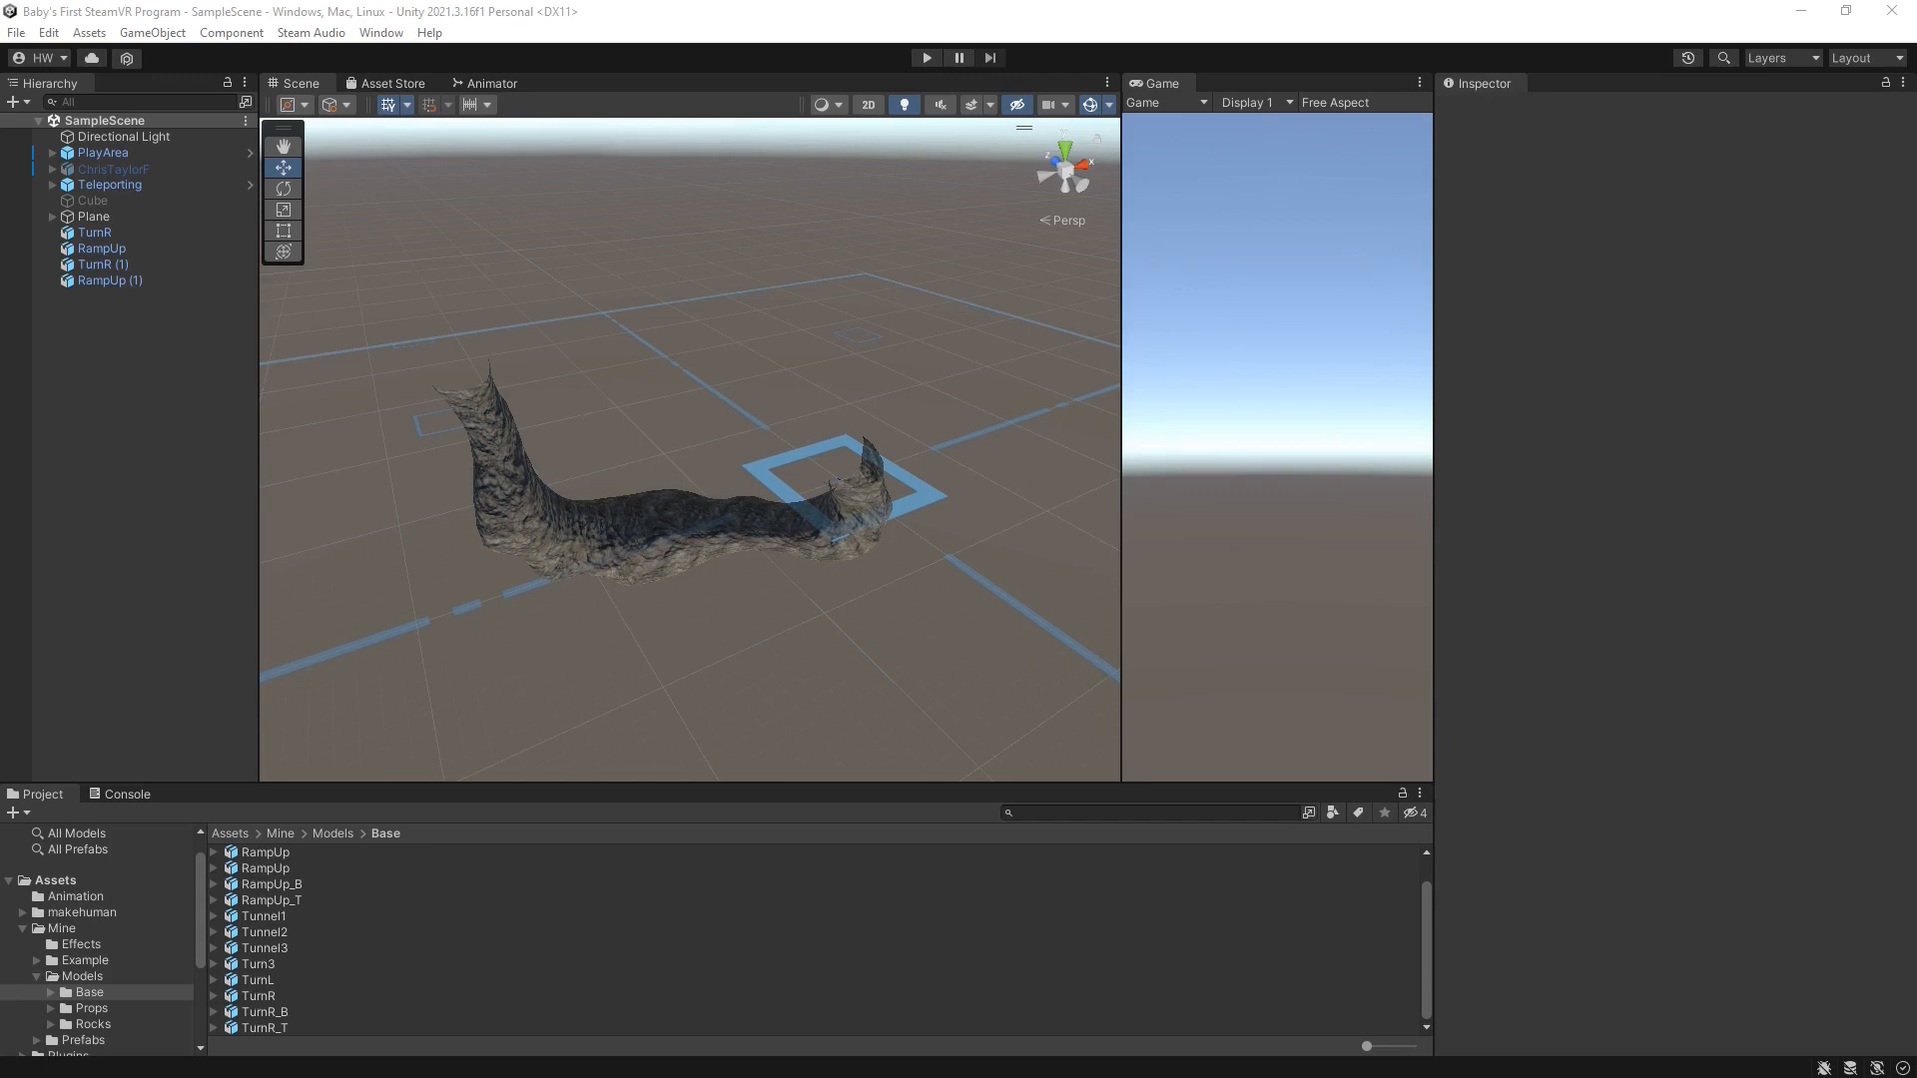
In Unity, create an empty game object named Maze in the scene
{"action": "left_click", "coordinate": [177, 34]}
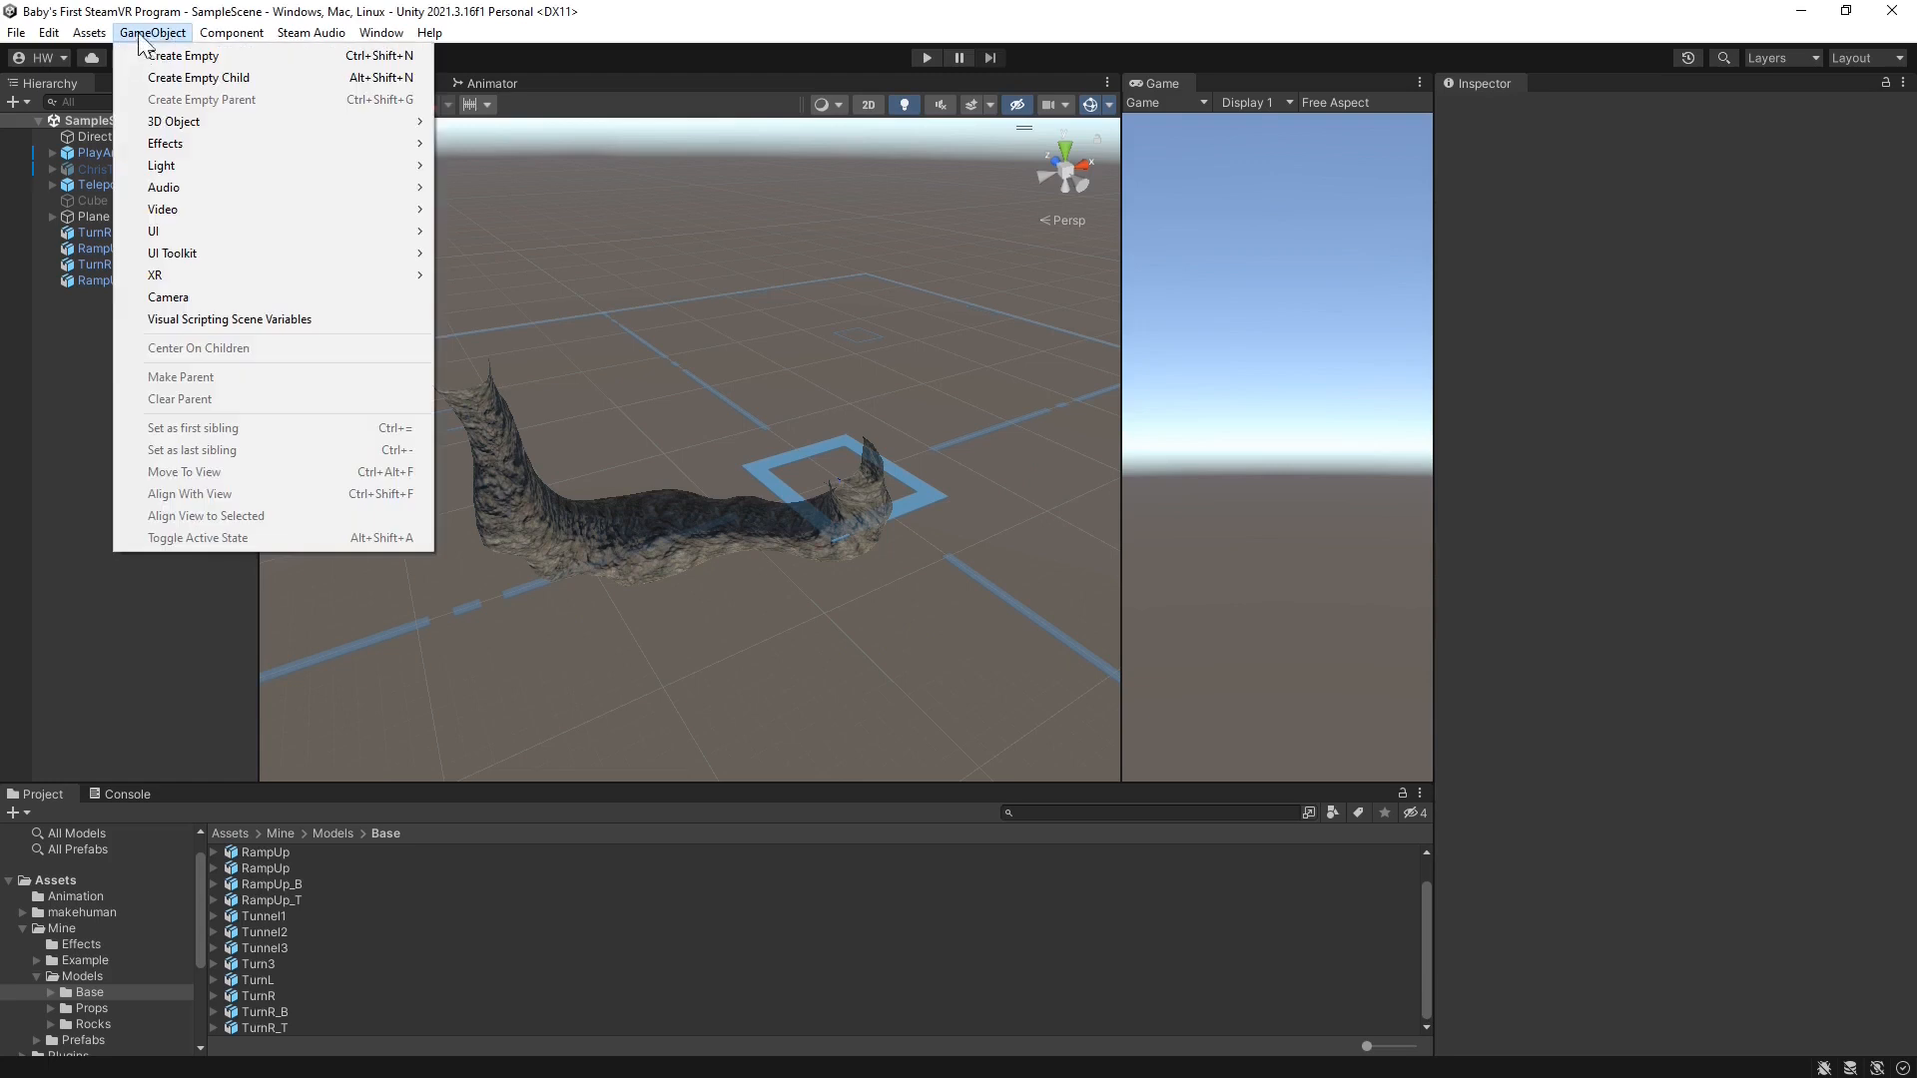
{"action": "left_click", "coordinate": [229, 56]}
{"action": "type", "text": "M"}
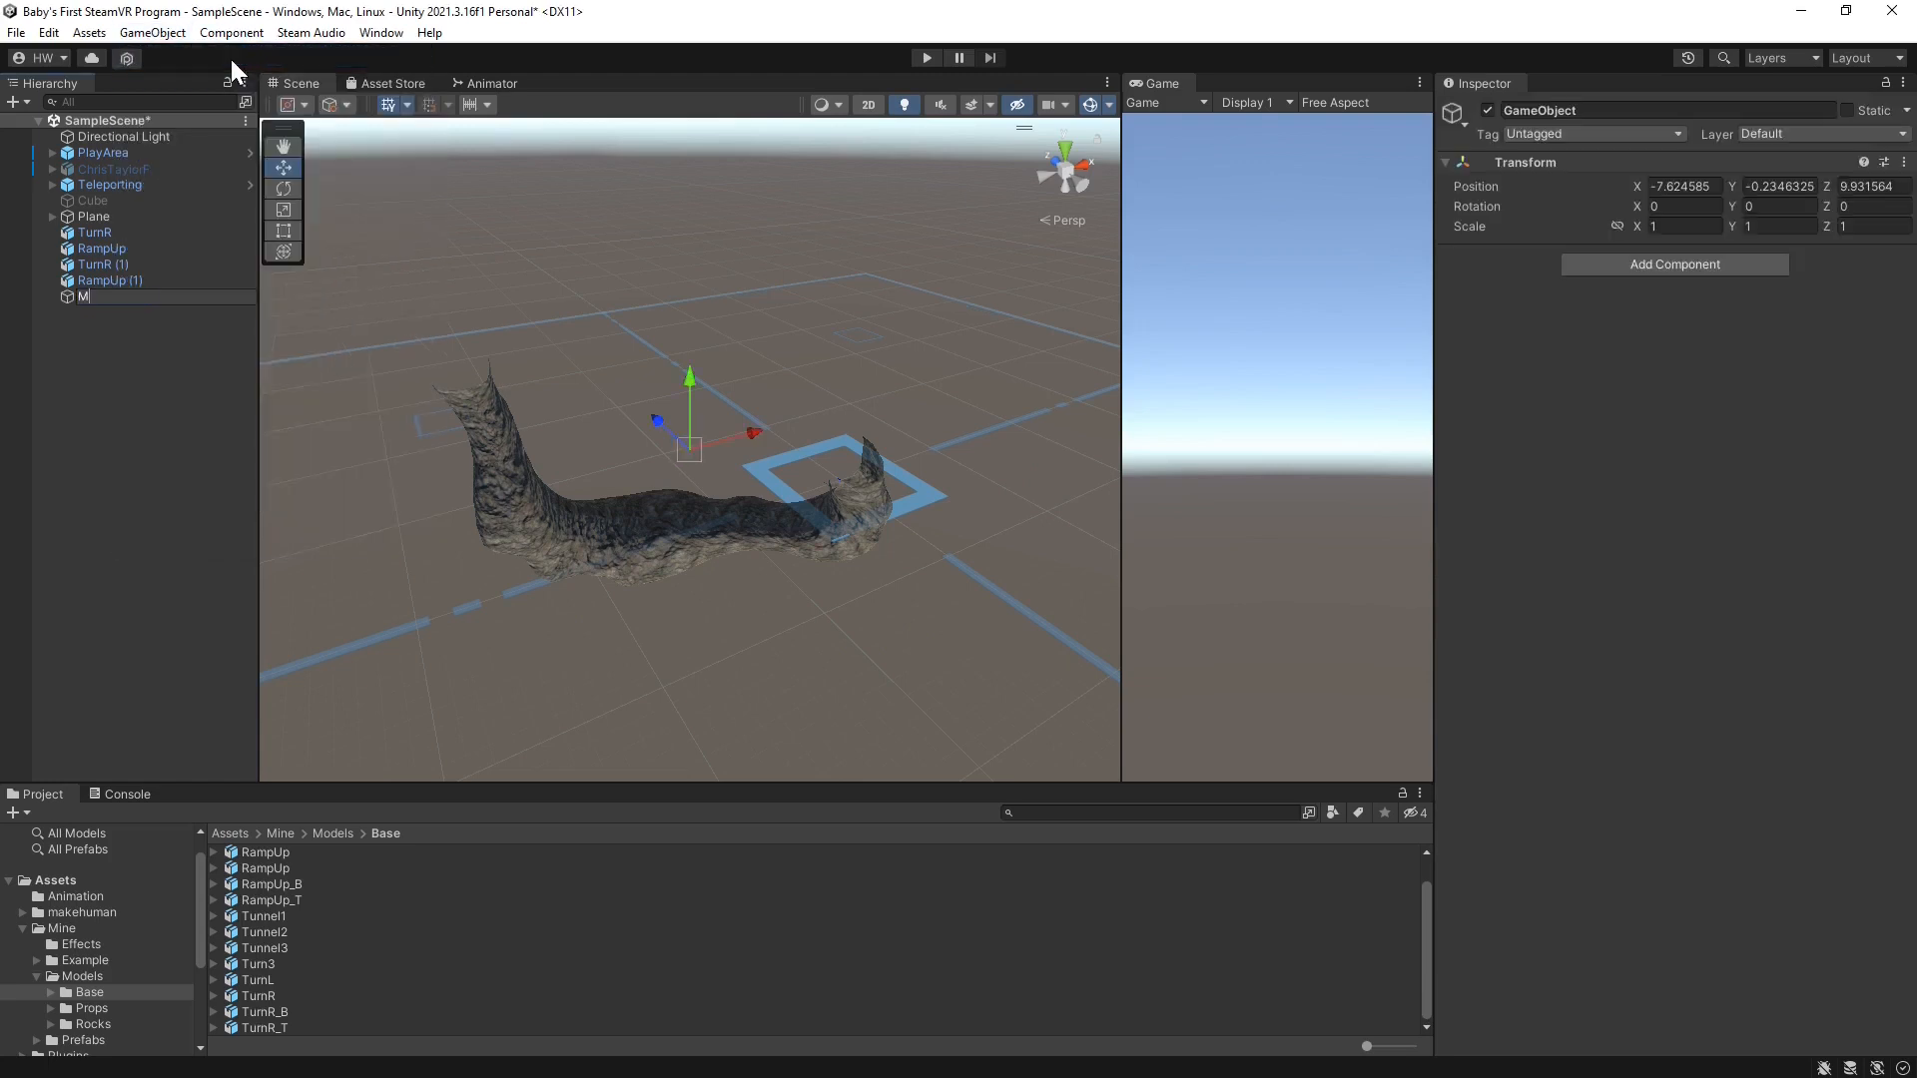
{"action": "type", "text": "aze"}
{"action": "key", "text": "Return"}
Set the Maze object's position to 0, 0, 0
{"action": "left_click", "coordinate": [1684, 187]}
{"action": "type", "text": "0"}
{"action": "left_click", "coordinate": [1788, 187]}
{"action": "type", "text": "0"}
{"action": "key", "text": "Tab"}
{"action": "type", "text": "0"}
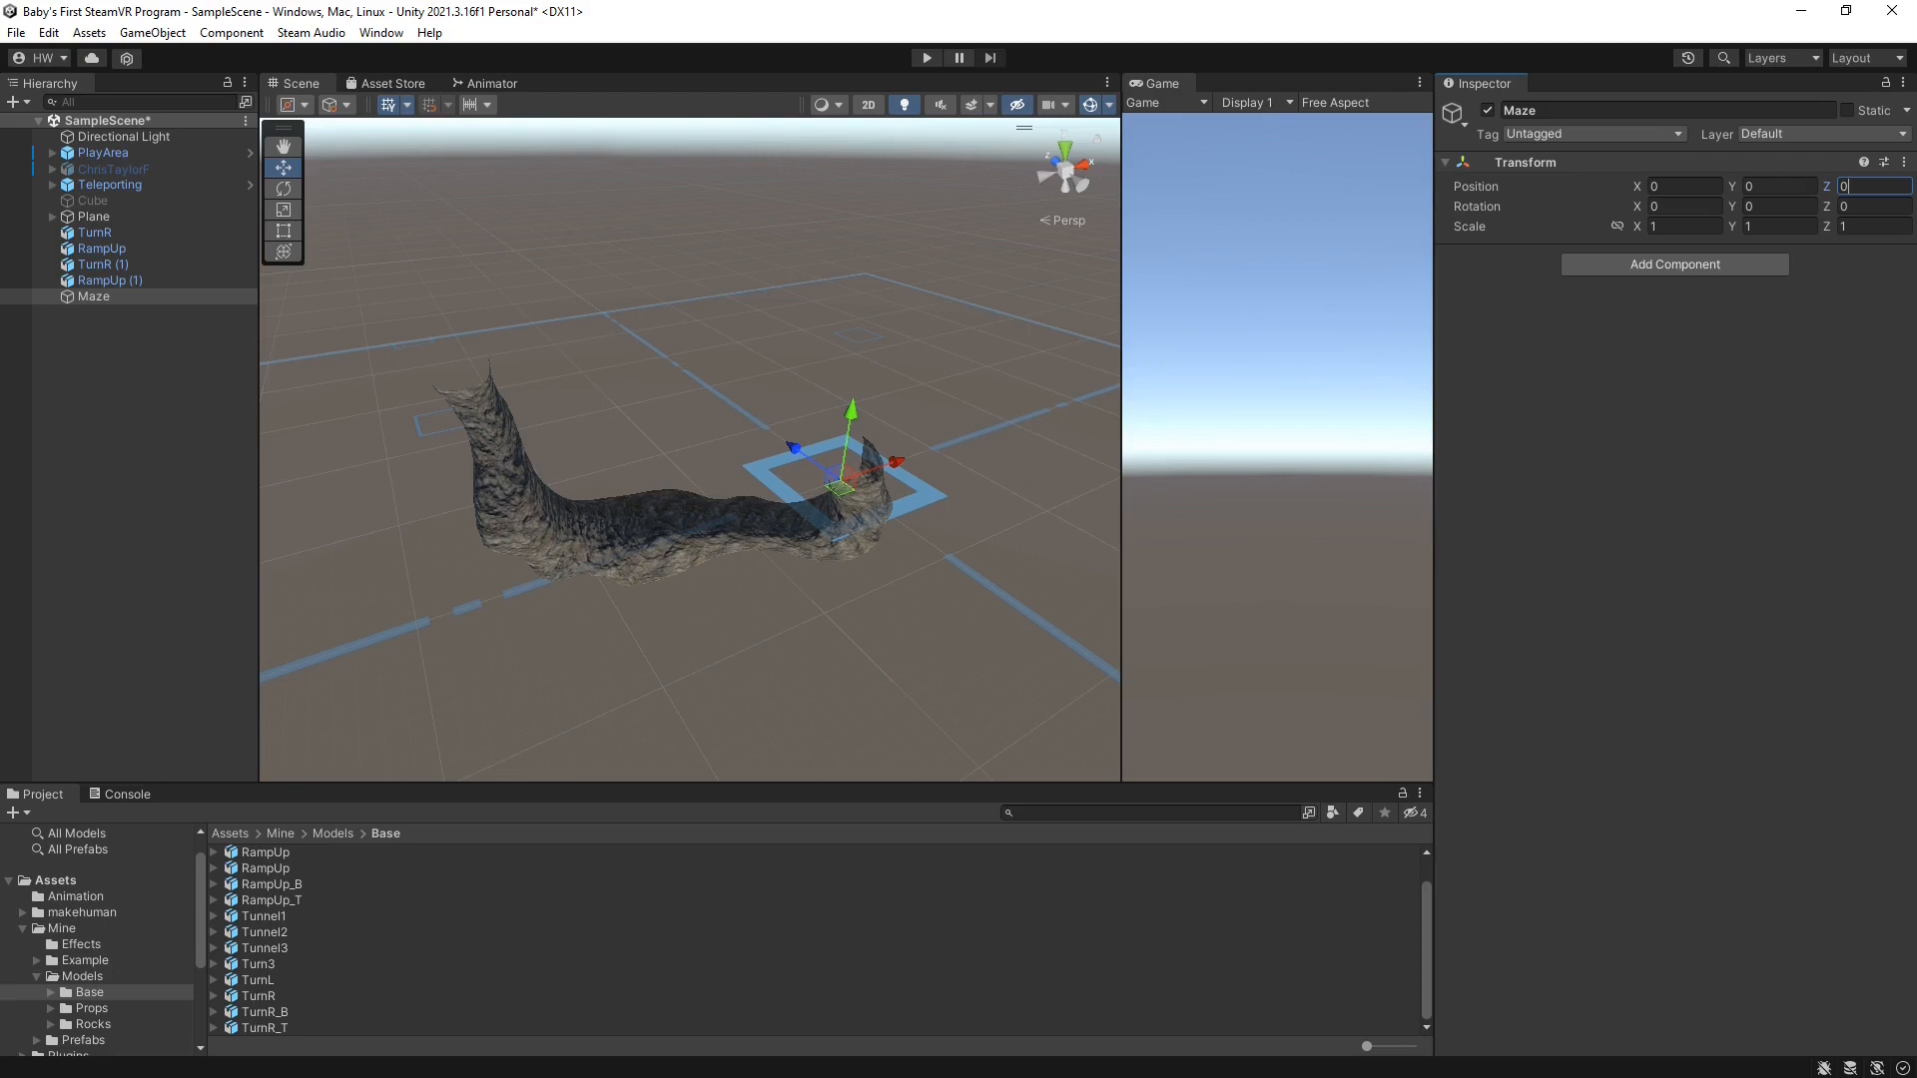
Create two empty child objects named 0 and 1 under Maze
{"action": "left_click", "coordinate": [153, 33]}
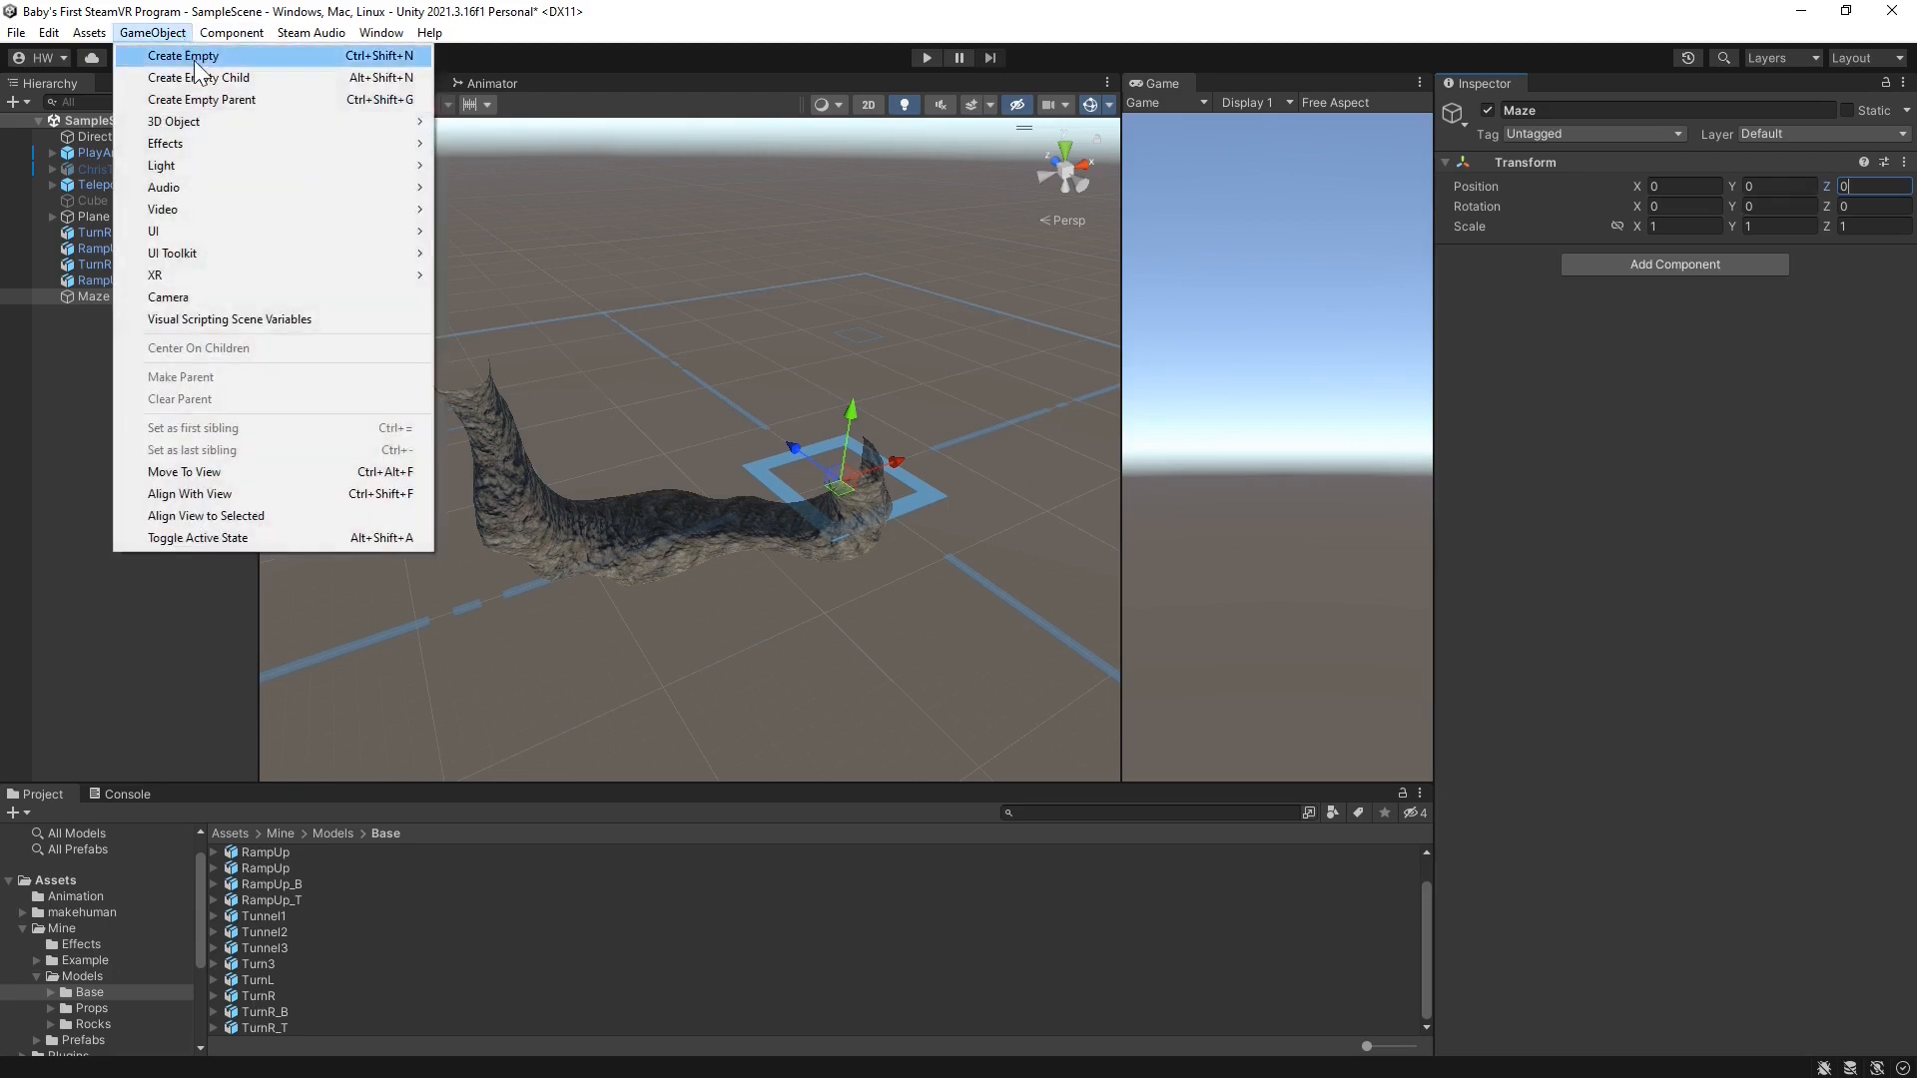
{"action": "left_click", "coordinate": [204, 79]}
{"action": "type", "text": "0"}
{"action": "key", "text": "Return"}
{"action": "left_click", "coordinate": [95, 297]}
{"action": "left_click", "coordinate": [185, 33]}
{"action": "left_click", "coordinate": [238, 79]}
{"action": "type", "text": "1"}
{"action": "key", "text": "Return"}
Create two more empty child objects named 2 and 3 under Maze
{"action": "left_click", "coordinate": [99, 297]}
{"action": "left_click", "coordinate": [152, 33]}
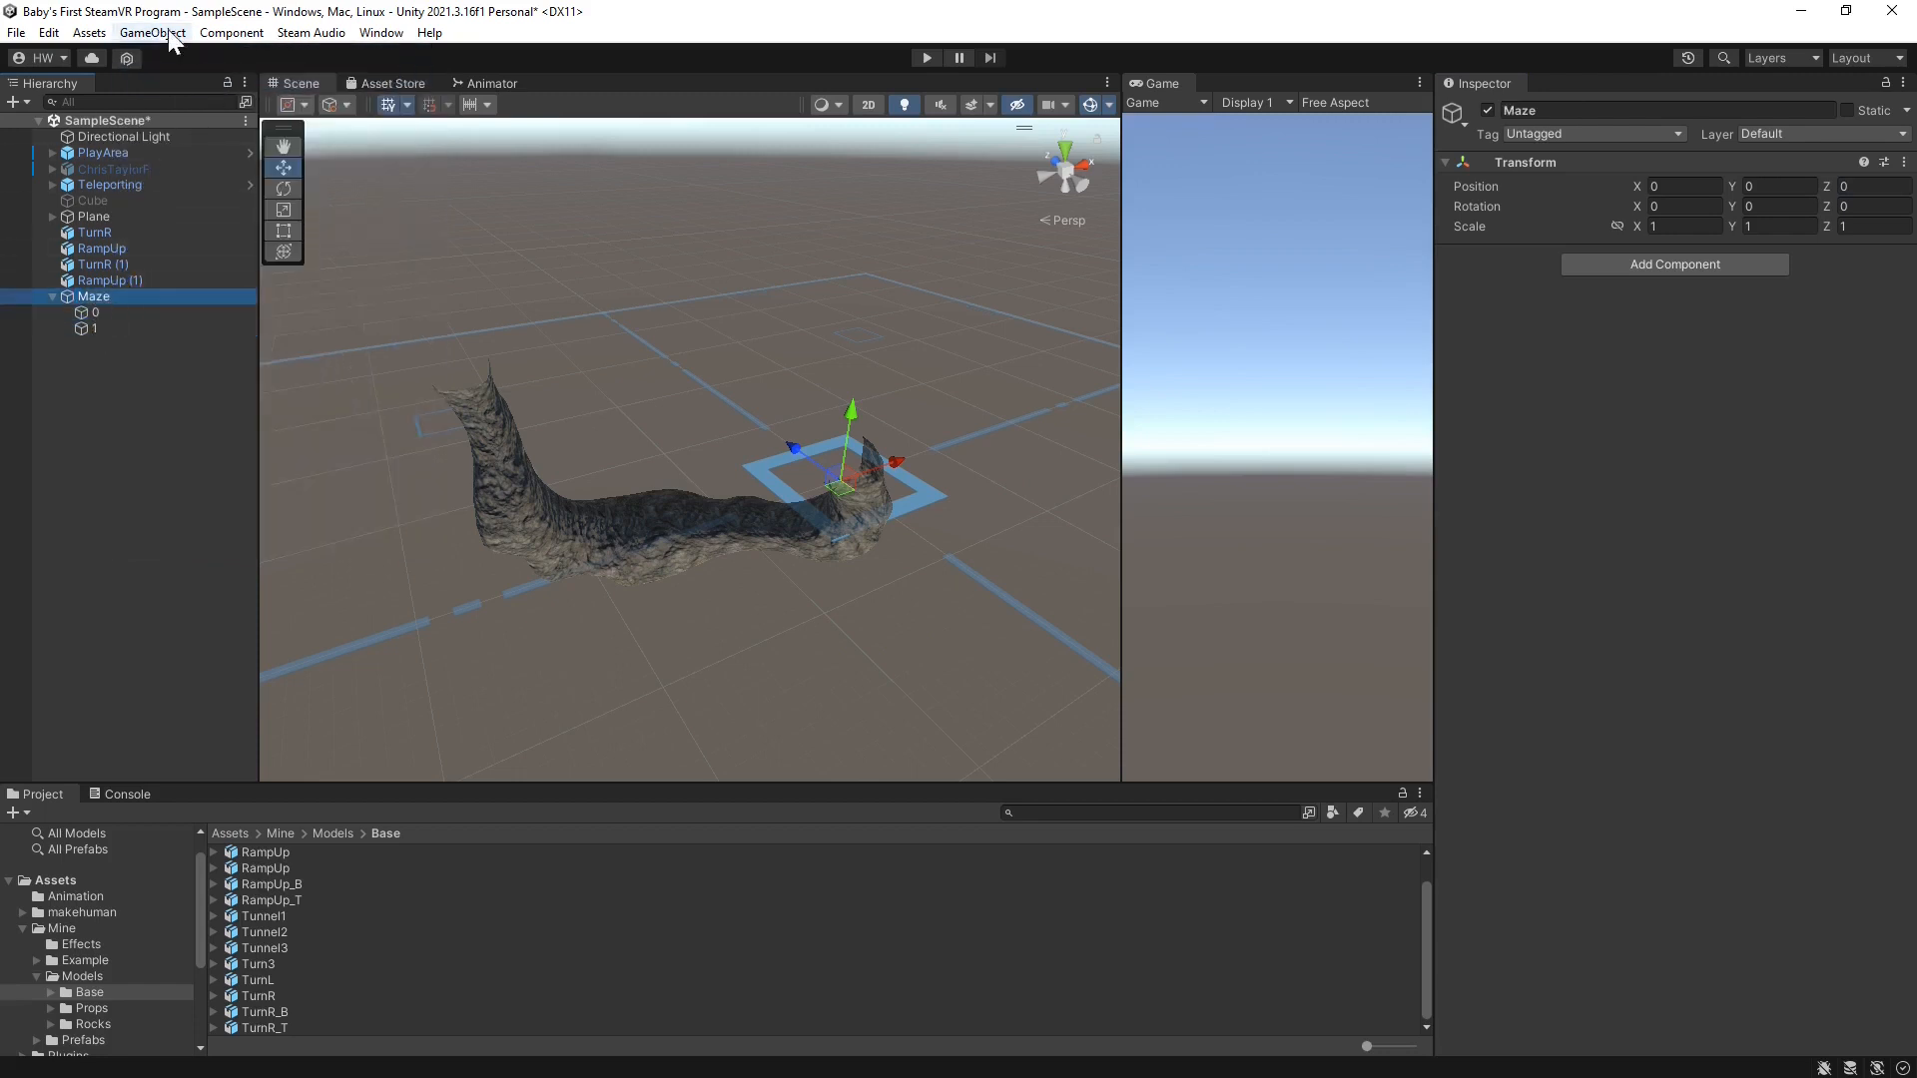
{"action": "left_click", "coordinate": [200, 79]}
{"action": "type", "text": "2"}
{"action": "key", "text": "Return"}
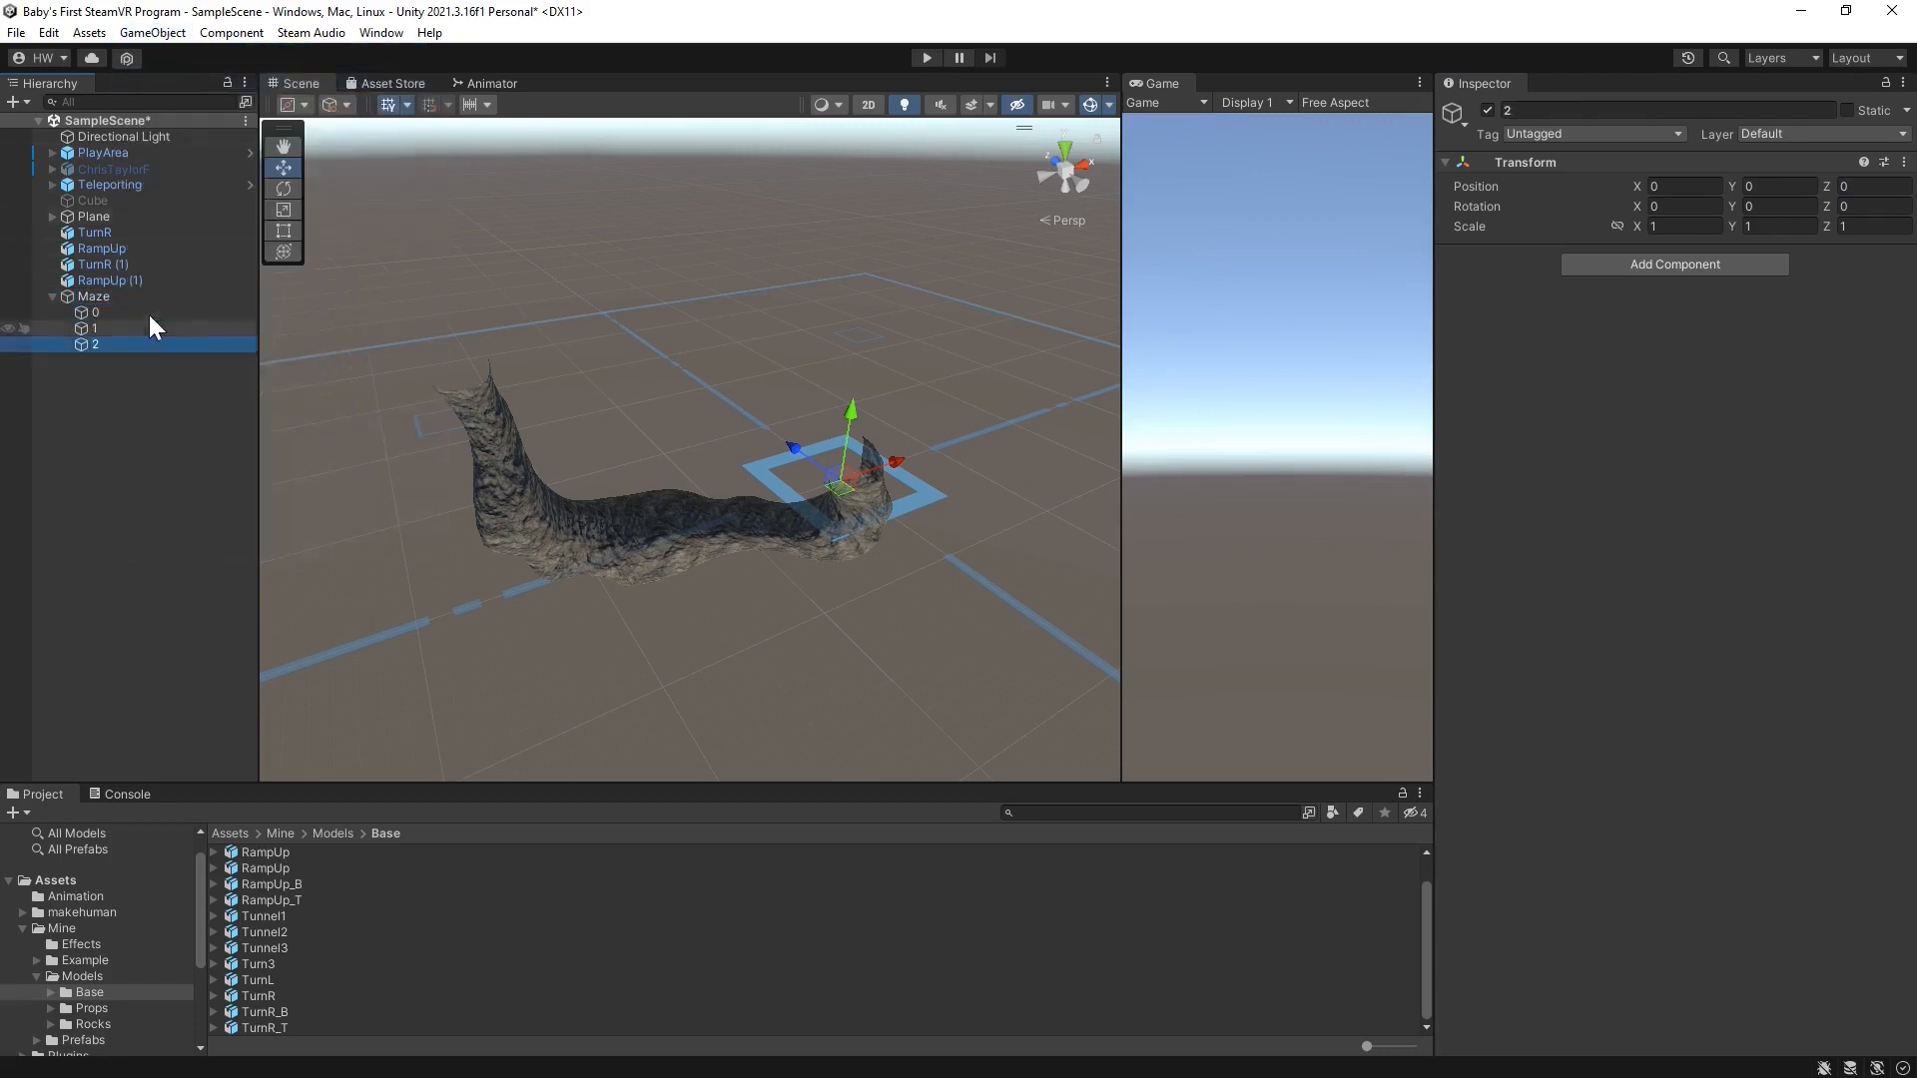
{"action": "left_click", "coordinate": [149, 297]}
{"action": "left_click", "coordinate": [153, 33]}
{"action": "left_click", "coordinate": [180, 79]}
{"action": "type", "text": "3"}
{"action": "key", "text": "Return"}
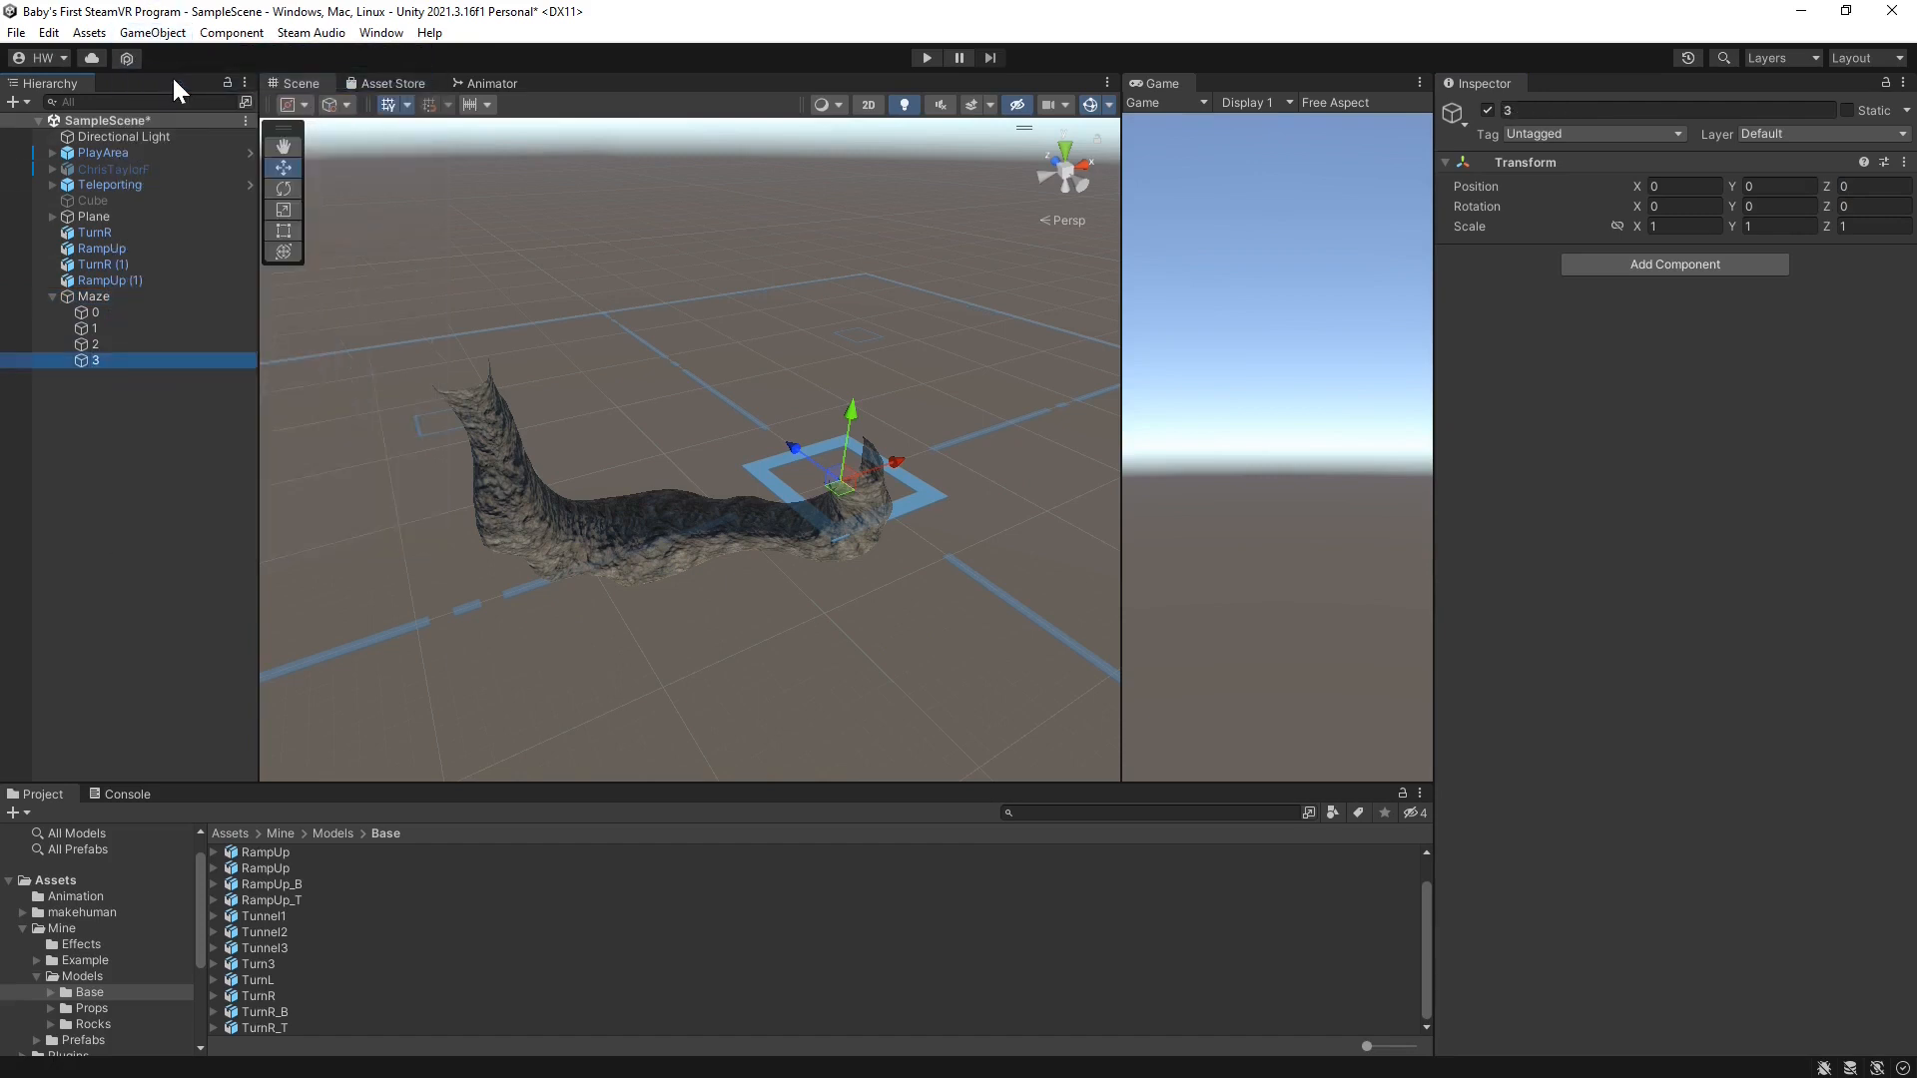
Move the TurnR object under Maze's child 0 and add the TurnR_T and TurnR_B models to the same parent
{"action": "left_click", "coordinate": [96, 234]}
{"action": "left_click_drag", "start_coordinate": [96, 239], "coordinate": [138, 314]}
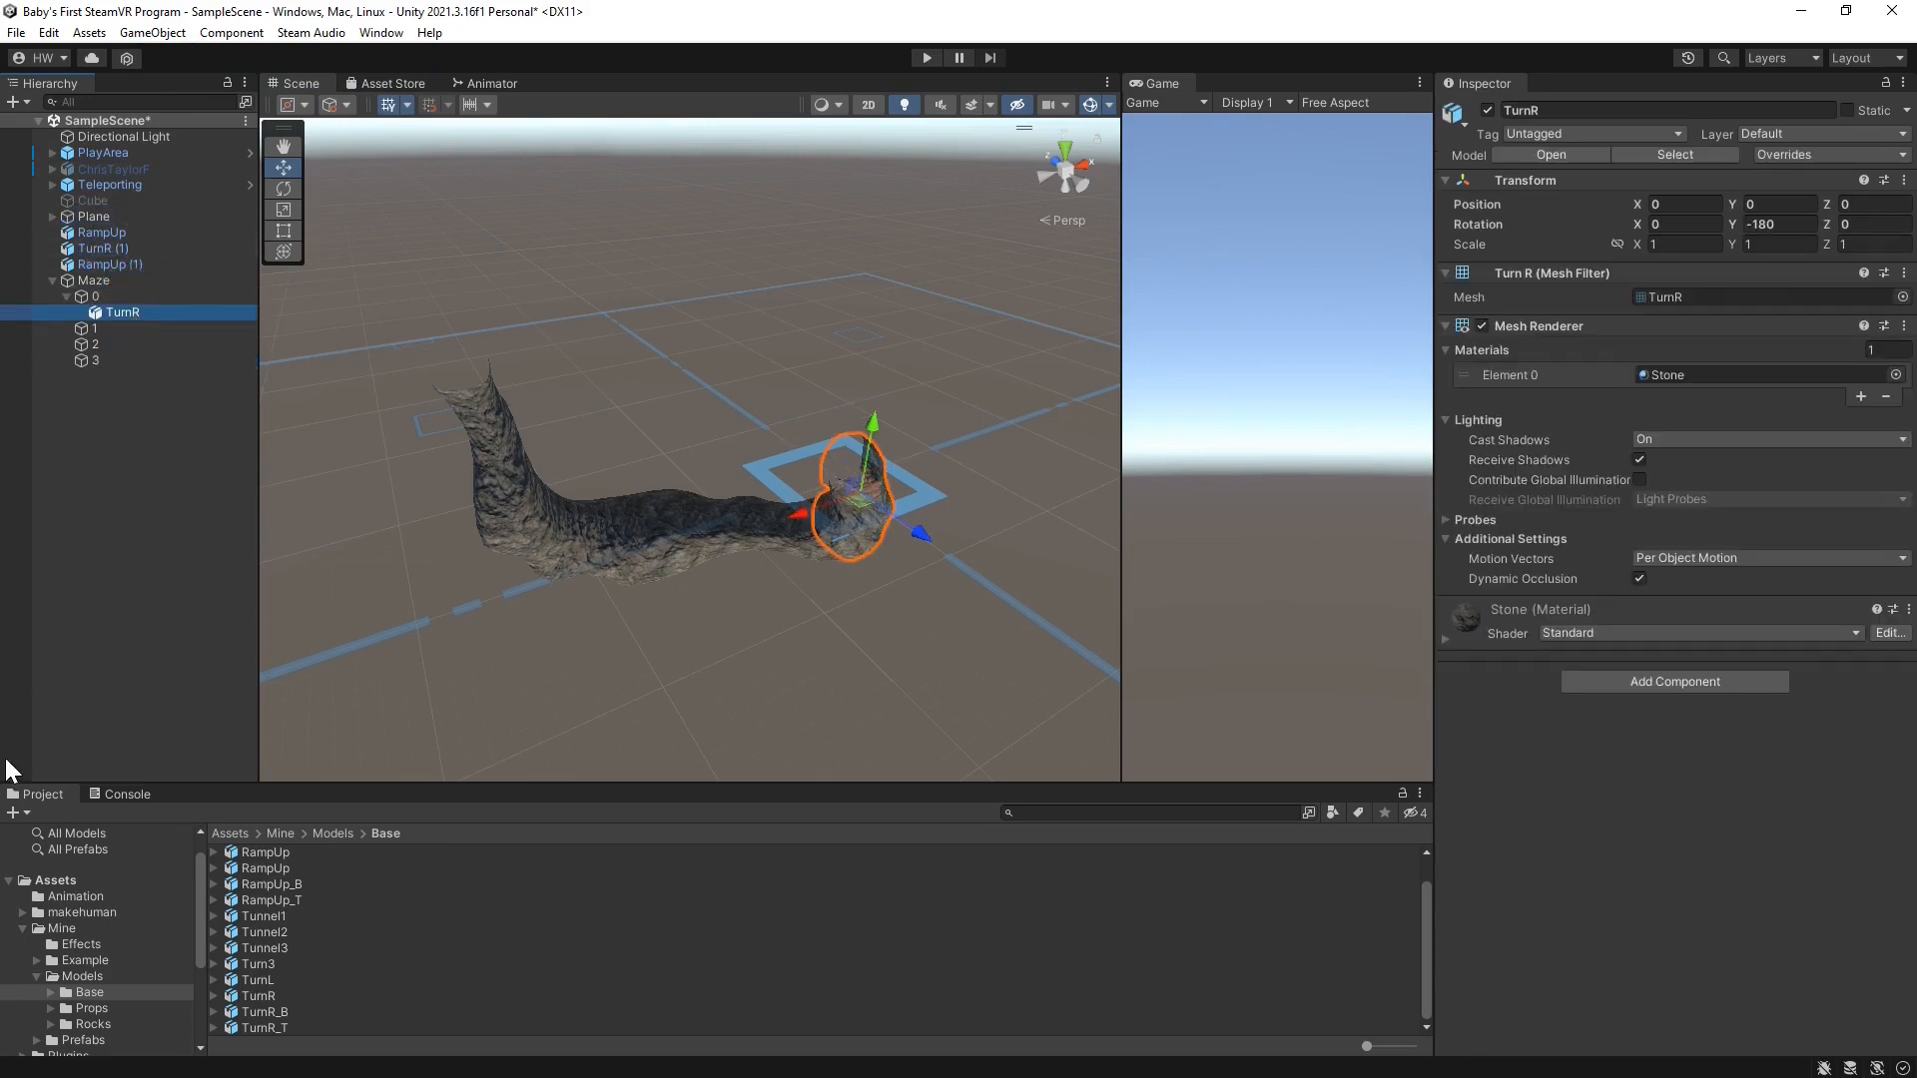
{"action": "left_click_drag", "start_coordinate": [260, 1028], "coordinate": [122, 321]}
{"action": "left_click_drag", "start_coordinate": [258, 1033], "coordinate": [140, 314]}
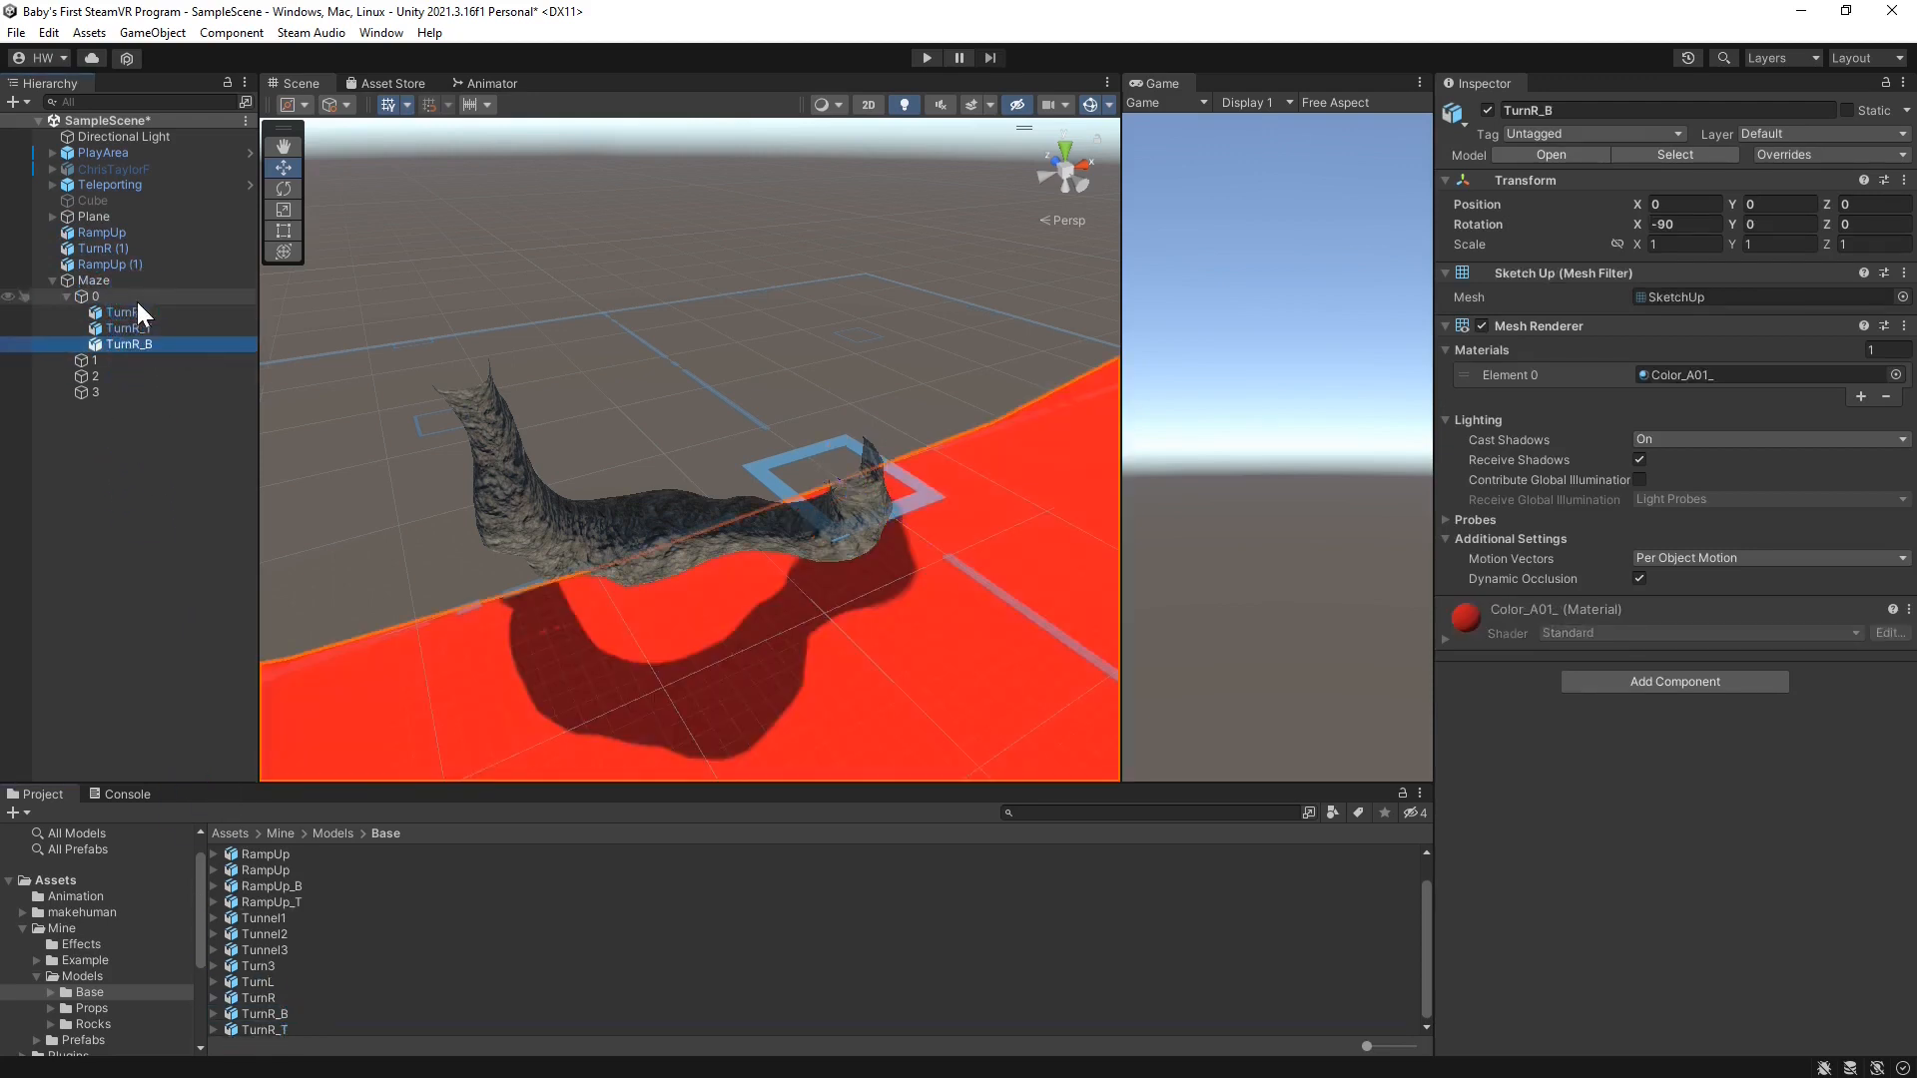
Link the scale proportions of TurnR_B and set its scale to 0.0254 on all axes
{"action": "left_click", "coordinate": [1617, 244]}
{"action": "left_click", "coordinate": [1646, 245]}
{"action": "type", "text": "0"}
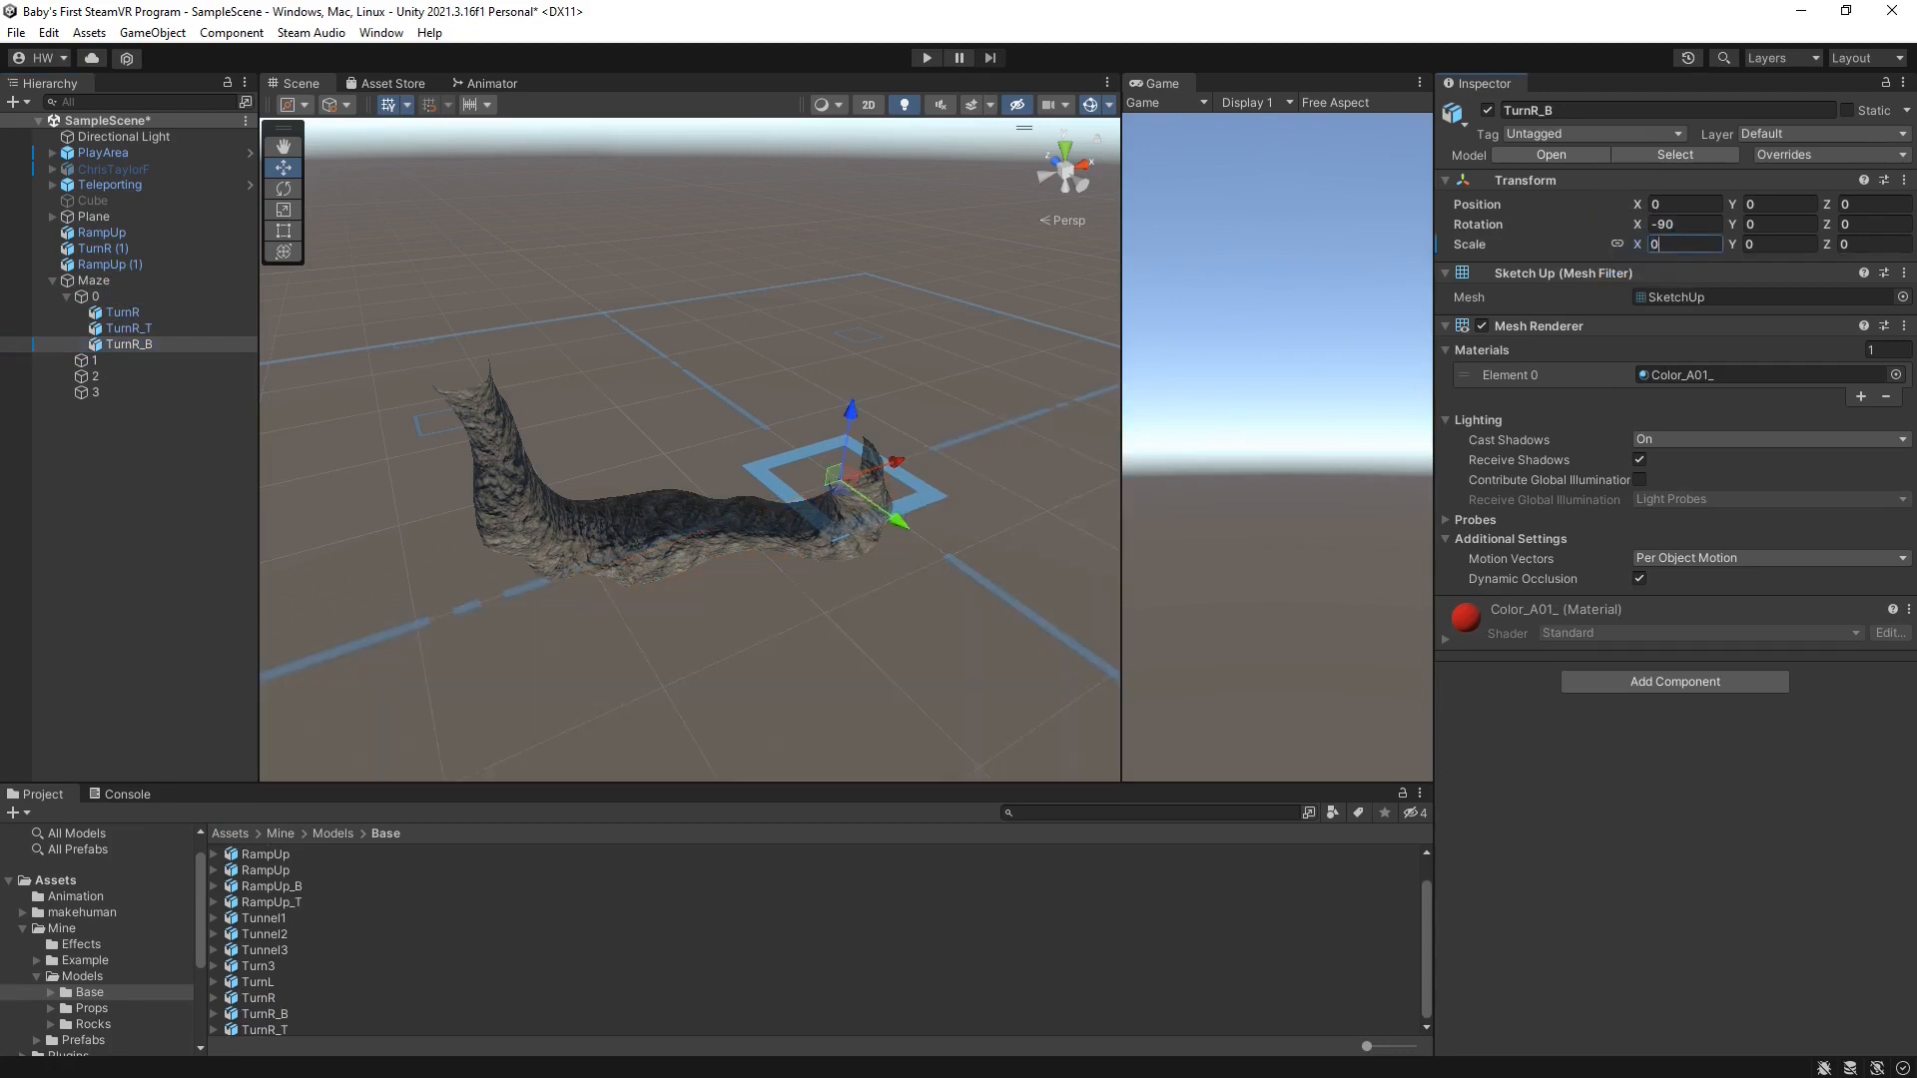
{"action": "type", "text": ".0254"}
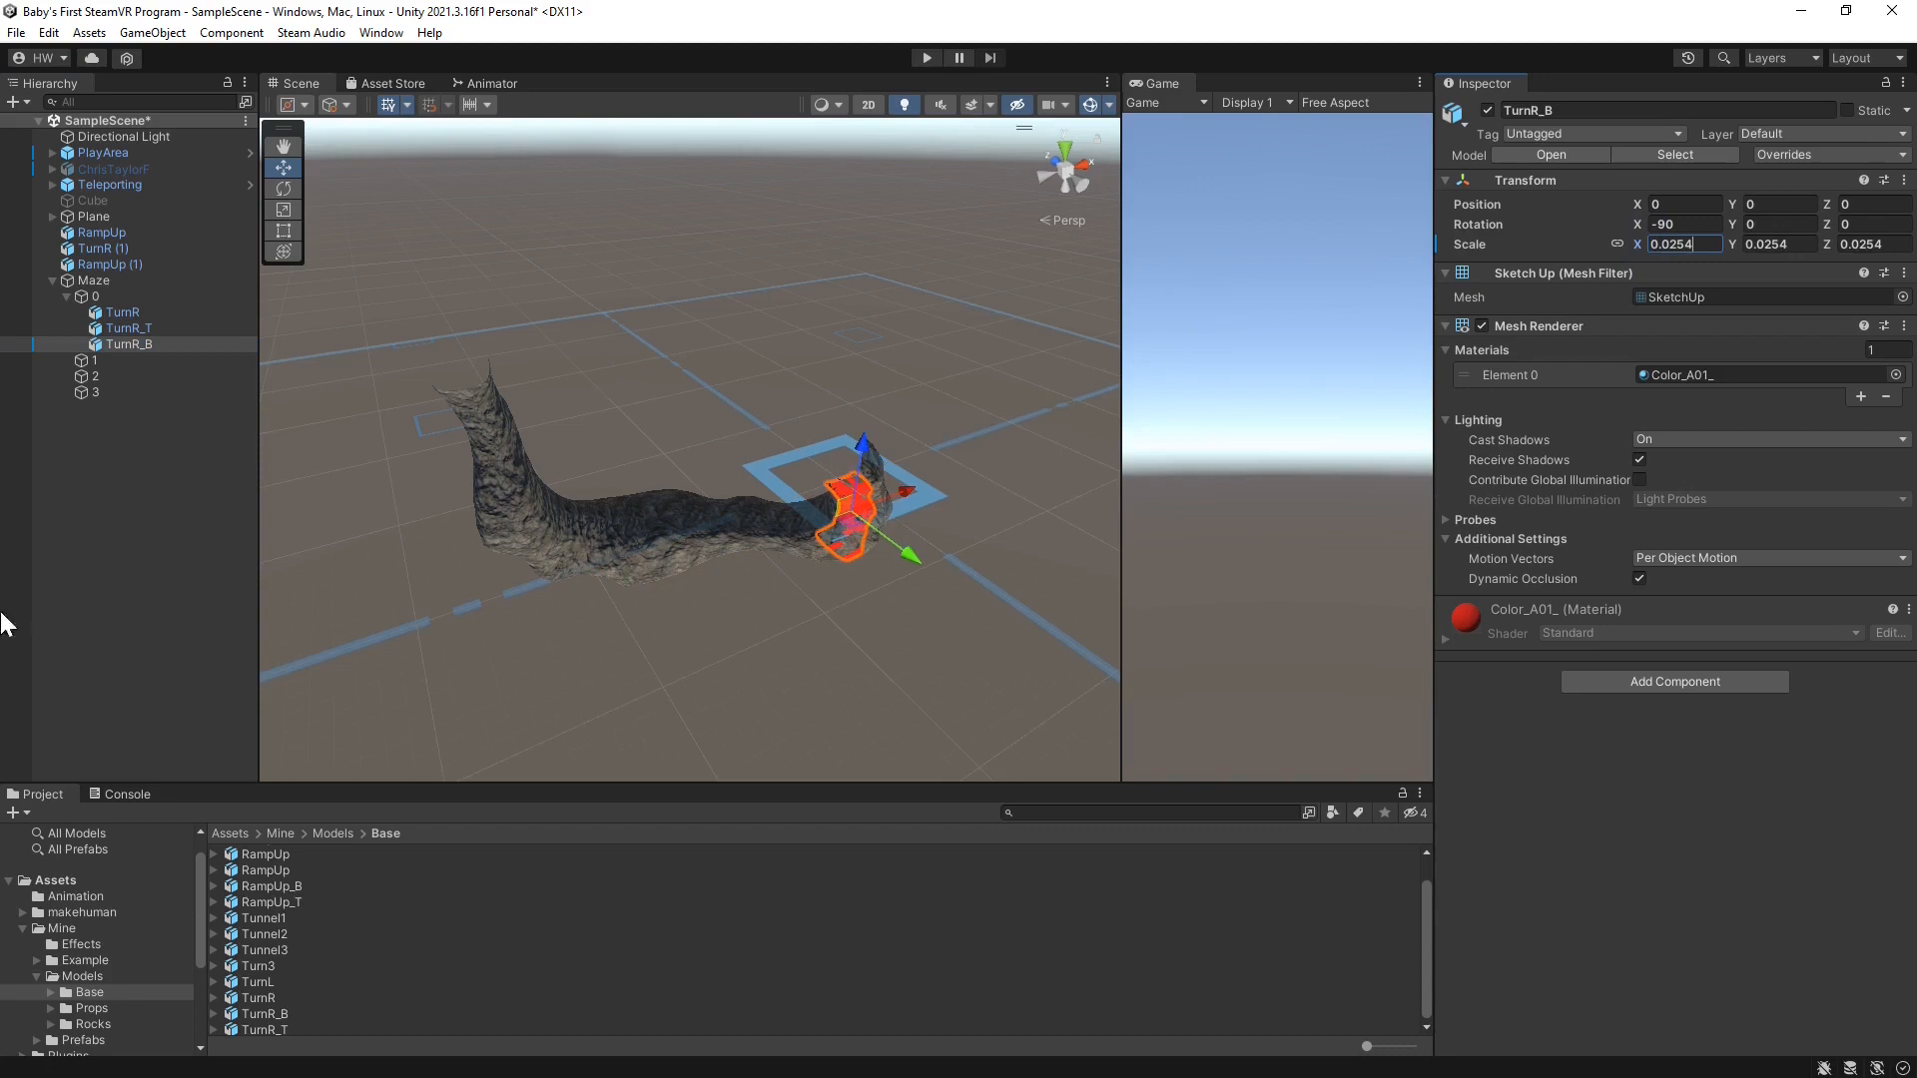
Link the scale proportions of TurnR_T and set its scale to 0.0254 on all axes
{"action": "left_click", "coordinate": [144, 325]}
{"action": "left_click", "coordinate": [1617, 243]}
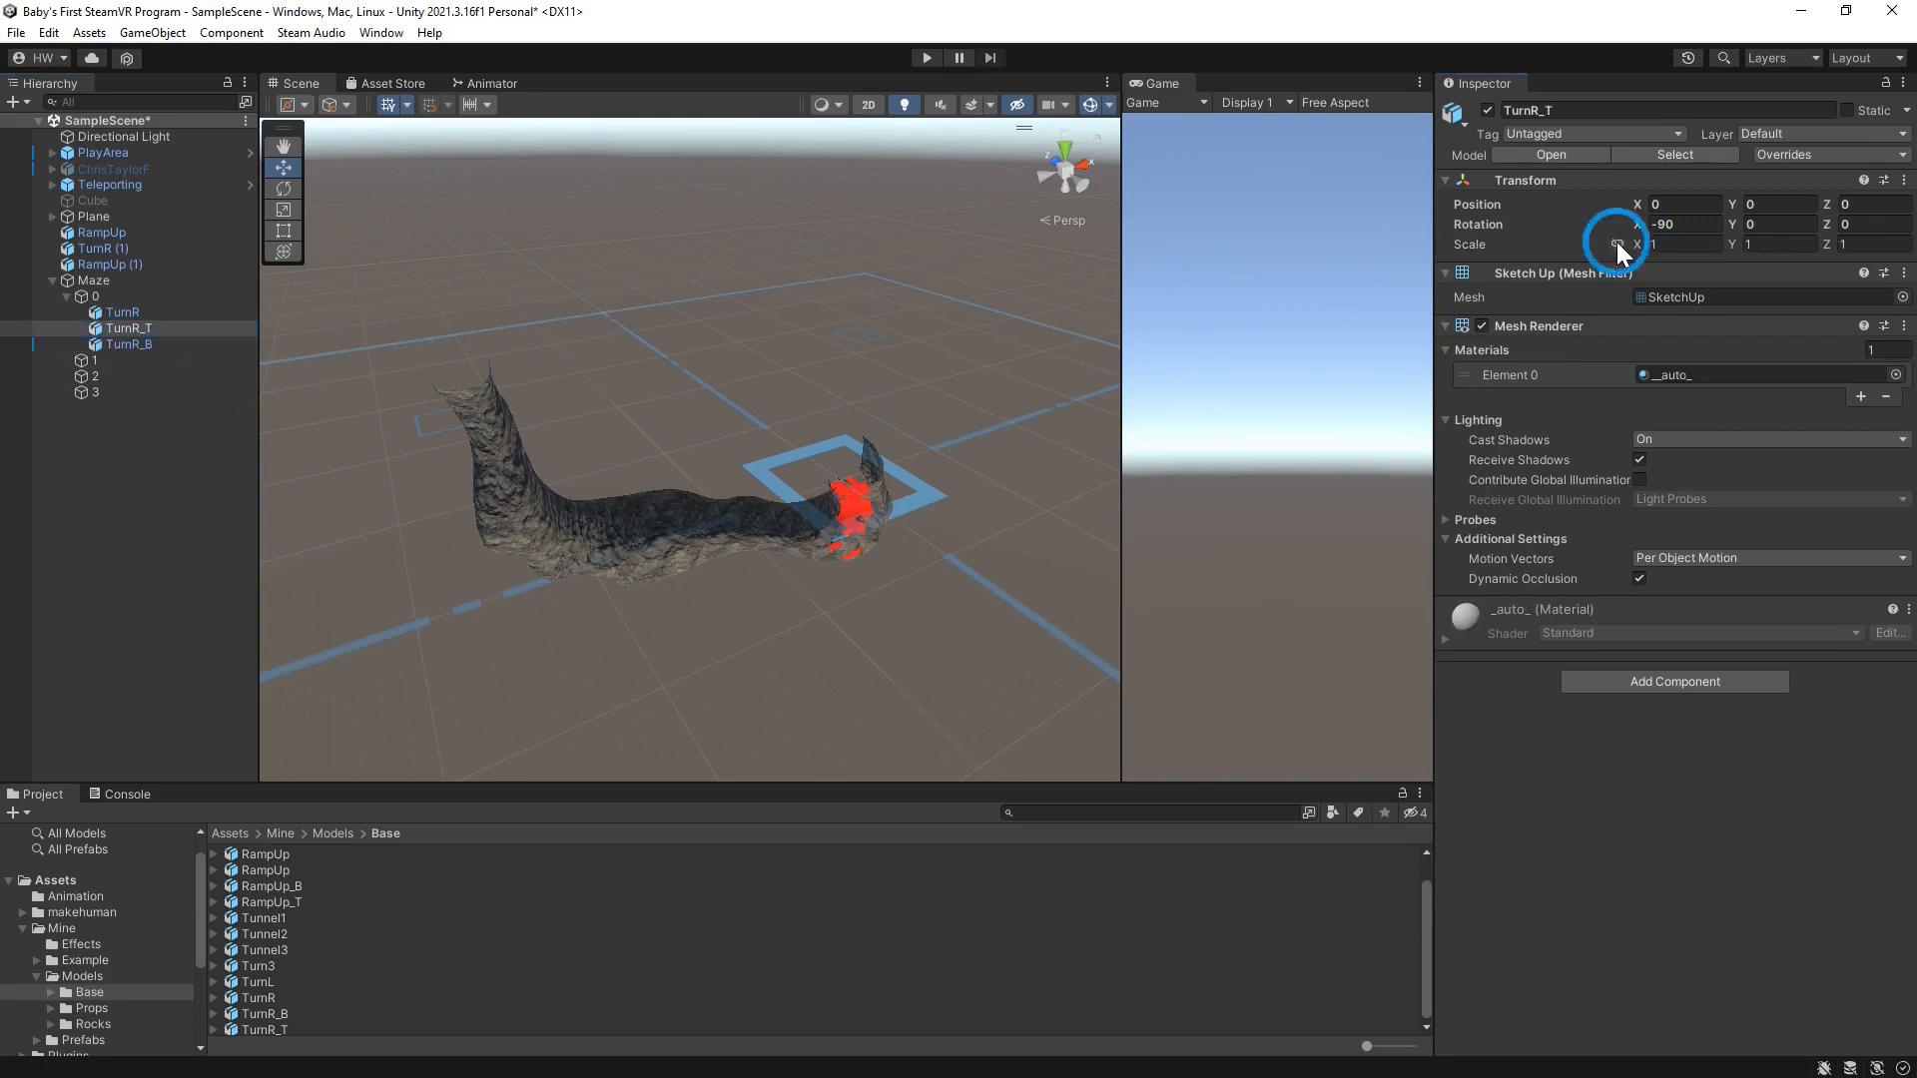
{"action": "left_click", "coordinate": [1658, 245]}
{"action": "type", "text": "0.0254"}
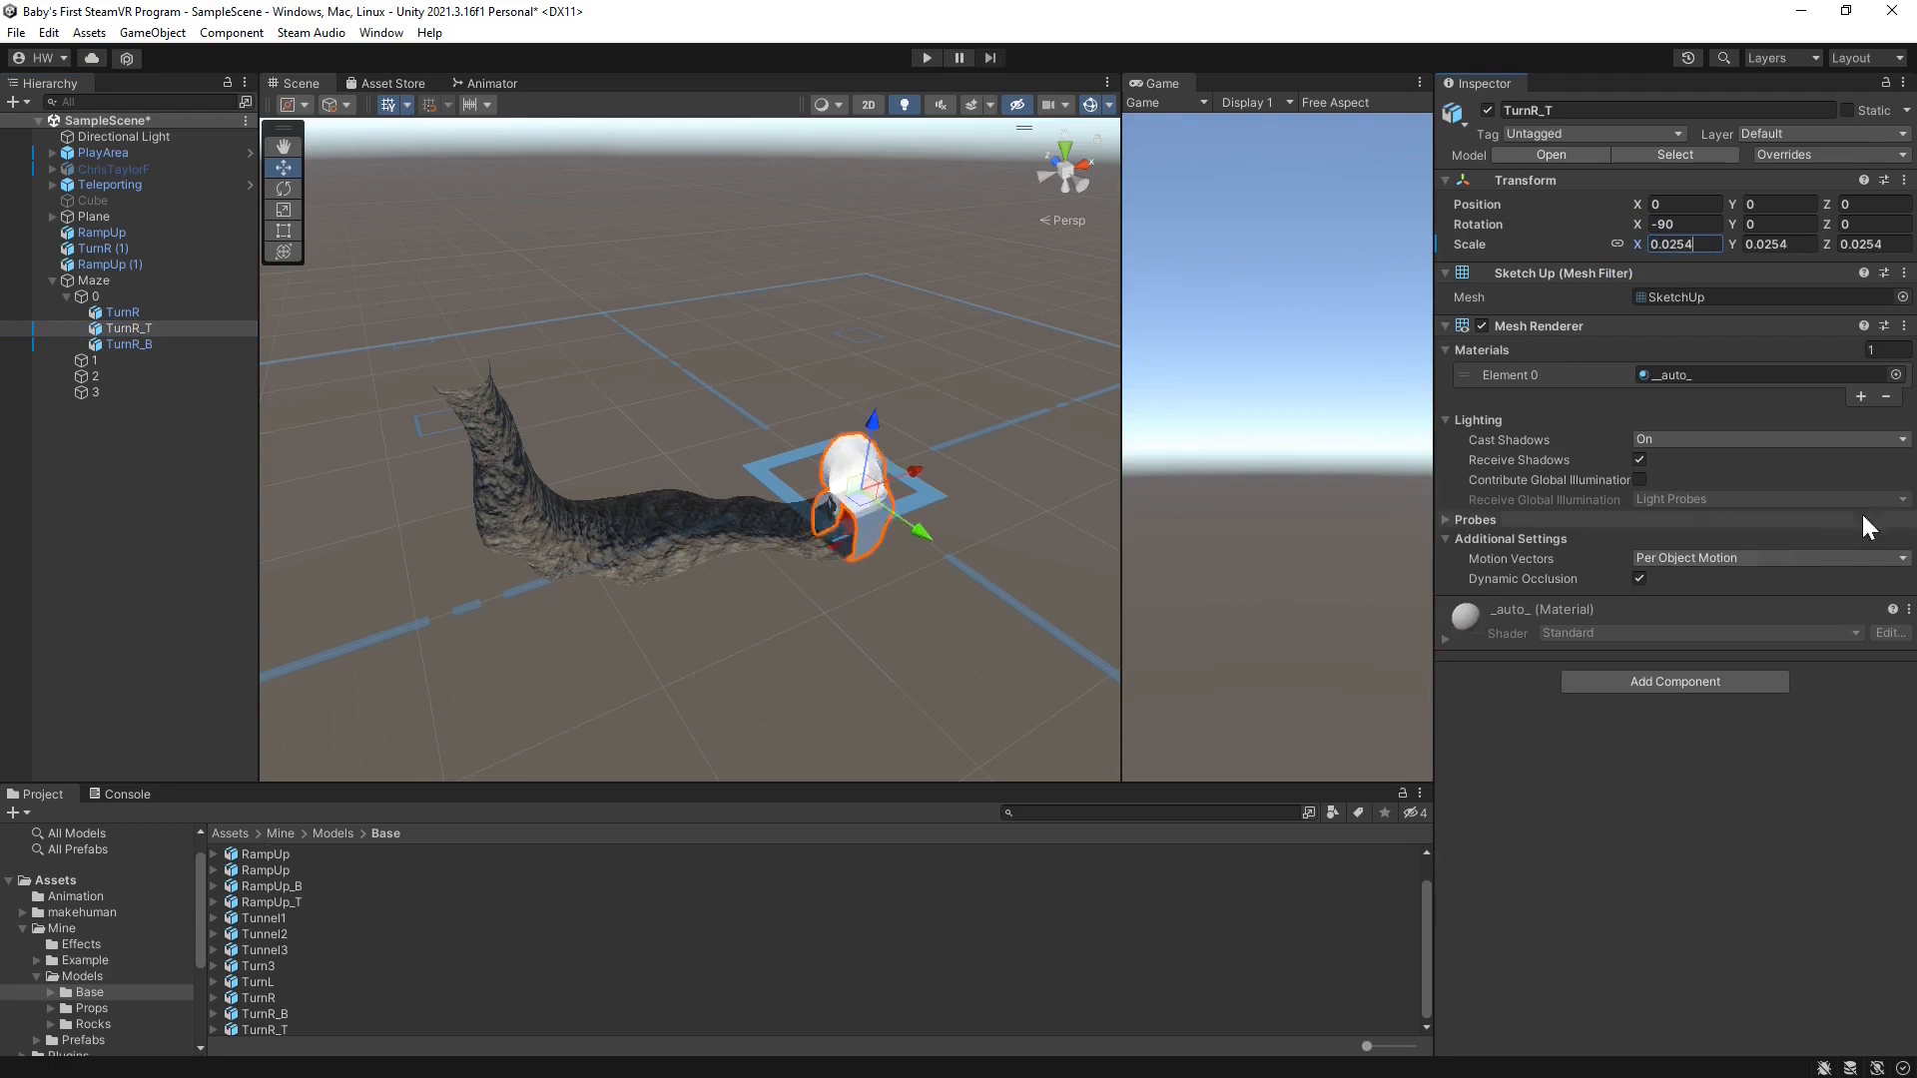
Remove the Mesh Renderer from TurnR_T and add a Mesh Collider to it
{"action": "left_click", "coordinate": [1905, 327]}
{"action": "left_click", "coordinate": [1742, 377]}
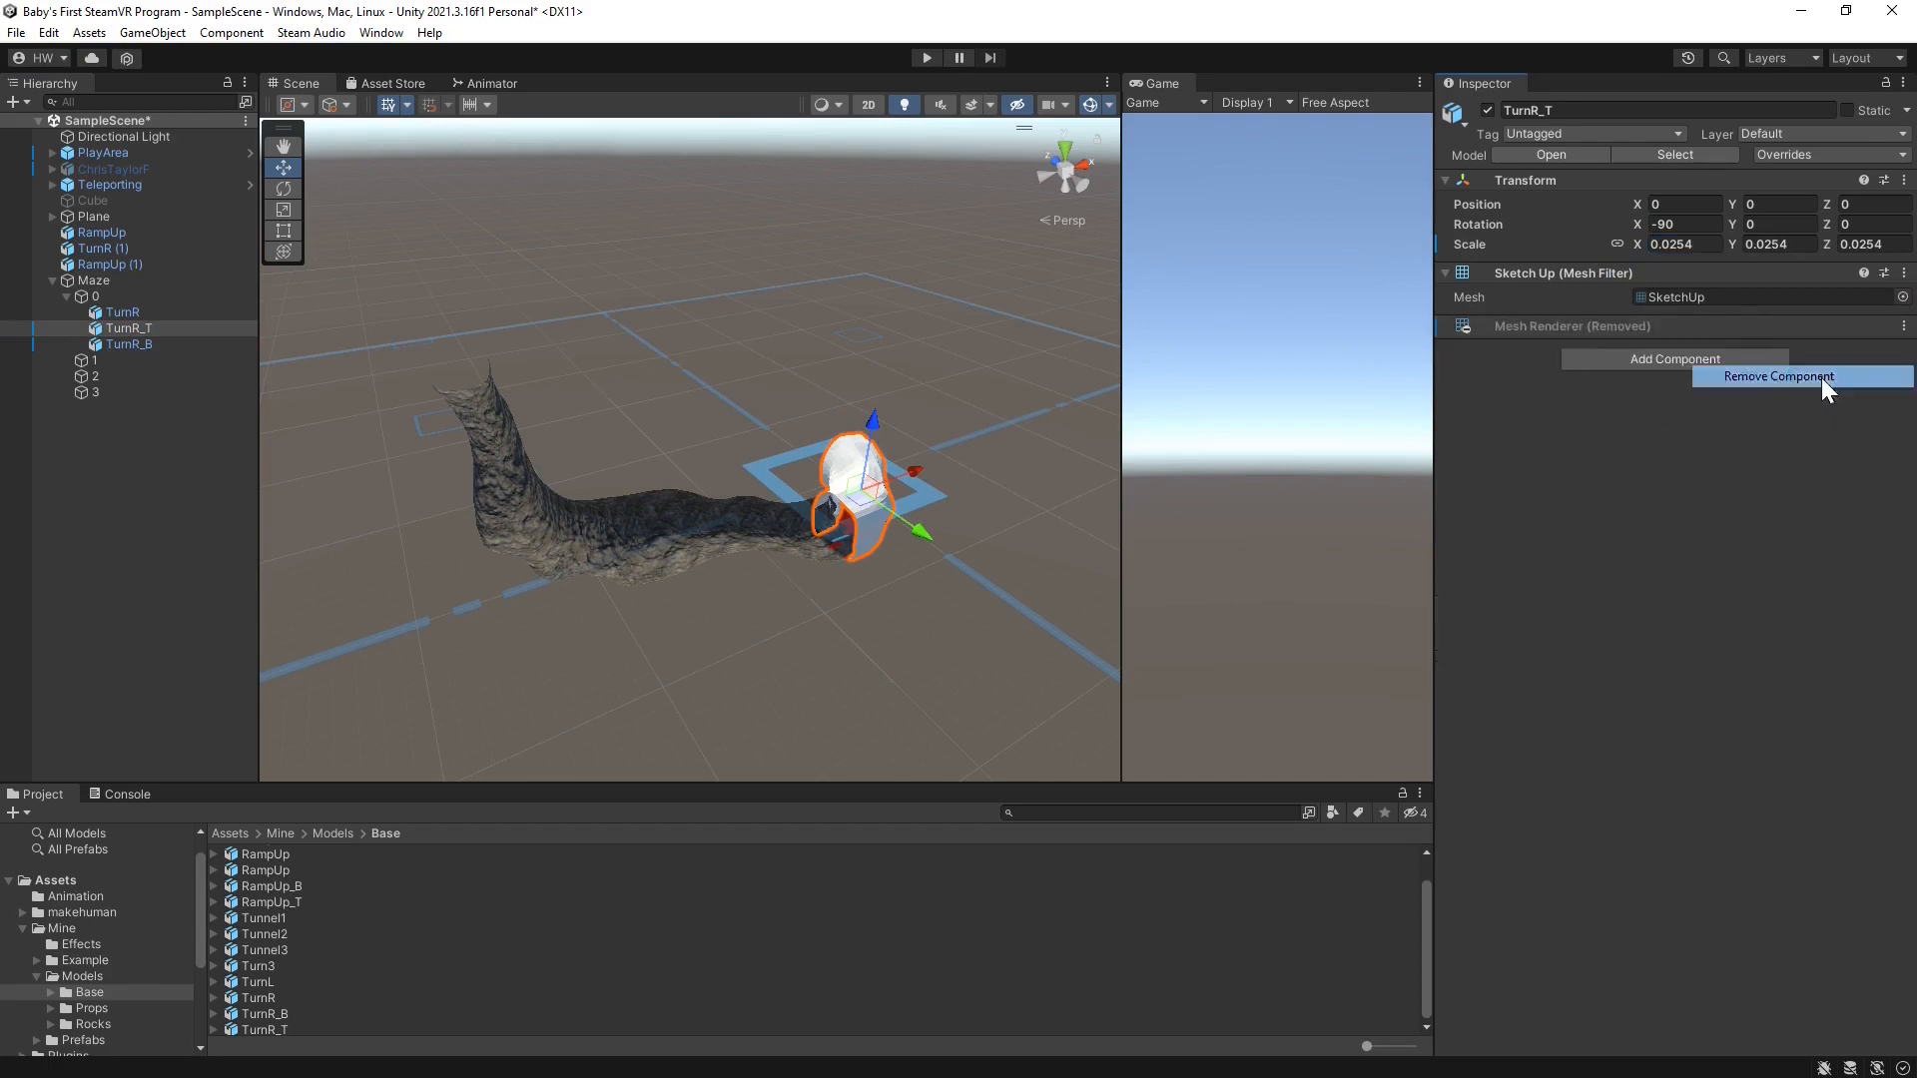
{"action": "left_click", "coordinate": [1703, 361]}
{"action": "type", "text": "mes"}
{"action": "left_click", "coordinate": [1635, 429]}
Replace the Mesh Renderer on TurnR_B with a Mesh Collider, and select TurnR_T
{"action": "left_click", "coordinate": [138, 344]}
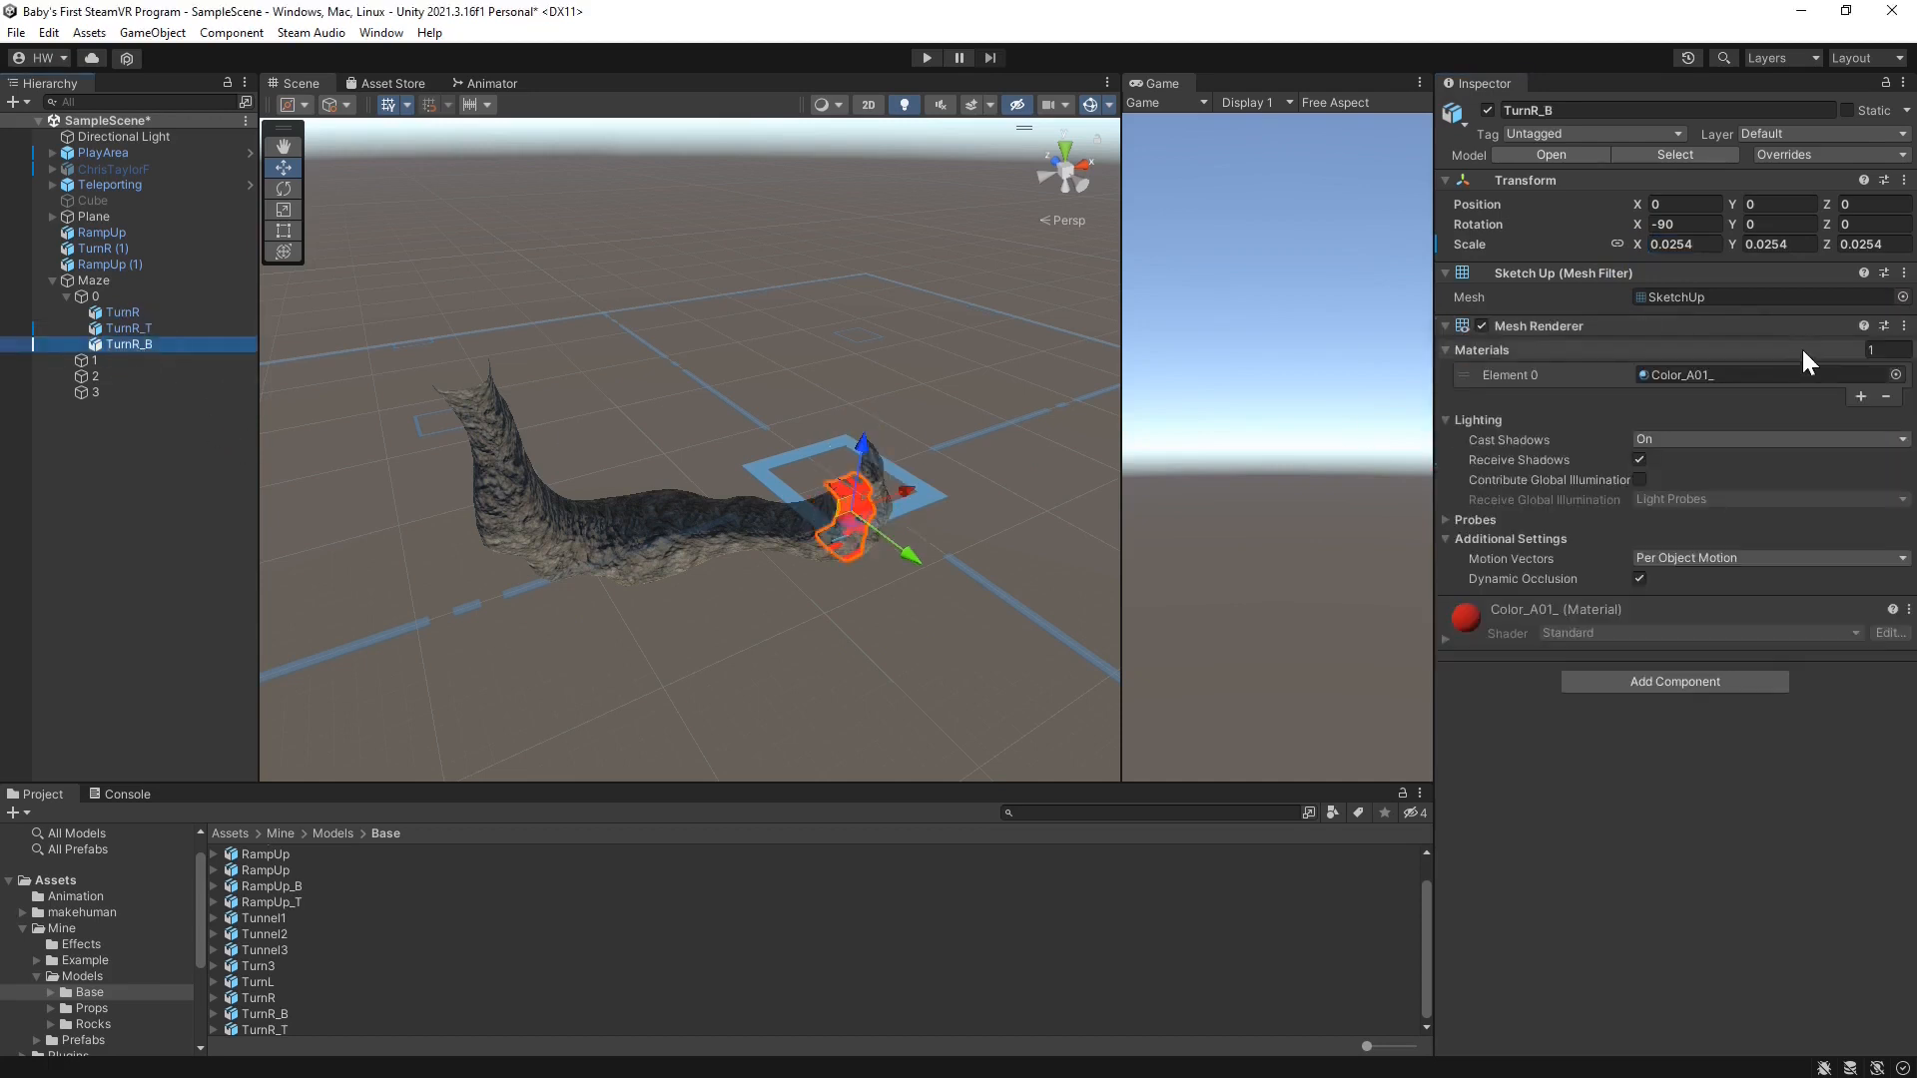
{"action": "left_click", "coordinate": [1905, 326]}
{"action": "left_click", "coordinate": [1817, 379]}
{"action": "left_click", "coordinate": [1670, 359]}
{"action": "left_click", "coordinate": [1641, 430]}
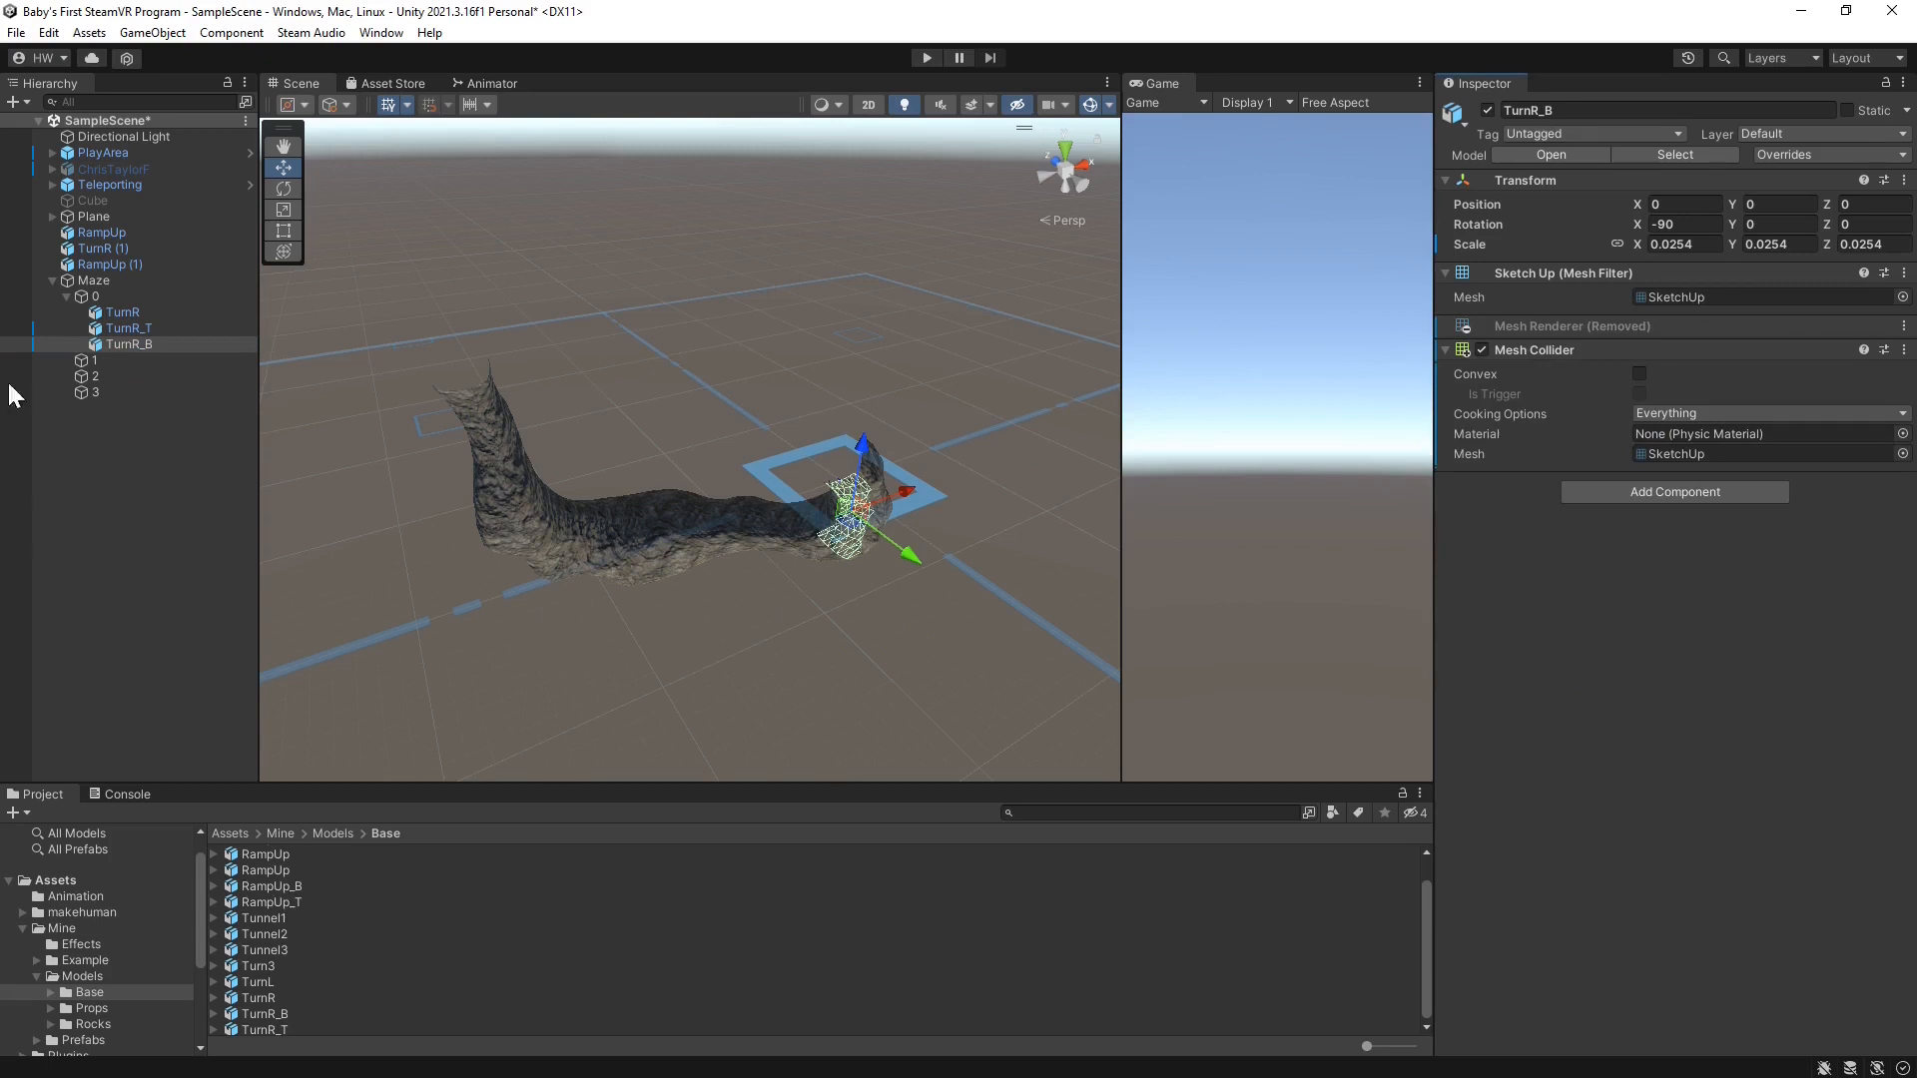
{"action": "left_click", "coordinate": [137, 332]}
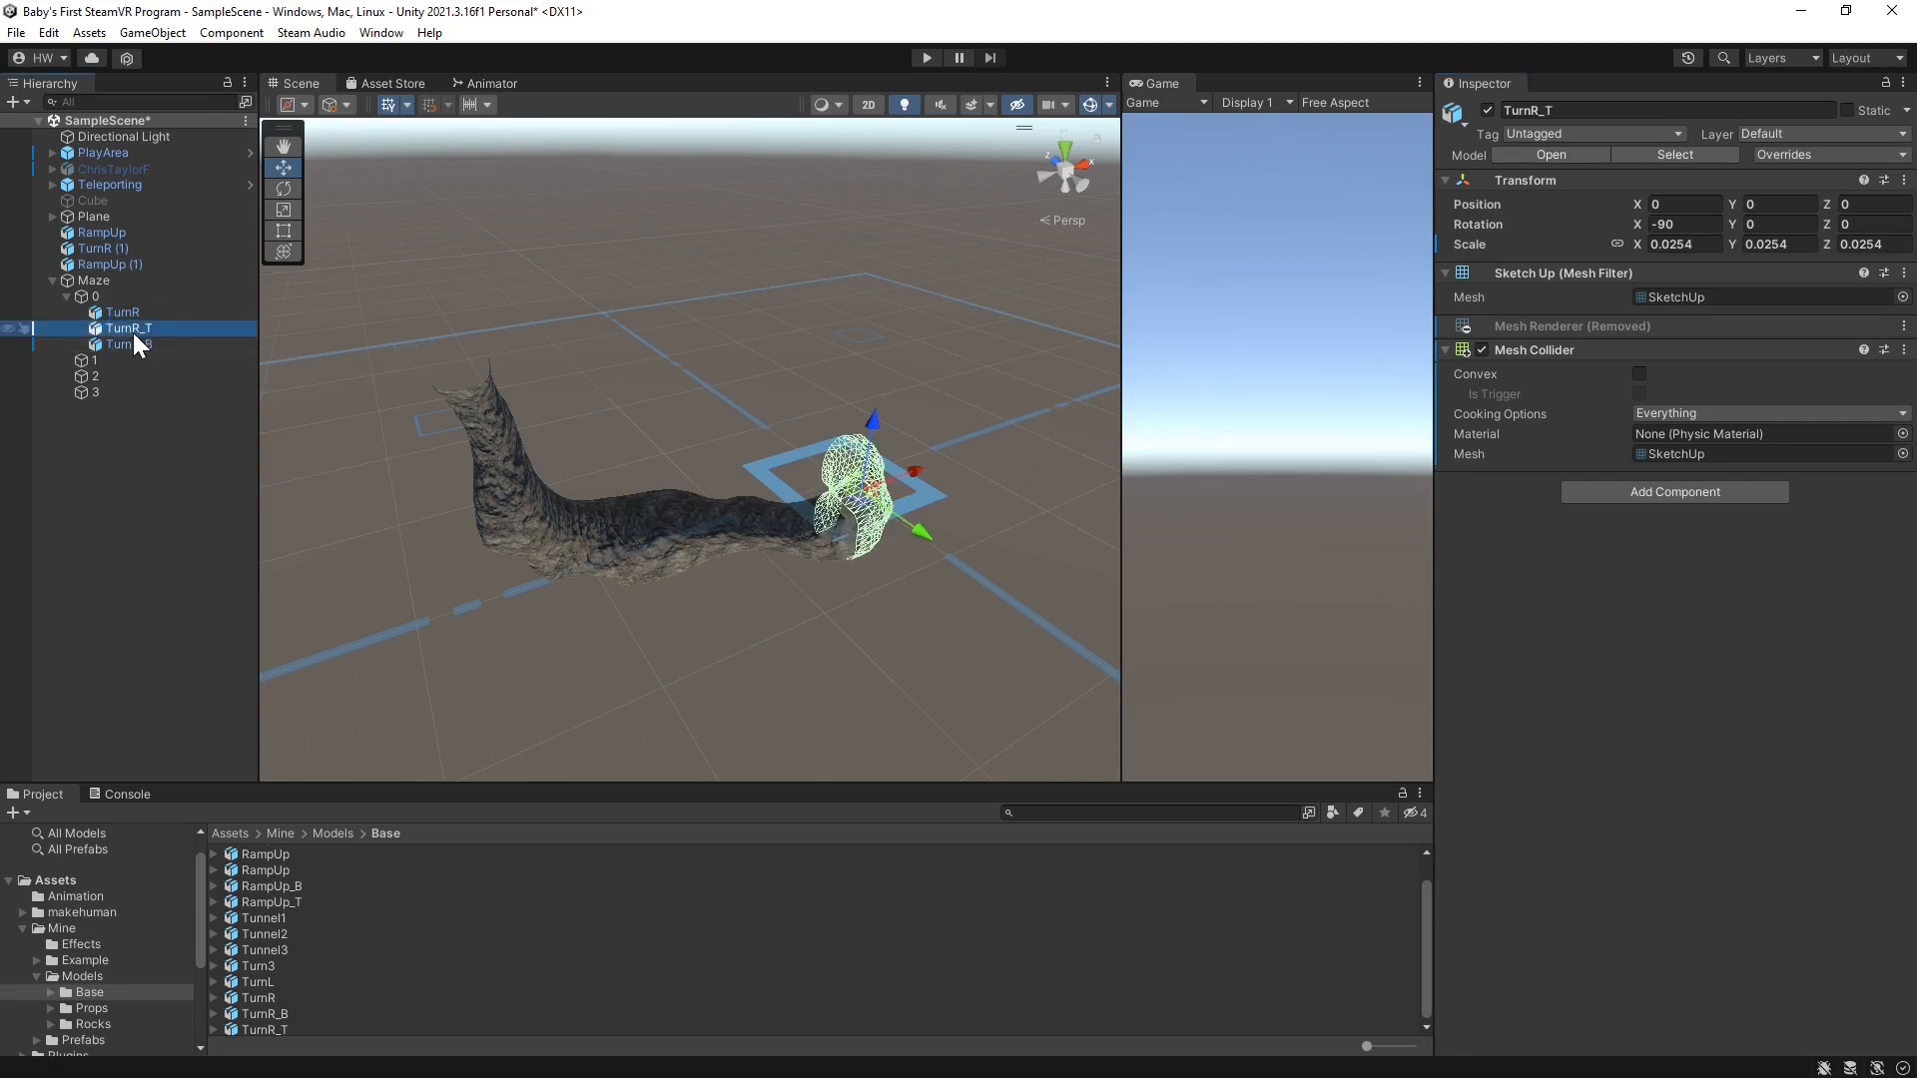
Add an empty child object named IgnorePlayerCollision under TurnR_B
{"action": "left_click", "coordinate": [137, 350]}
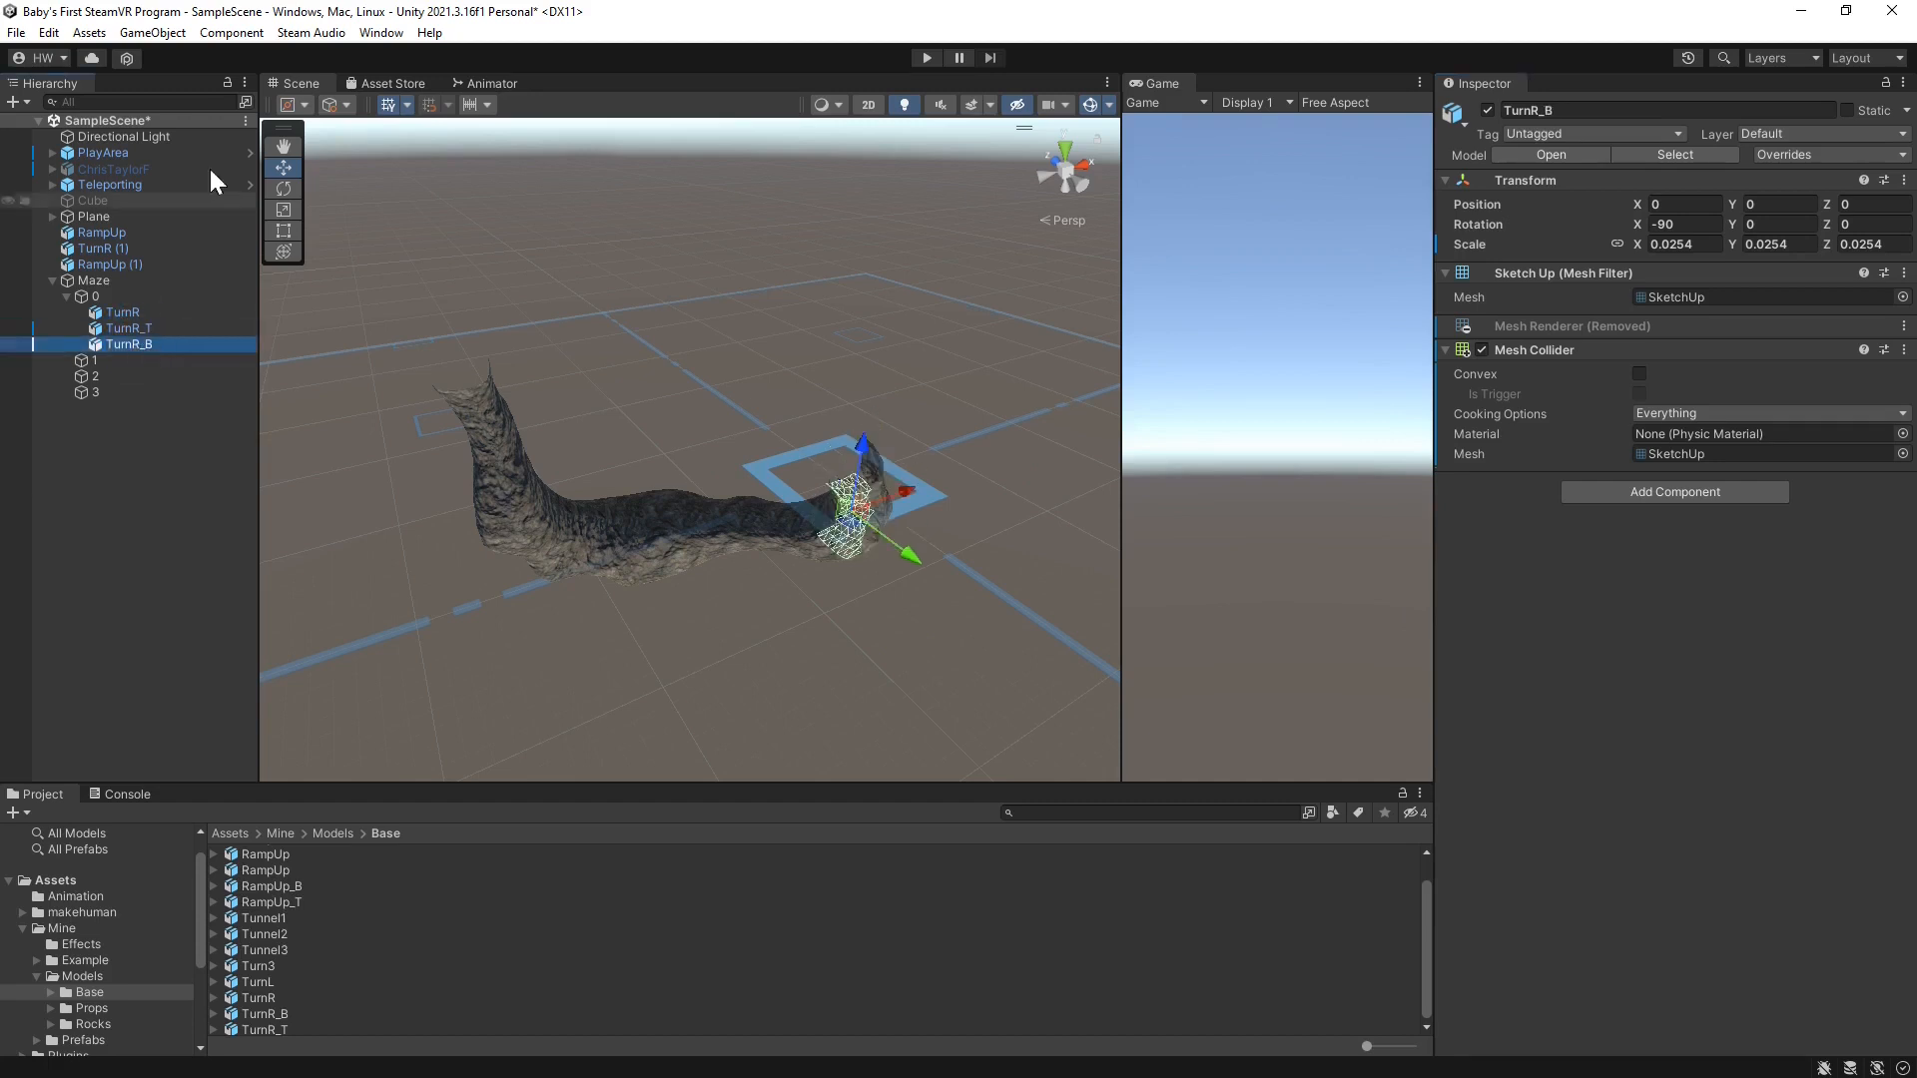
{"action": "left_click", "coordinate": [153, 33]}
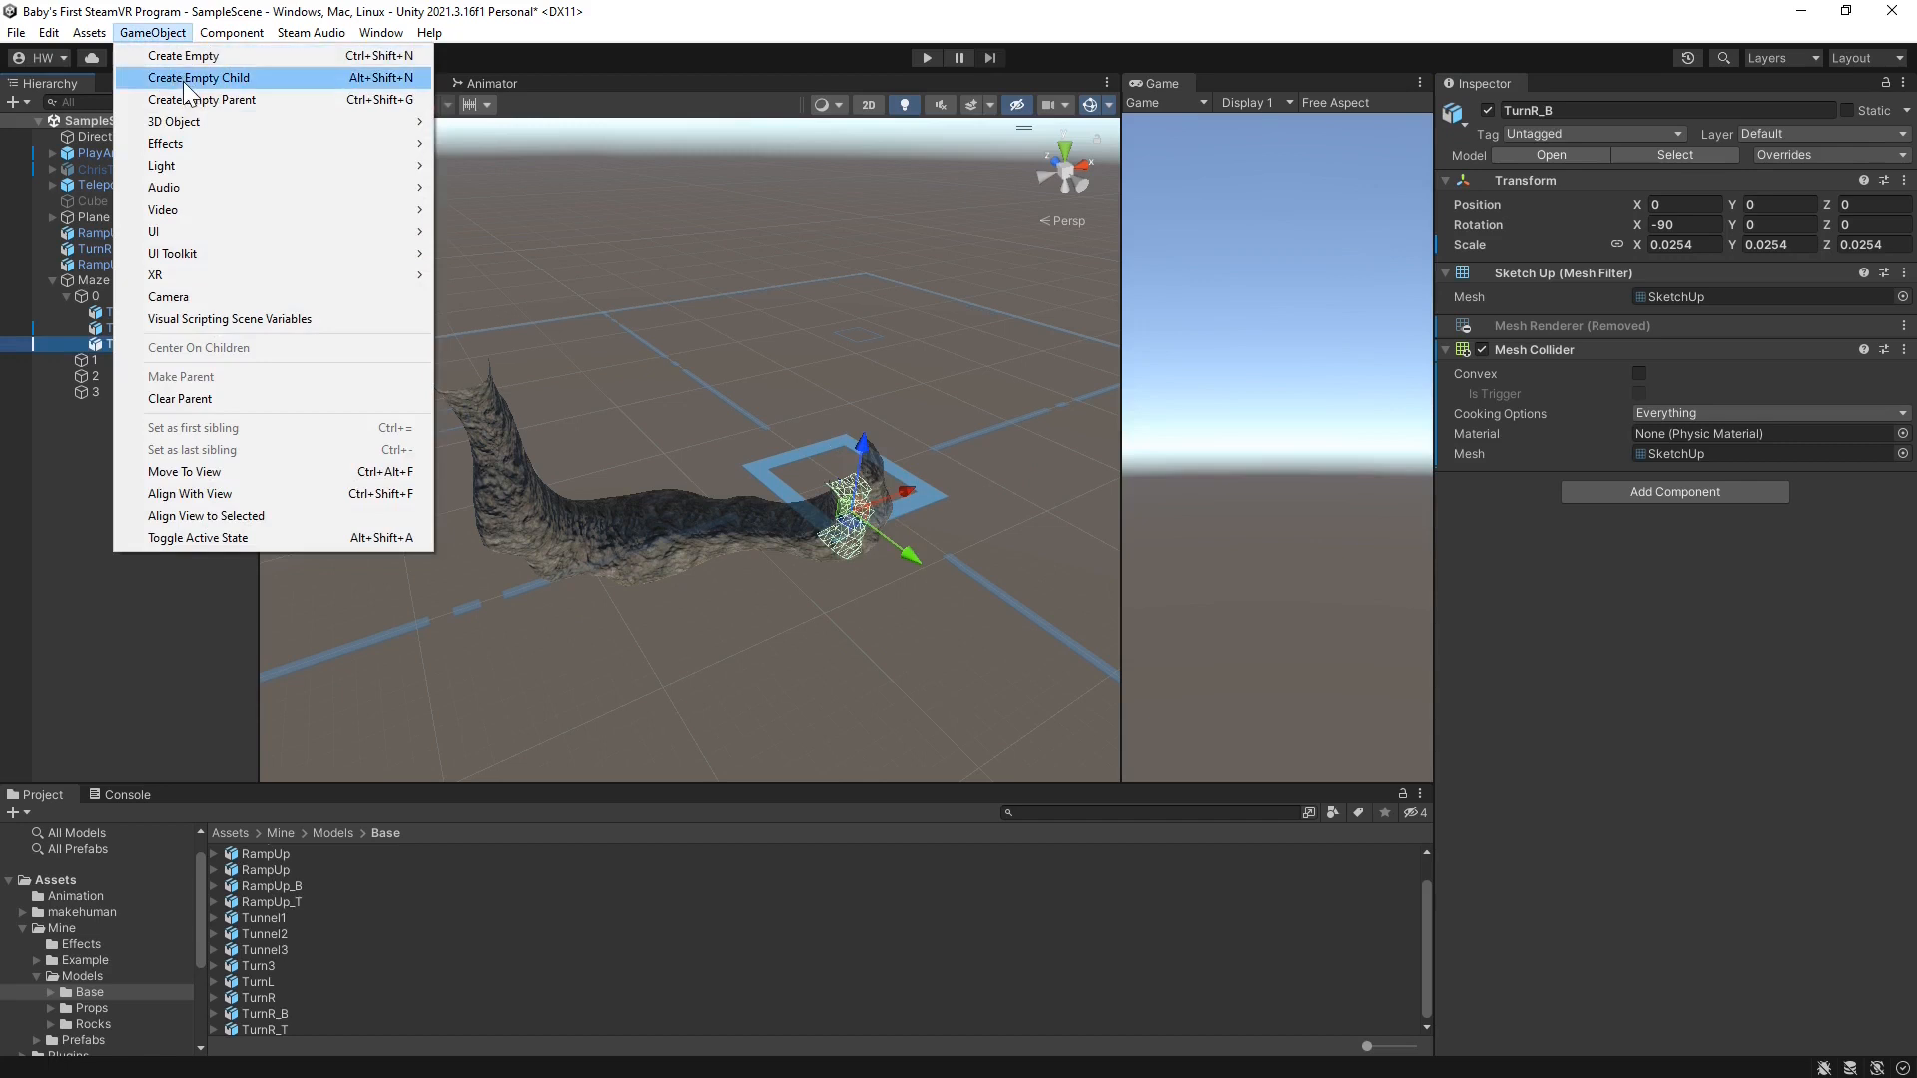
{"action": "left_click", "coordinate": [182, 78]}
{"action": "type", "text": "Ignore"}
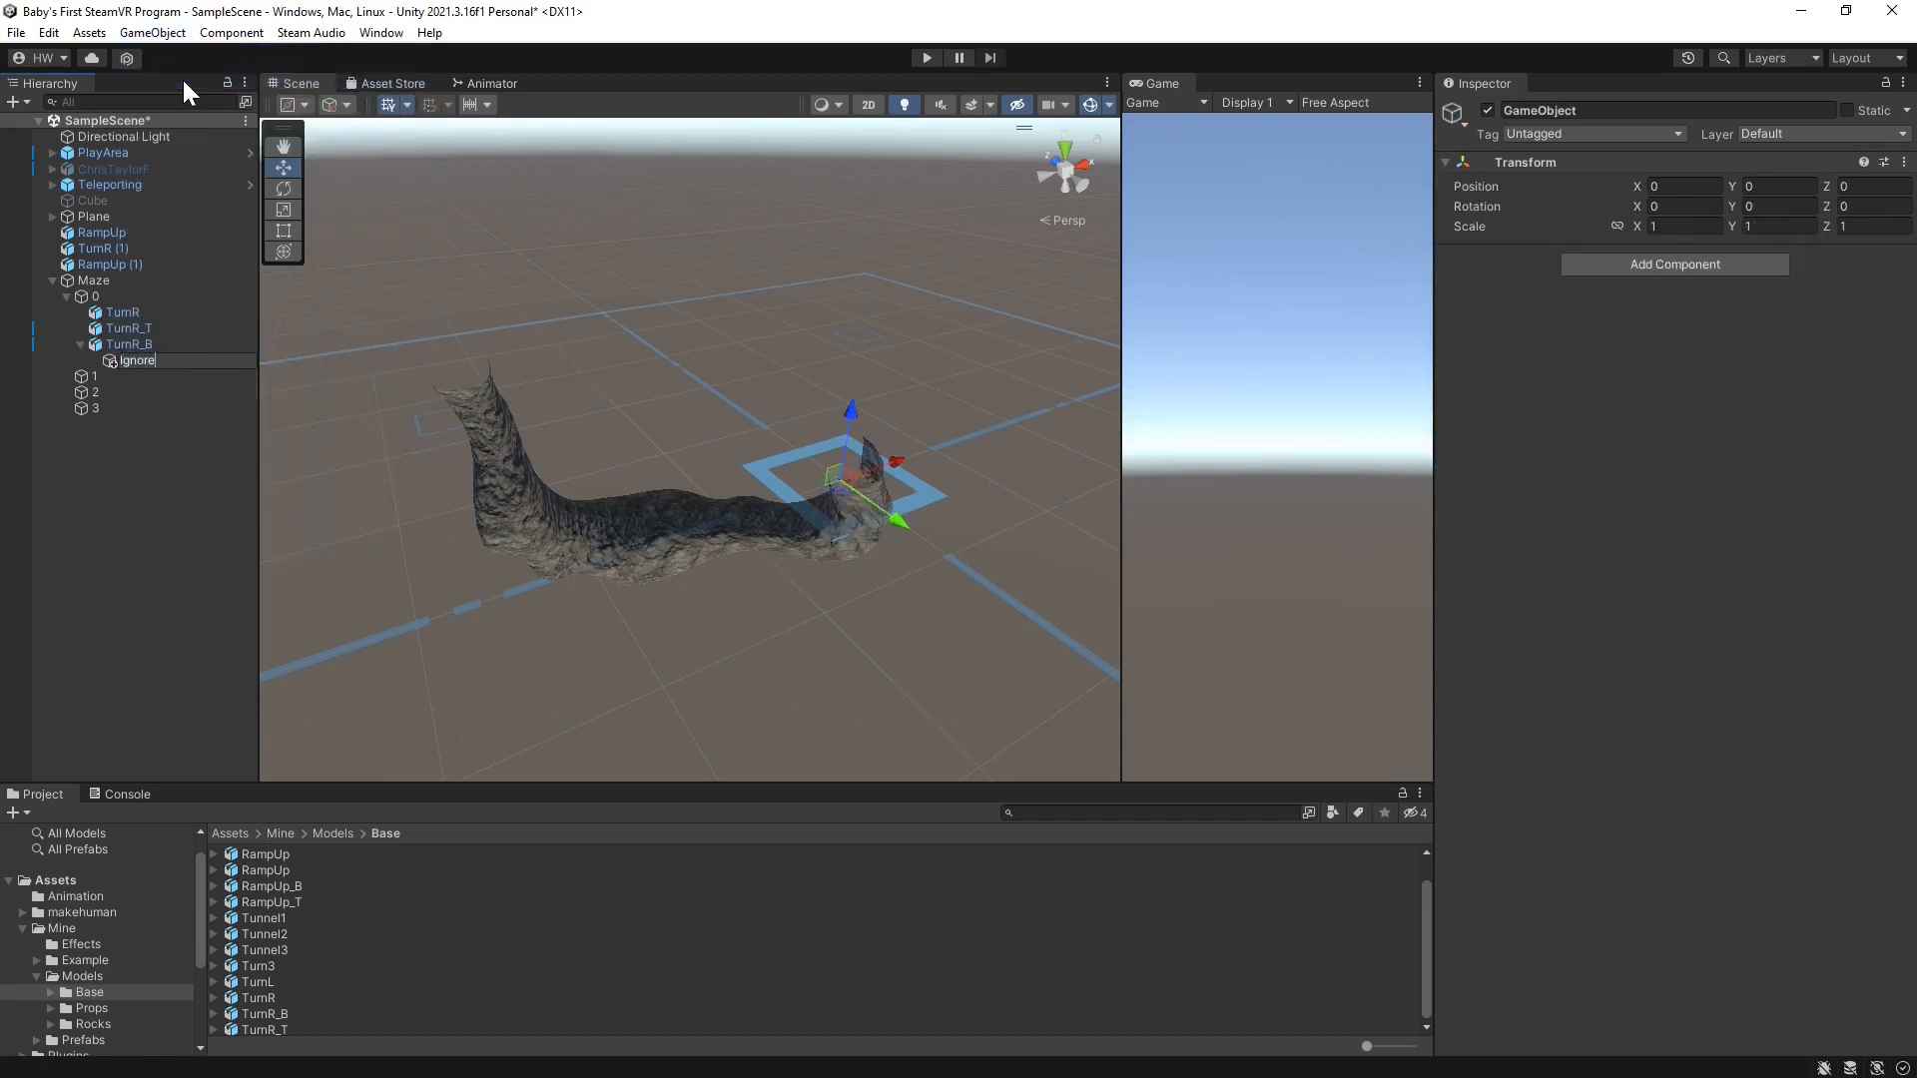
{"action": "type", "text": "PlayerCollision"}
{"action": "key", "text": "Return"}
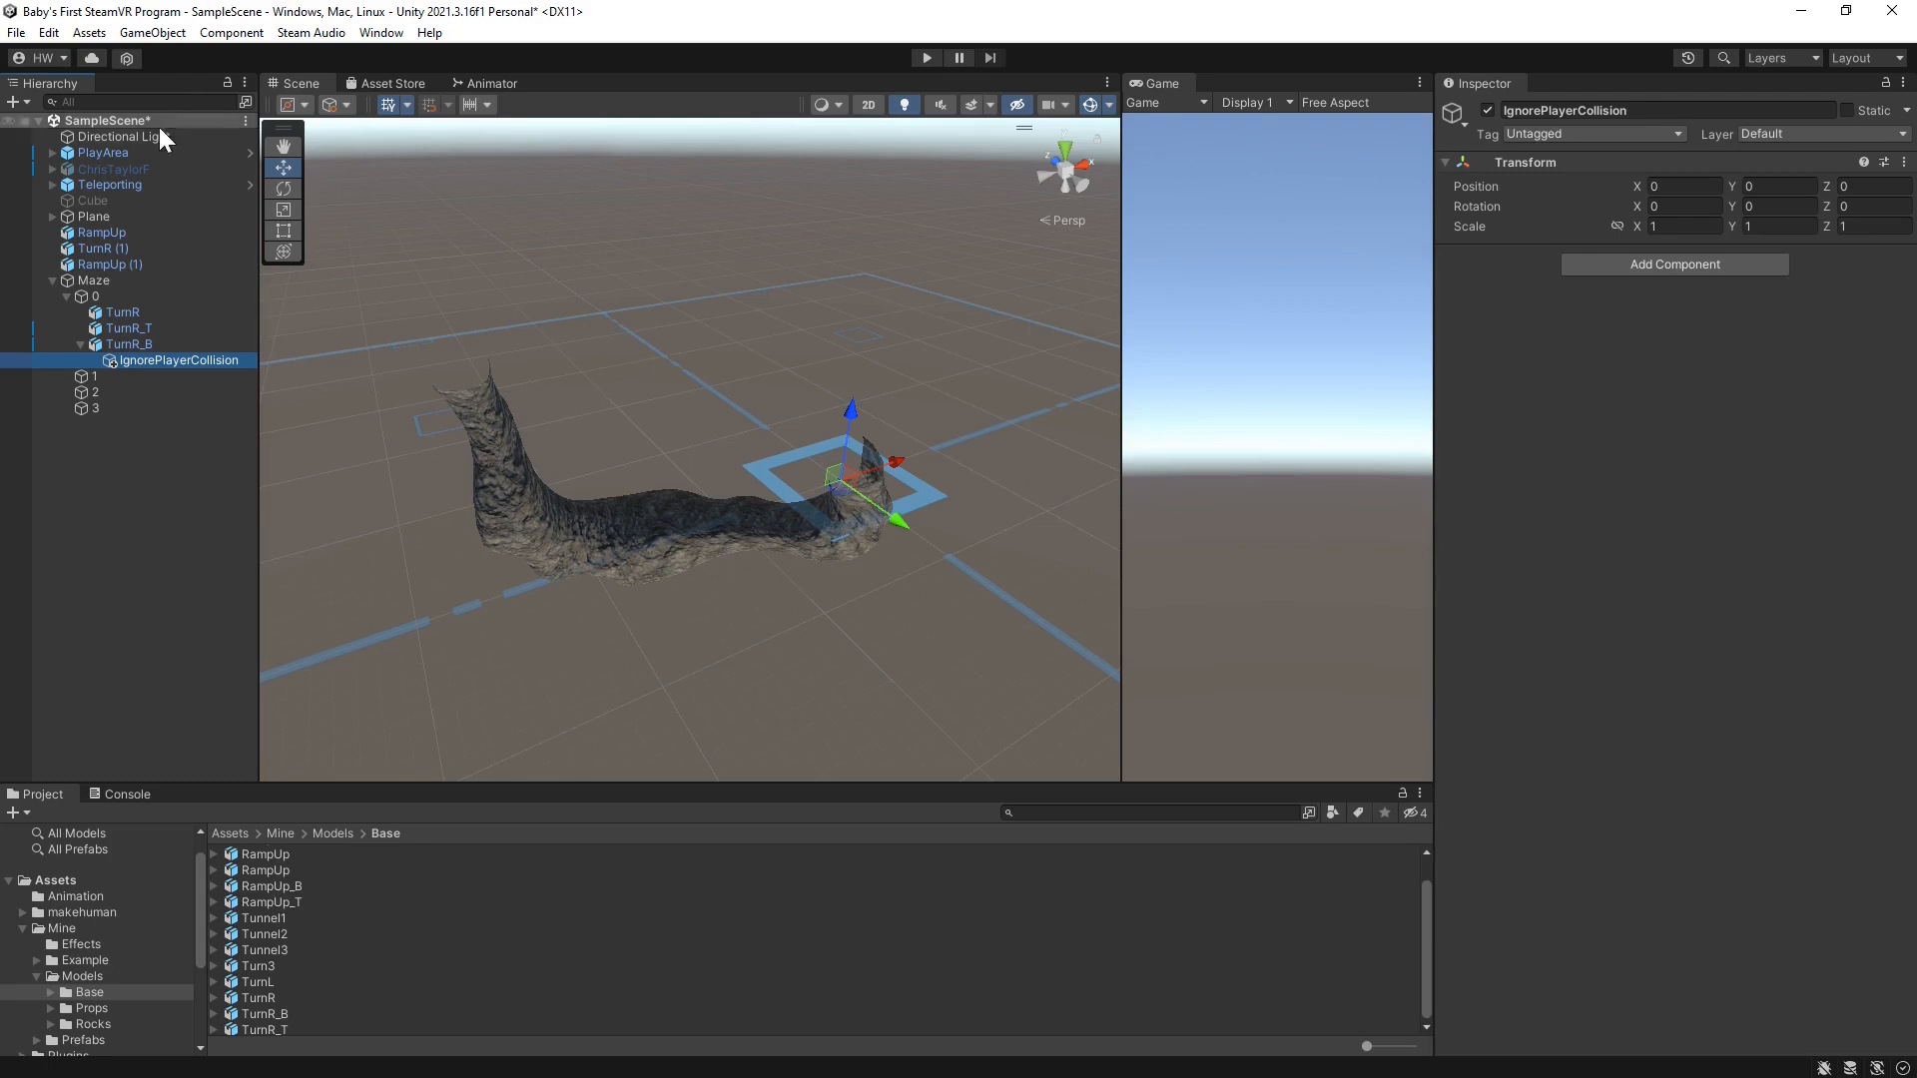
Rename the TurnR_B object in maze piece 0 as Floor
{"action": "left_click", "coordinate": [130, 347]}
{"action": "left_click", "coordinate": [131, 349]}
{"action": "type", "text": "Floor"}
{"action": "key", "text": "Return"}
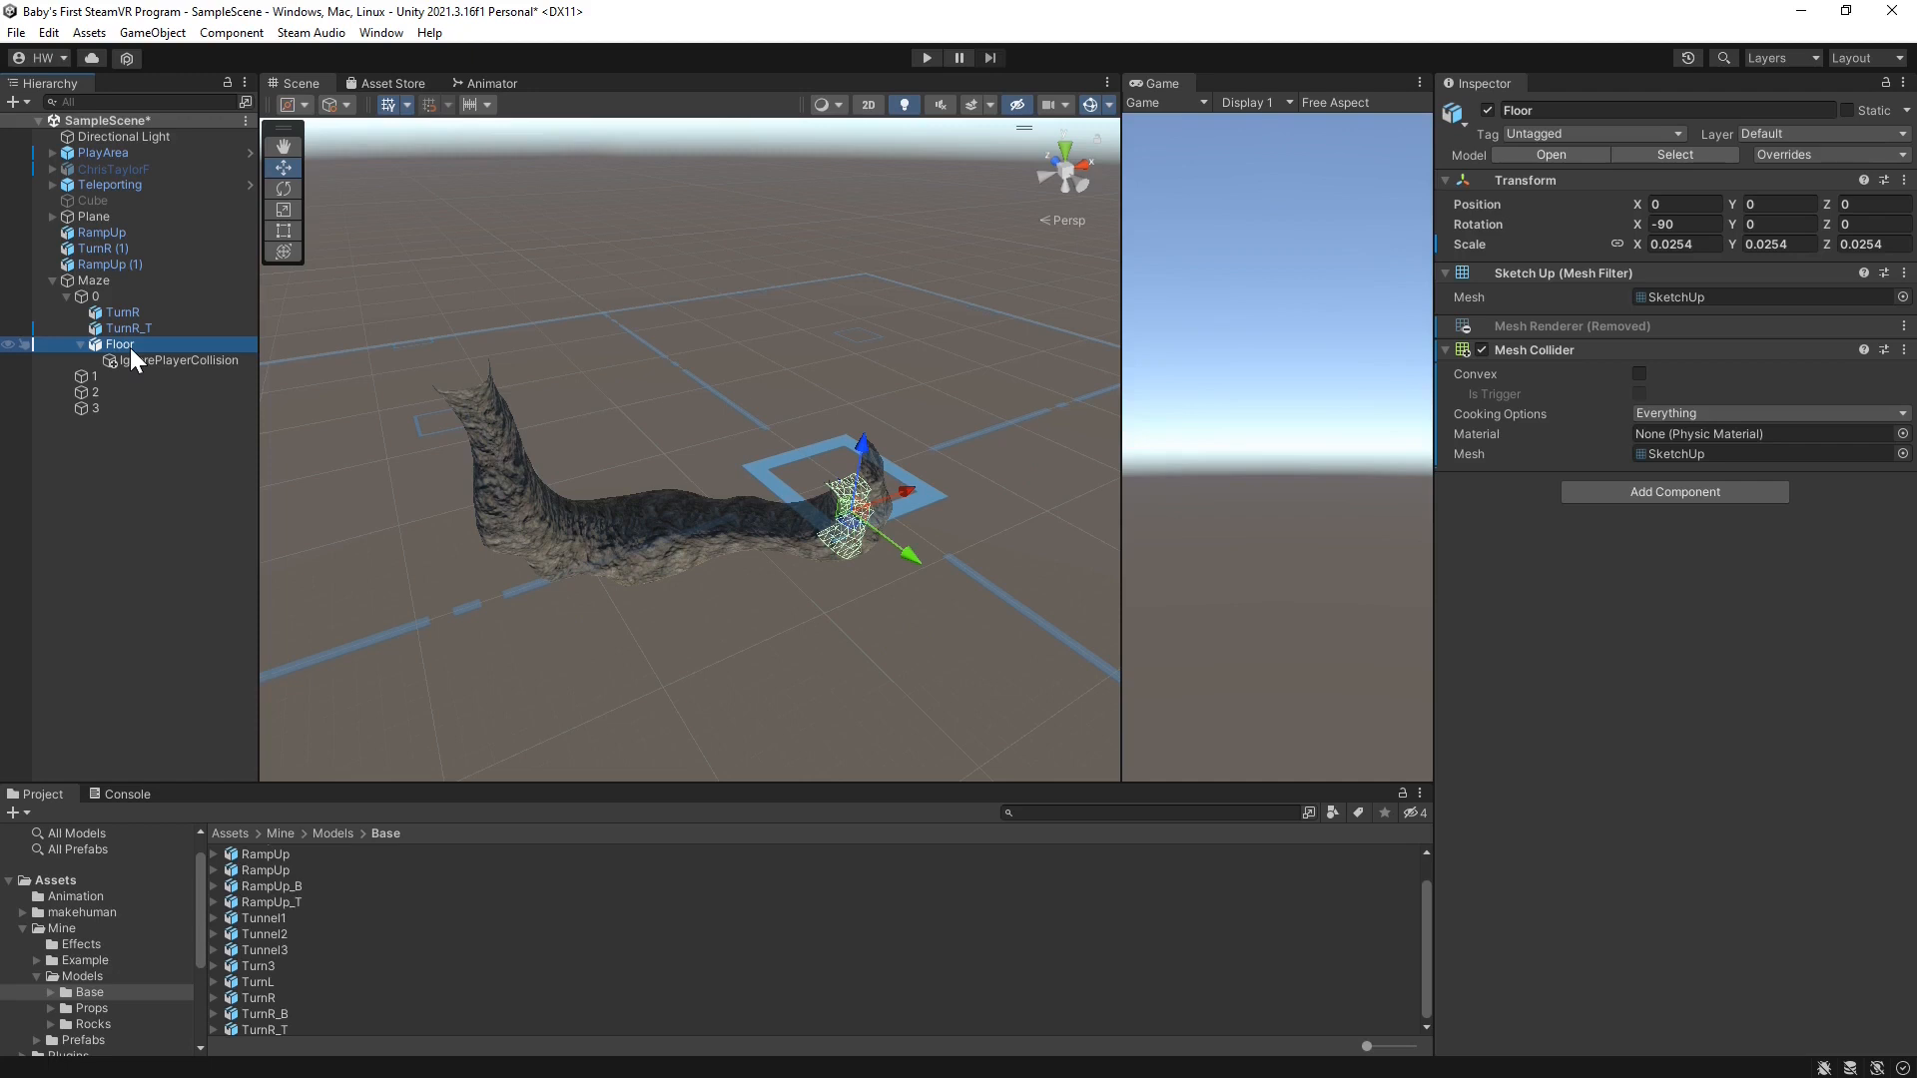
Create an empty child object named Teleport under maze piece 0
{"action": "left_click", "coordinate": [152, 32]}
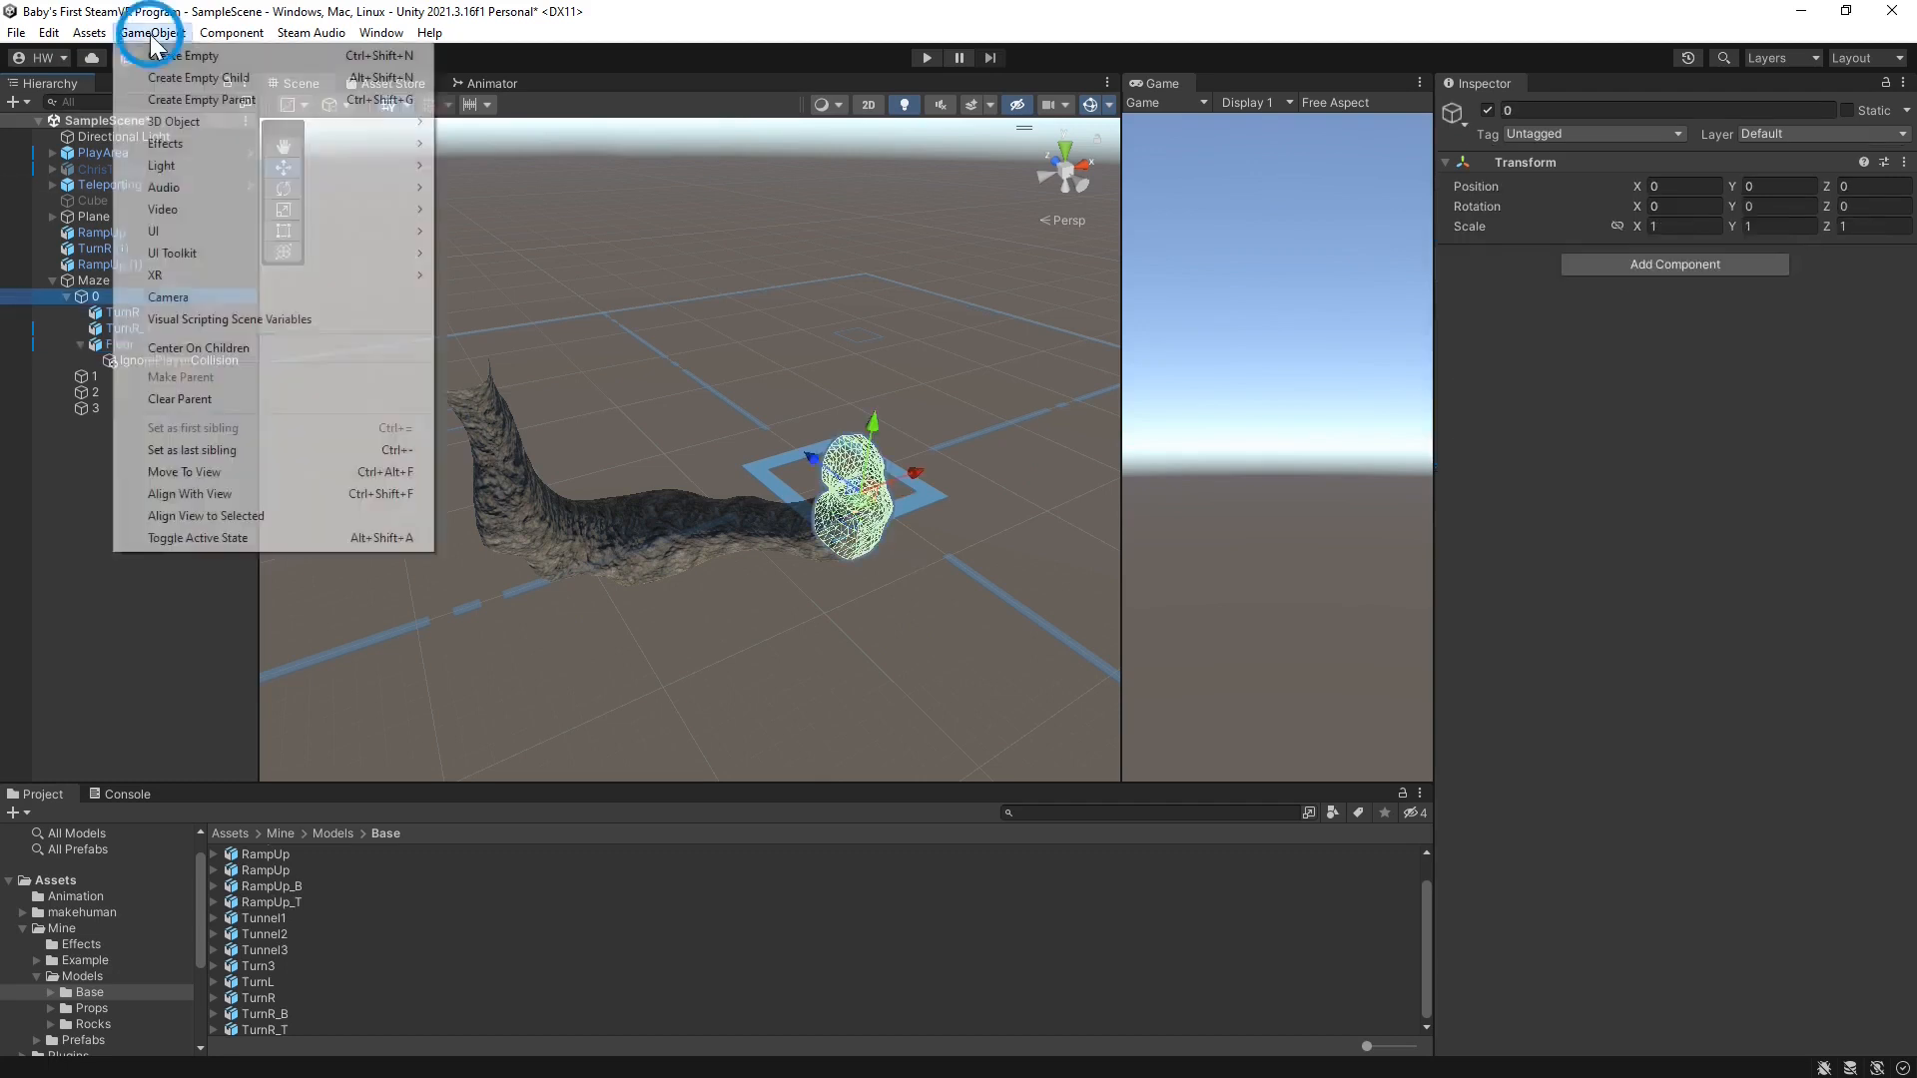
{"action": "left_click", "coordinate": [244, 76]}
{"action": "type", "text": "Teleport"}
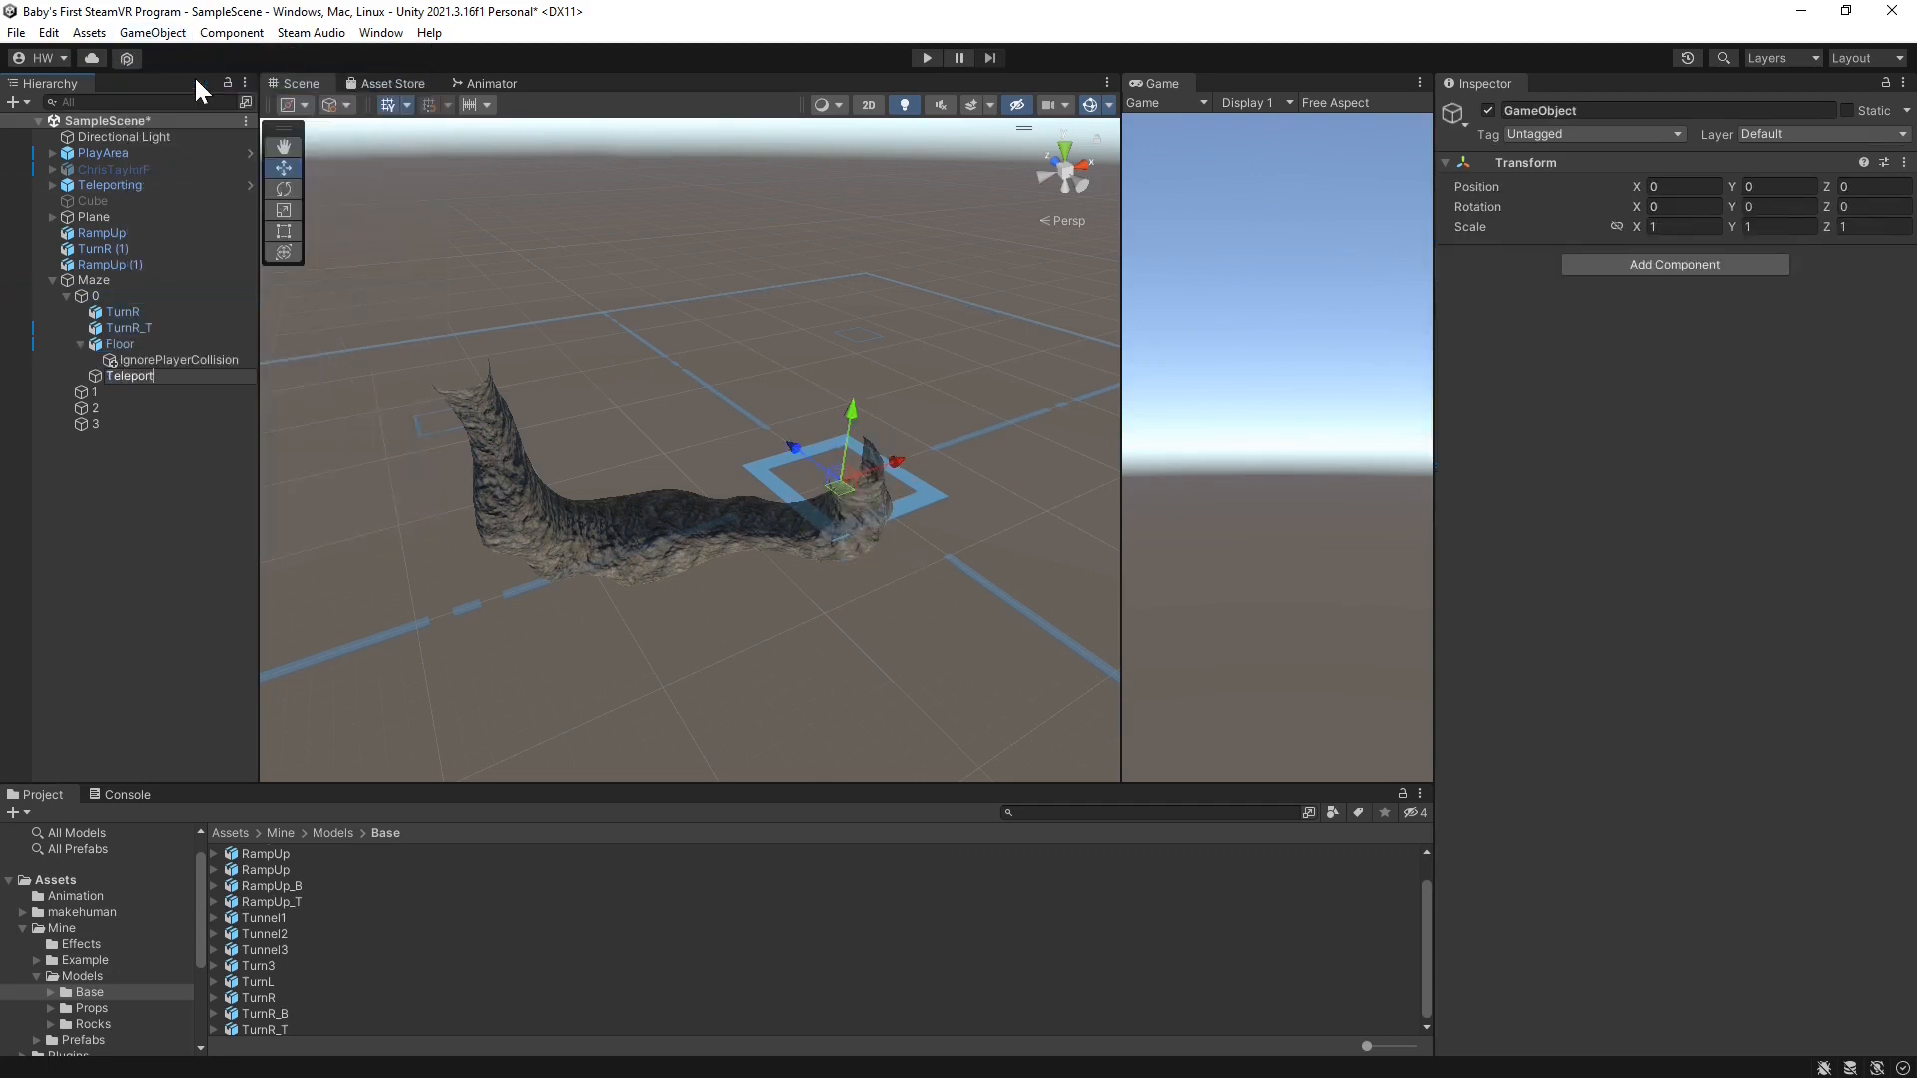
{"action": "key", "text": "Return"}
Place the TurnR_B model under Teleport and set its scale to 0.0254 on all axes
{"action": "left_click_drag", "start_coordinate": [262, 1015], "coordinate": [180, 378]}
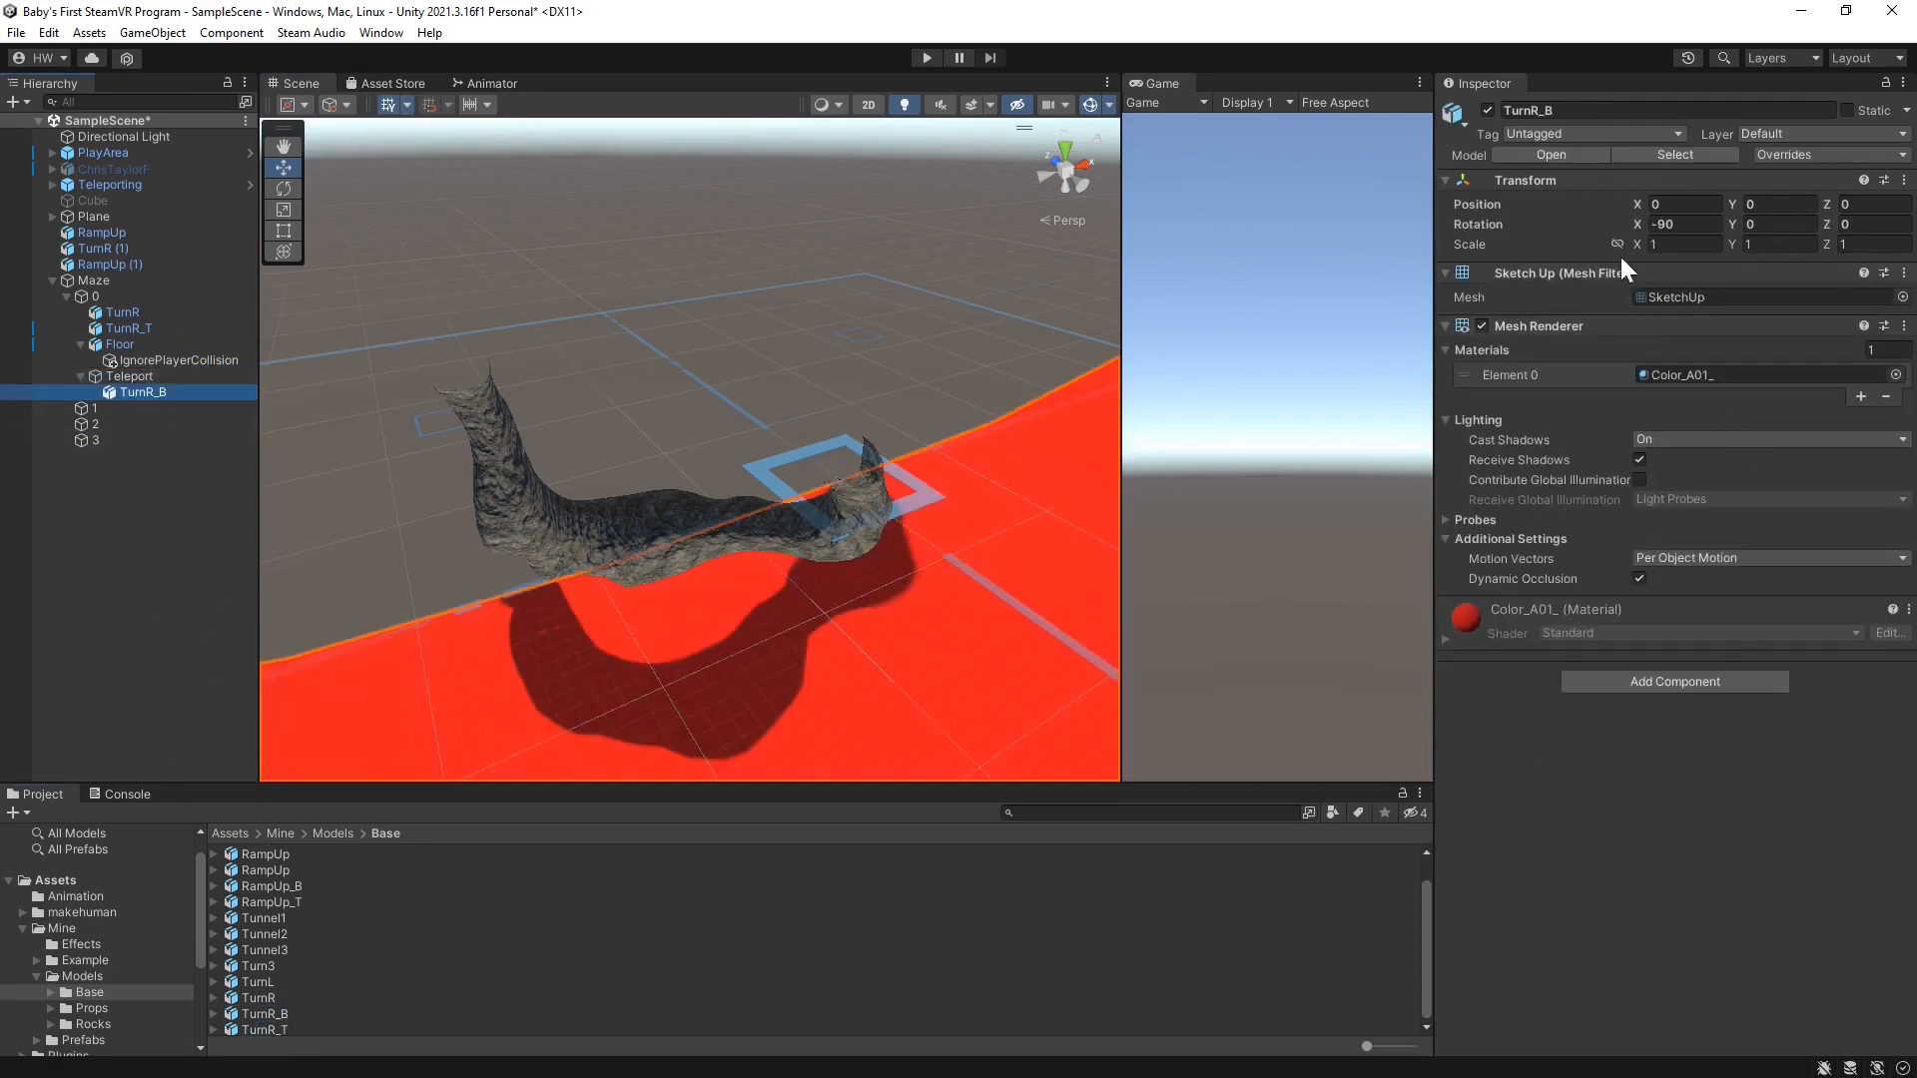
{"action": "left_click", "coordinate": [1685, 244]}
{"action": "type", "text": "0.0254"}
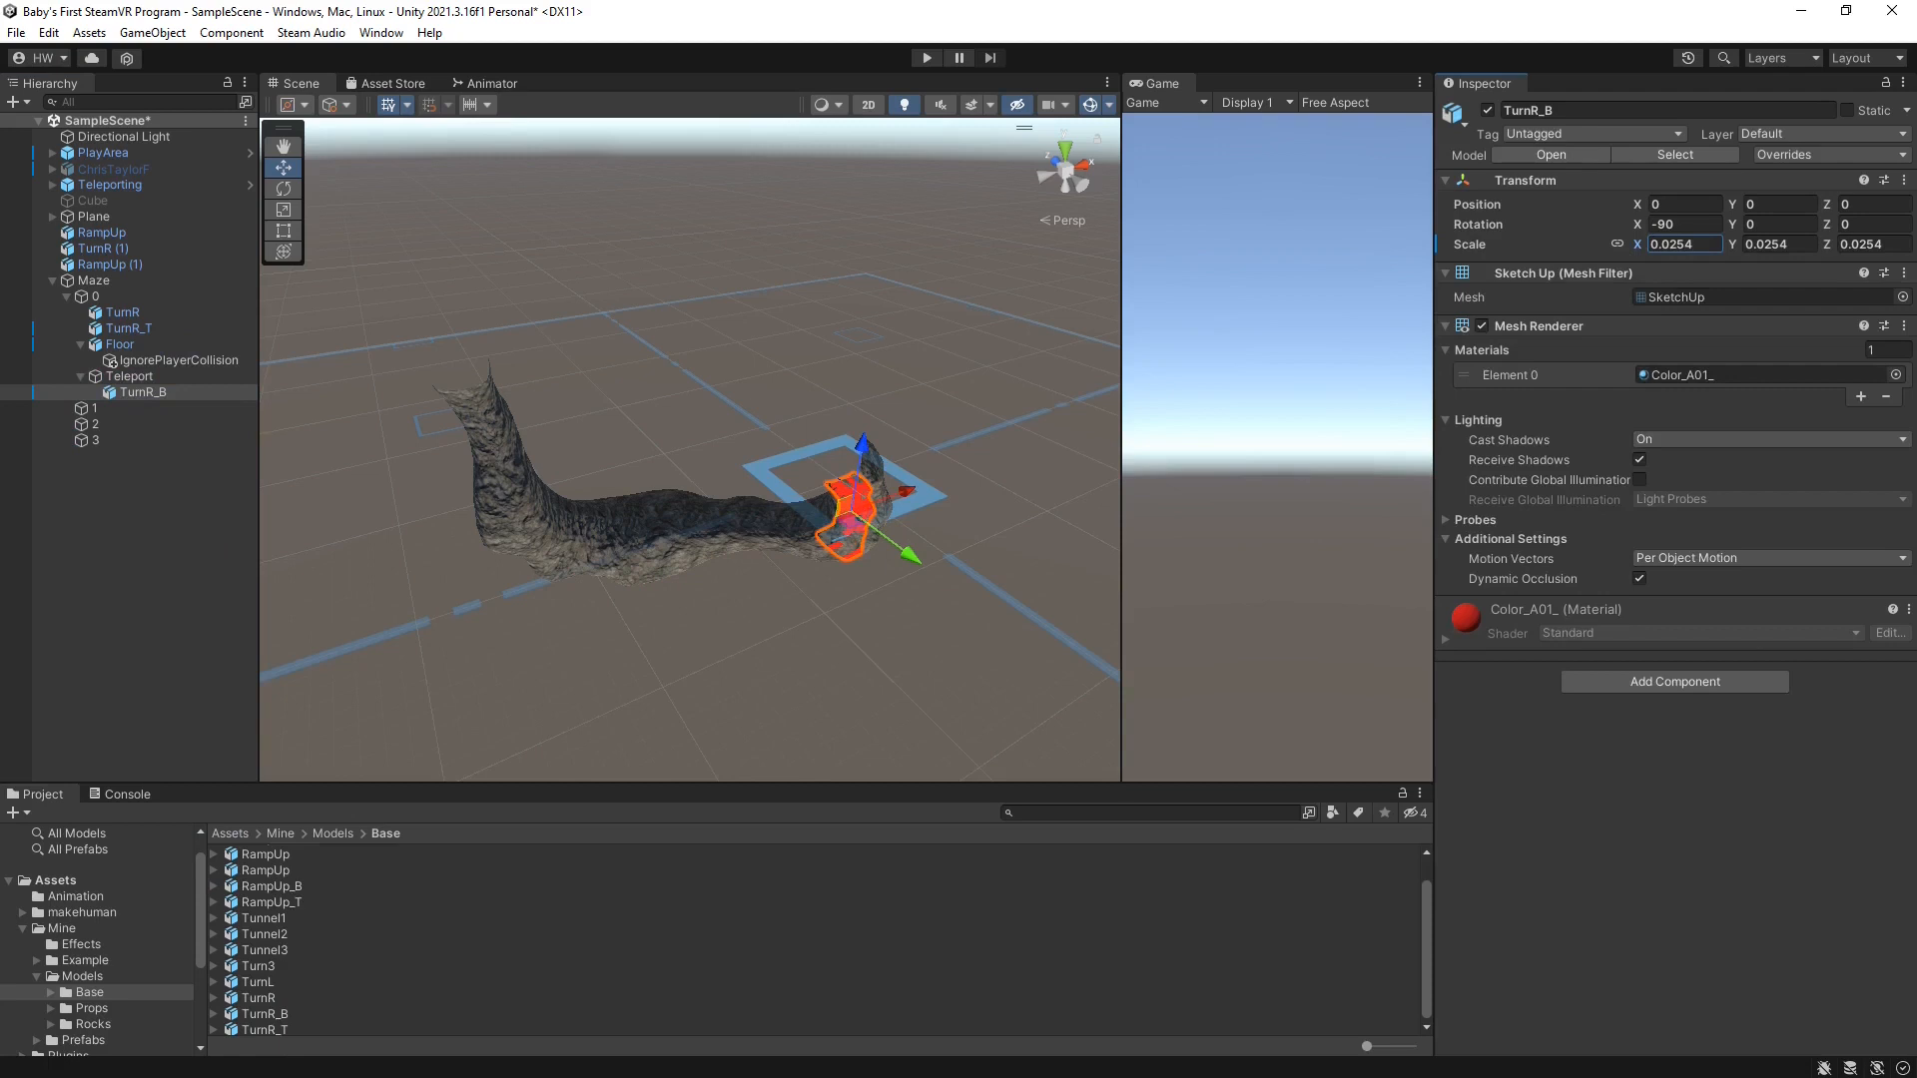
Add a Mesh Collider and a Teleport Area script to the TurnR_B model under Teleport
{"action": "left_click", "coordinate": [1707, 681]}
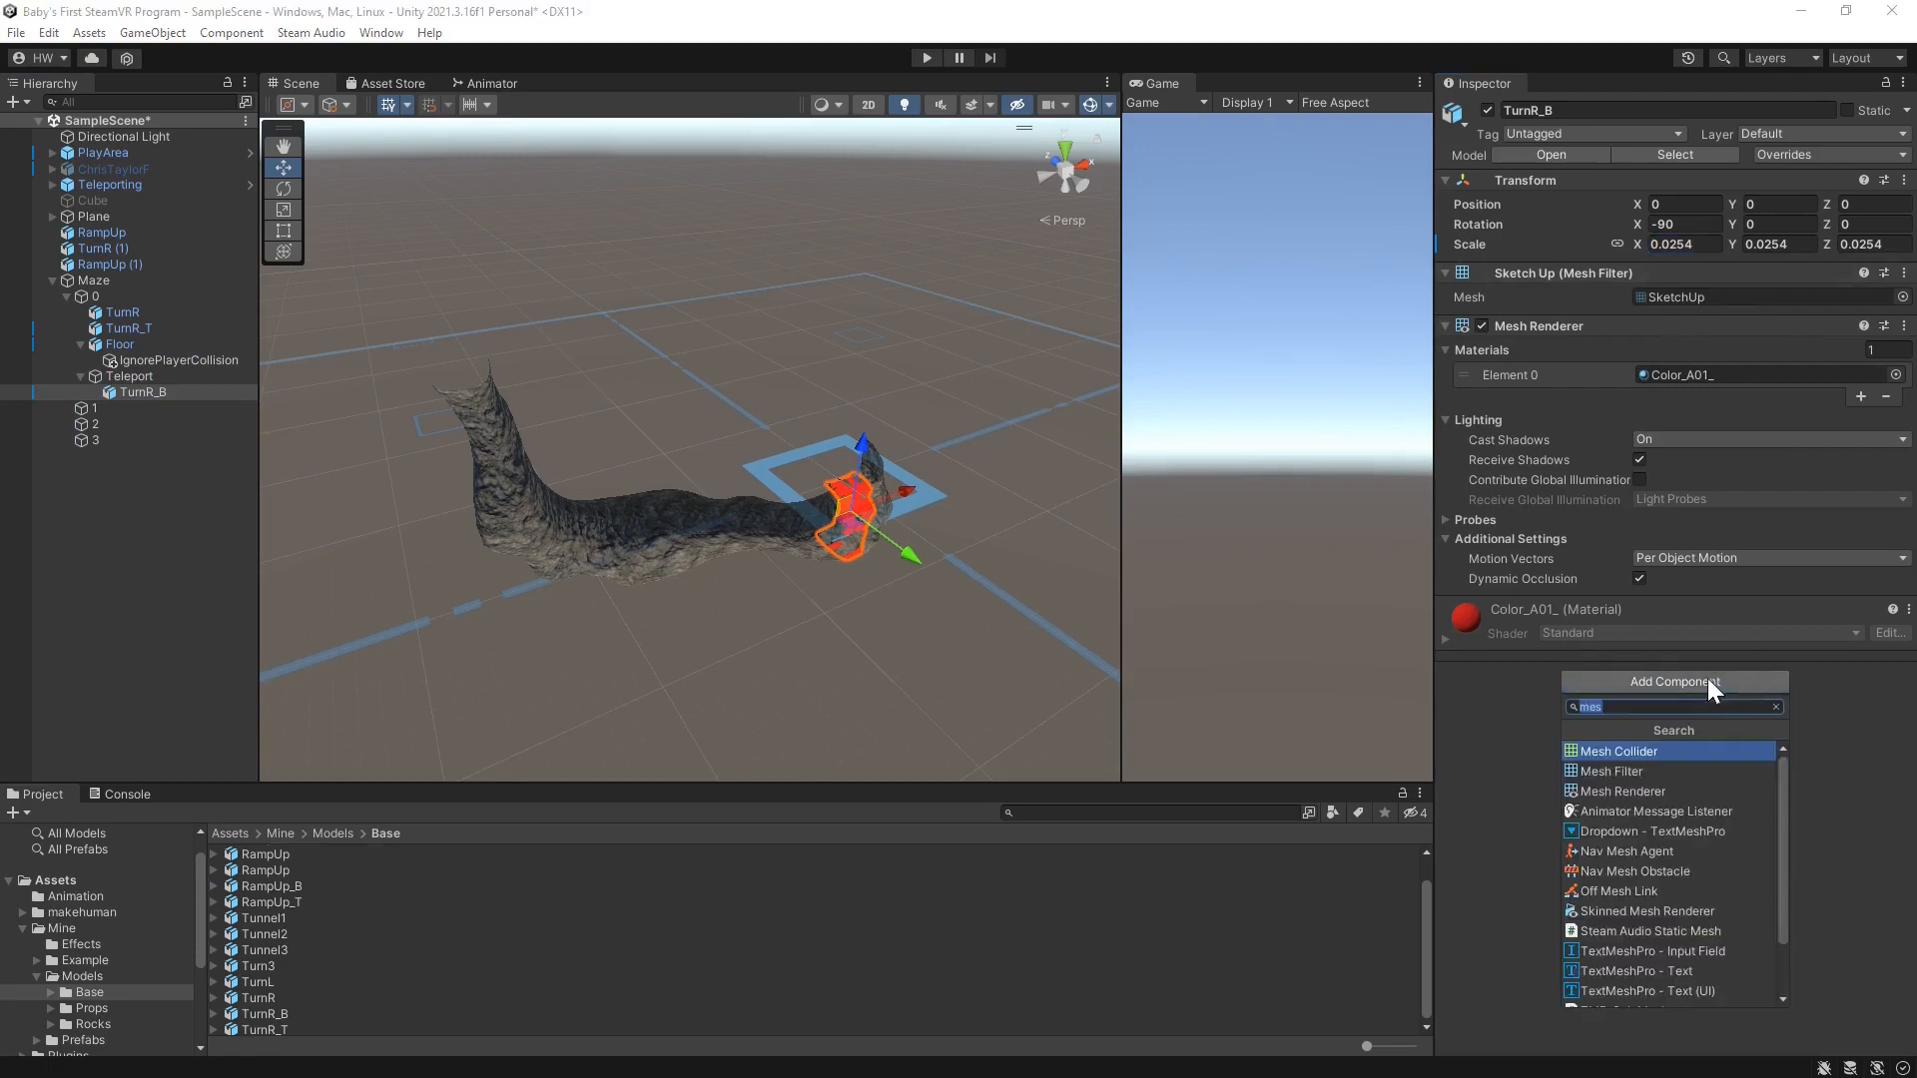
{"action": "left_click", "coordinate": [1640, 755]}
{"action": "left_click", "coordinate": [1695, 815]}
{"action": "type", "text": "teleport"}
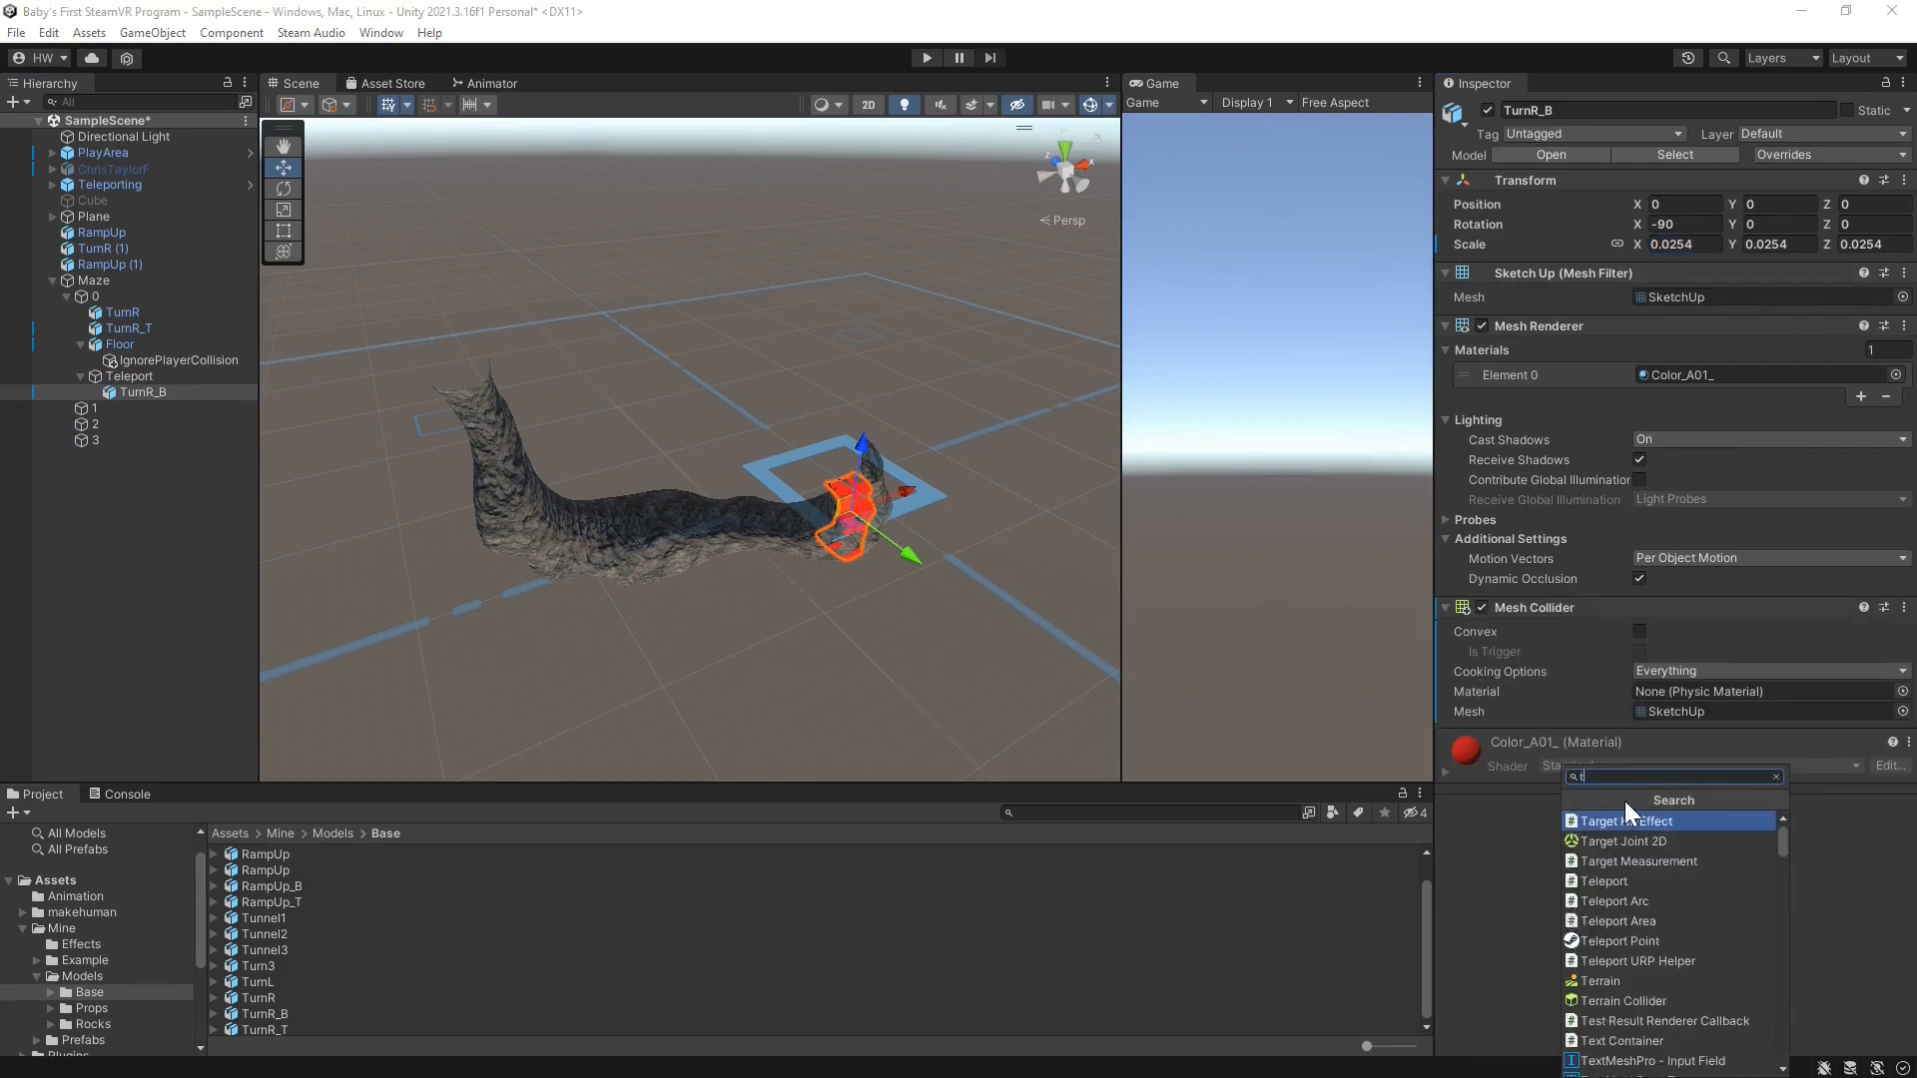
{"action": "left_click", "coordinate": [1640, 865]}
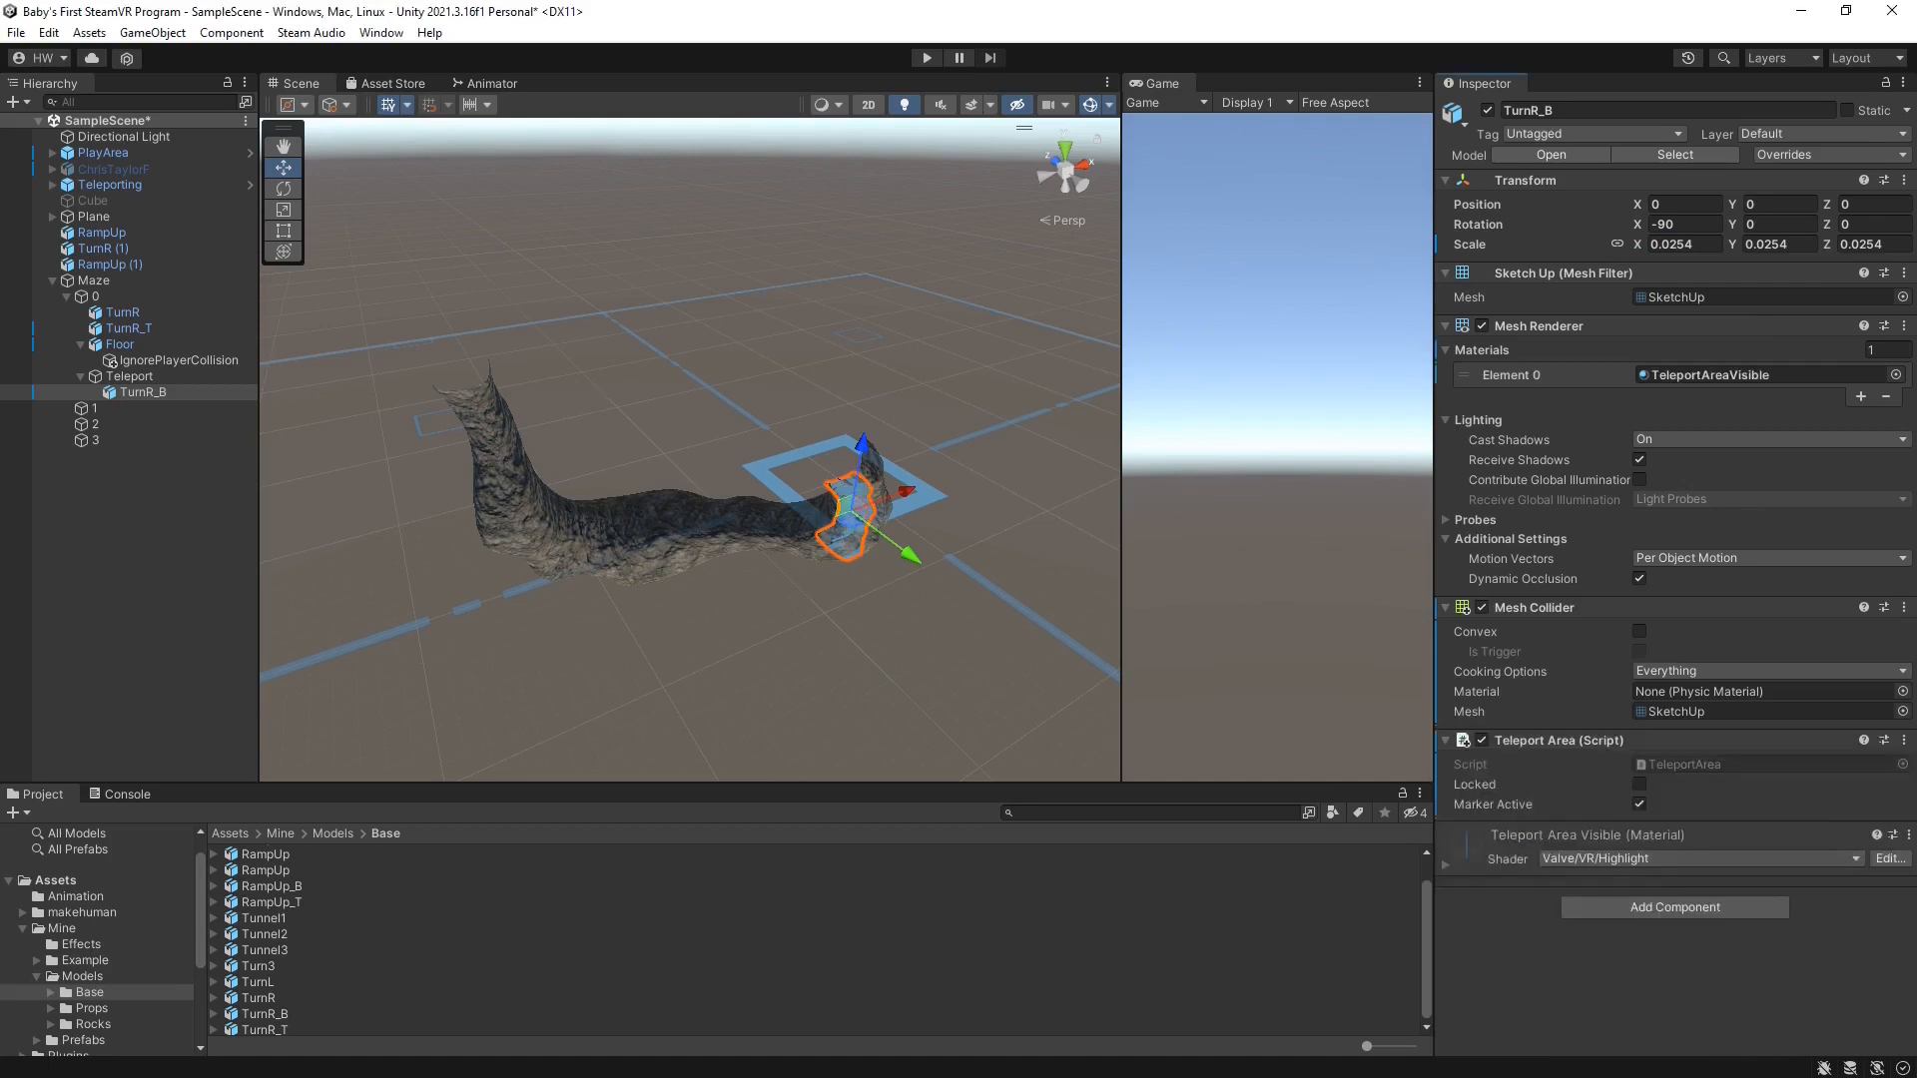
Raise the Teleport object by setting its Y position to 0.1
{"action": "double_click", "coordinate": [150, 395]}
{"action": "mouse_move", "coordinate": [769, 594]}
{"action": "middle_mouse_down"}
{"action": "mouse_move", "coordinate": [812, 556]}
{"action": "mouse_move", "coordinate": [785, 605]}
{"action": "mouse_move", "coordinate": [796, 569]}
{"action": "middle_mouse_up"}
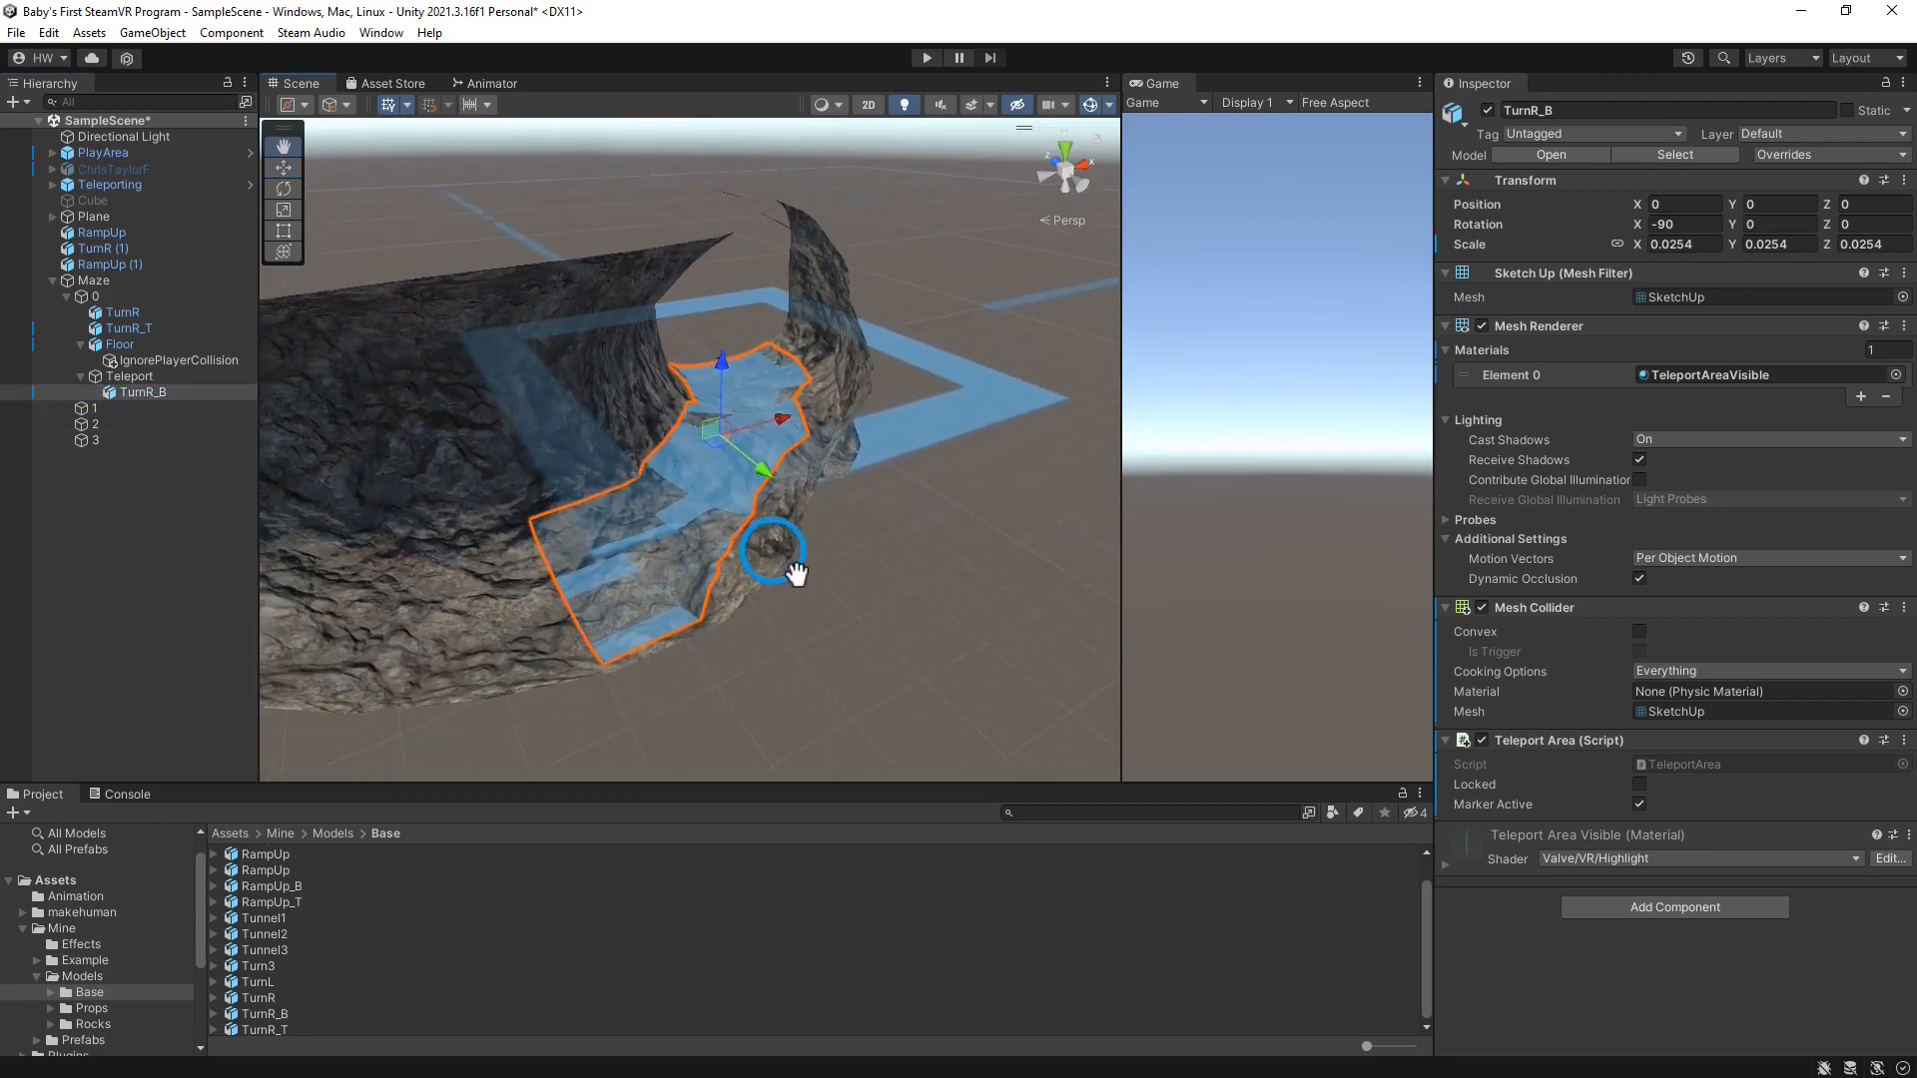
{"action": "left_click", "coordinate": [150, 377]}
{"action": "left_click", "coordinate": [1750, 186]}
{"action": "type", "text": "0.1"}
{"action": "key", "text": "Return"}
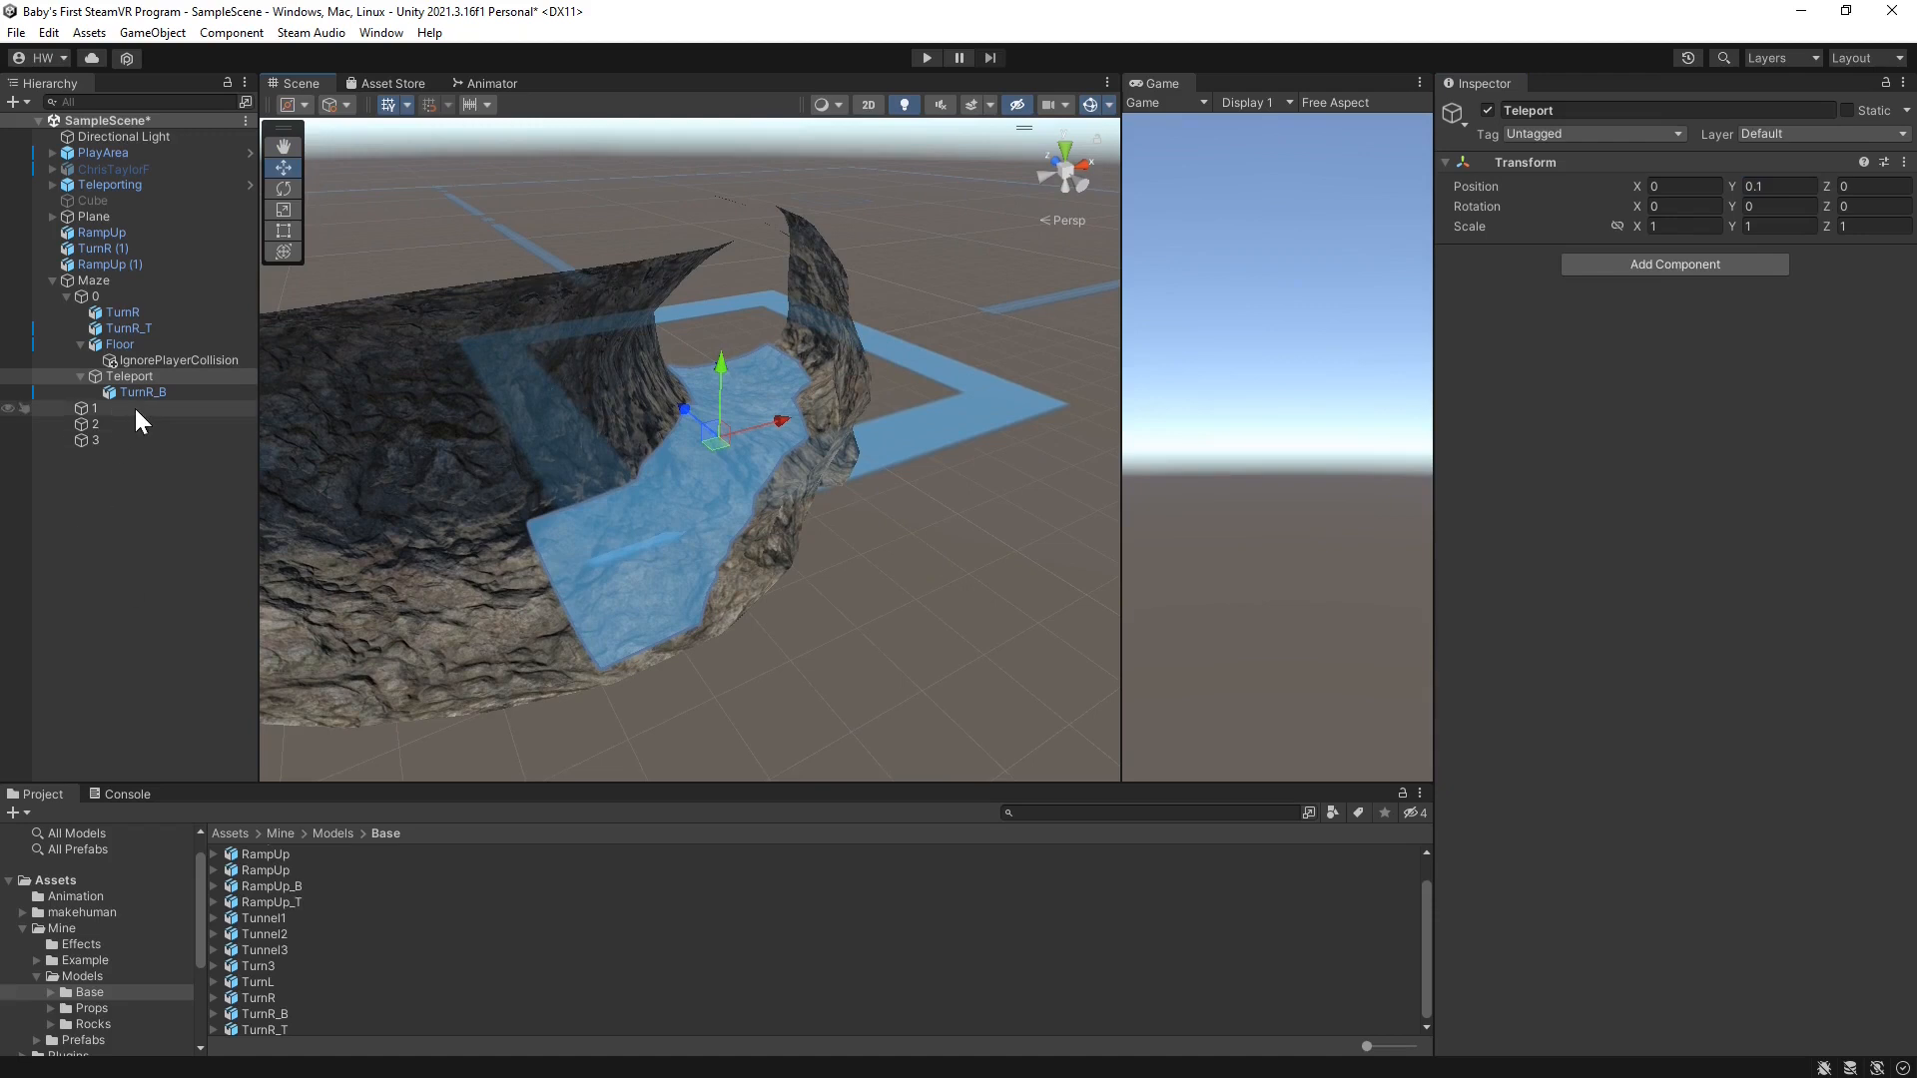
Add an empty child object named IgnorePlayerCollision under Teleport's TurnR_B
{"action": "left_click", "coordinate": [140, 393]}
{"action": "left_click", "coordinate": [152, 33]}
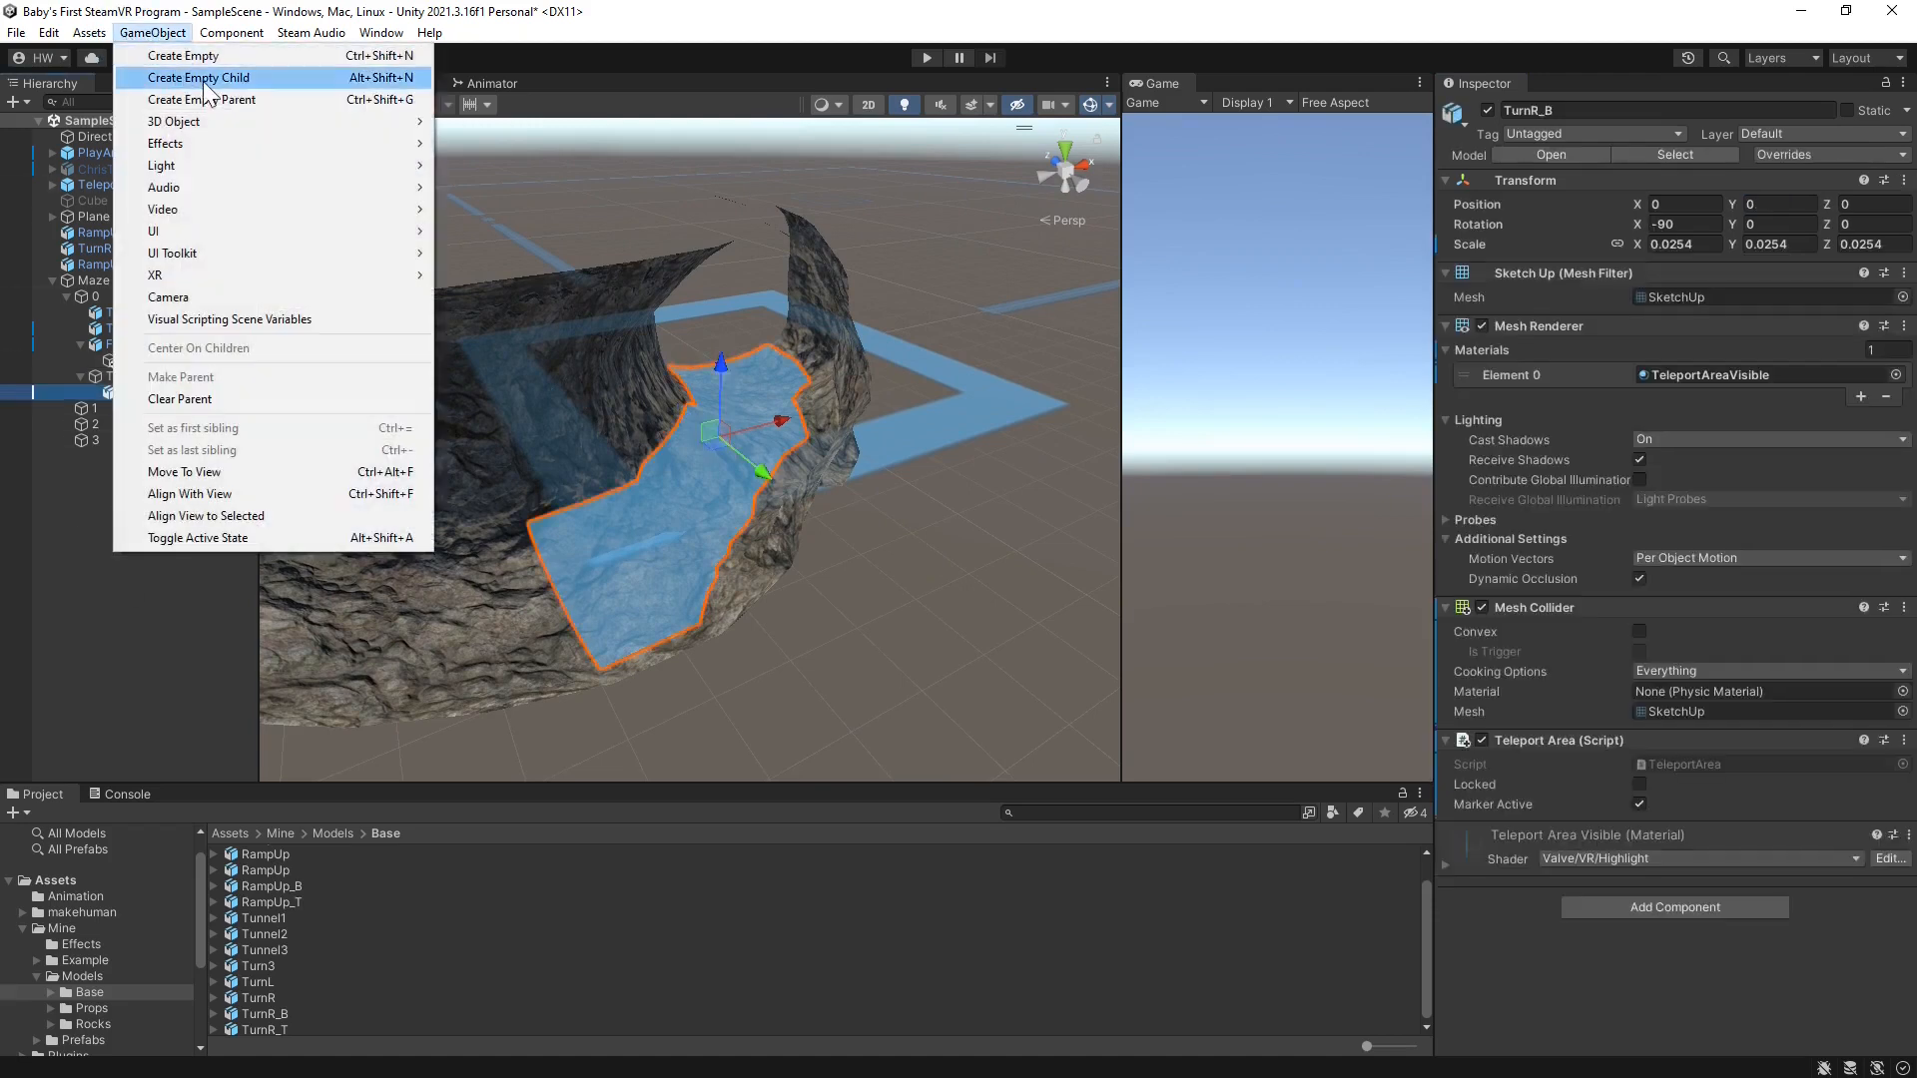
{"action": "left_click", "coordinate": [205, 87]}
{"action": "type", "text": "Igno"}
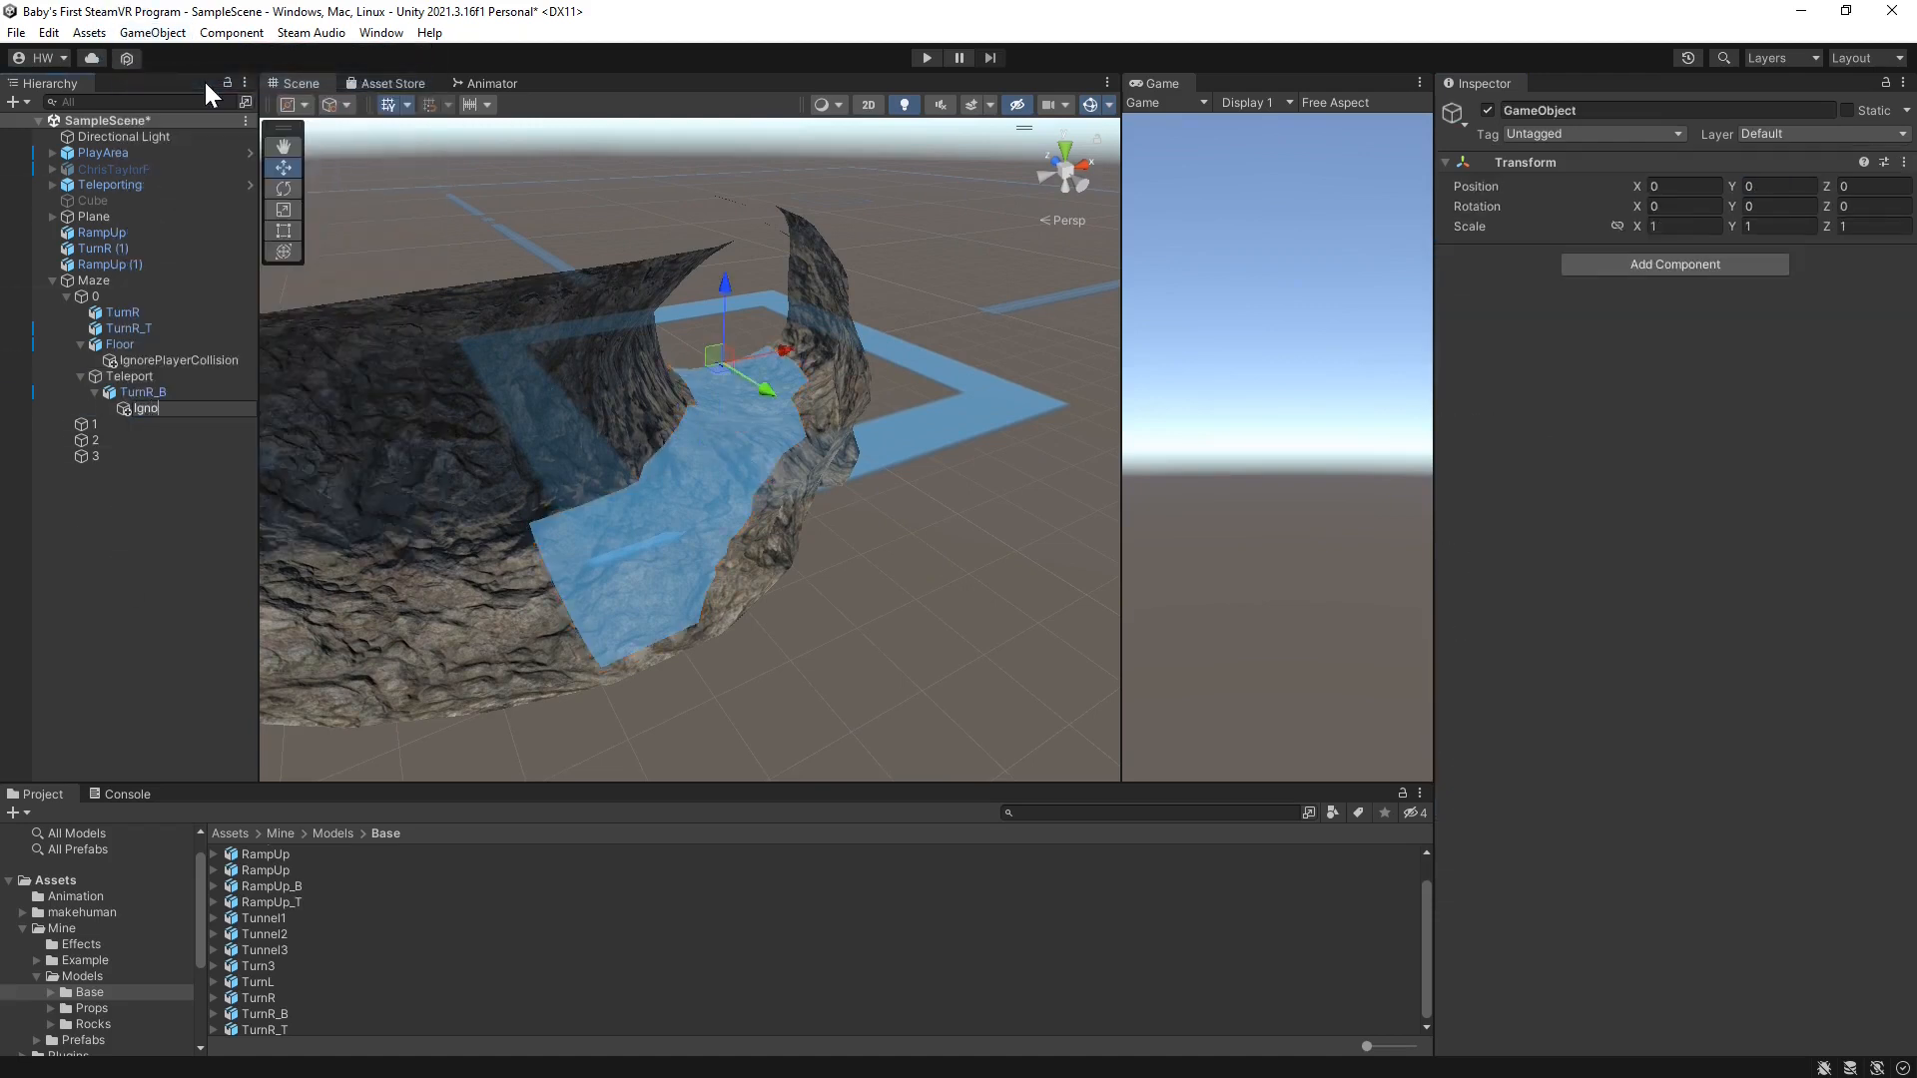
{"action": "type", "text": "rePlayerCollision"}
{"action": "key", "text": "Return"}
Replace the empty maze piece 2 with a duplicate of piece 0, renamed 2 and ordered between pieces 1 and 3
{"action": "scroll", "coordinate": [734, 525], "scroll_direction": "down", "scroll_amount": 2}
{"action": "scroll", "coordinate": [843, 530], "scroll_direction": "down", "scroll_amount": 5}
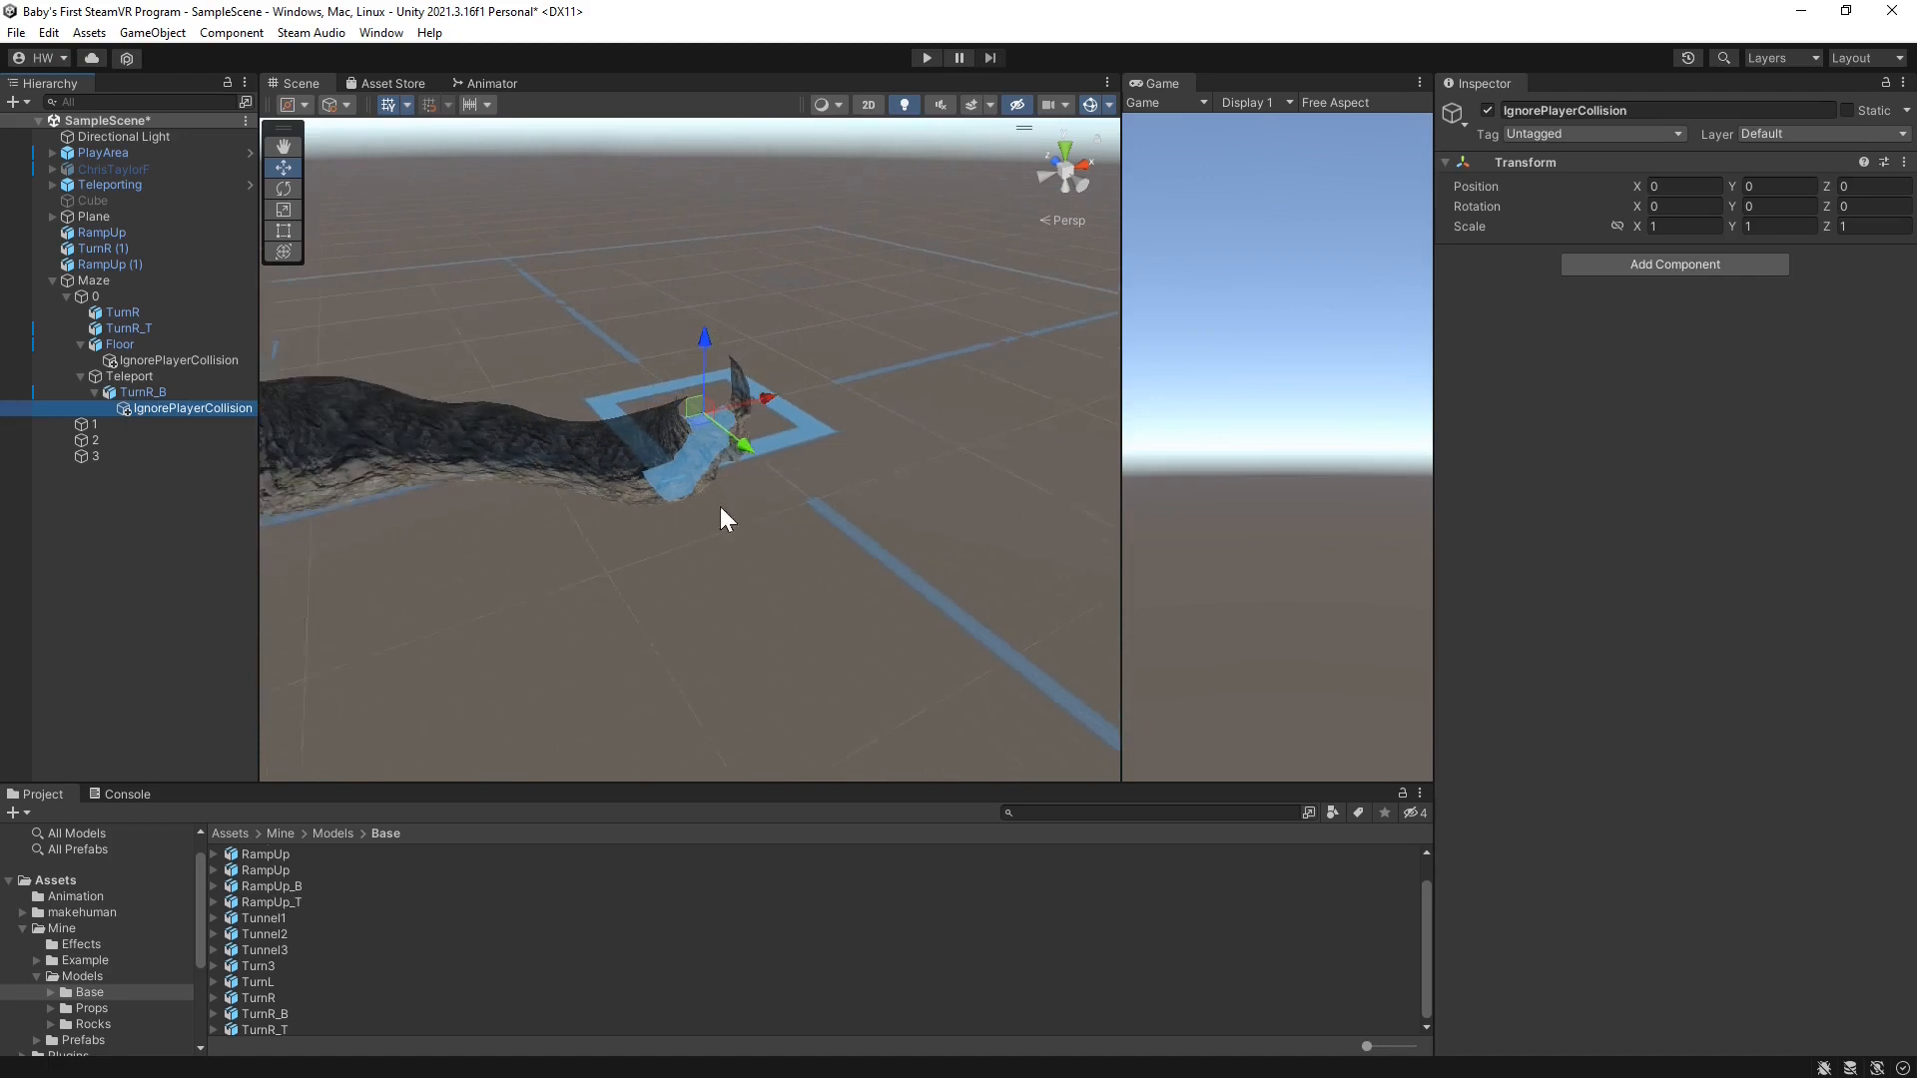
{"action": "middle_click_drag", "start_coordinate": [560, 479], "coordinate": [721, 512]}
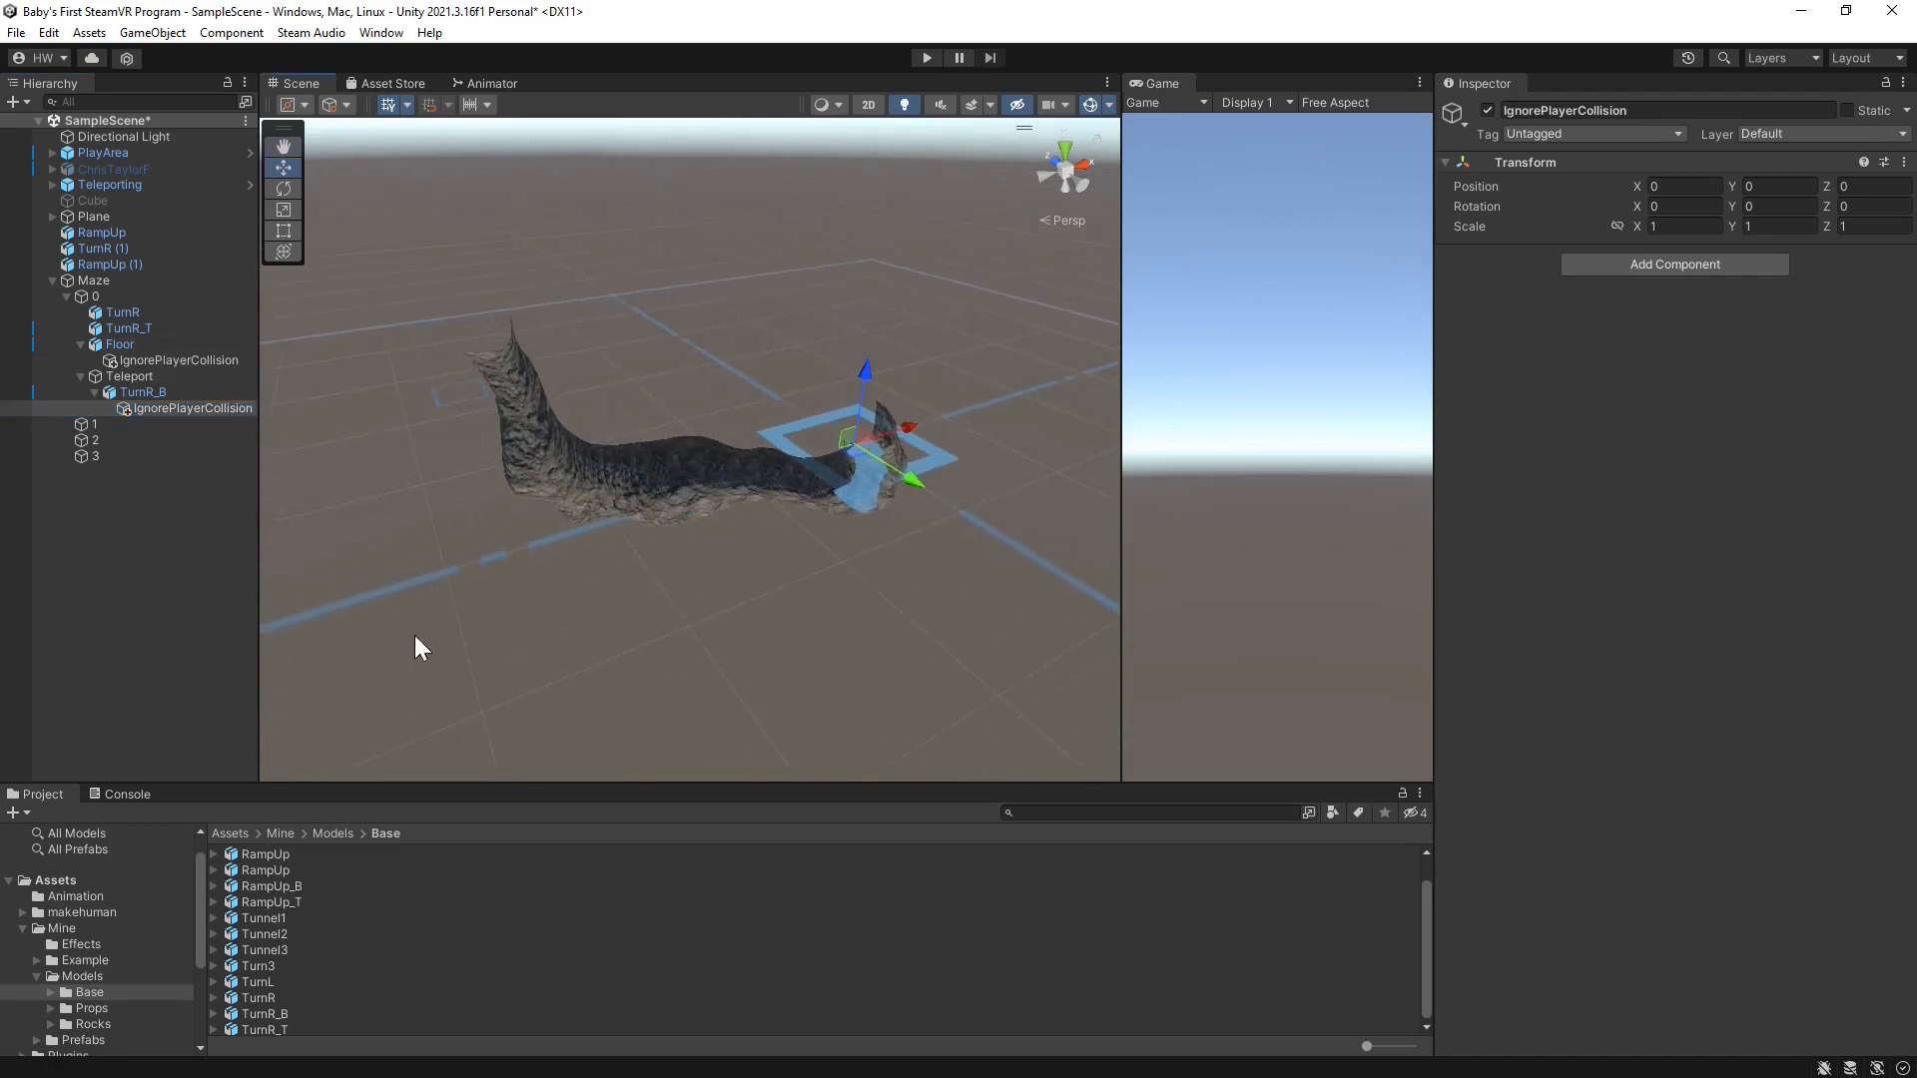
{"action": "left_click", "coordinate": [98, 297]}
{"action": "key", "text": "ctrl+d"}
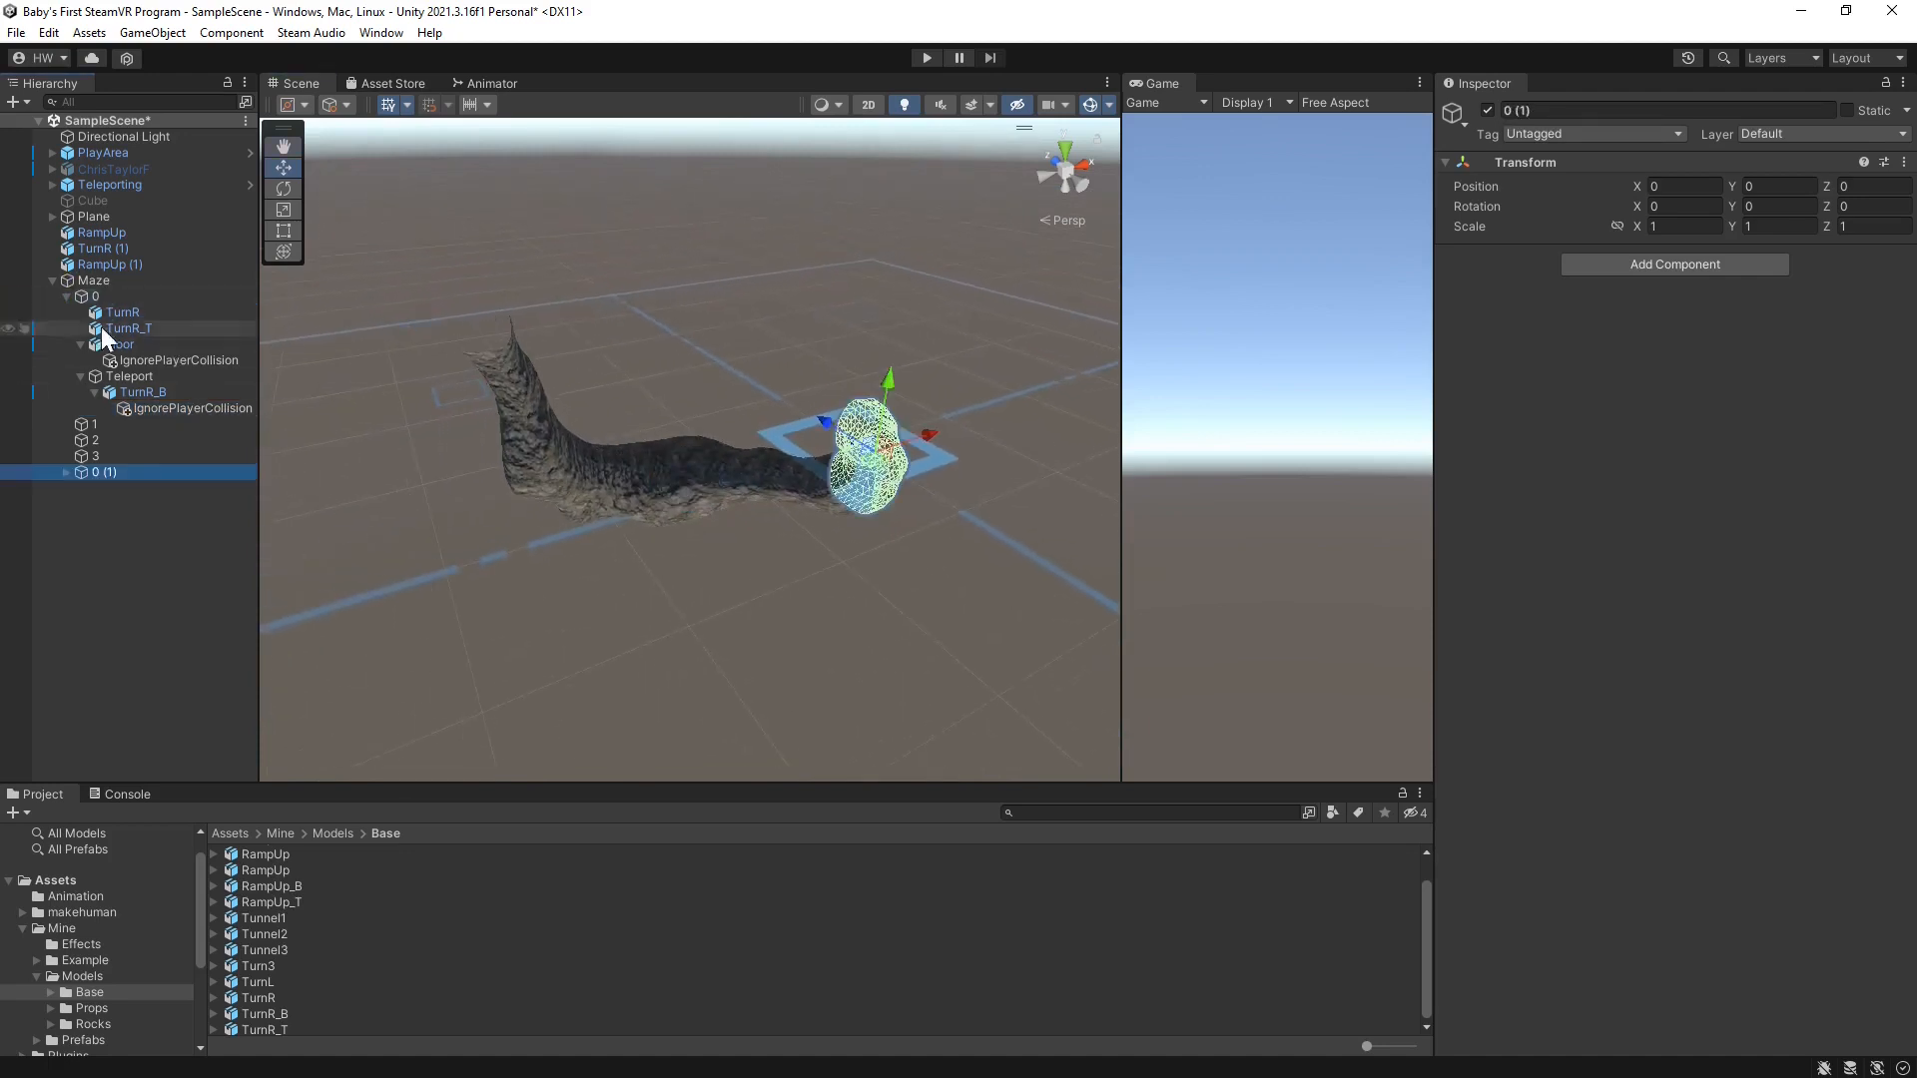
{"action": "left_click", "coordinate": [104, 441]}
{"action": "key", "text": "Delete"}
{"action": "left_click", "coordinate": [110, 455]}
{"action": "key", "text": "F2"}
{"action": "type", "text": "2"}
{"action": "key", "text": "Return"}
{"action": "left_click_drag", "start_coordinate": [104, 459], "coordinate": [102, 433]}
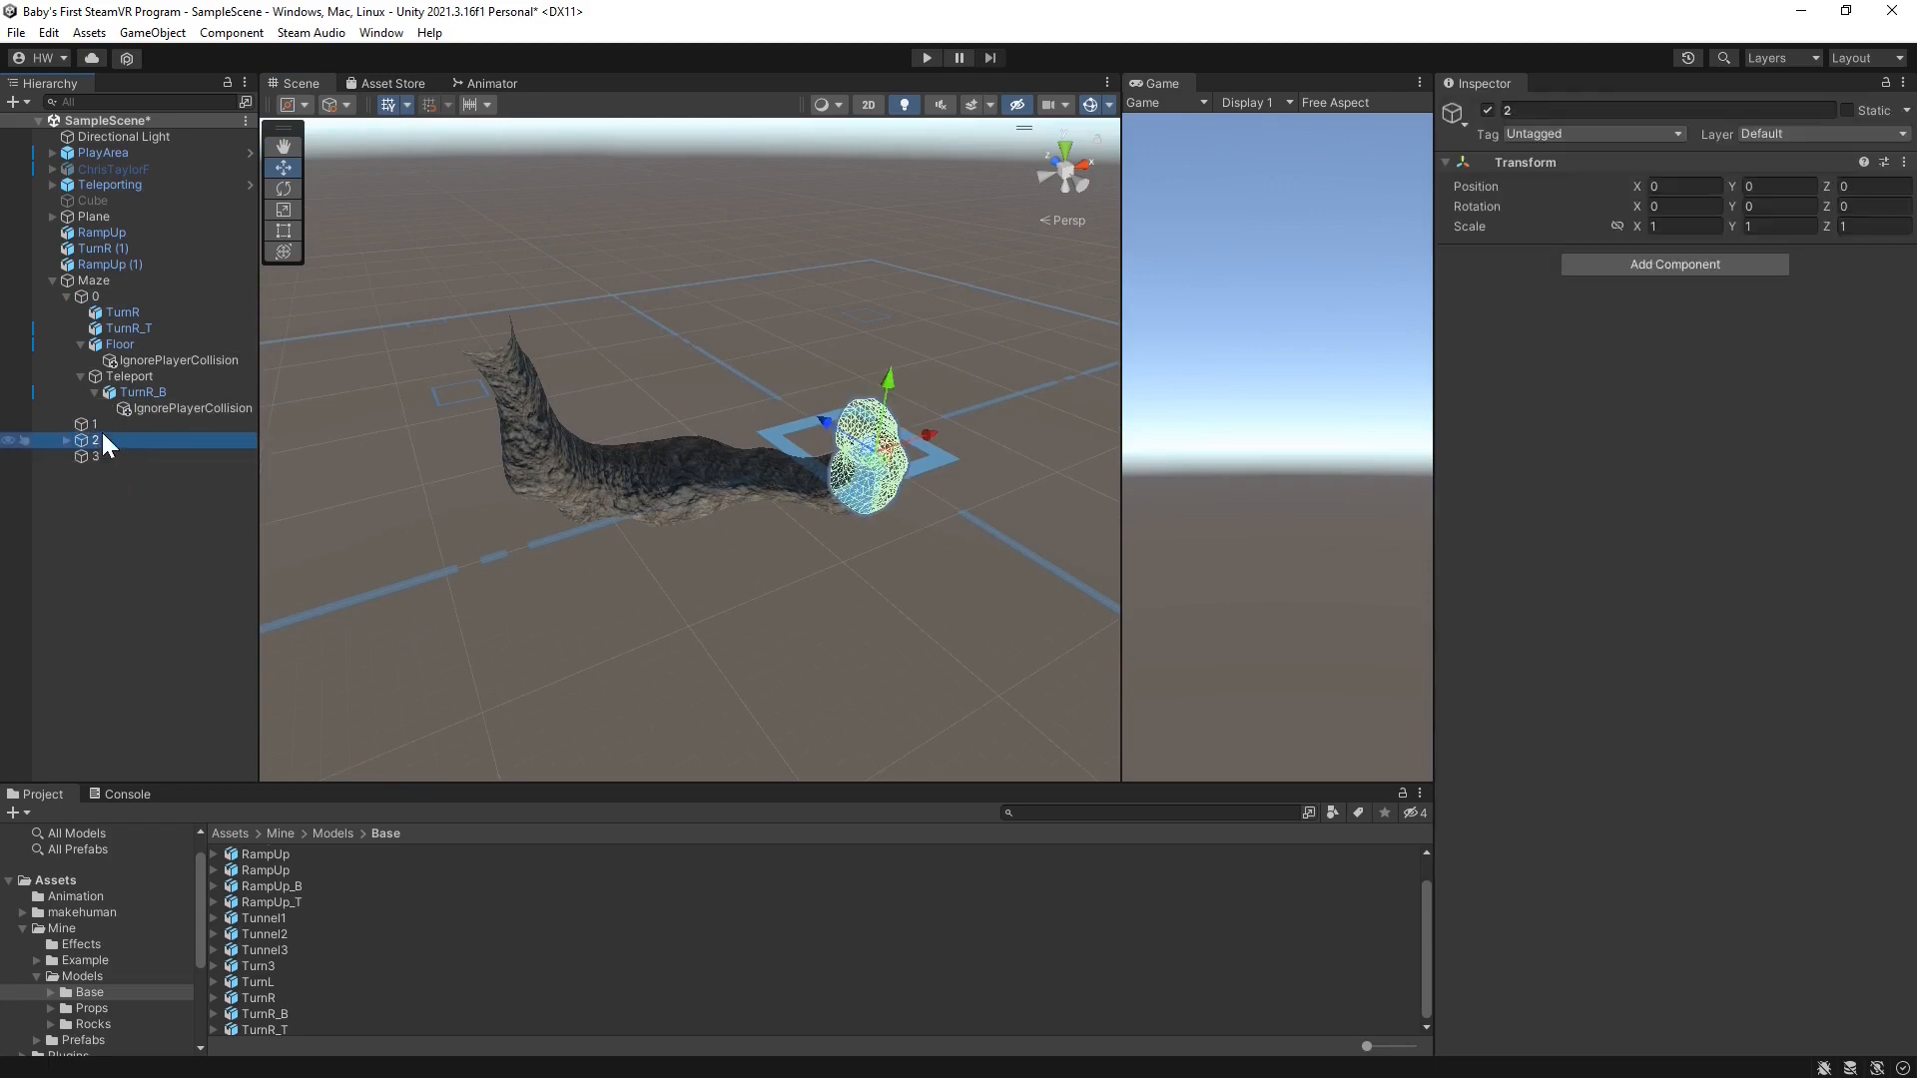
Set maze piece 2's position to X -18, Y 4, Z -6 and its Y rotation to 90
{"action": "type", "text": "-18"}
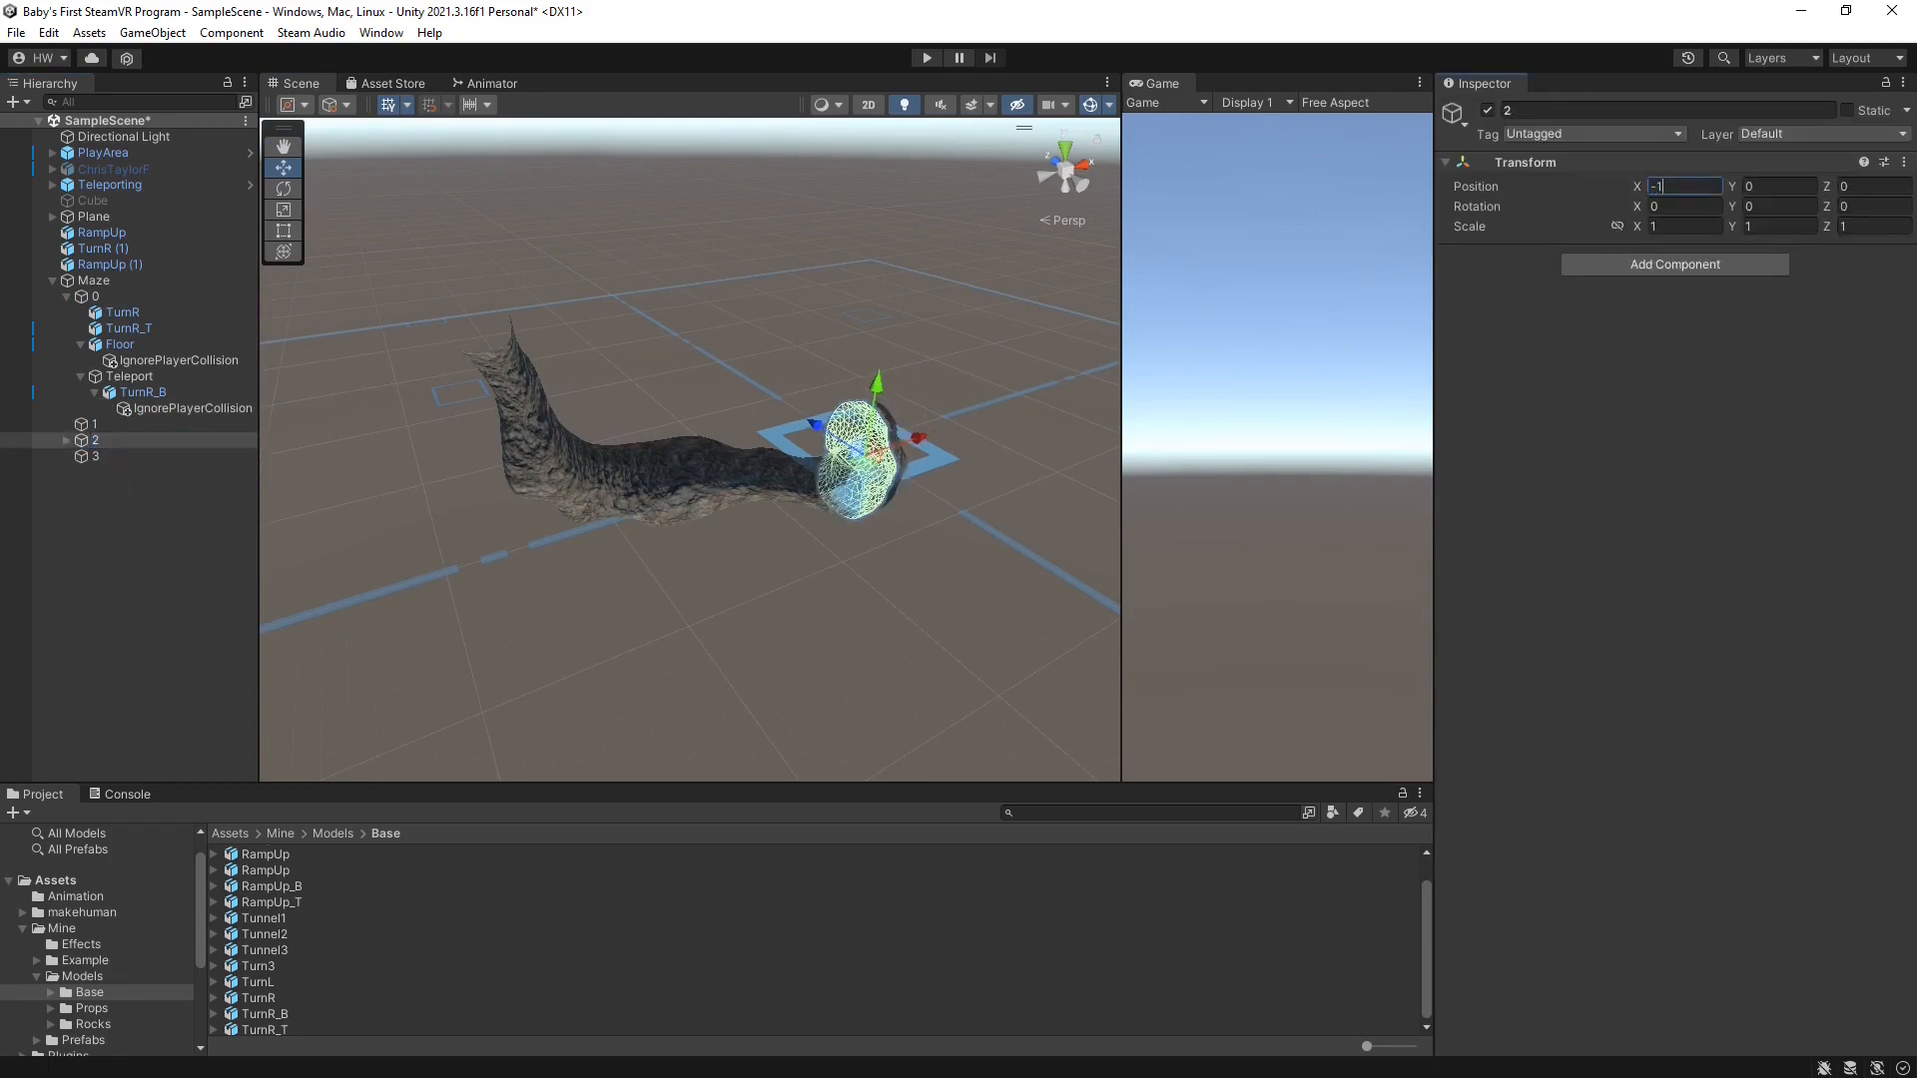
{"action": "key", "text": "Tab"}
{"action": "type", "text": "4"}
{"action": "key", "text": "Tab"}
{"action": "type", "text": "-6"}
{"action": "key", "text": "Tab"}
{"action": "key", "text": "Tab"}
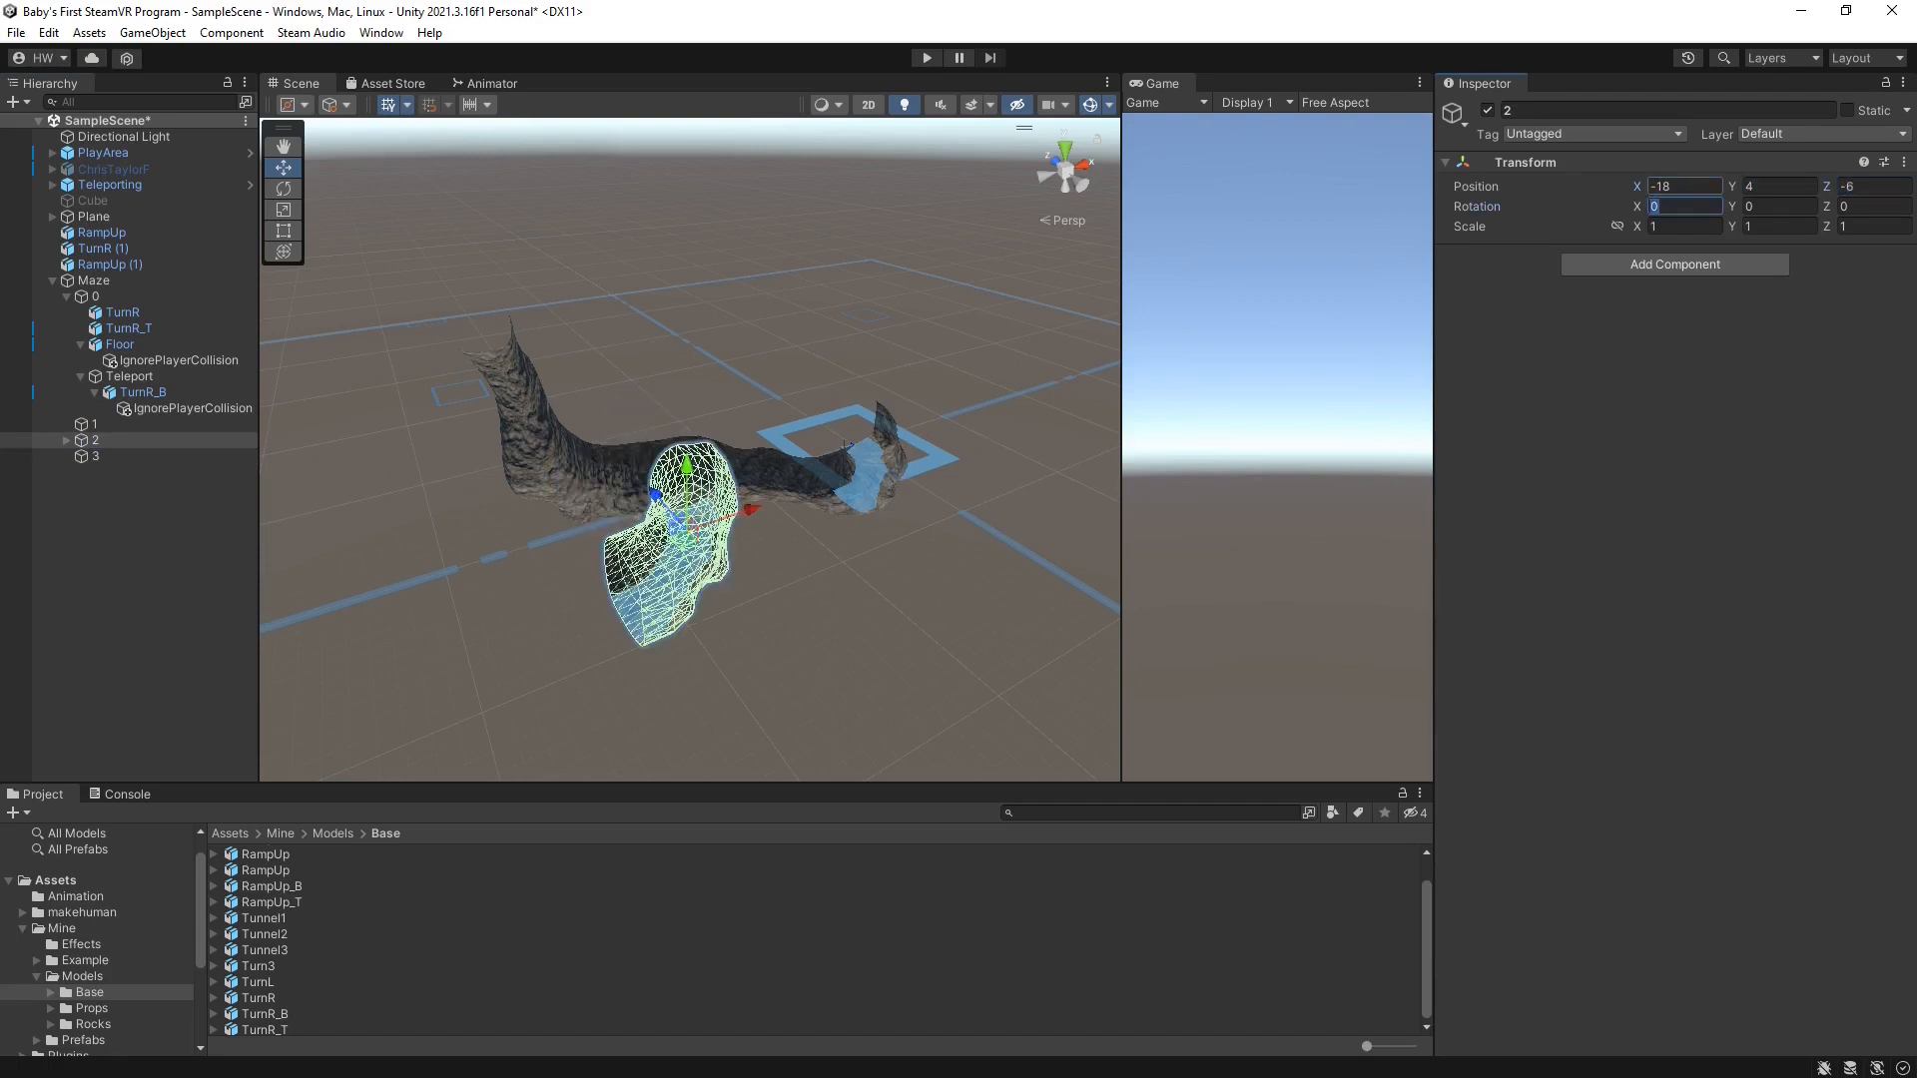
{"action": "type", "text": "90"}
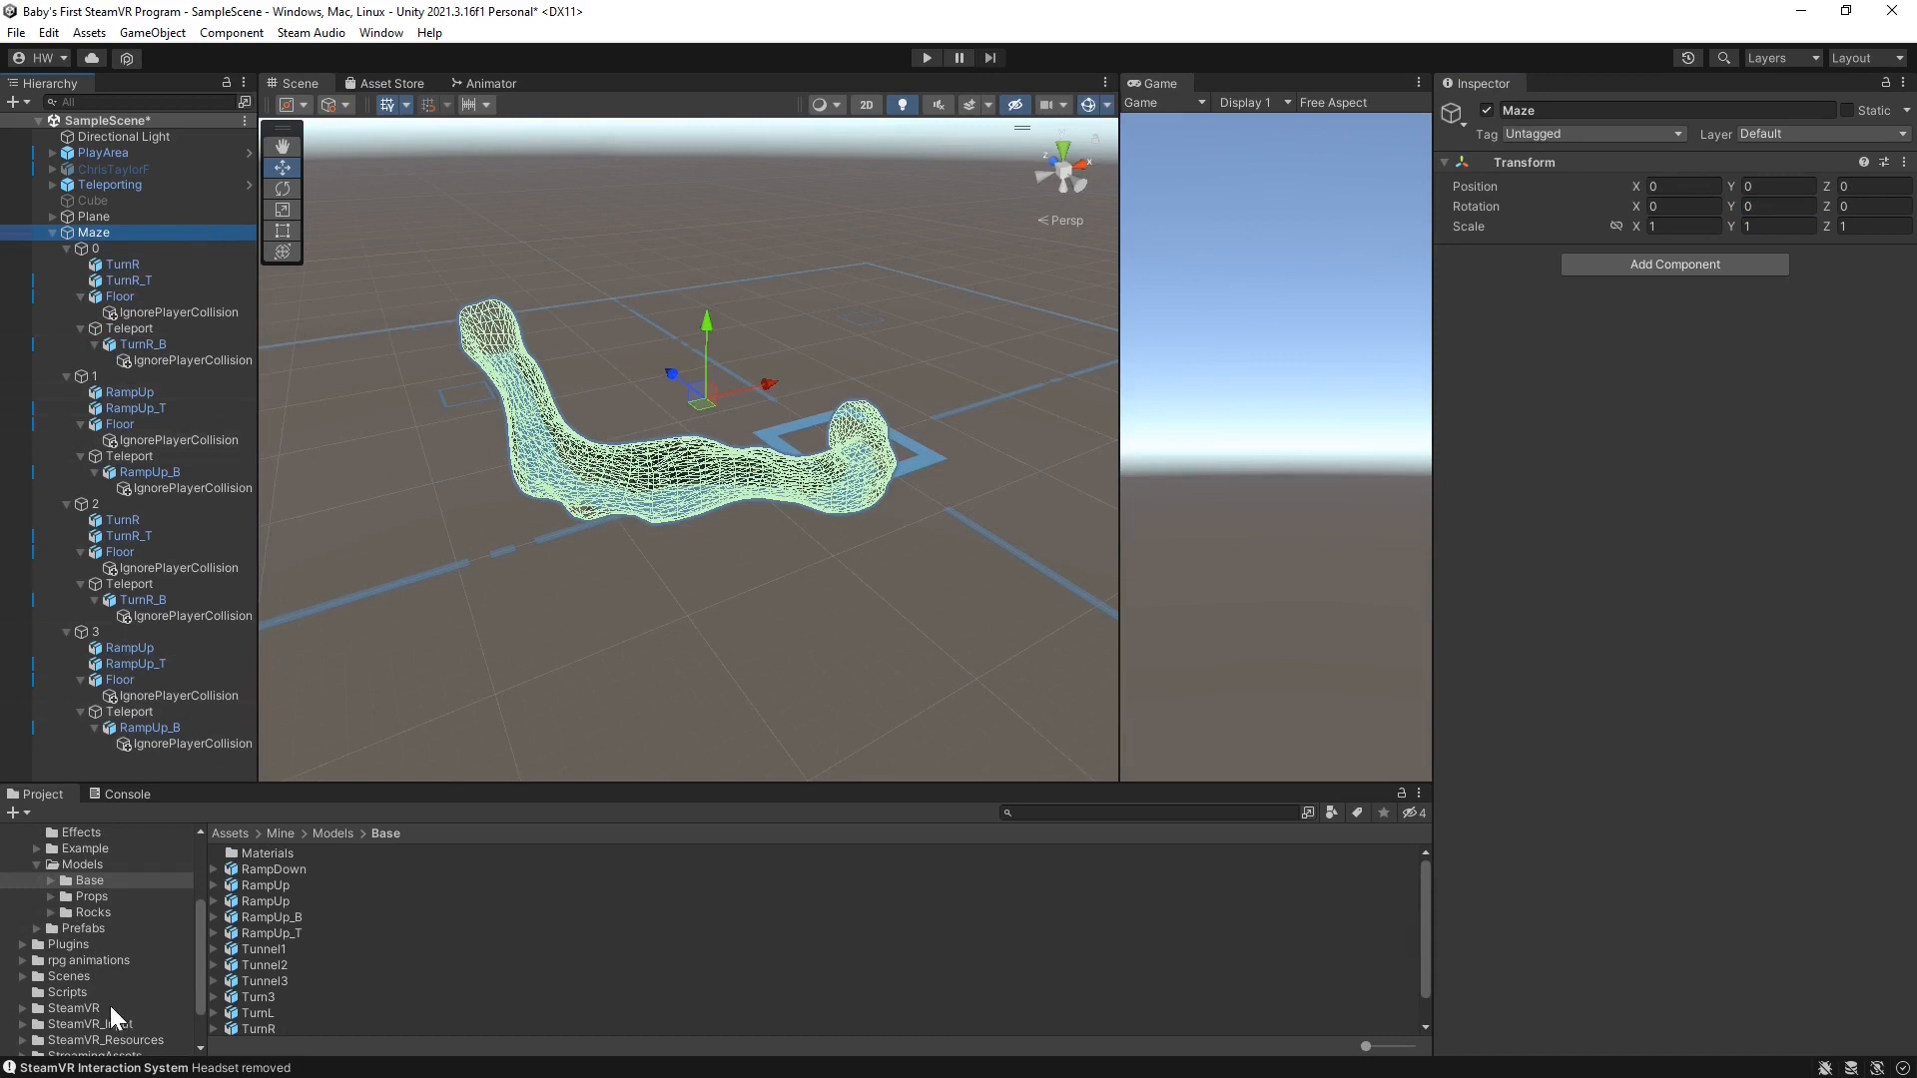
Attach the MazePiece script to maze piece 0 with Range Lo 0 and Range Hi 2
{"action": "left_click", "coordinate": [68, 993]}
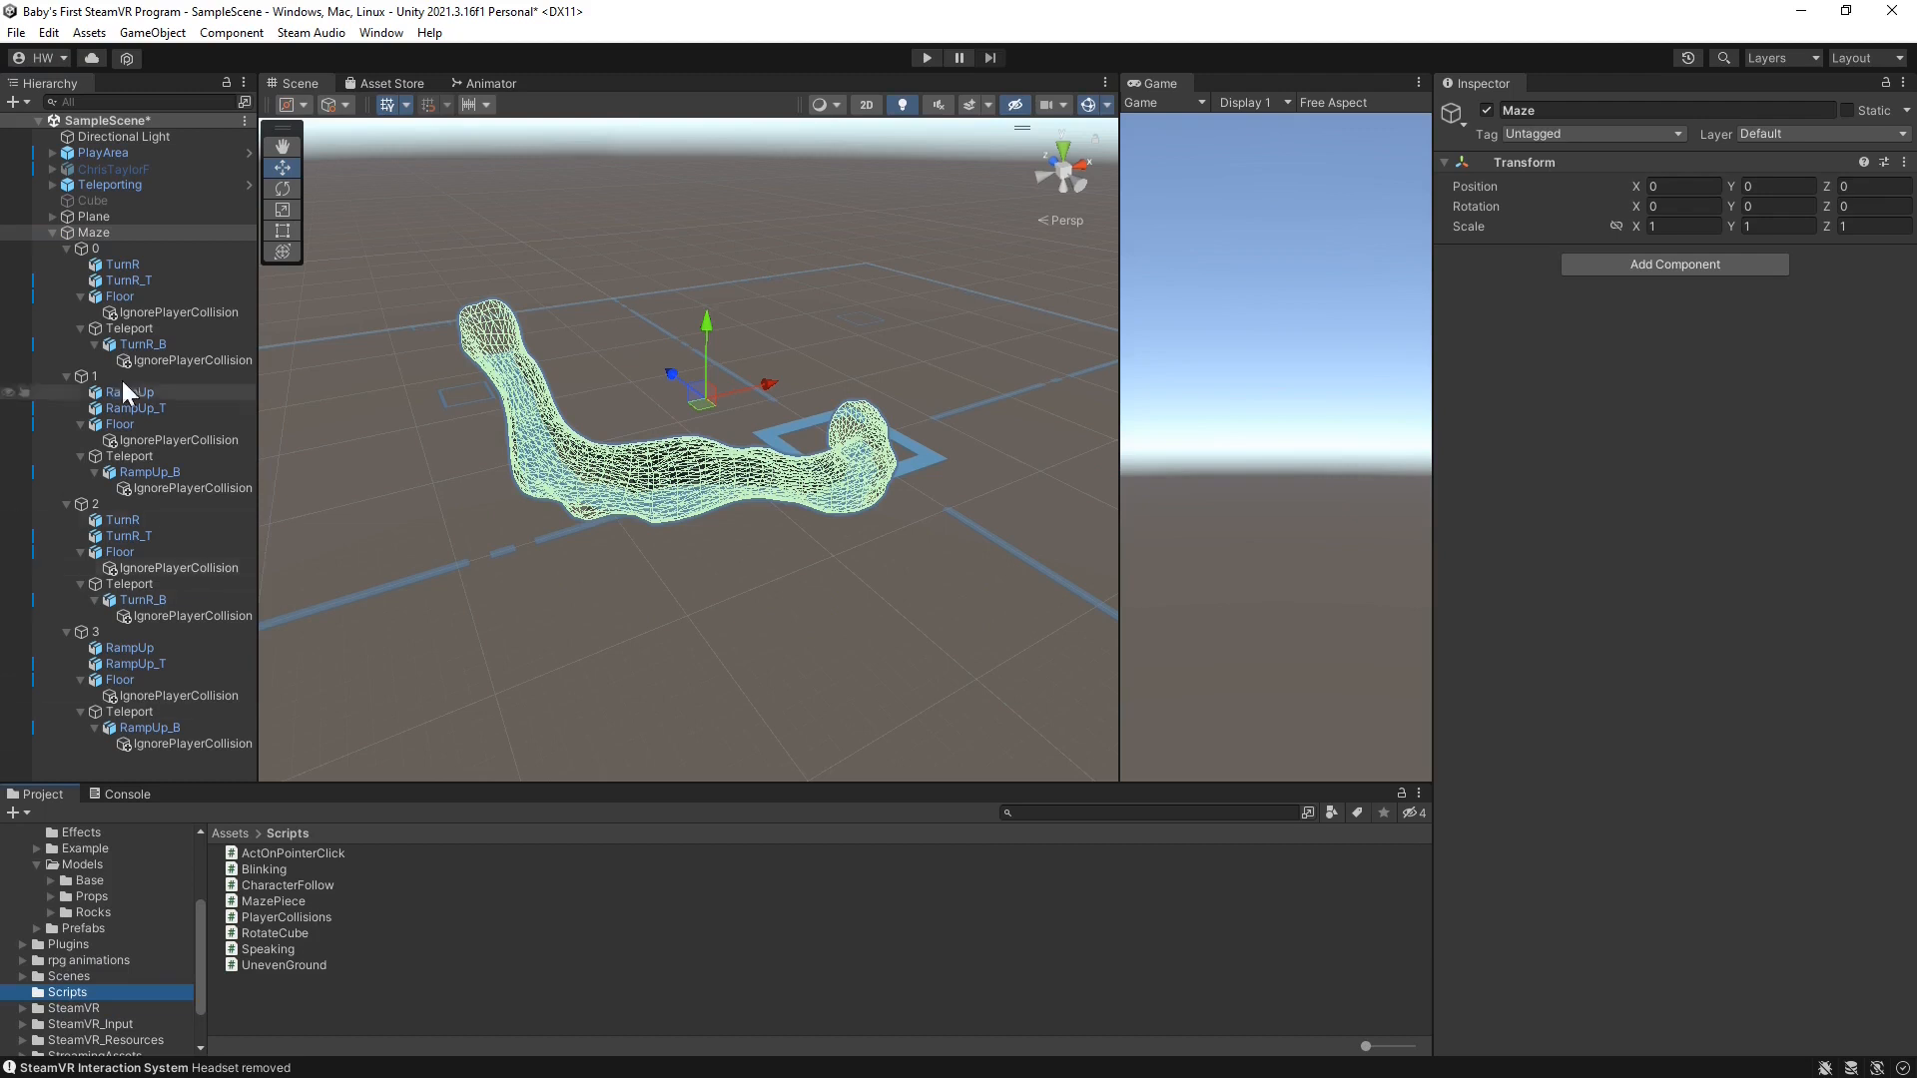
{"action": "left_click", "coordinate": [122, 252]}
{"action": "left_click_drag", "start_coordinate": [274, 902], "coordinate": [1538, 888]}
{"action": "left_click", "coordinate": [1702, 299]}
{"action": "key", "text": "Tab"}
{"action": "type", "text": "2"}
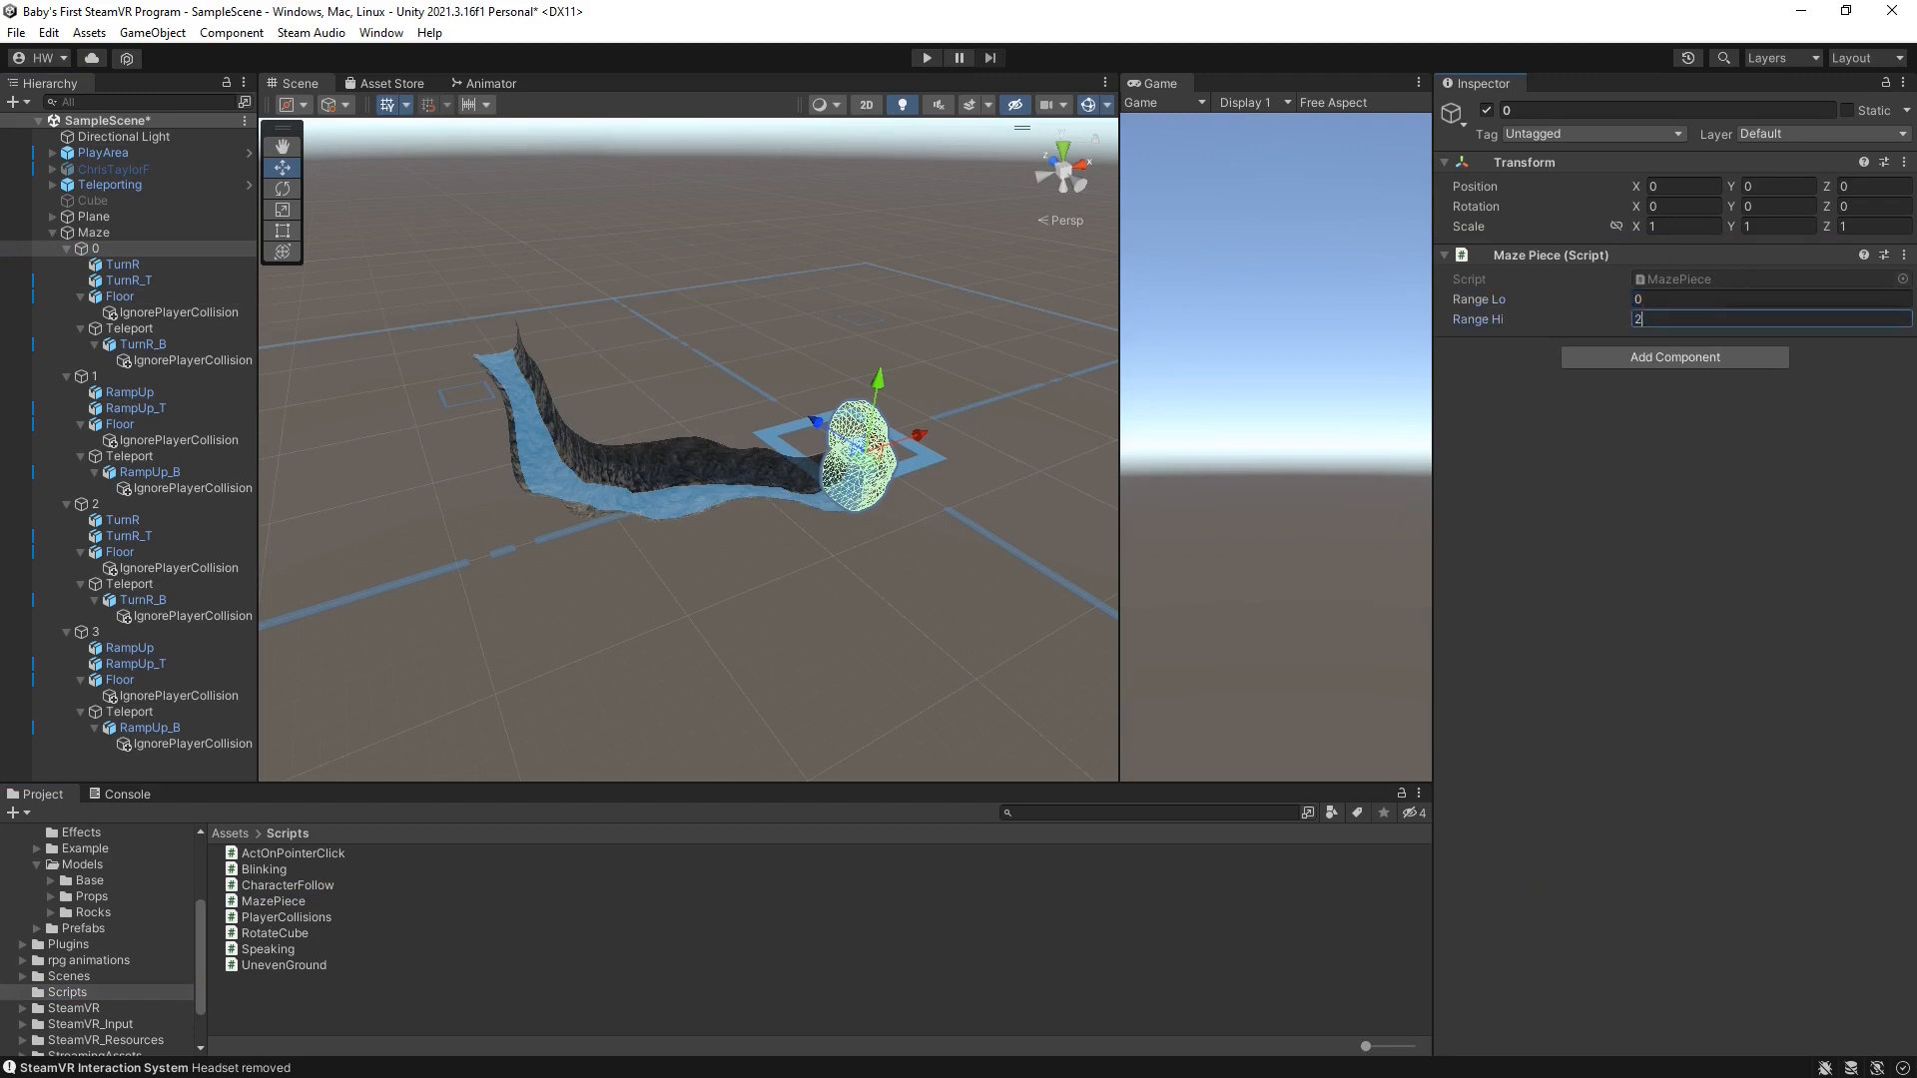
Attach the MazePiece script to maze piece 1 with Range Lo 0 and Range Hi 2
{"action": "left_click", "coordinate": [170, 376]}
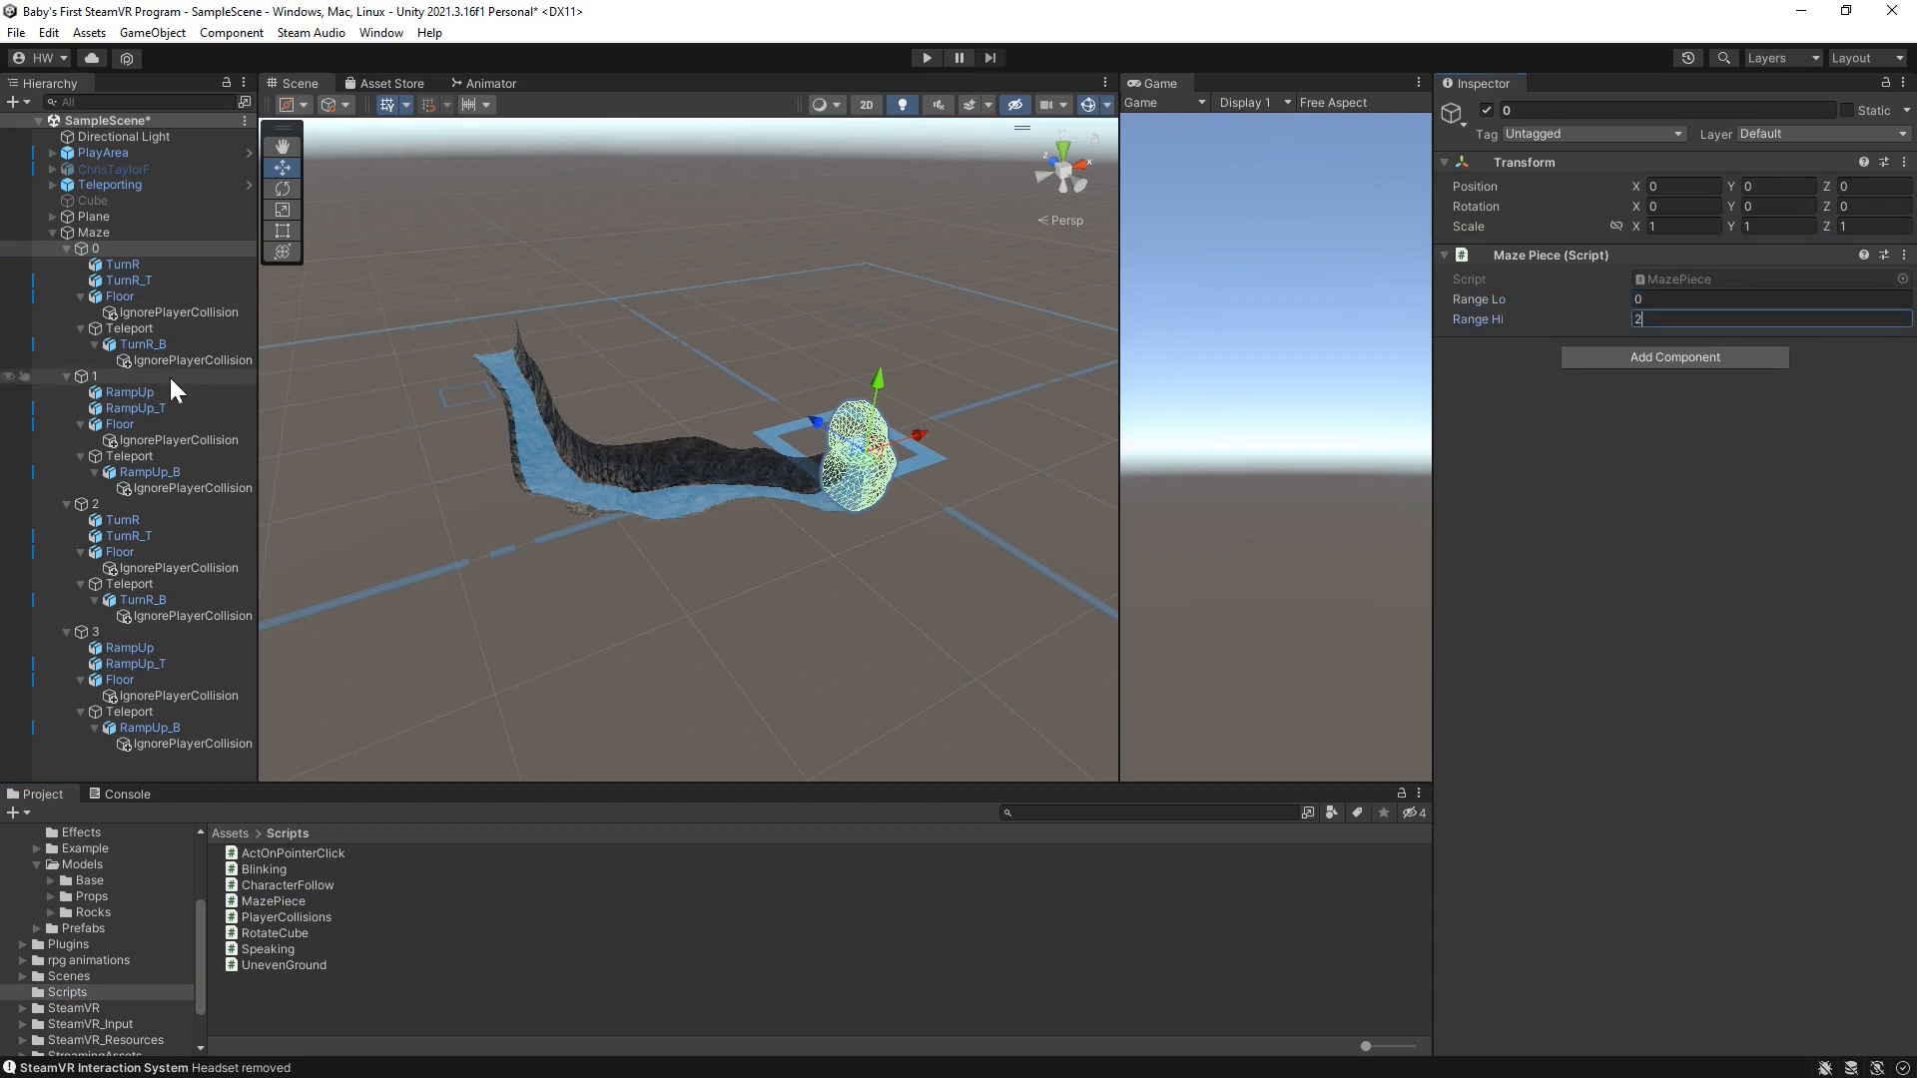
{"action": "left_click_drag", "start_coordinate": [284, 903], "coordinate": [1754, 514]}
{"action": "left_click", "coordinate": [1724, 300]}
{"action": "type", "text": "0"}
{"action": "key", "text": "Tab"}
{"action": "type", "text": "2"}
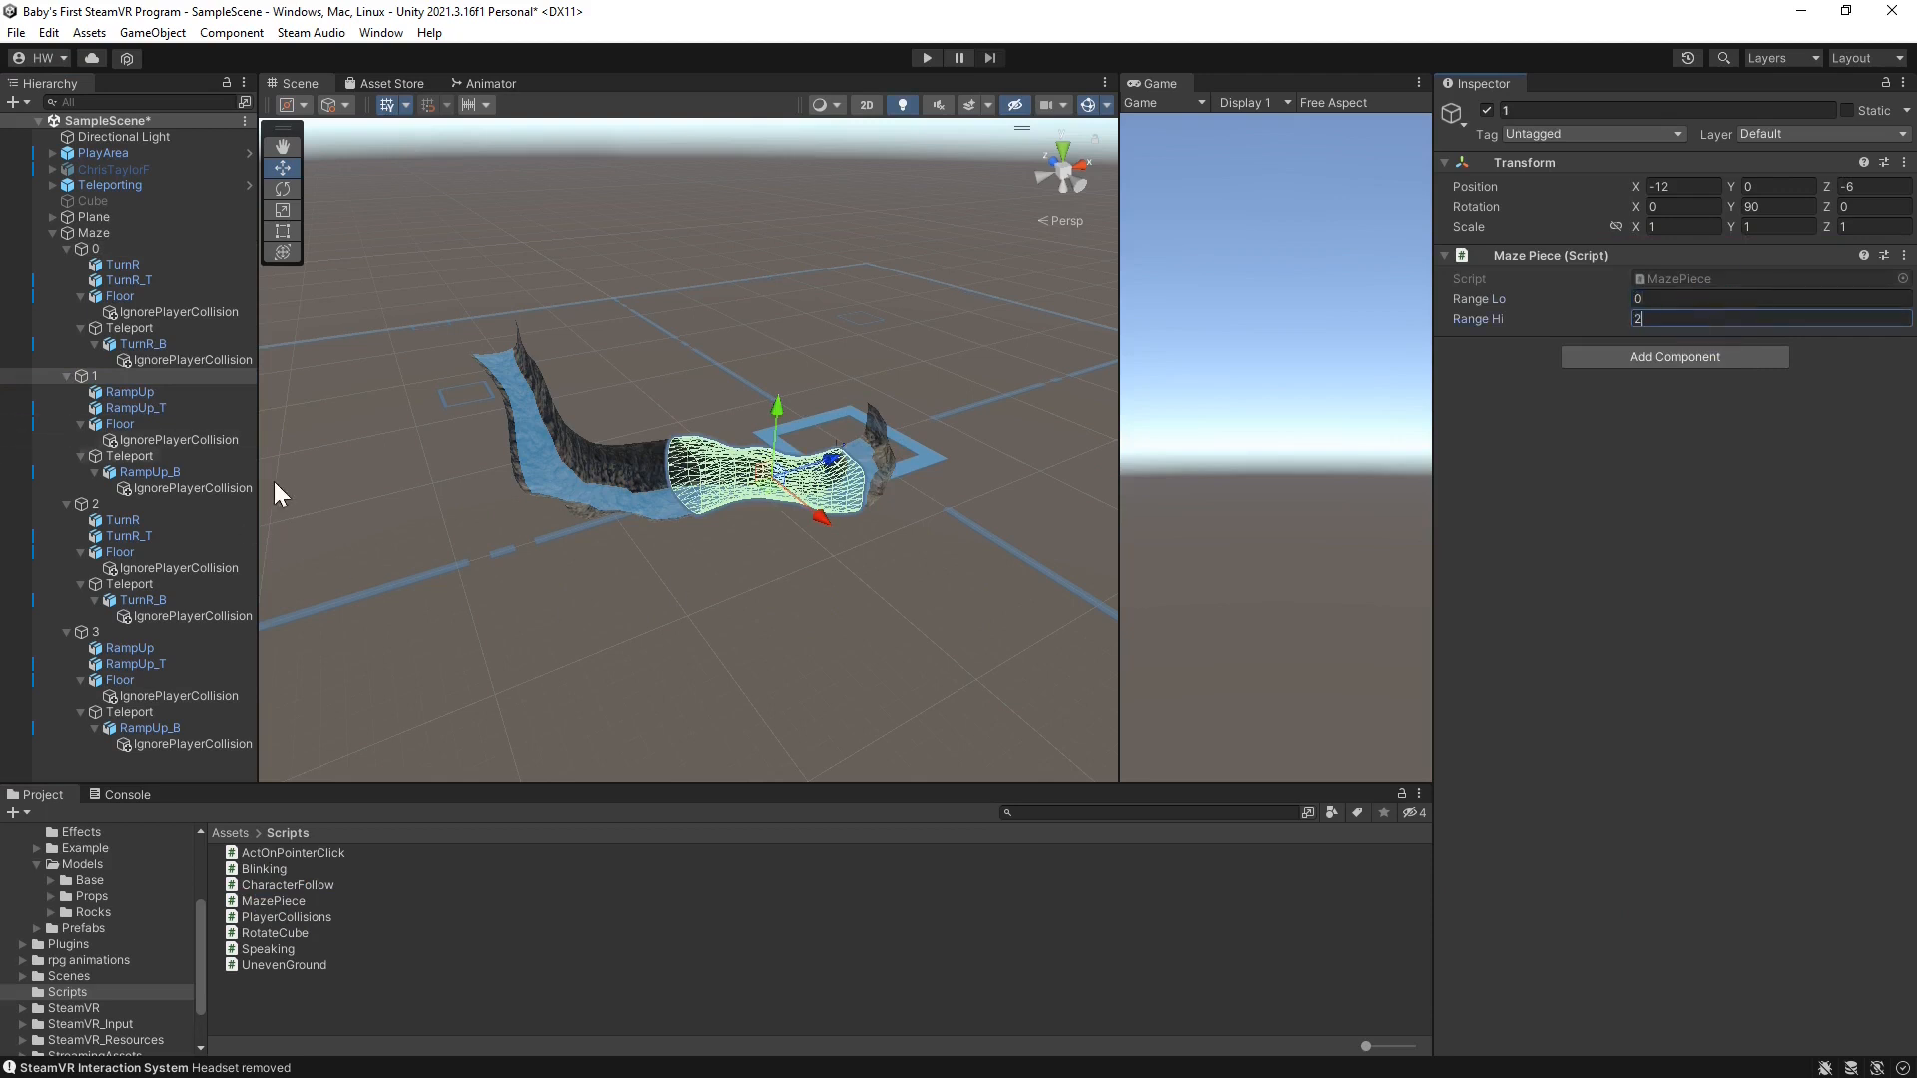
Attach the MazePiece script to maze piece 2 with Range Lo 0 and Range Hi 3
{"action": "left_click", "coordinate": [239, 504]}
{"action": "left_click_drag", "start_coordinate": [281, 903], "coordinate": [1574, 871]}
{"action": "left_click", "coordinate": [1724, 299]}
{"action": "type", "text": "0"}
{"action": "key", "text": "Tab"}
{"action": "type", "text": "3"}
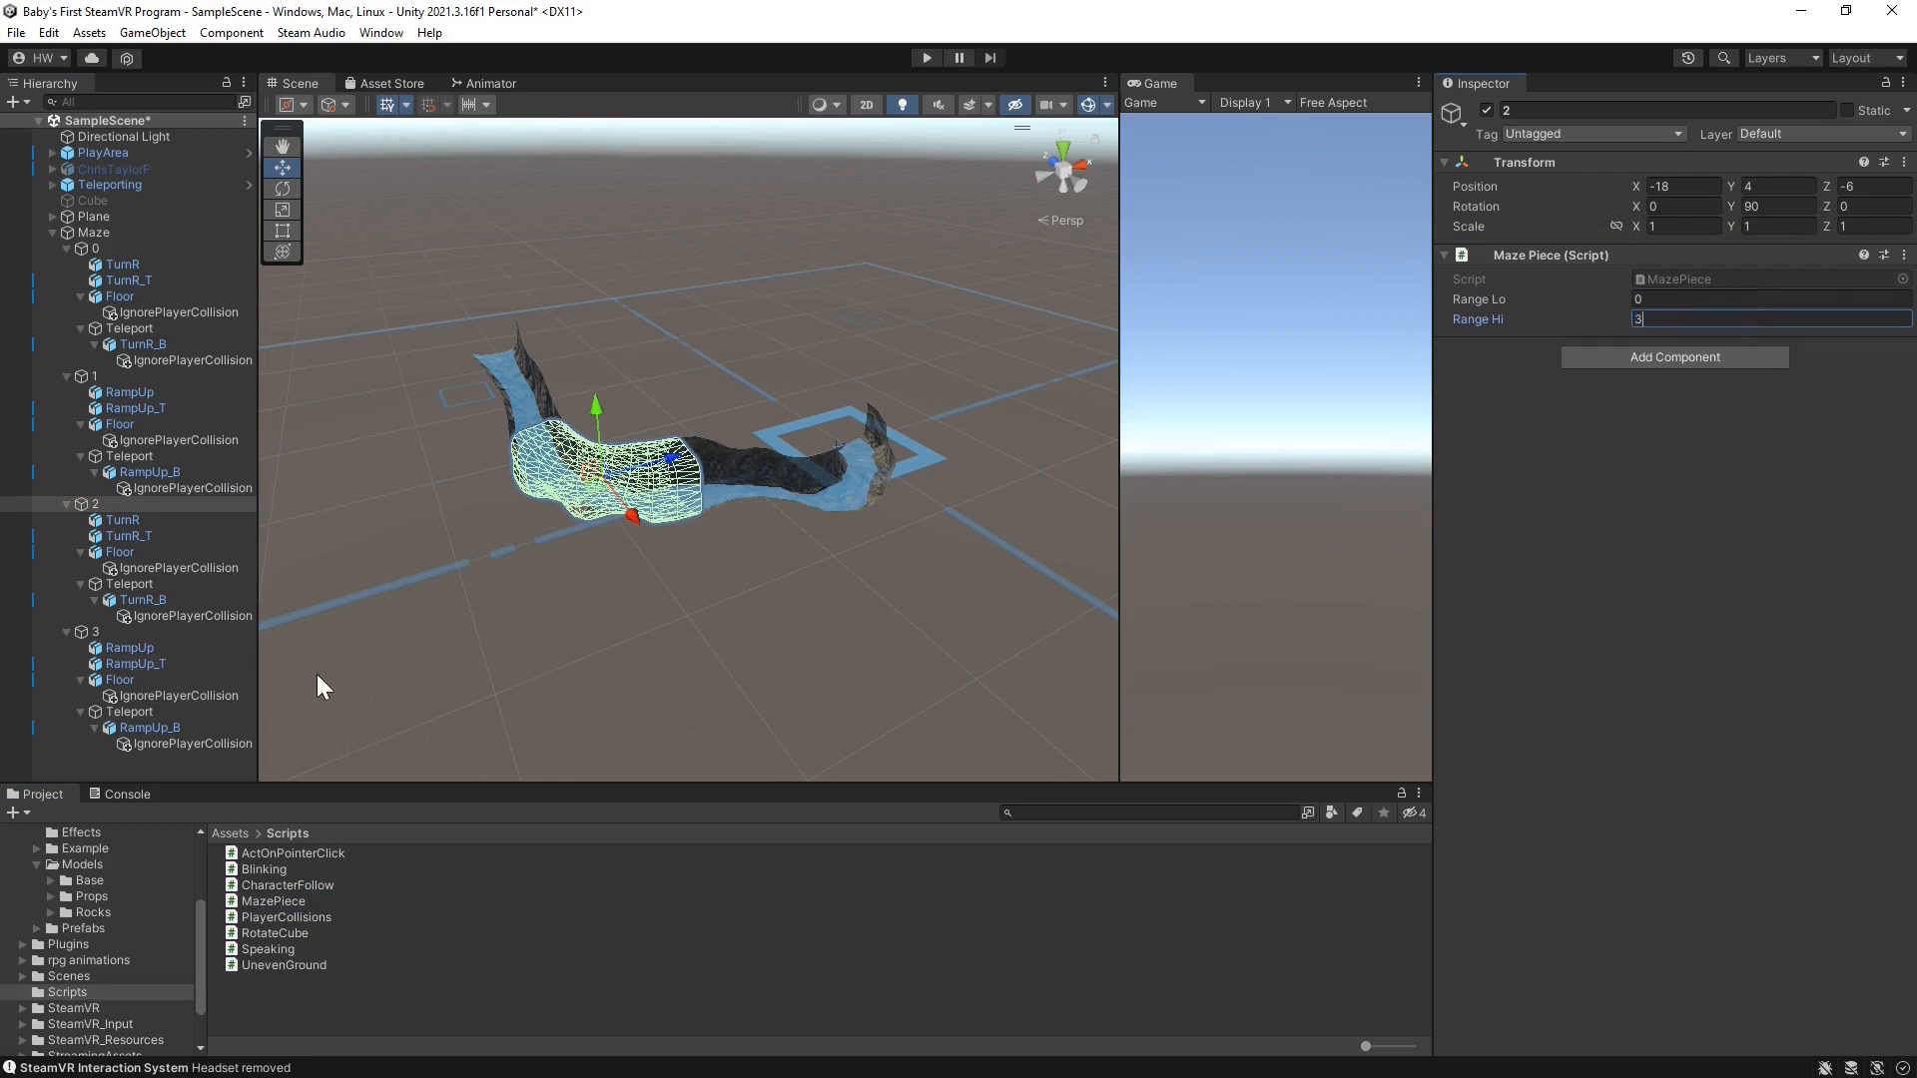
Attach the MazePiece script to maze piece 3 with Range Lo 2 and Range Hi 3
{"action": "left_click", "coordinate": [94, 632]}
{"action": "left_click_drag", "start_coordinate": [273, 902], "coordinate": [1574, 870]}
{"action": "left_click", "coordinate": [1725, 300]}
{"action": "type", "text": "2"}
{"action": "left_click", "coordinate": [1724, 319]}
{"action": "type", "text": "3"}
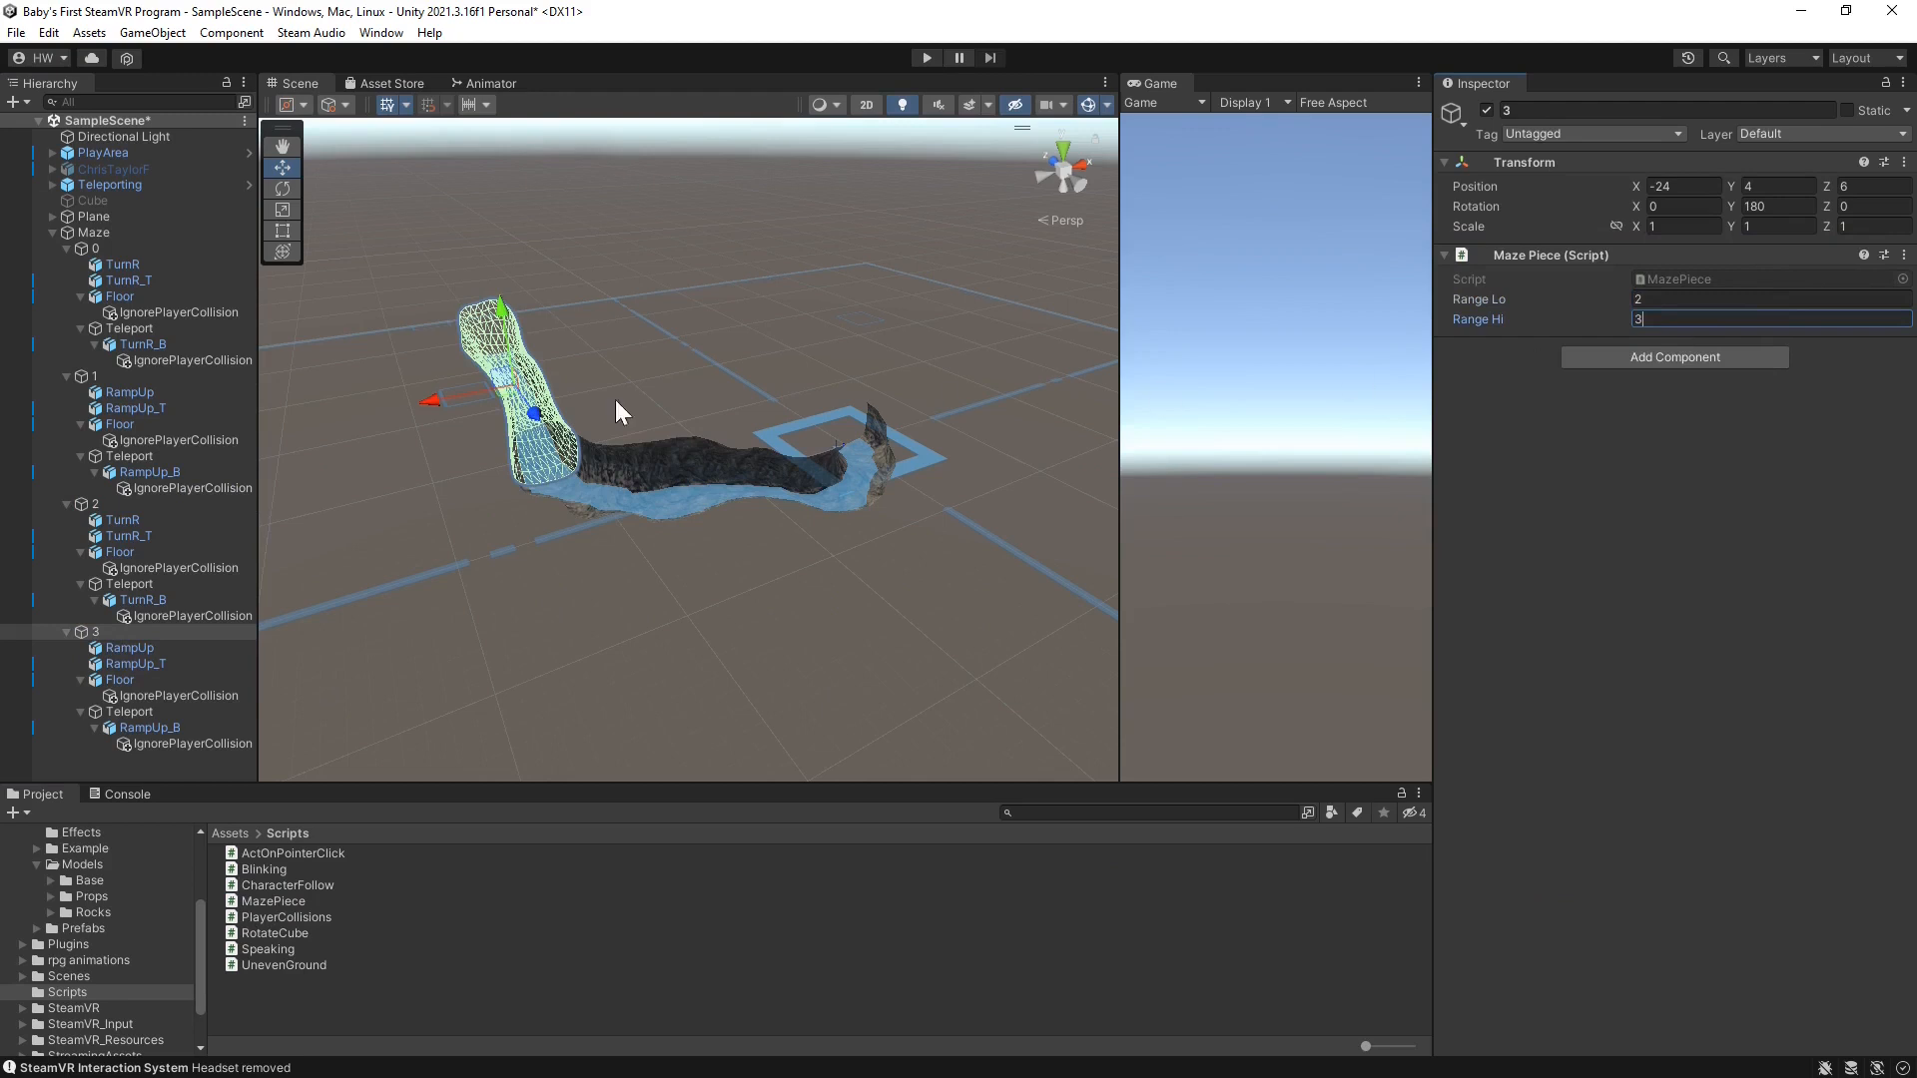
Attach the UnevenGround script to the parent Maze object
{"action": "left_click", "coordinate": [126, 232]}
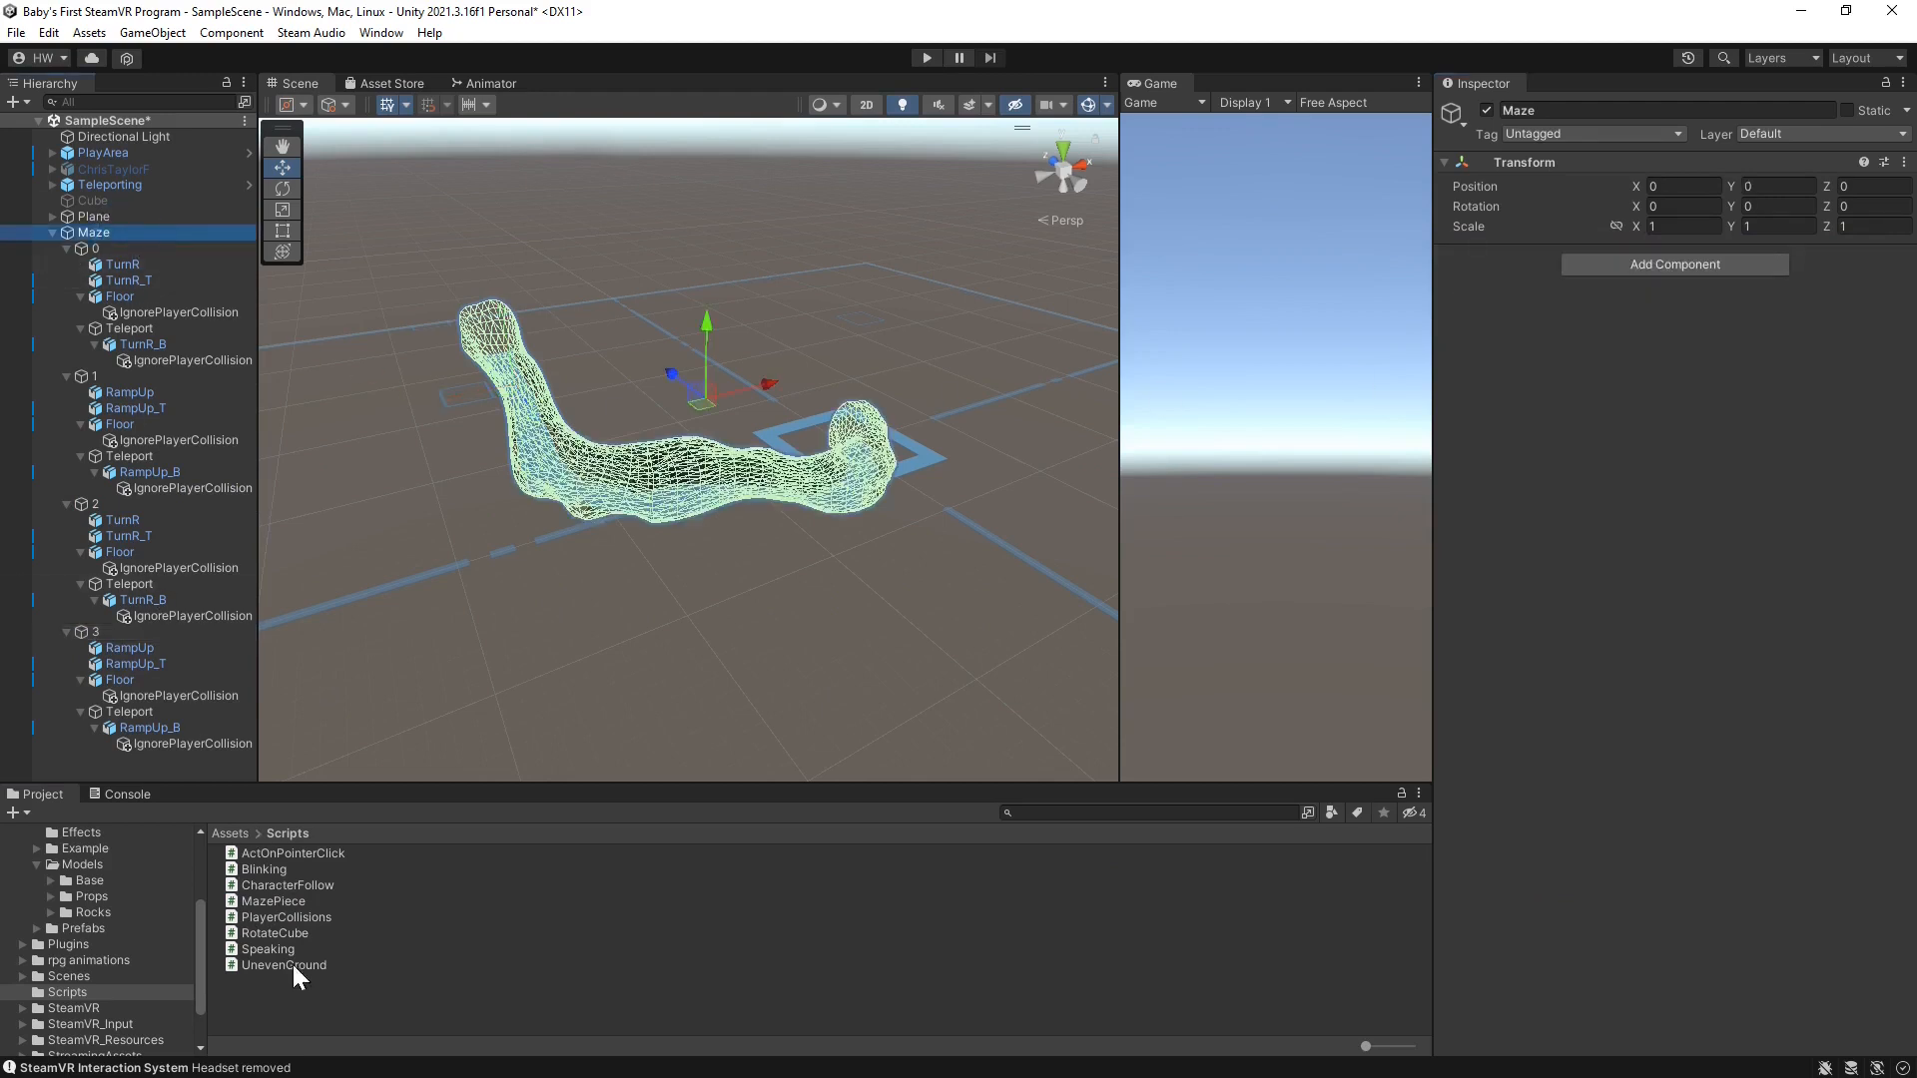
{"action": "left_click_drag", "start_coordinate": [289, 962], "coordinate": [1596, 878]}
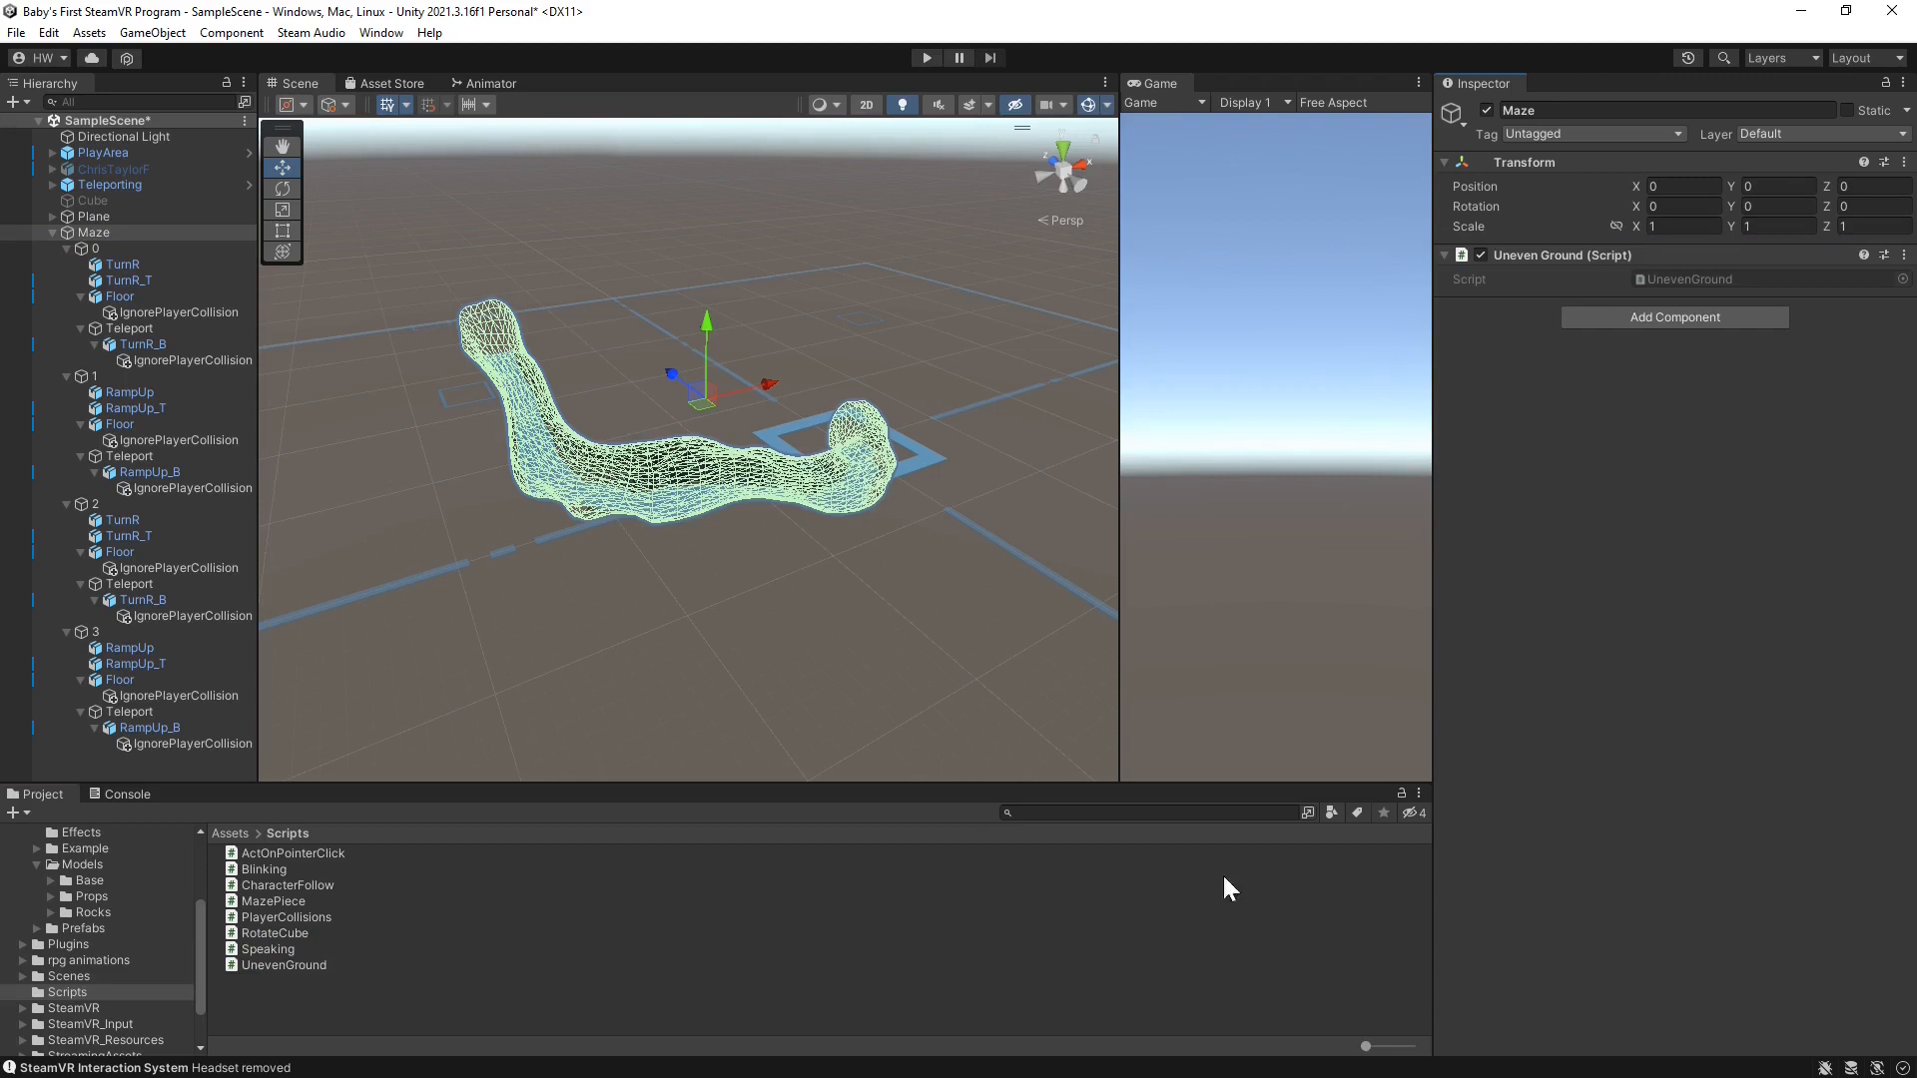
Deactivate the Plane object and run the scene in Play mode
{"action": "left_click", "coordinate": [100, 218]}
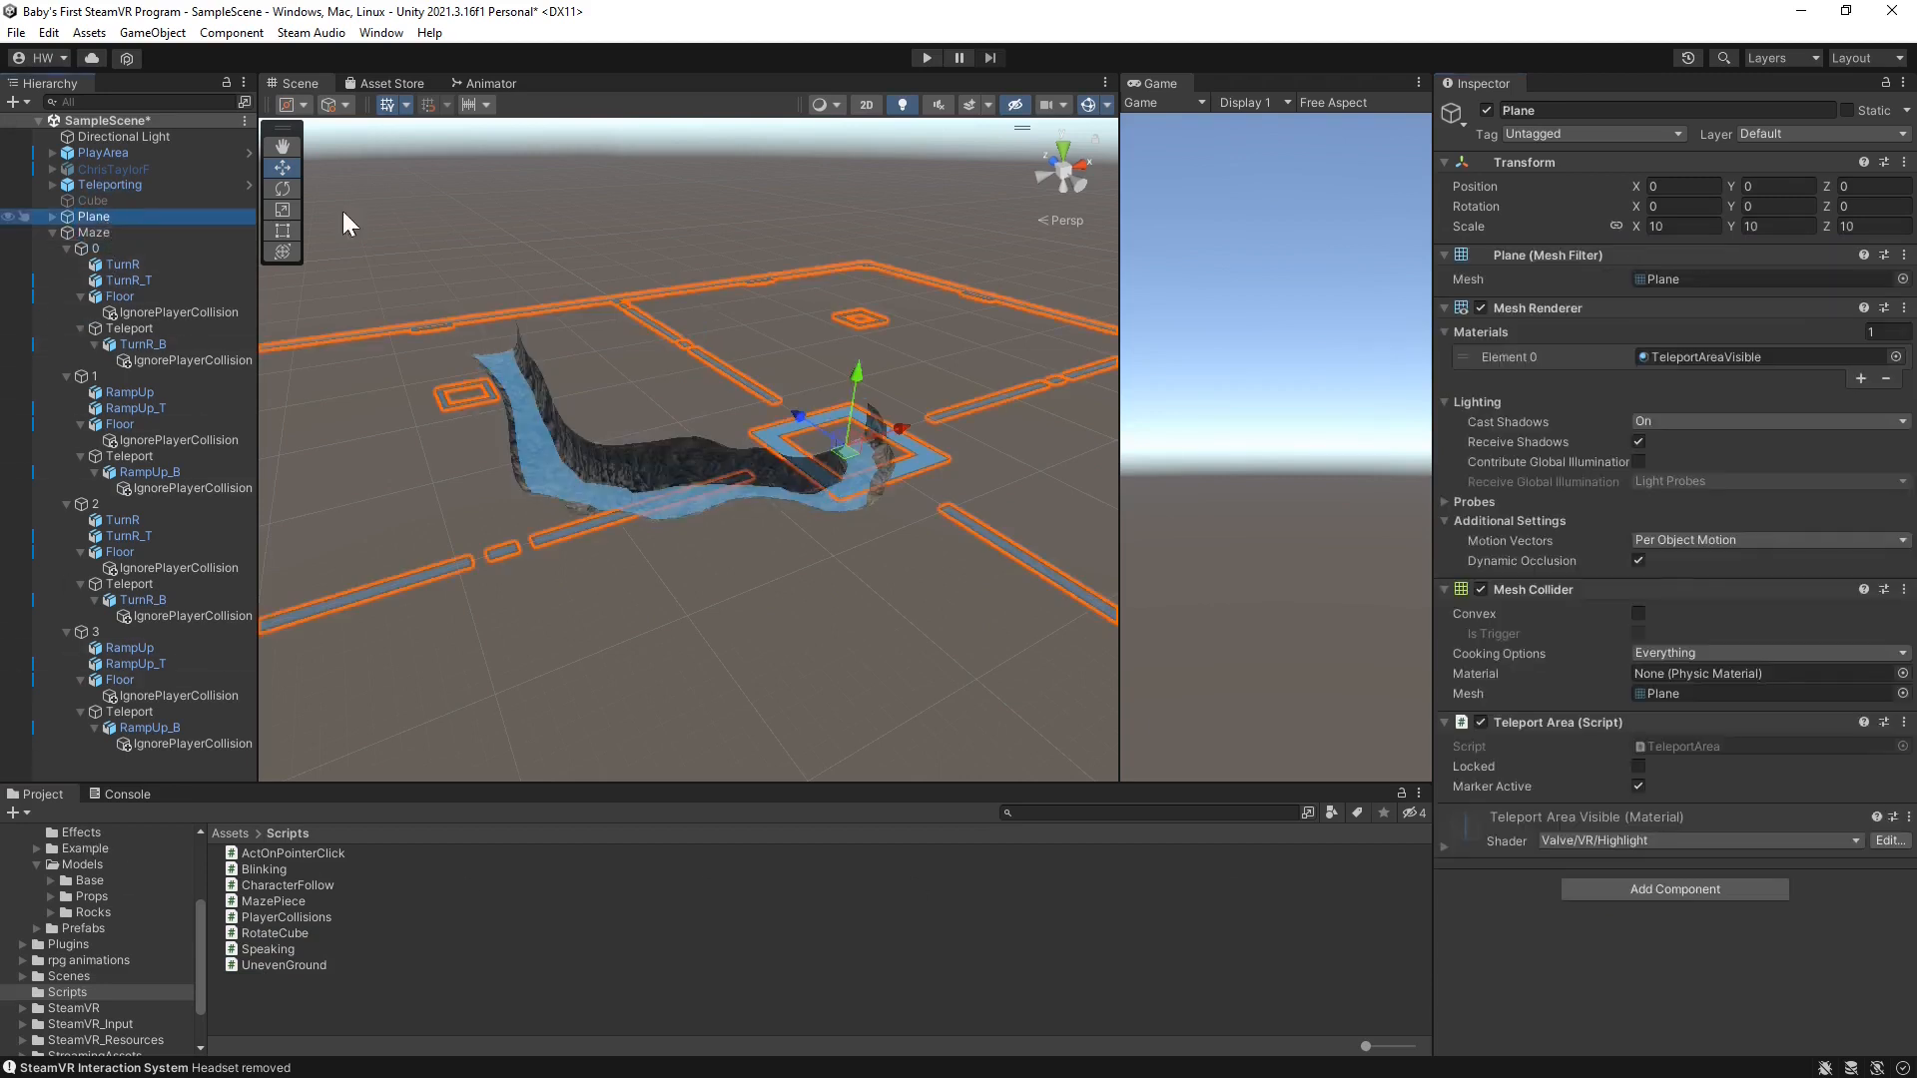
{"action": "left_click", "coordinate": [1488, 110]}
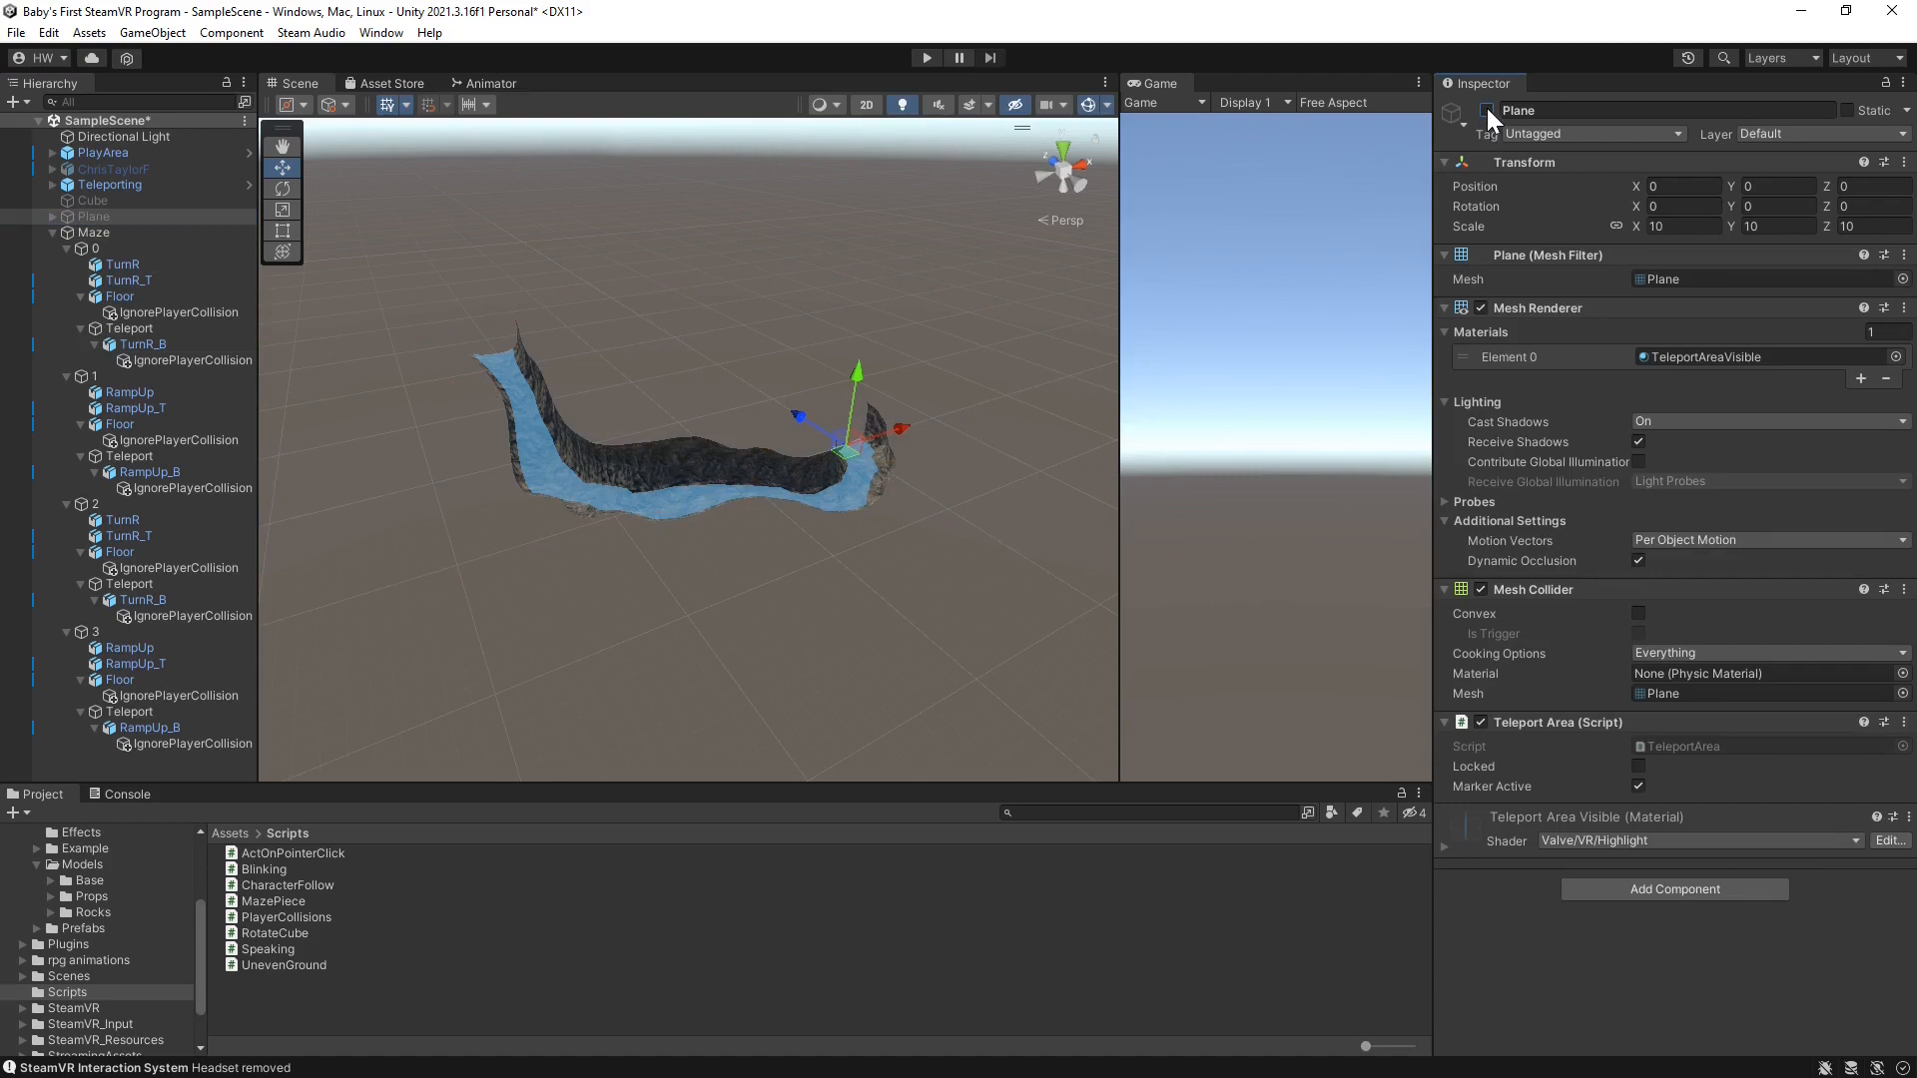
{"action": "left_click", "coordinate": [931, 57]}
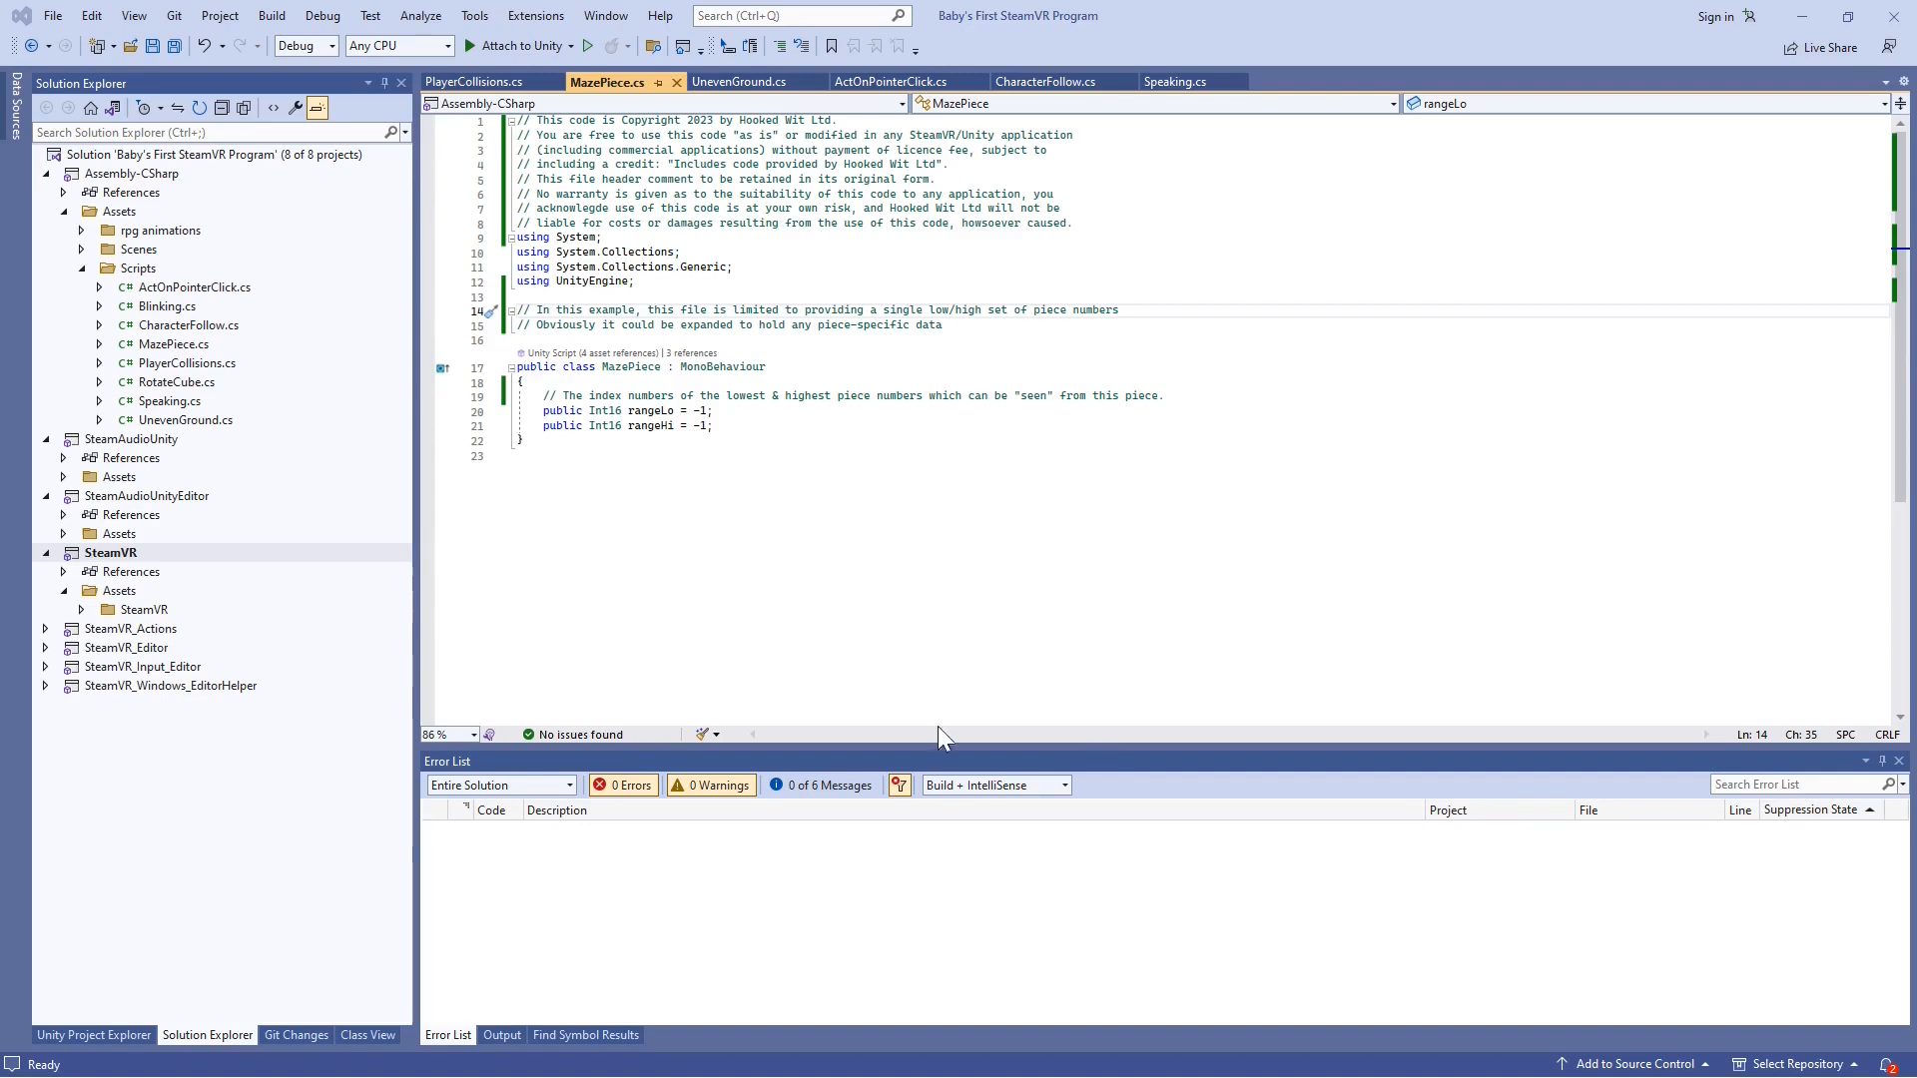
In Visual Studio, highlight the rangeLo and rangeHi declarations and their comment in MazePiece.cs
{"action": "left_click_drag", "start_coordinate": [633, 379], "coordinate": [711, 425]}
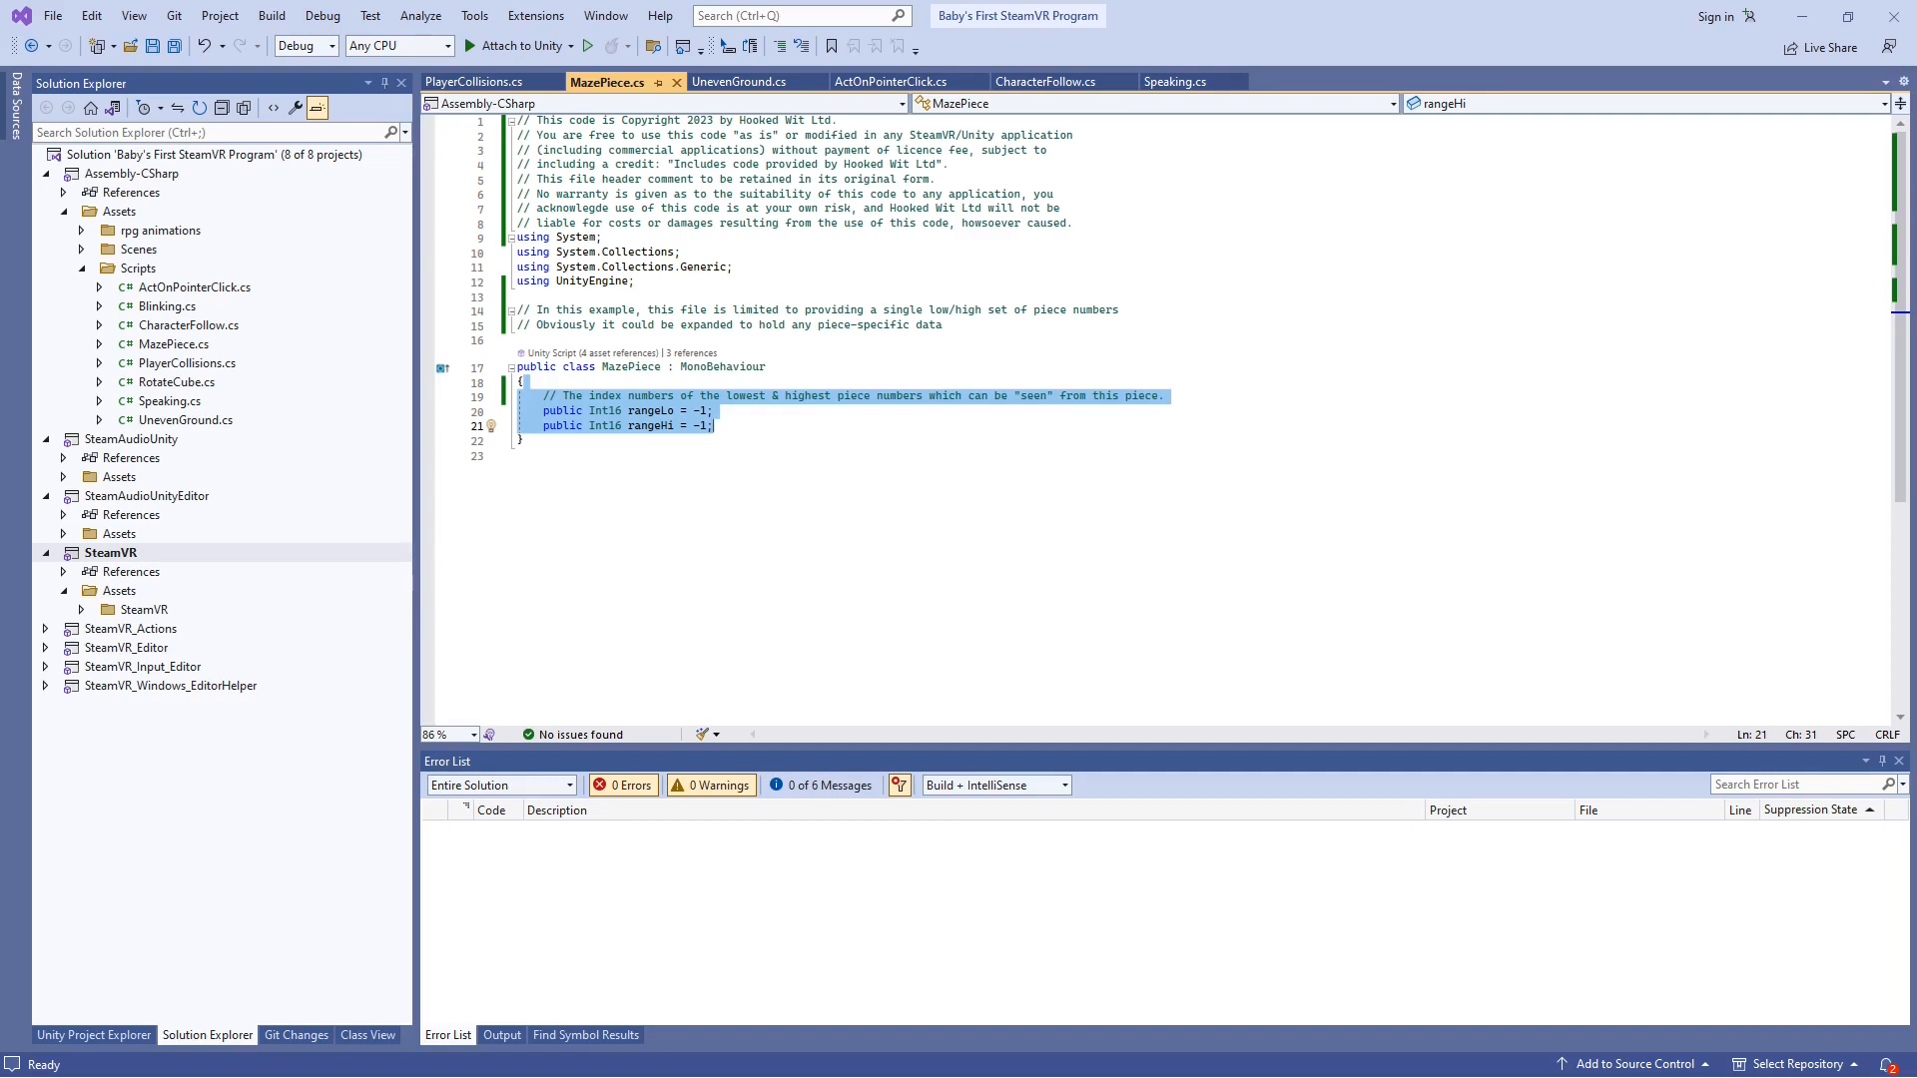
Open UnevenGround.cs and highlight the VRCamera and PlayArea lookups and the maze reference initialisation loop in Start()
{"action": "left_click", "coordinate": [728, 84]}
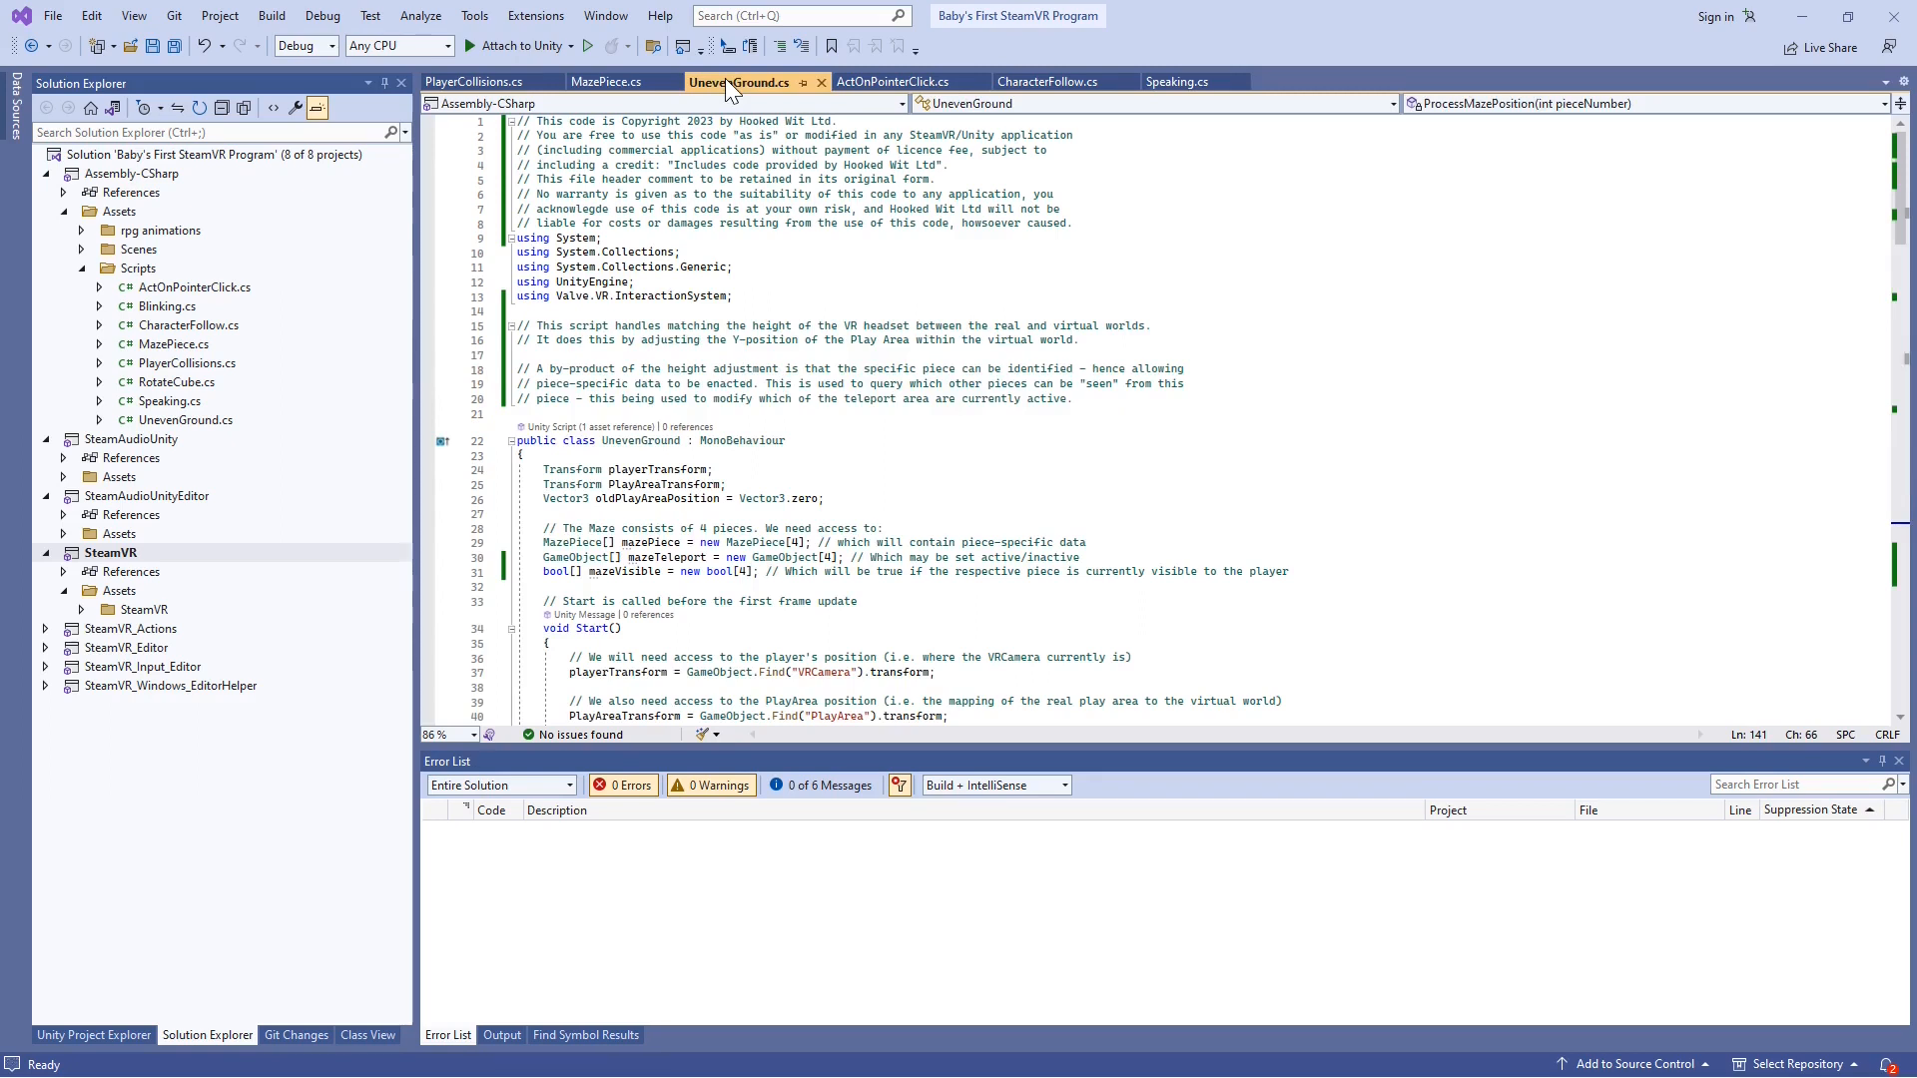
{"action": "scroll", "coordinate": [999, 419], "scroll_direction": "down", "scroll_amount": 8}
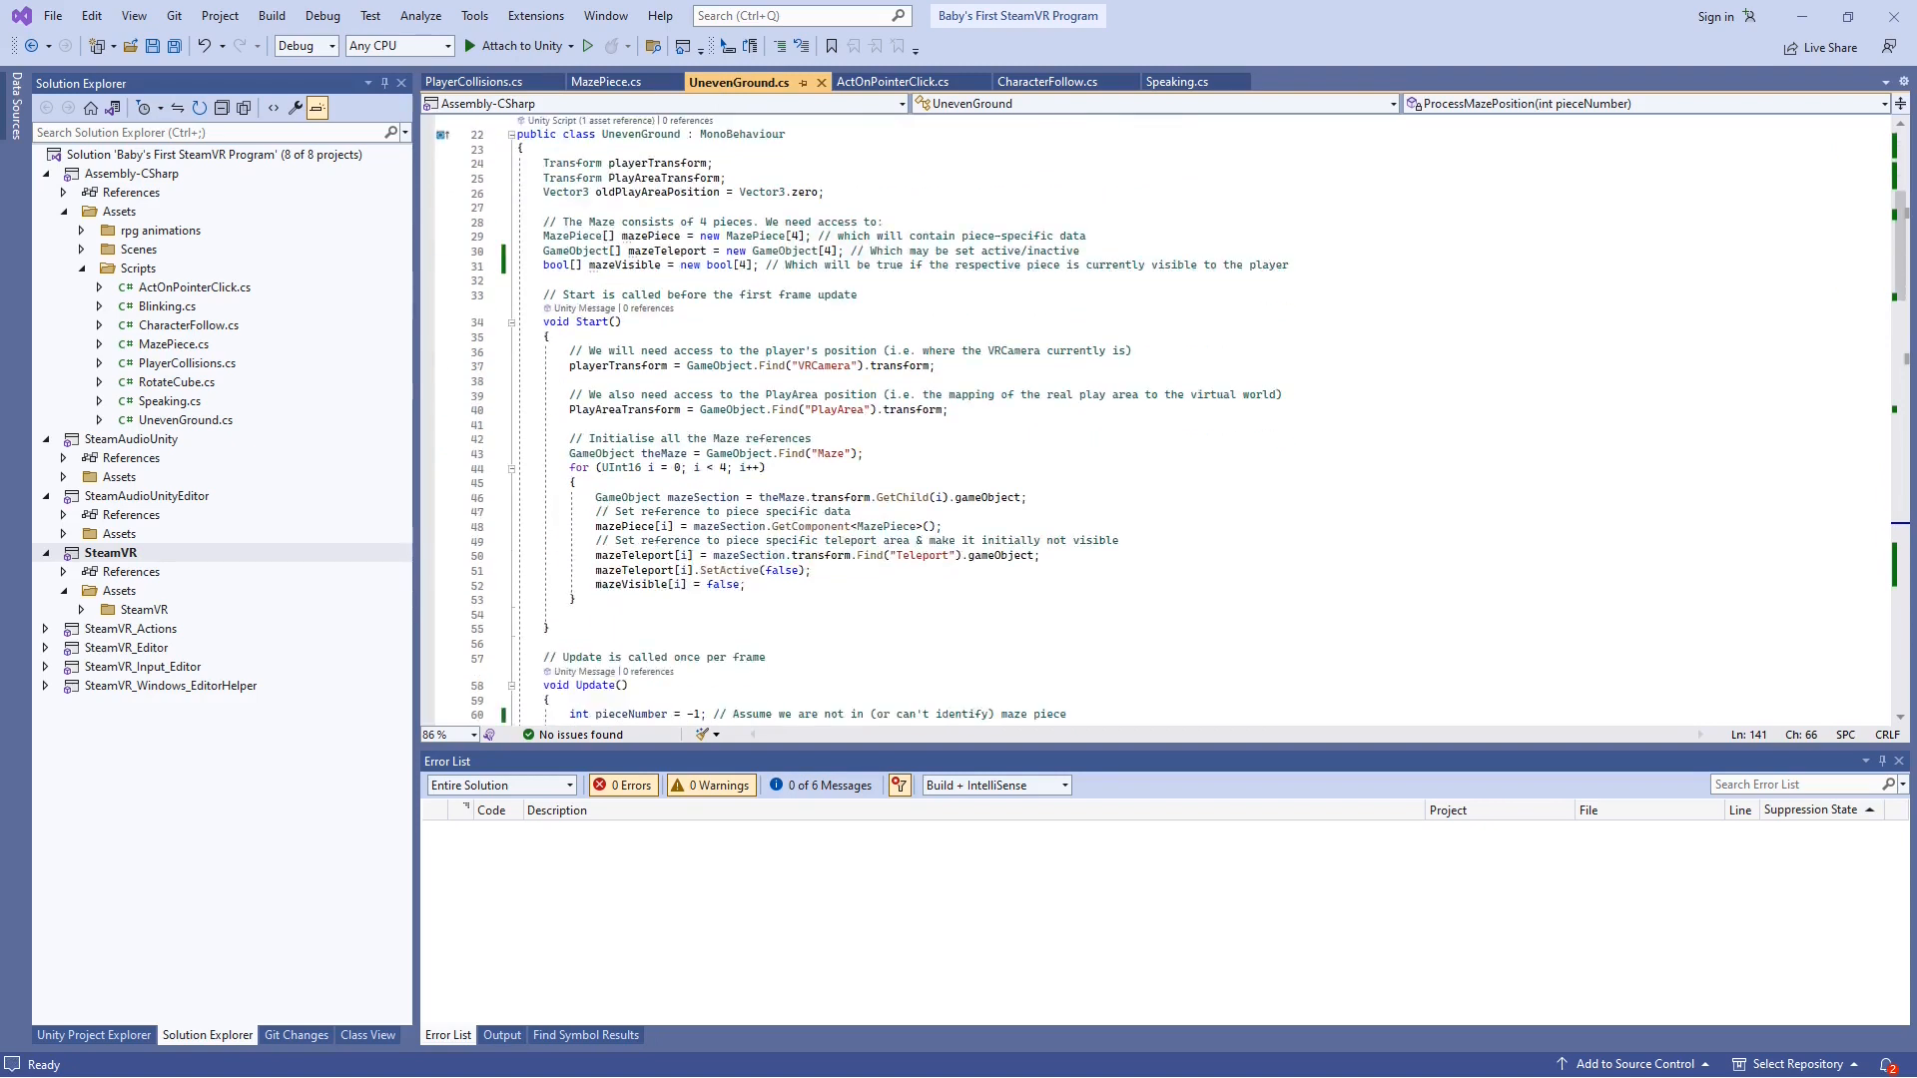
{"action": "left_click_drag", "start_coordinate": [984, 290], "coordinate": [989, 364]}
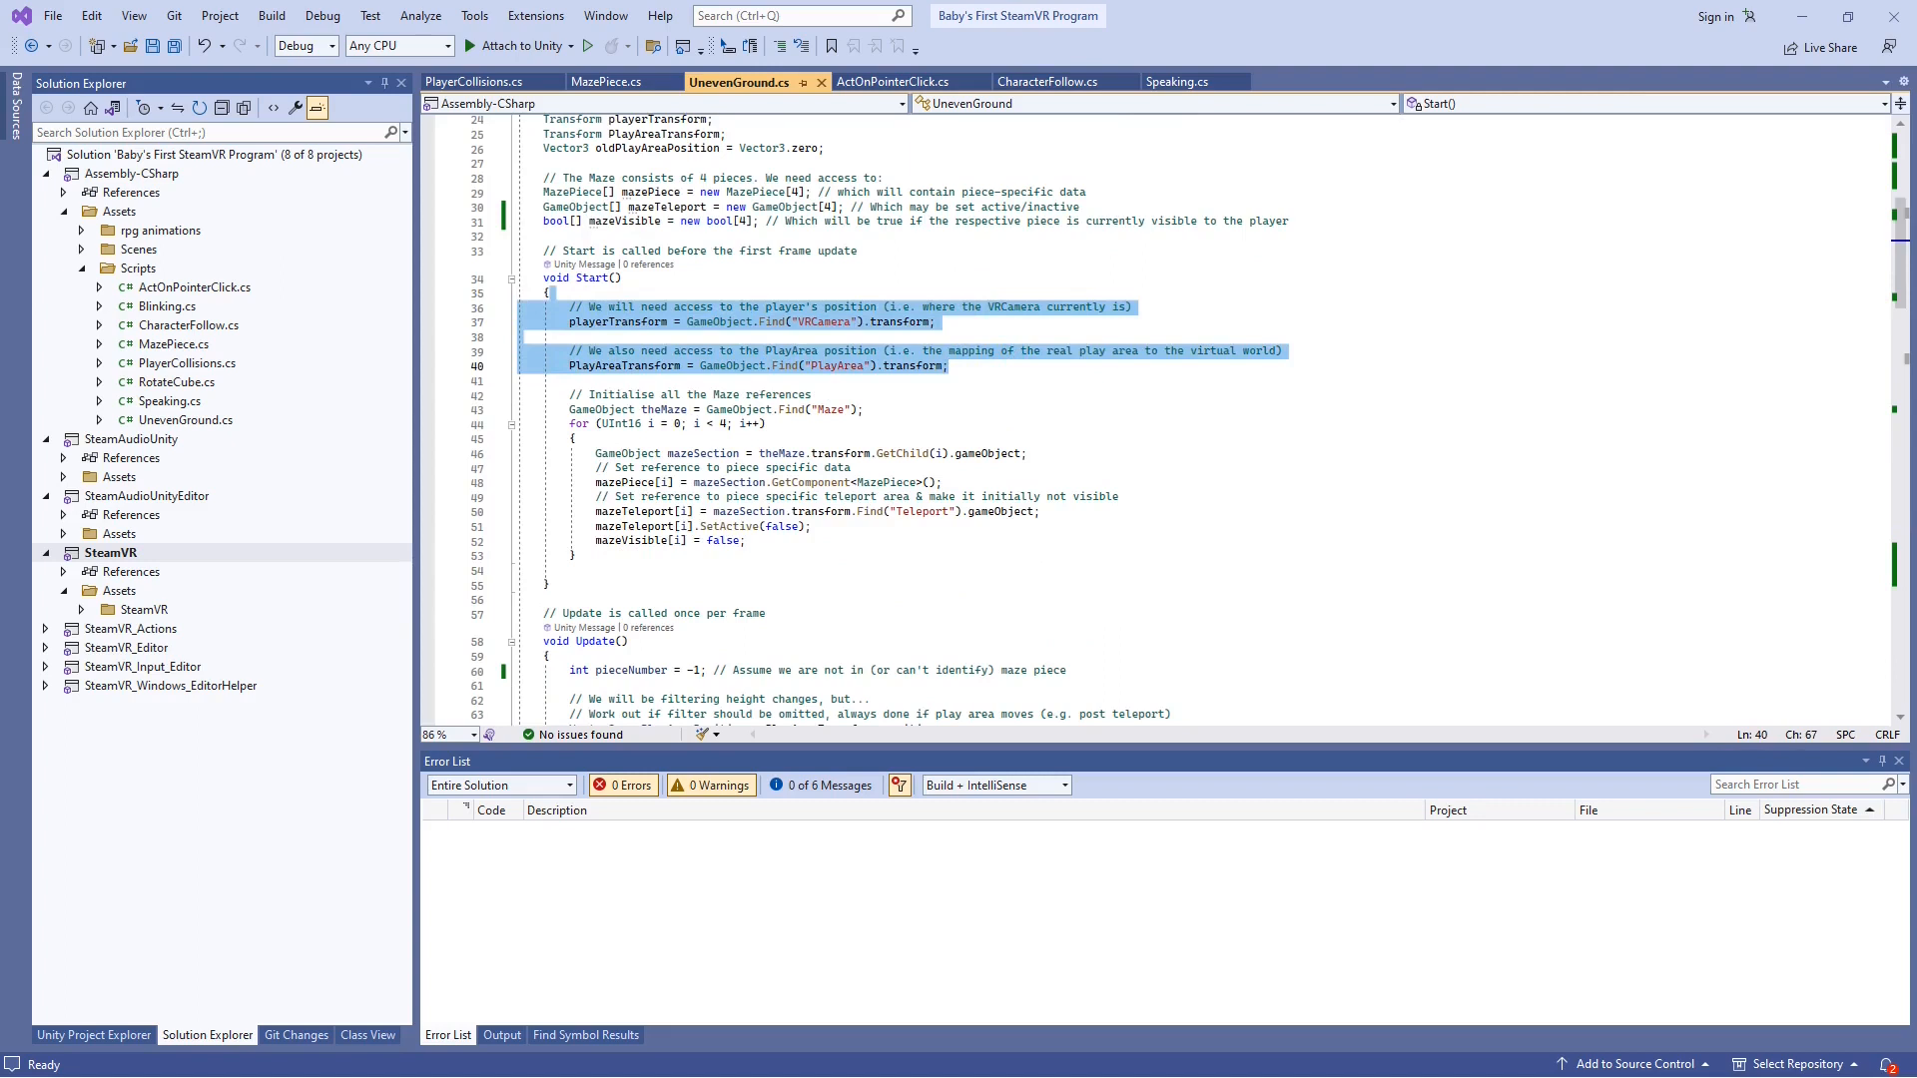
{"action": "left_click_drag", "start_coordinate": [960, 395], "coordinate": [1045, 529]}
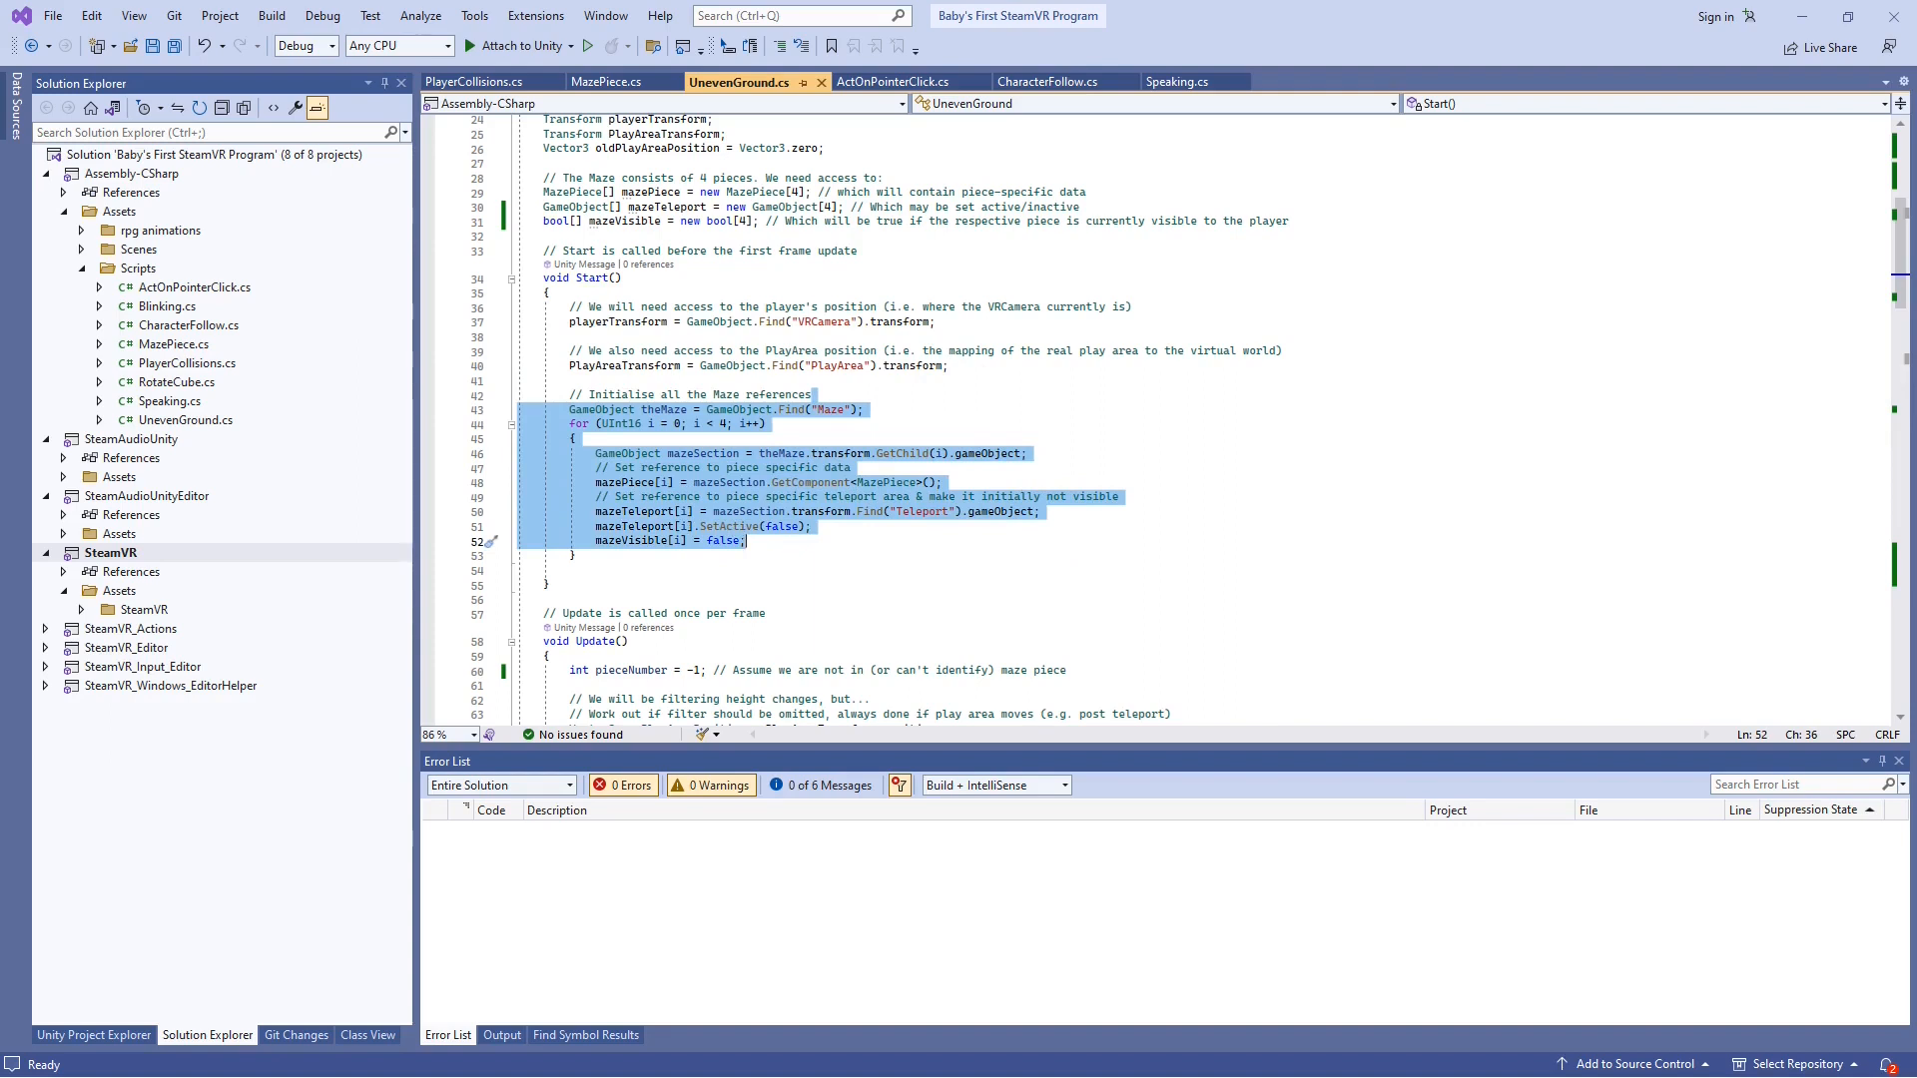
In Update(), highlight the pieceNumber declaration, the omitFilter calculation, and the heightVirtual and heightReal declarations in turn
{"action": "scroll", "coordinate": [1158, 420], "scroll_direction": "down", "scroll_amount": 11}
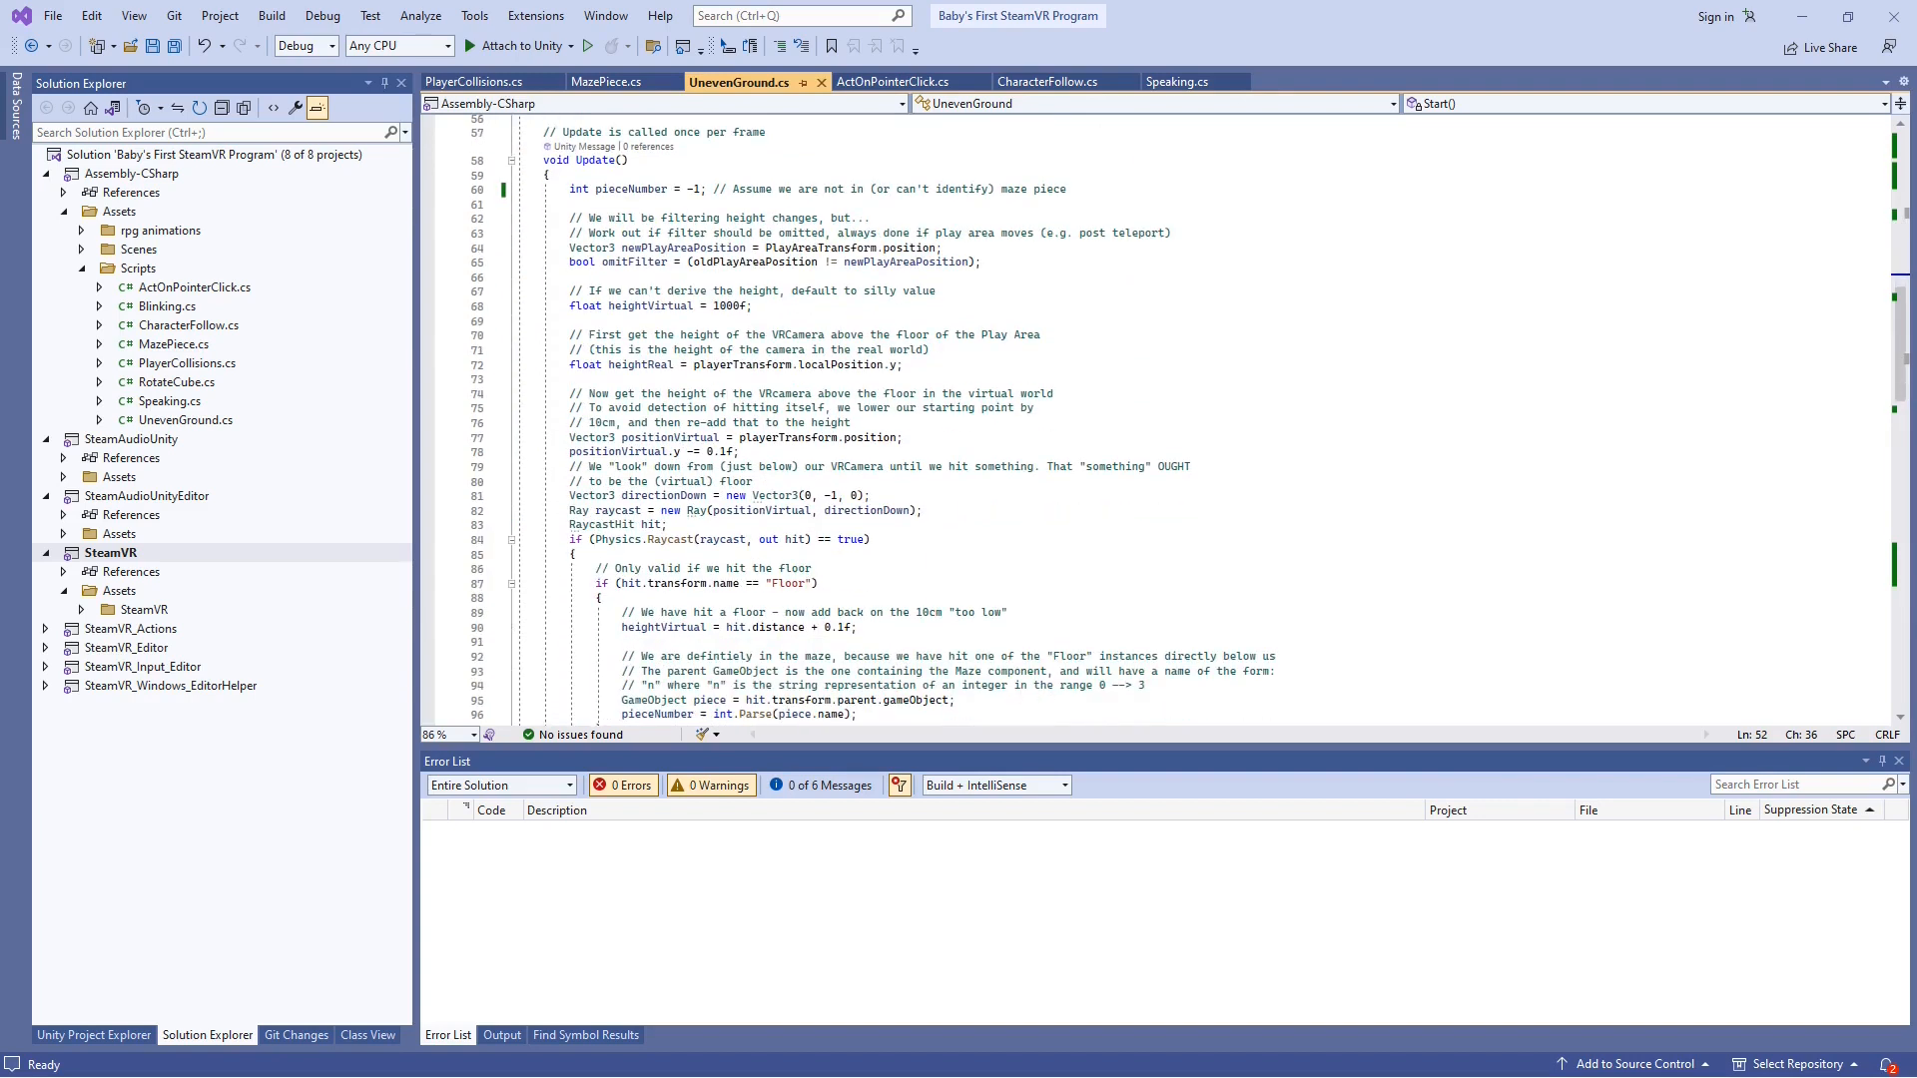
{"action": "left_click_drag", "start_coordinate": [635, 161], "coordinate": [1095, 198]}
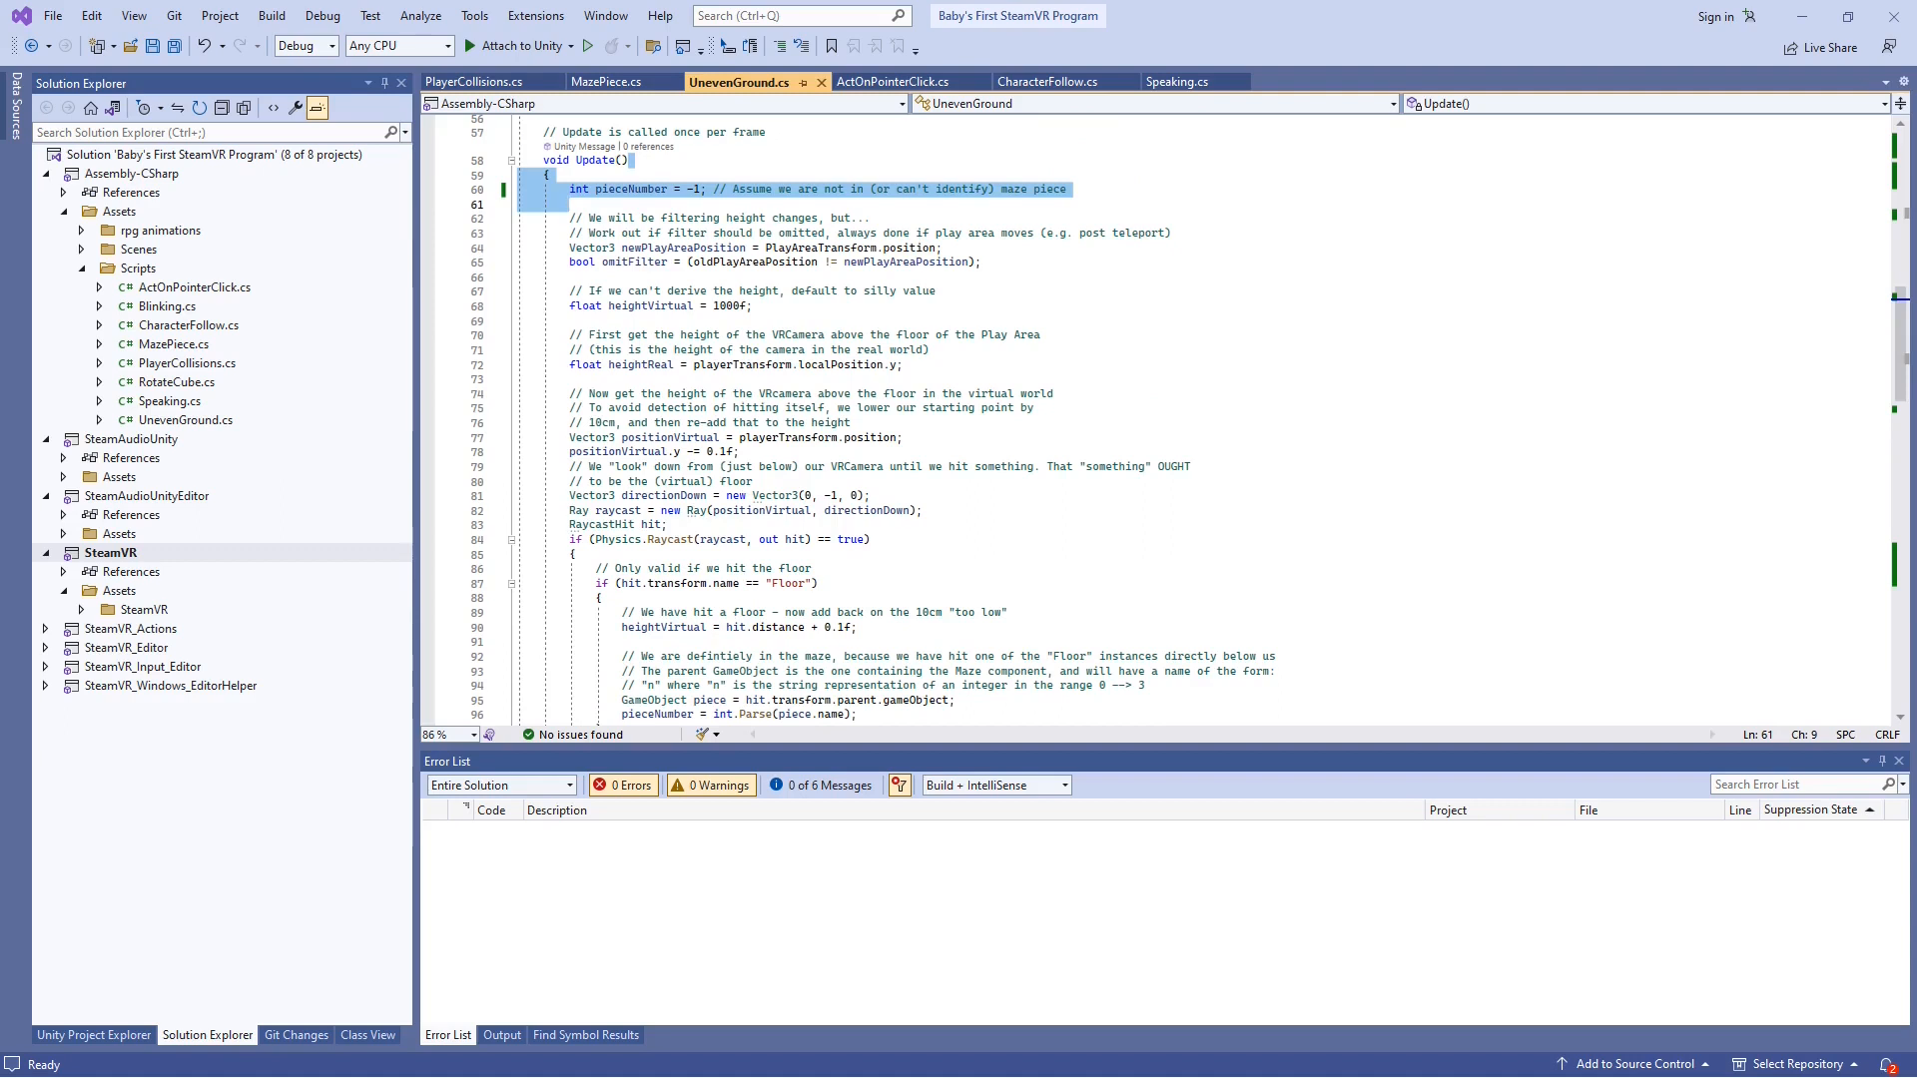
{"action": "left_click_drag", "start_coordinate": [571, 204], "coordinate": [1098, 262]}
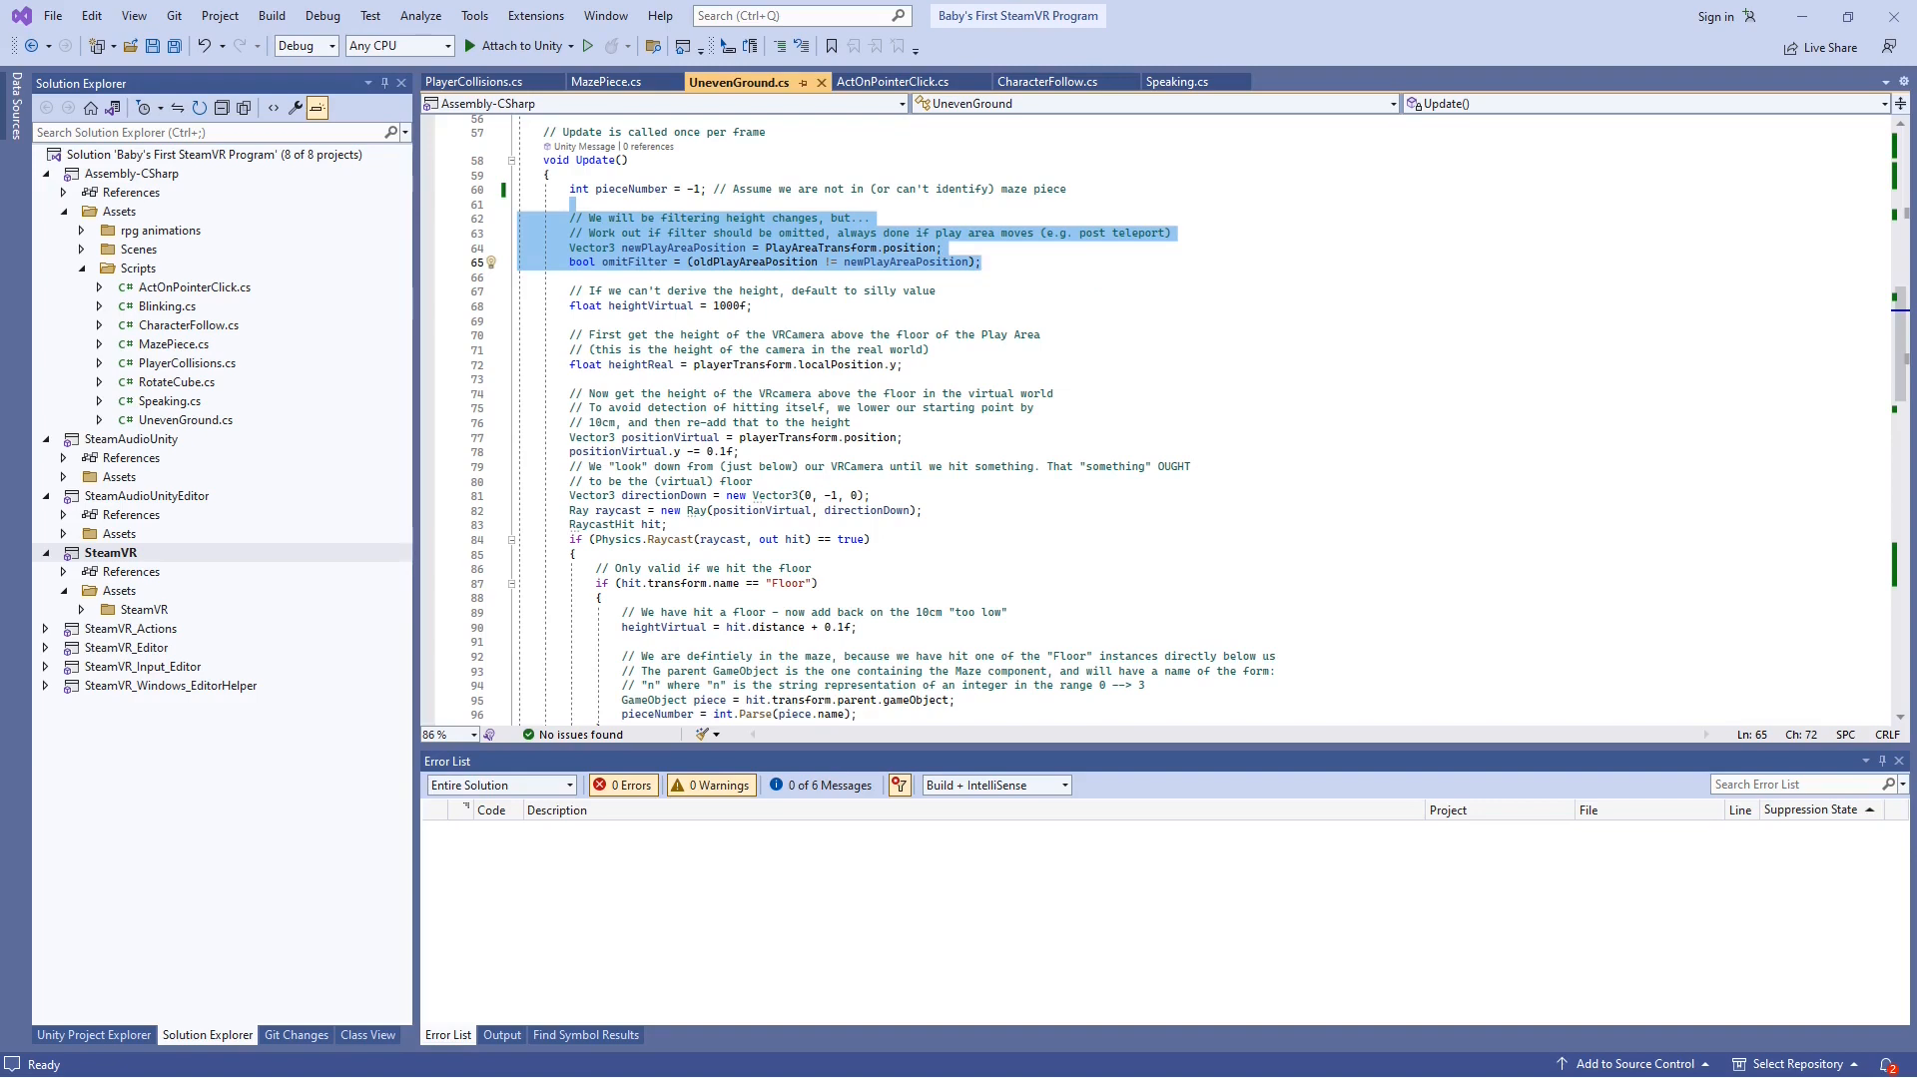
{"action": "left_click_drag", "start_coordinate": [1093, 268], "coordinate": [1096, 349]}
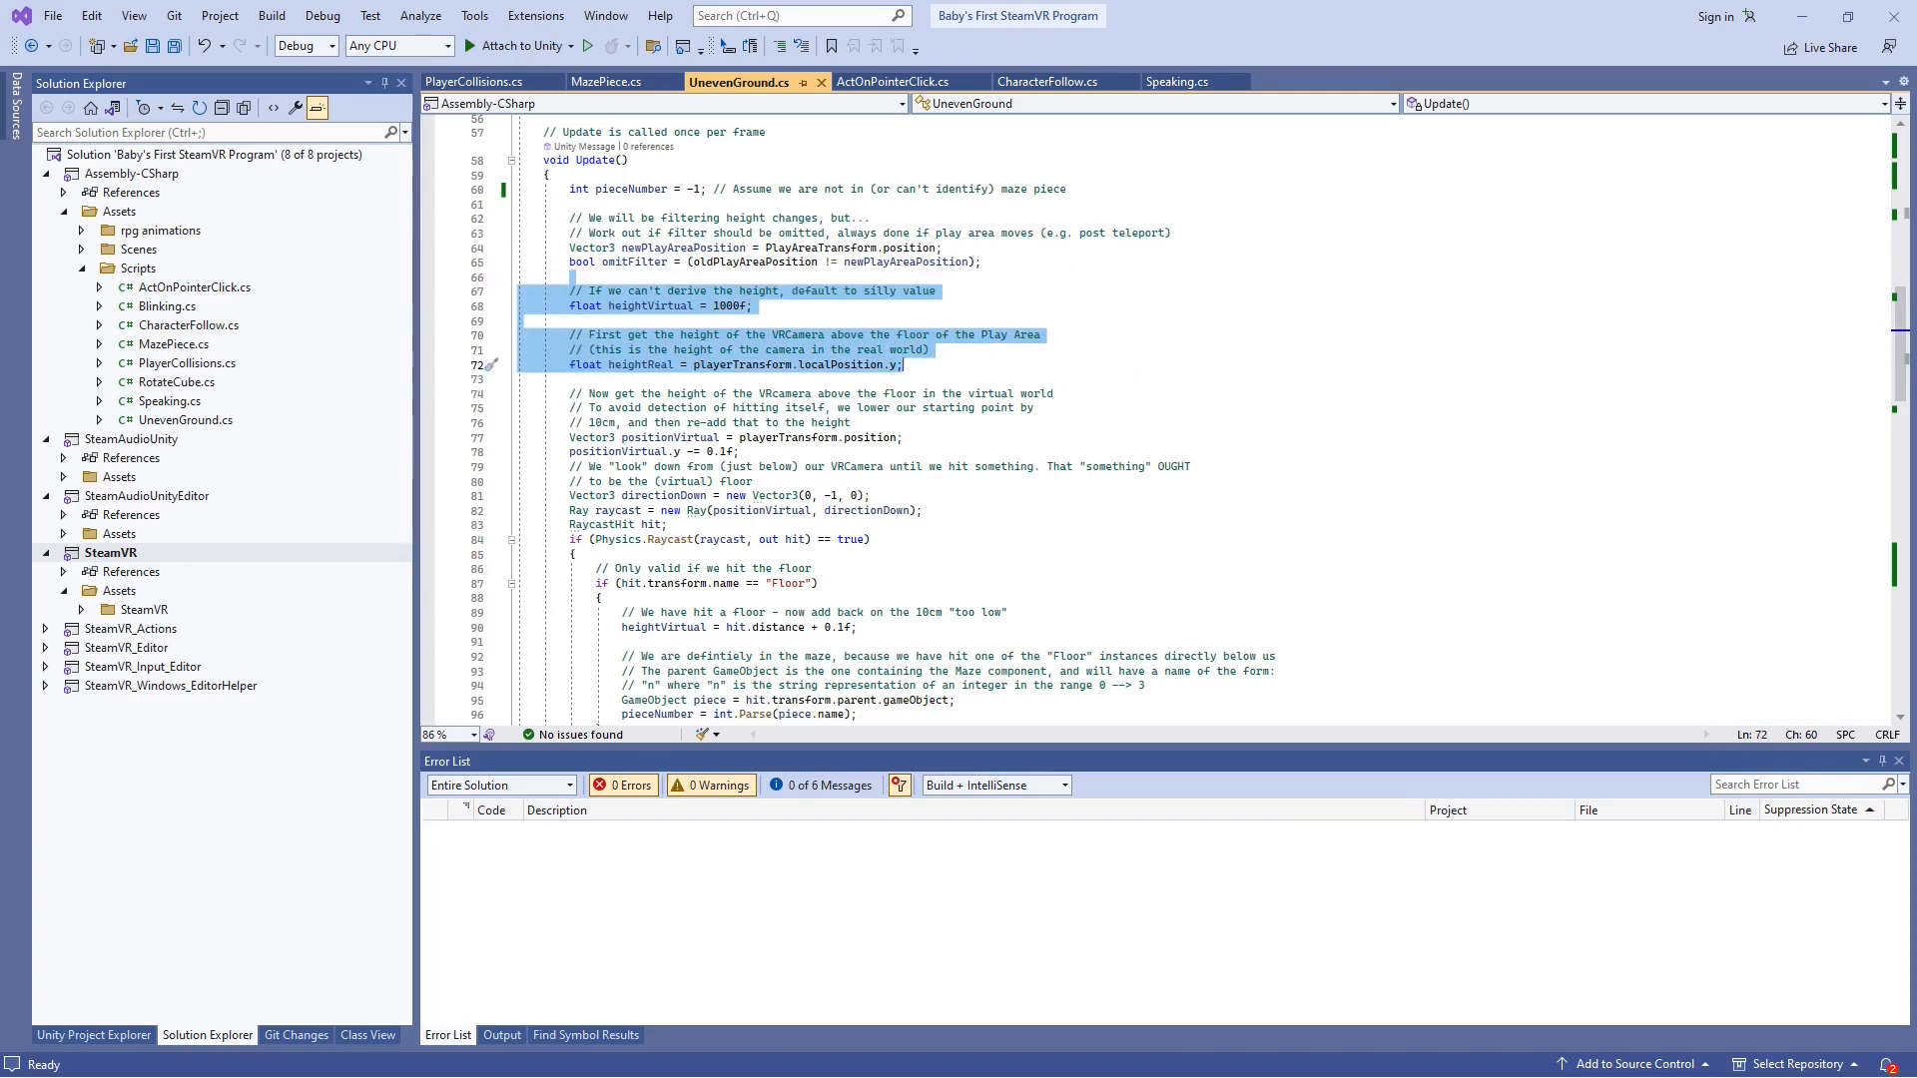
Highlight the downward raycast code that derives heightVirtual, including the block that parses pieceNumber from the floor's parent object
{"action": "scroll", "coordinate": [1159, 419], "scroll_direction": "down", "scroll_amount": 3}
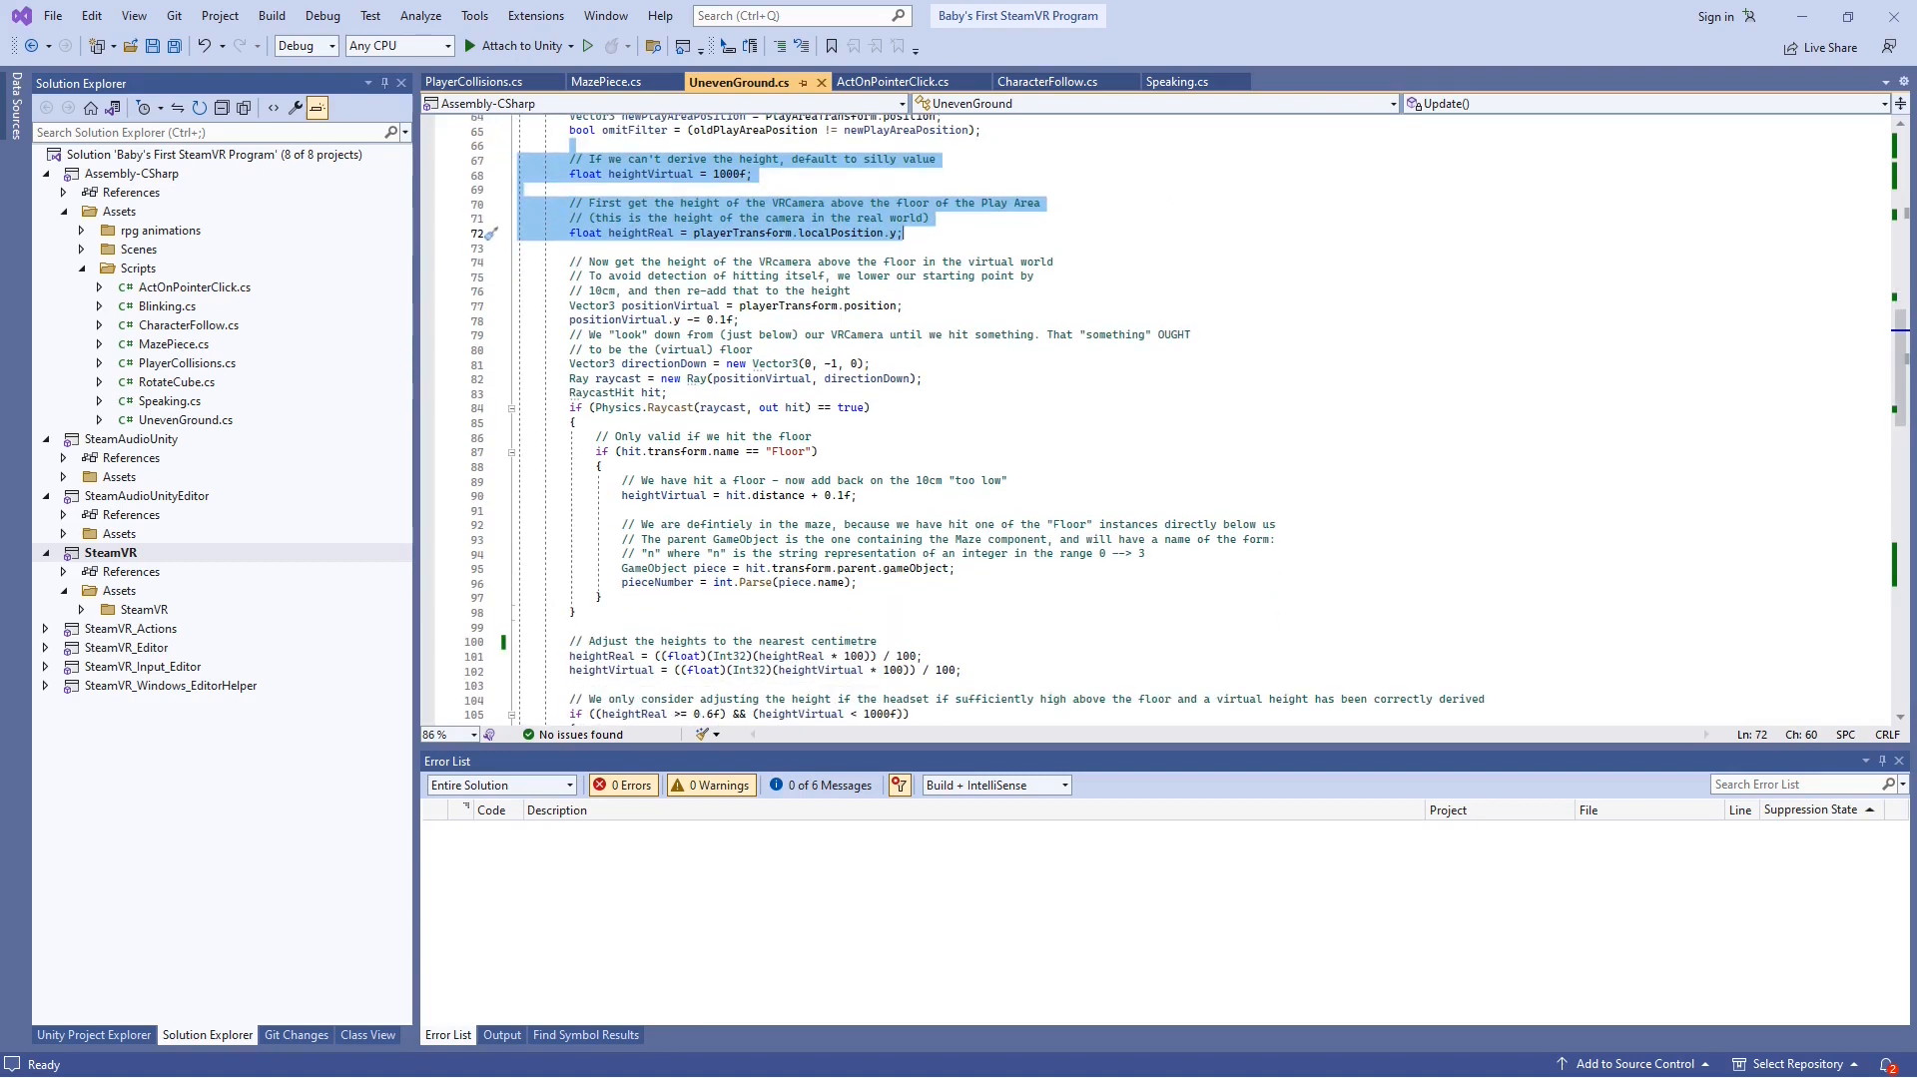
{"action": "left_click_drag", "start_coordinate": [1087, 240], "coordinate": [1125, 479]}
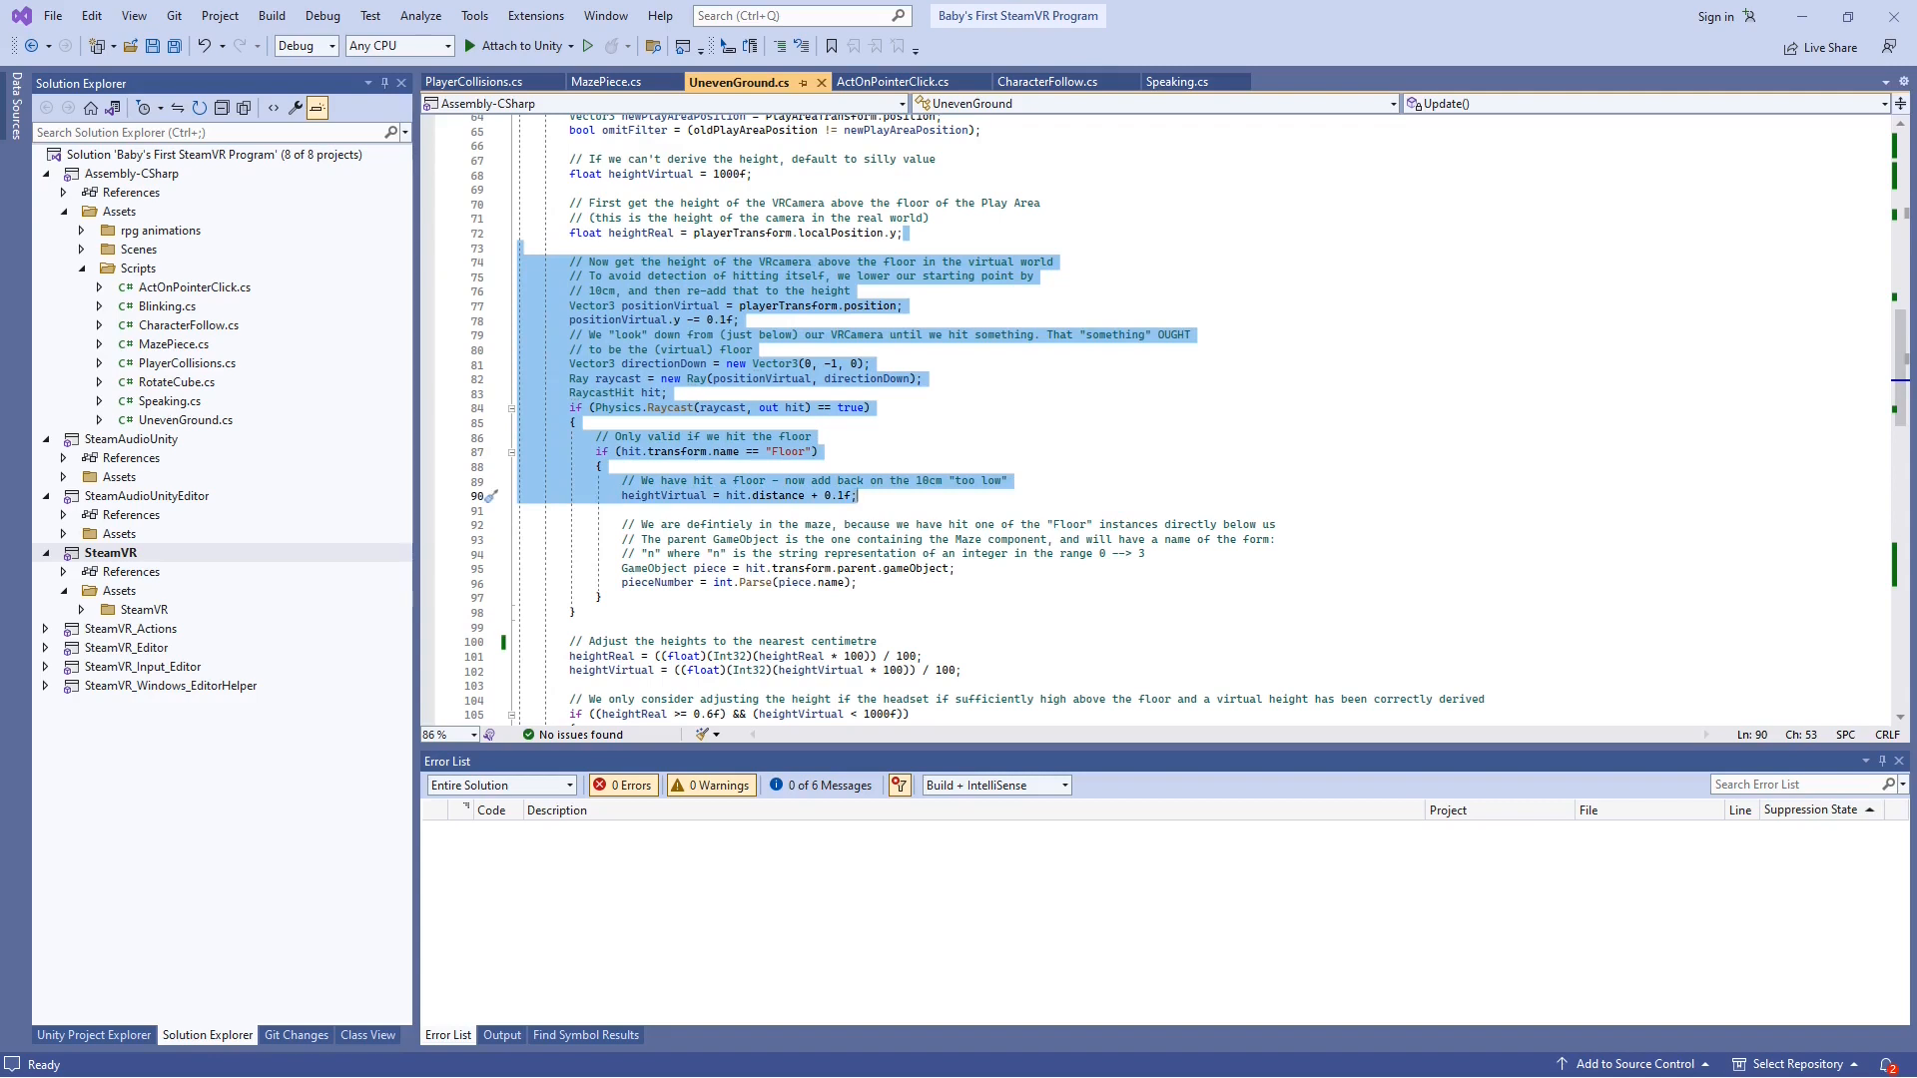
{"action": "left_click_drag", "start_coordinate": [920, 427], "coordinate": [936, 578]}
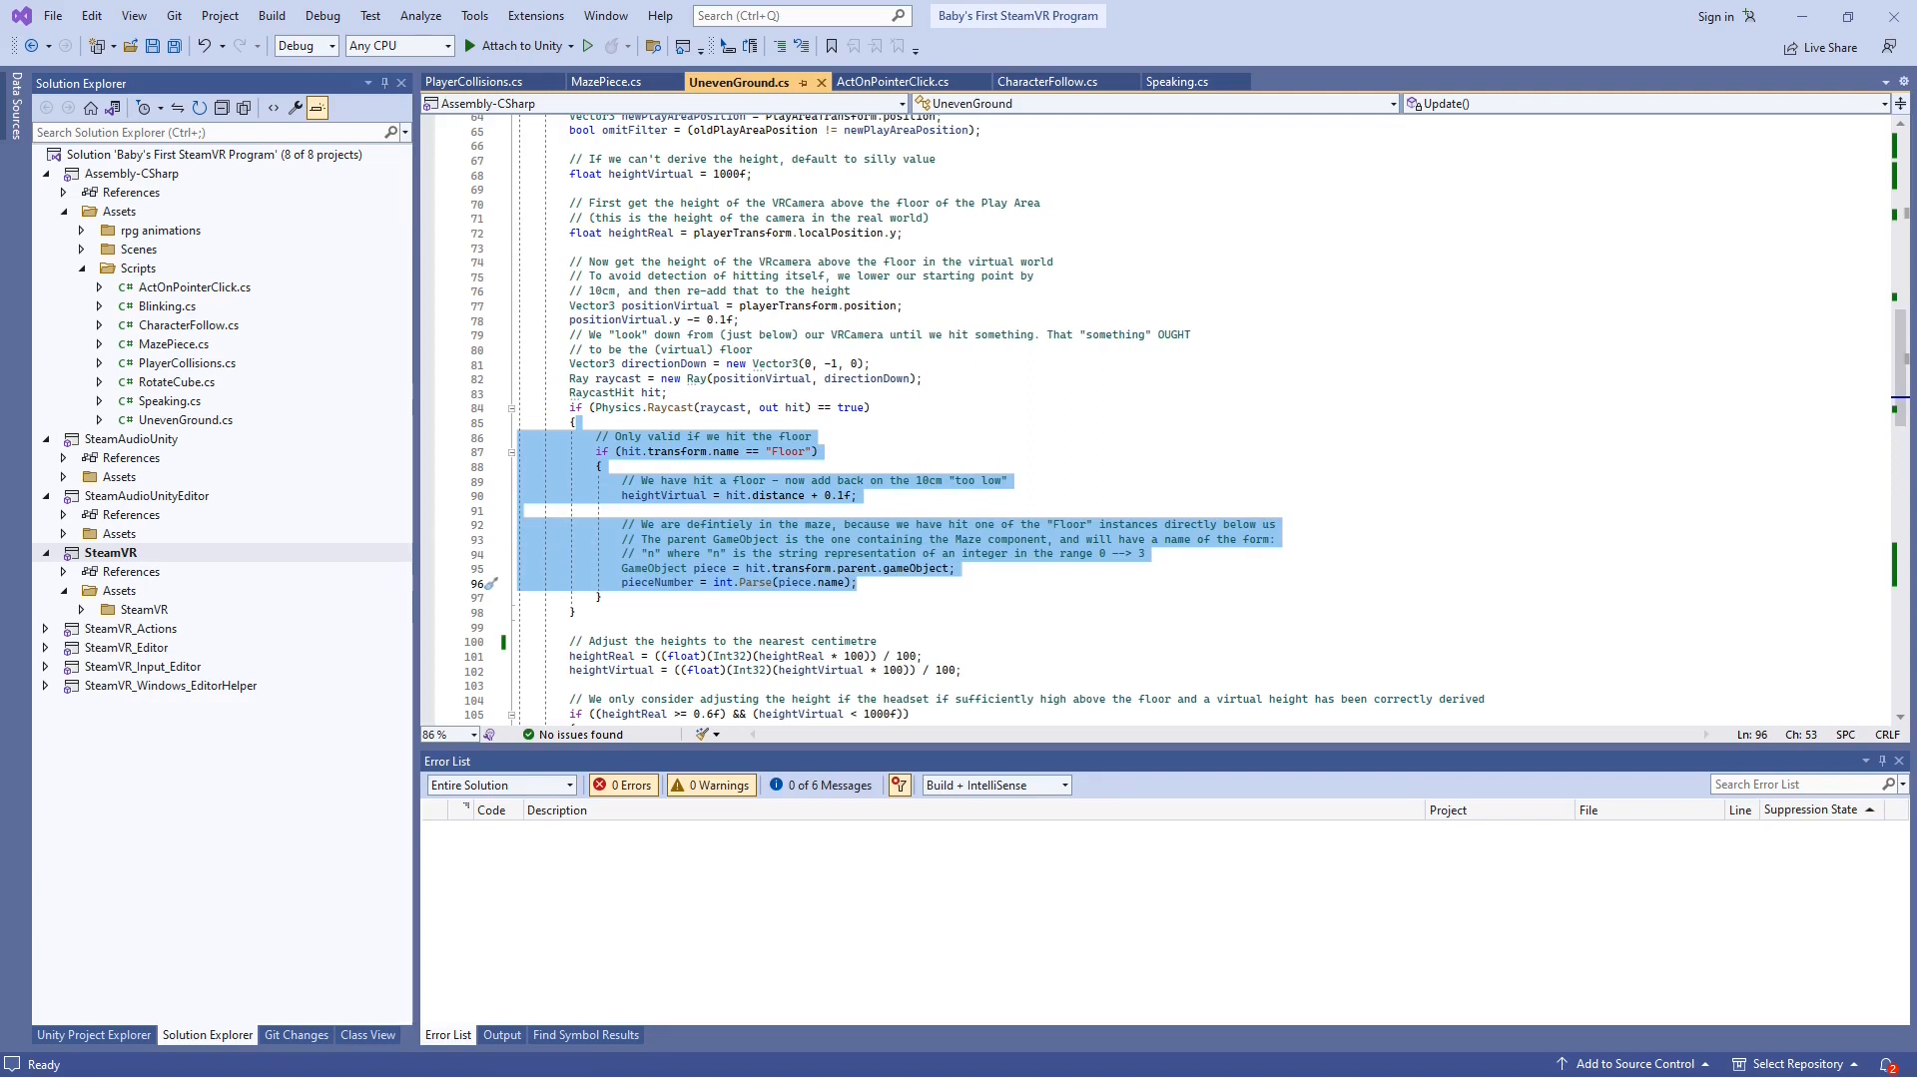
{"action": "left_click", "coordinate": [577, 612]}
{"action": "left_click_drag", "start_coordinate": [859, 495], "coordinate": [1104, 582]}
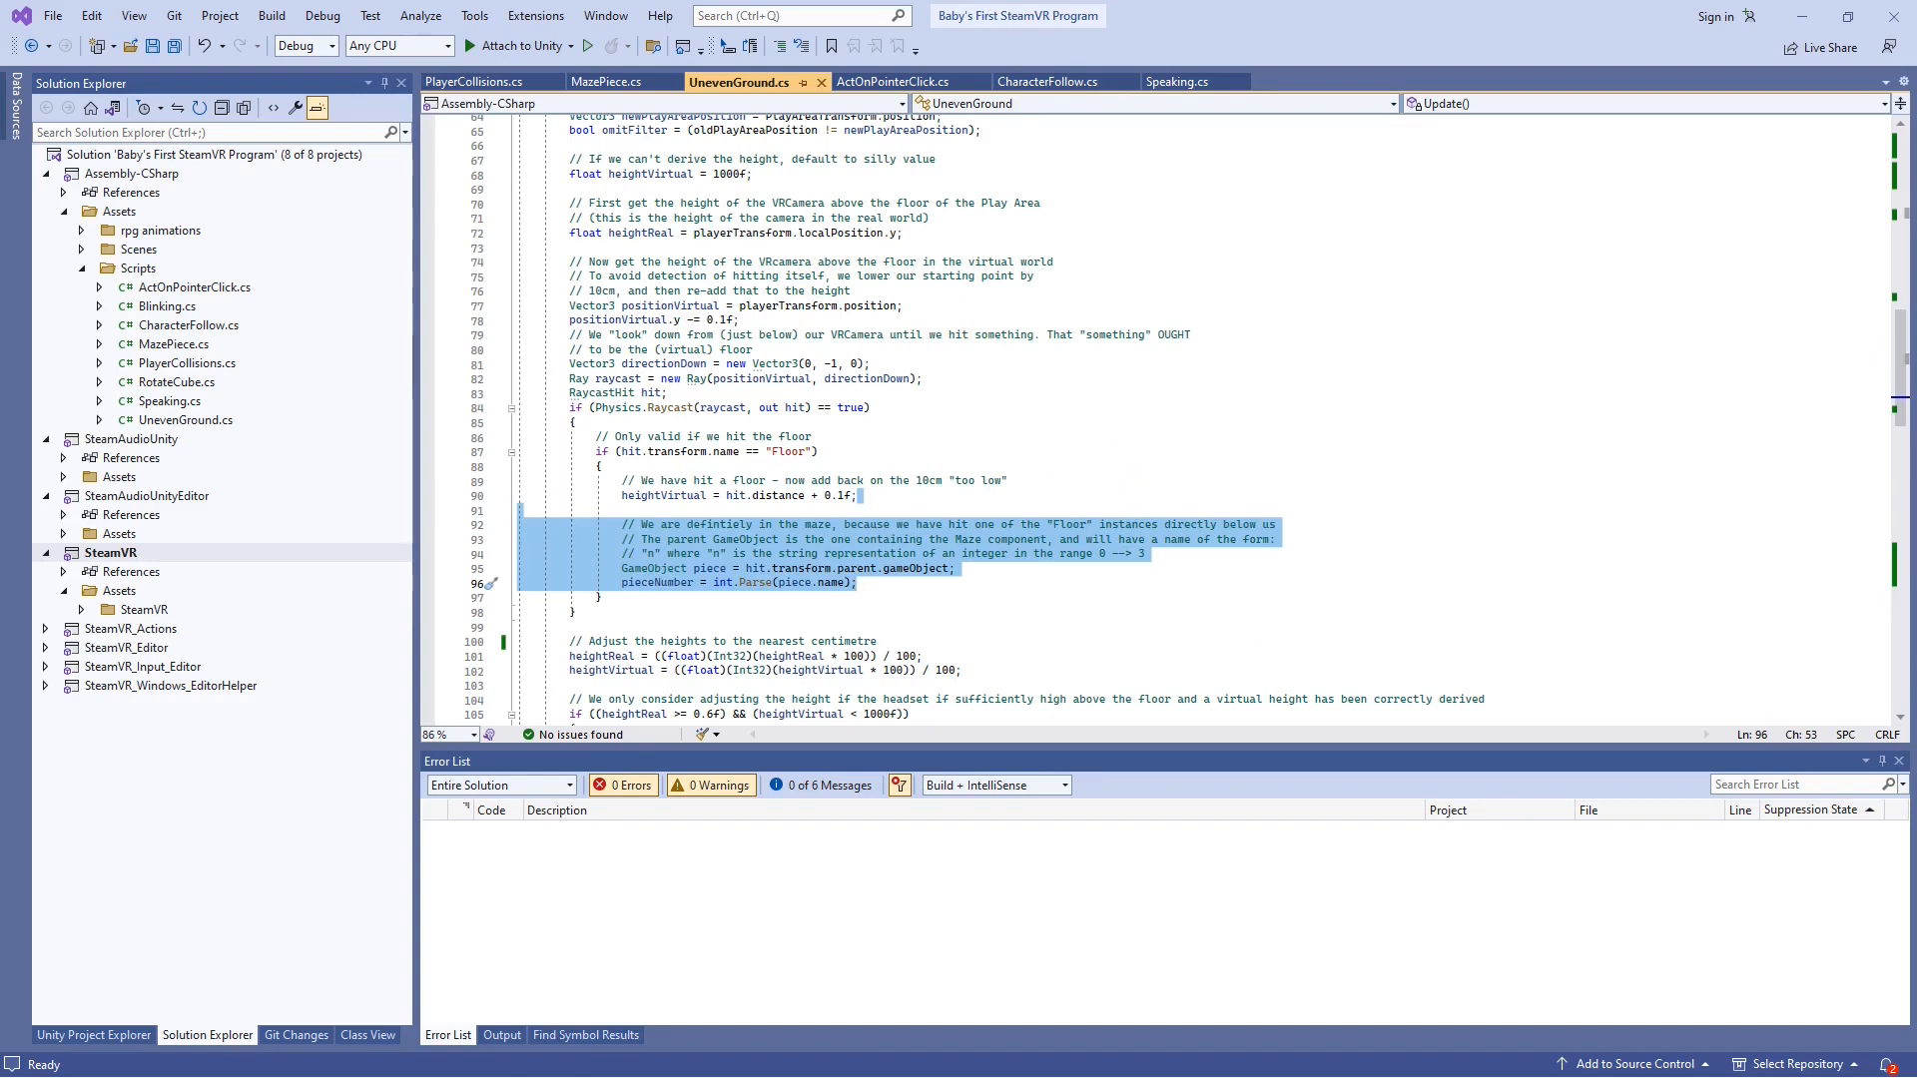
Highlight the rounding of both heights to the nearest centimetre and the heightReal and heightVirtual conditions of the if statement below
{"action": "scroll", "coordinate": [939, 399], "scroll_direction": "down", "scroll_amount": 8}
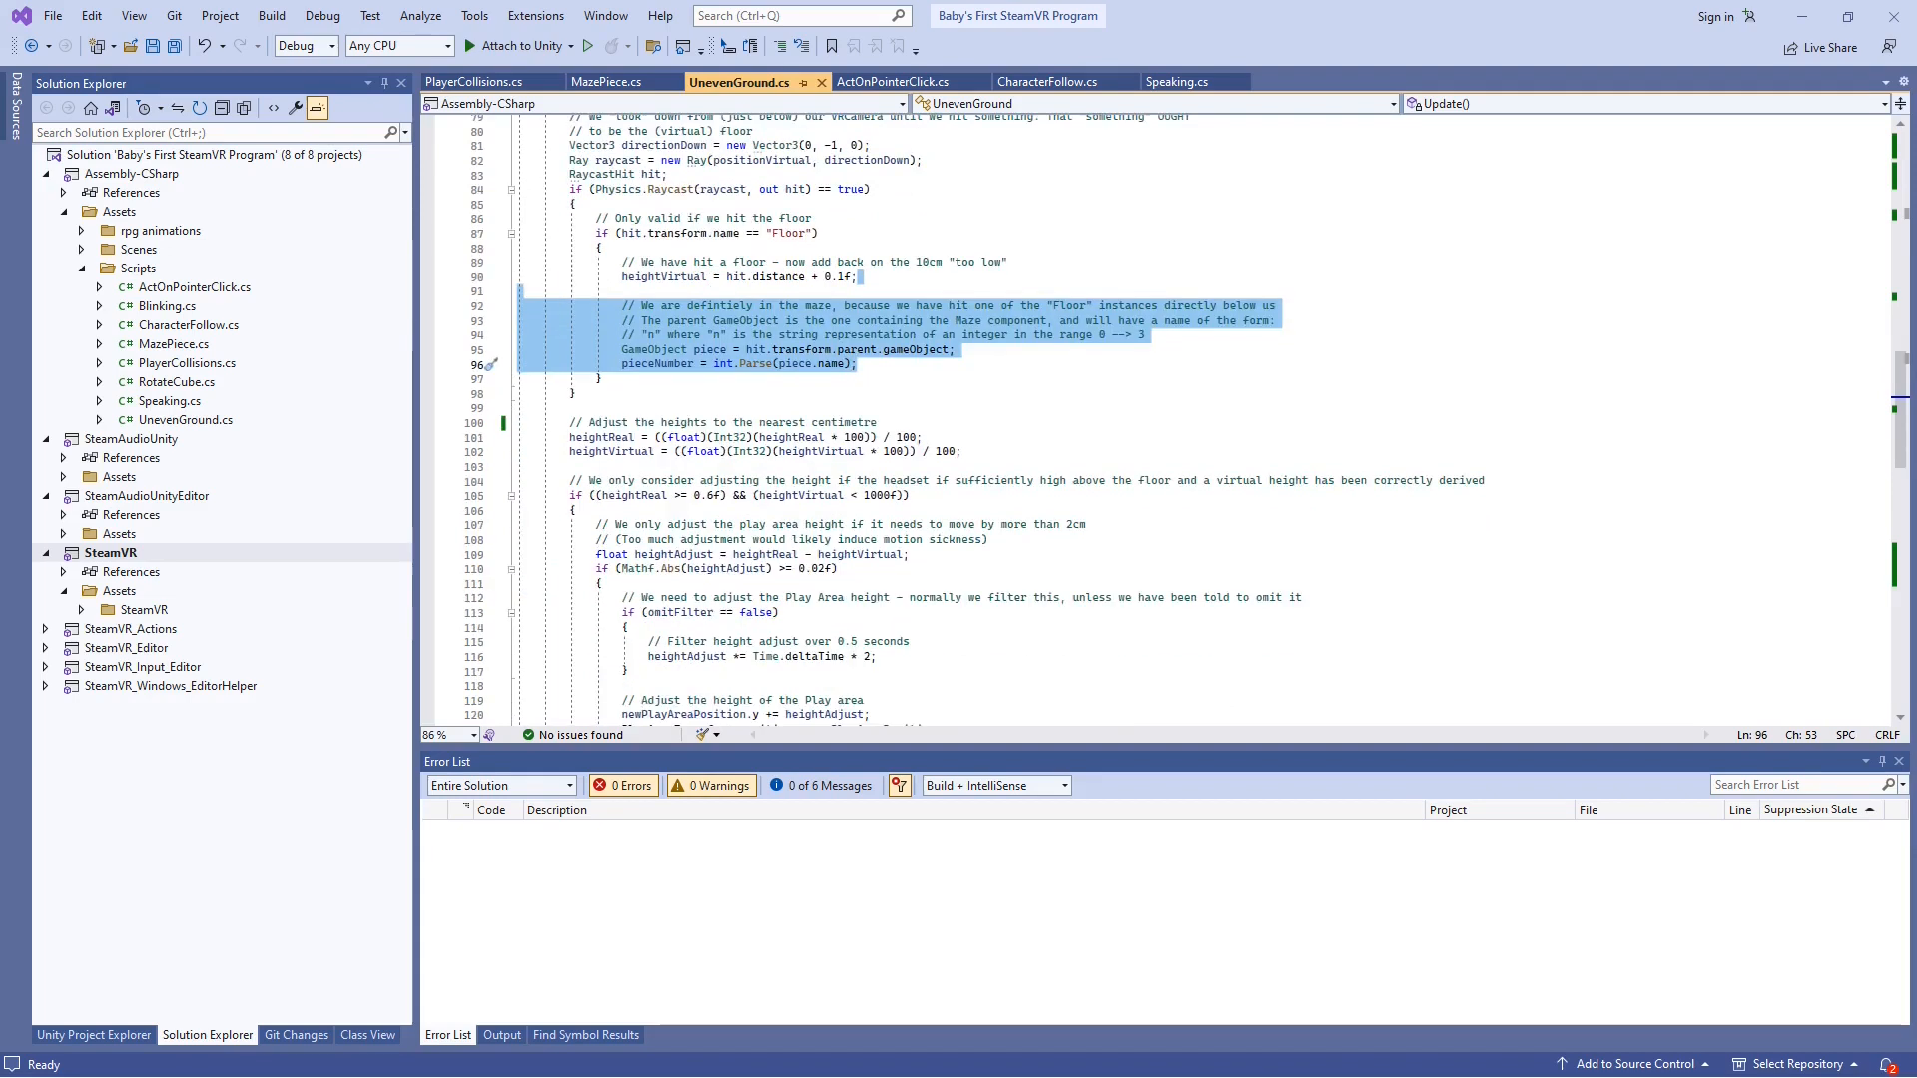
{"action": "left_click", "coordinate": [940, 270]}
{"action": "left_click_drag", "start_coordinate": [940, 257], "coordinate": [961, 320]}
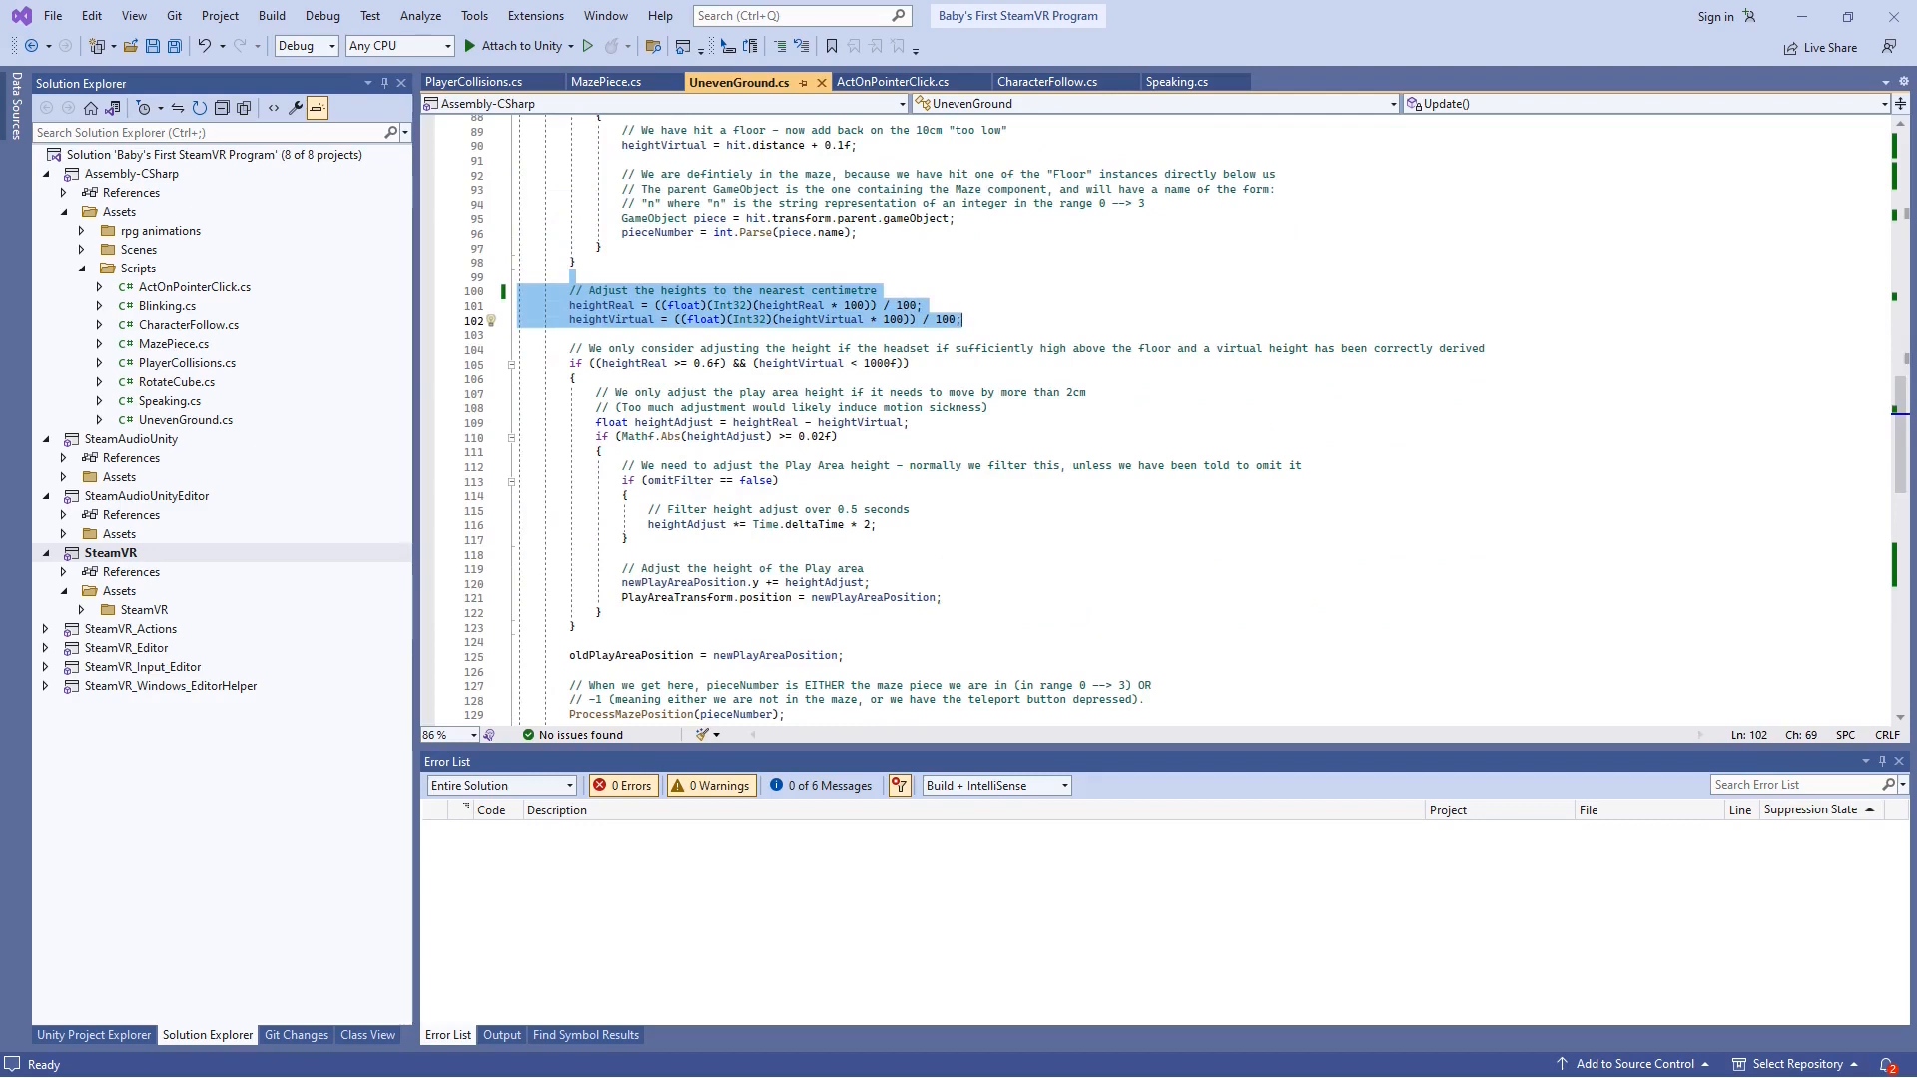
{"action": "left_click_drag", "start_coordinate": [733, 363], "coordinate": [594, 363]}
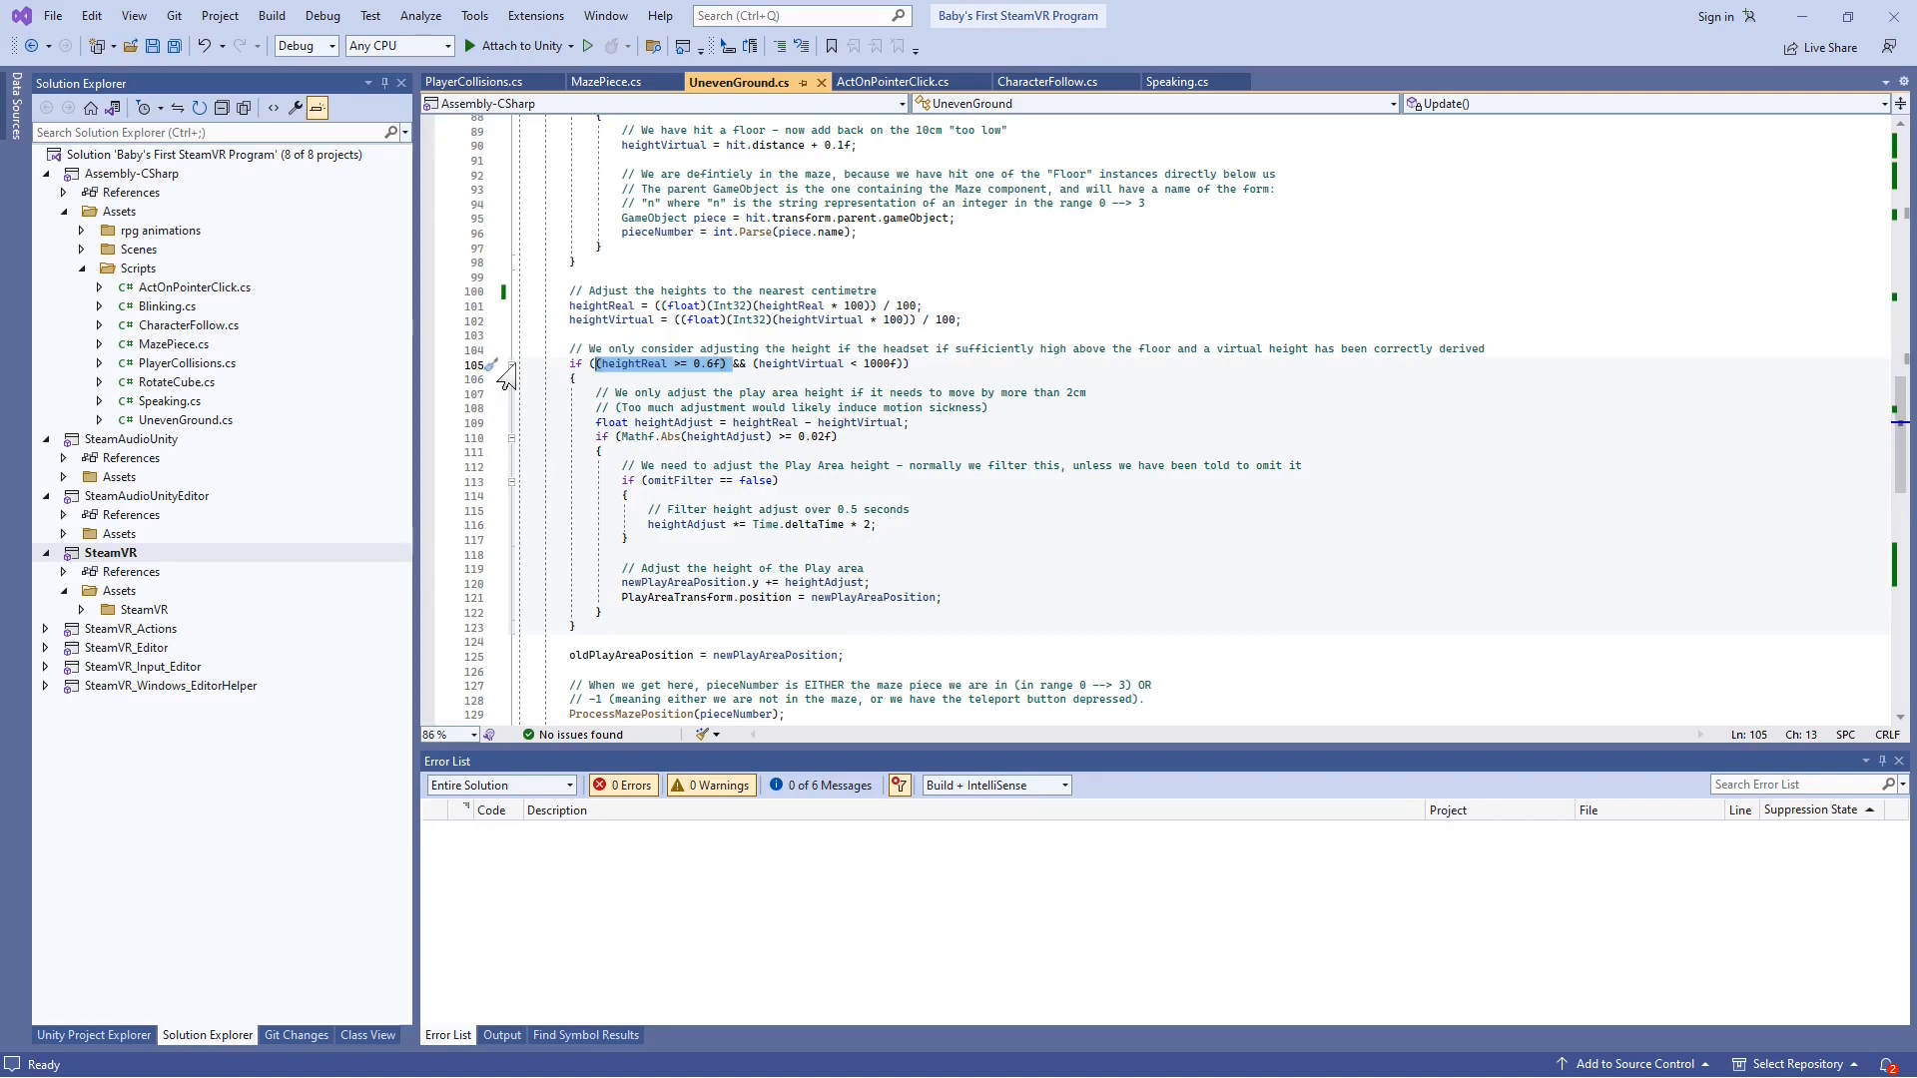
{"action": "left_click_drag", "start_coordinate": [909, 364], "coordinate": [754, 365]}
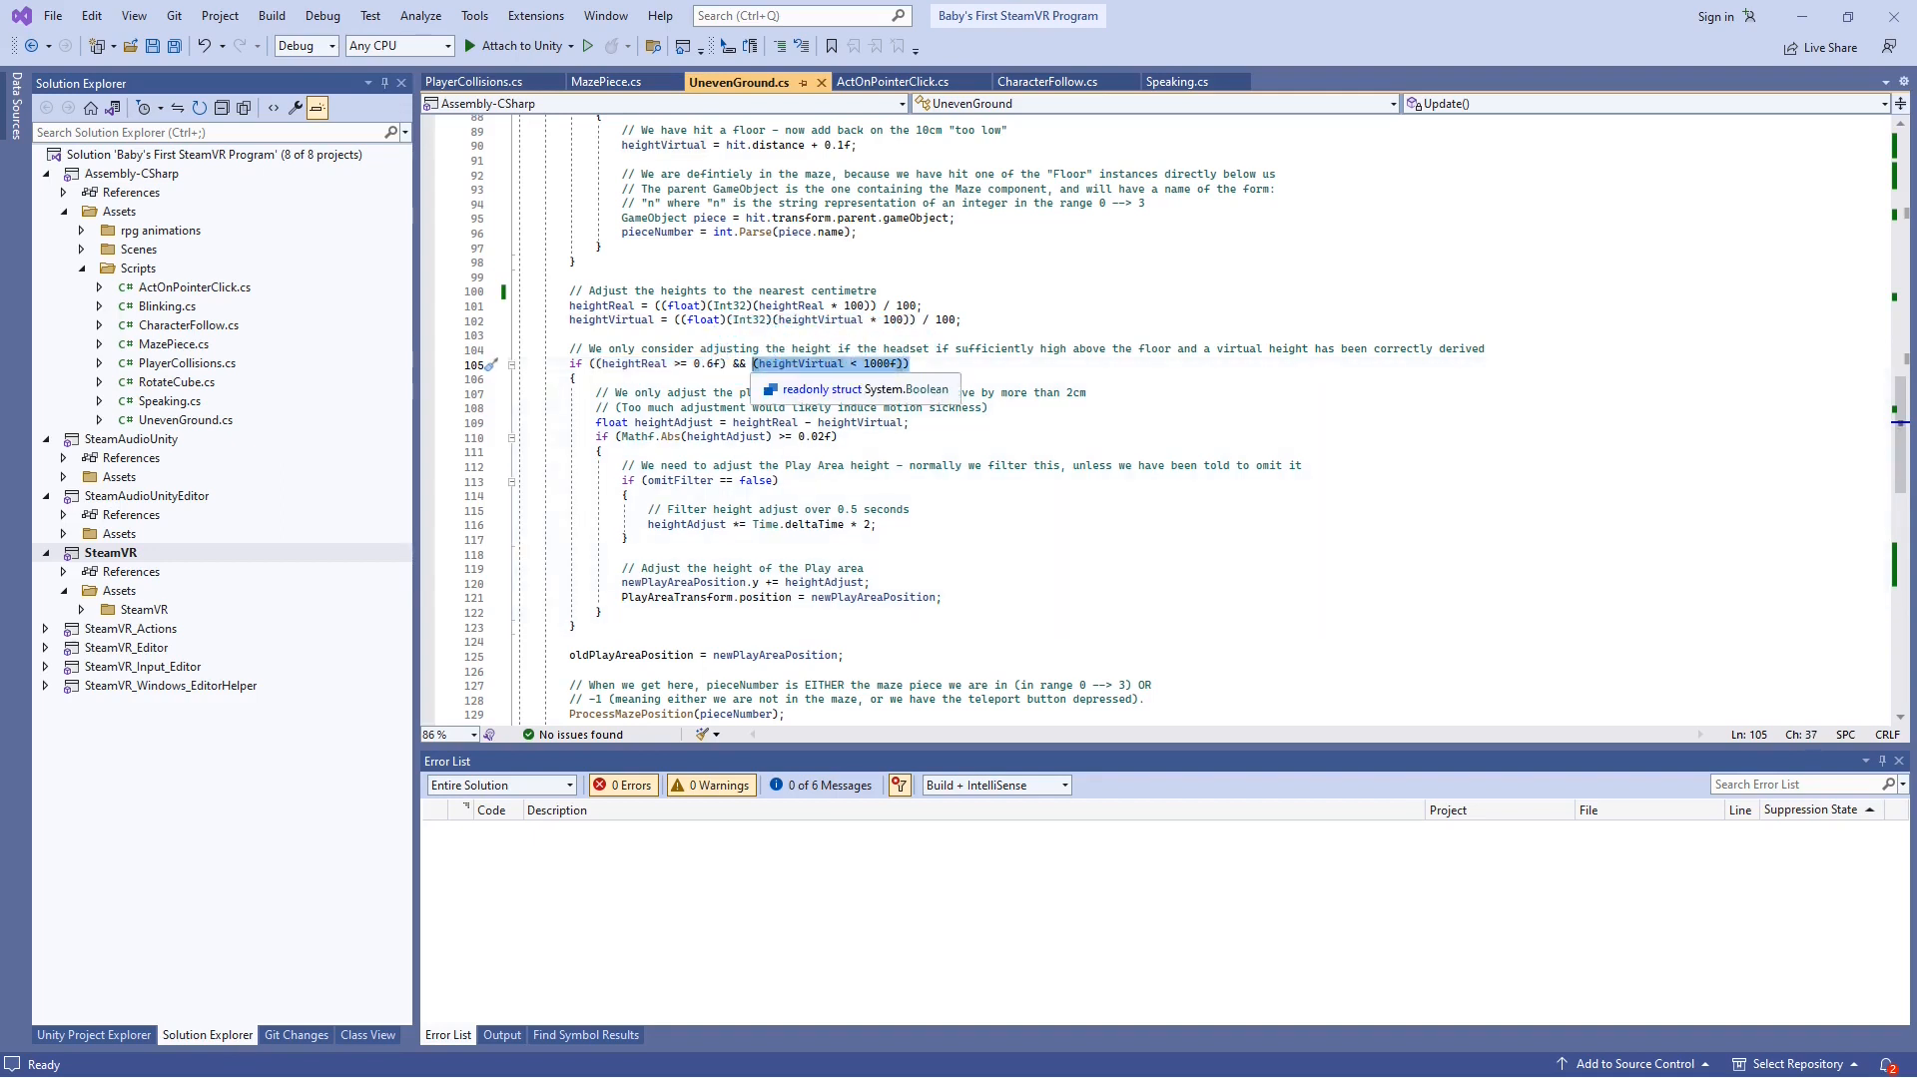
Highlight the heightAdjust threshold check, the omitFilter block, and the lines that adjust the Play Area height
{"action": "left_click_drag", "start_coordinate": [1169, 379], "coordinate": [1170, 432]}
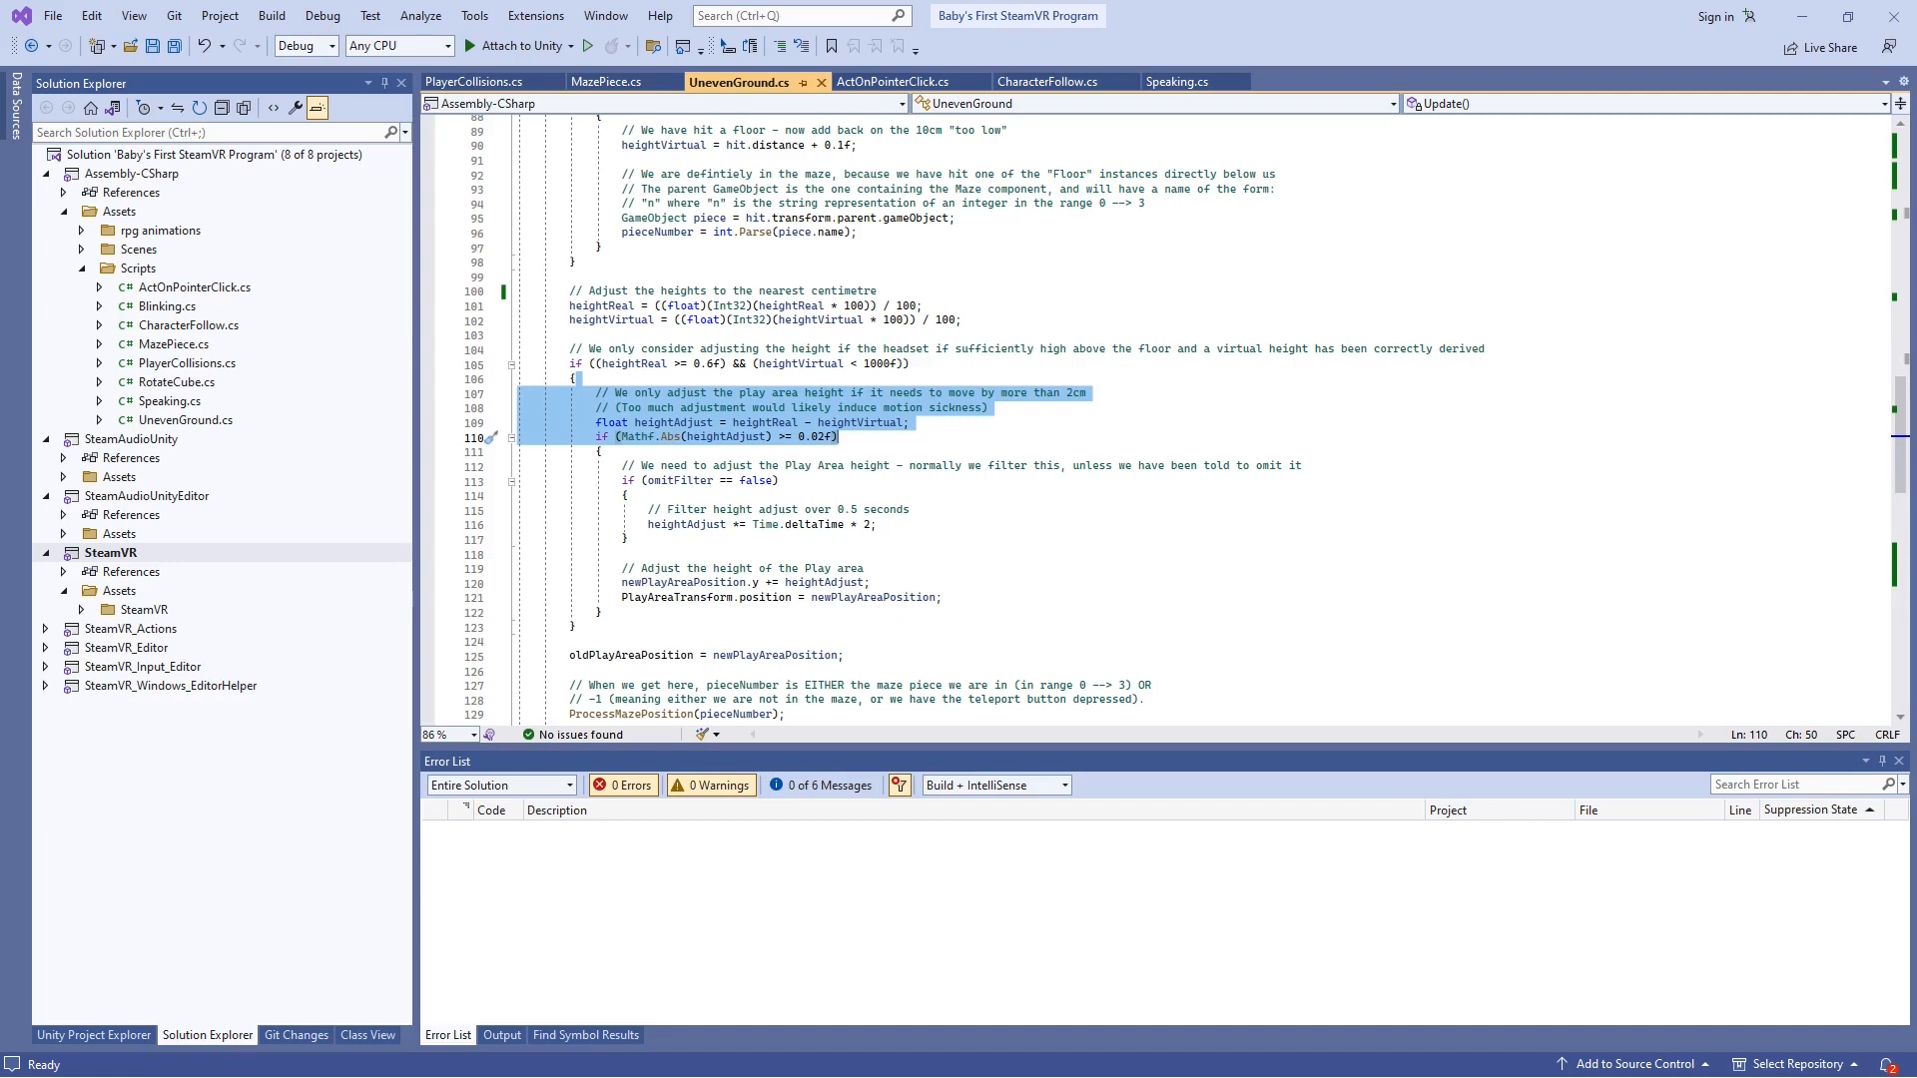
{"action": "left_click_drag", "start_coordinate": [1157, 448], "coordinate": [1148, 544]}
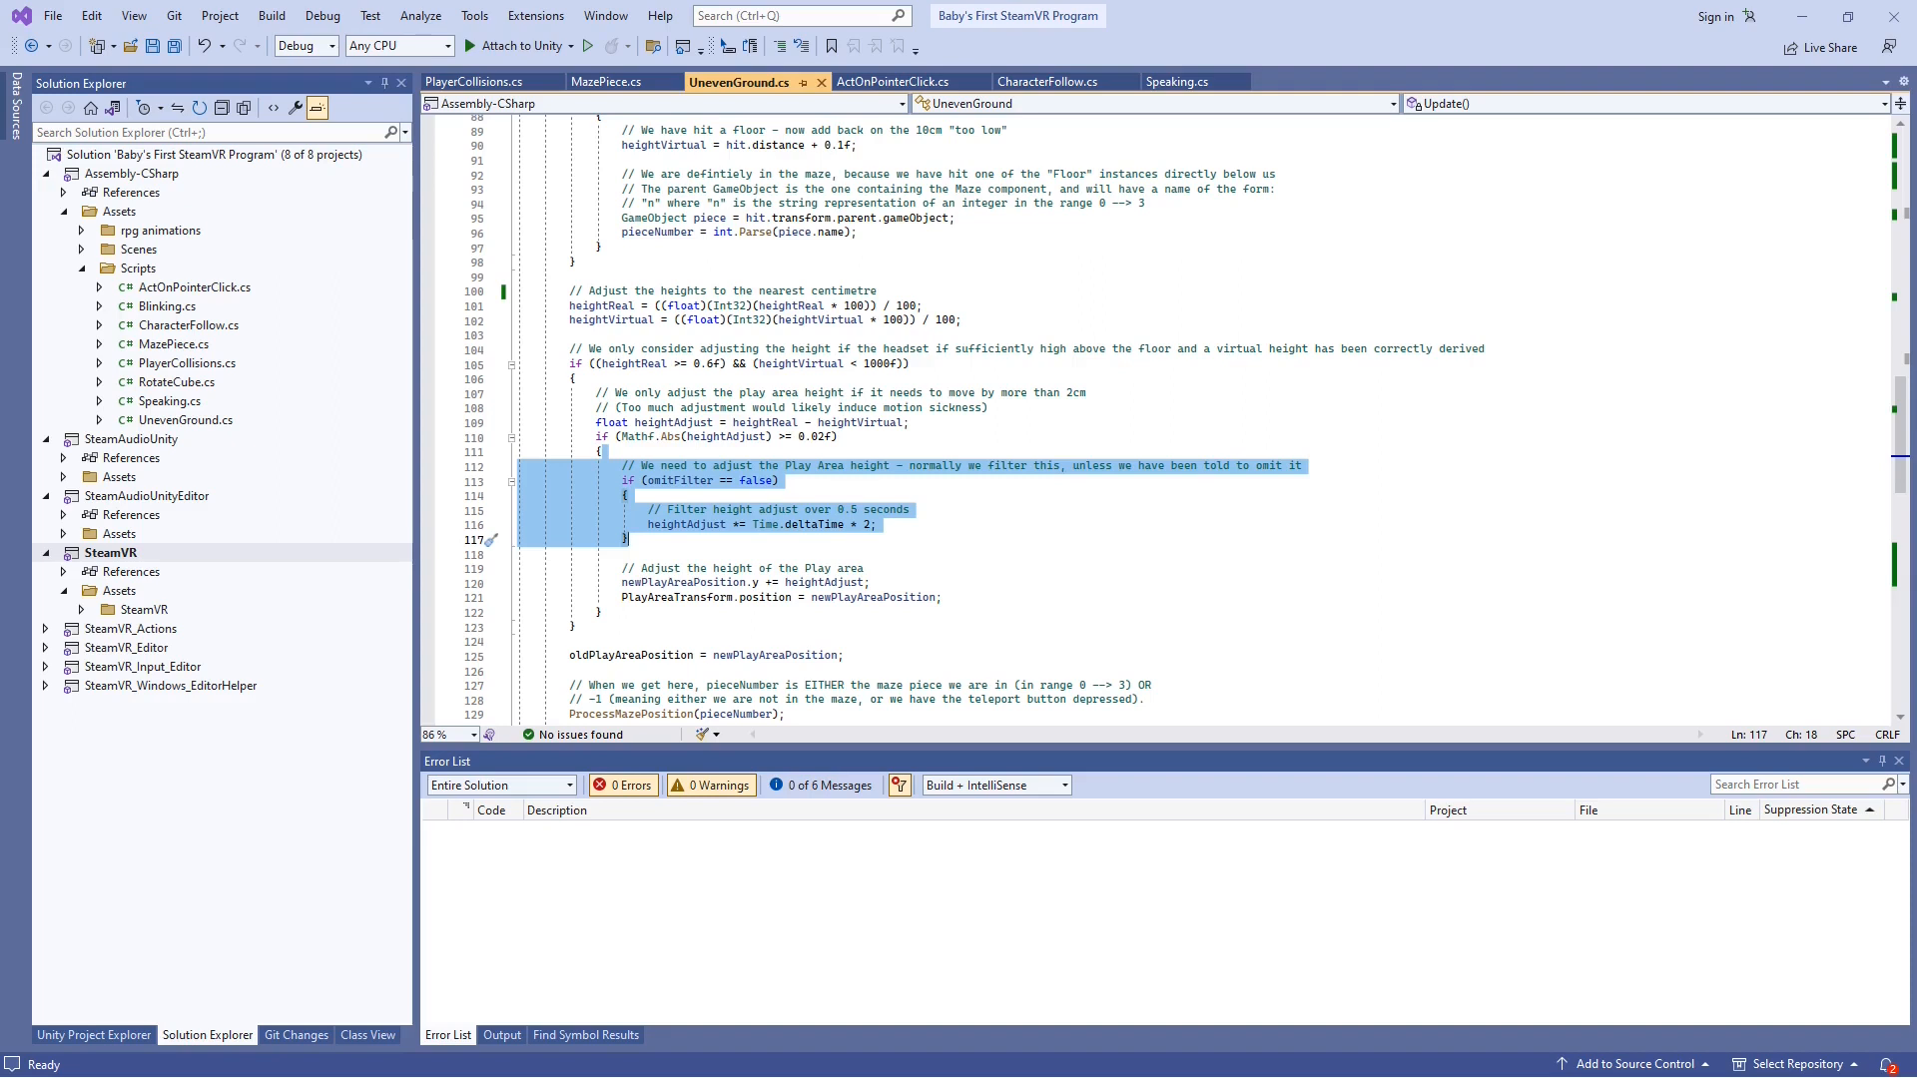
{"action": "left_click_drag", "start_coordinate": [1066, 540], "coordinate": [1068, 595]}
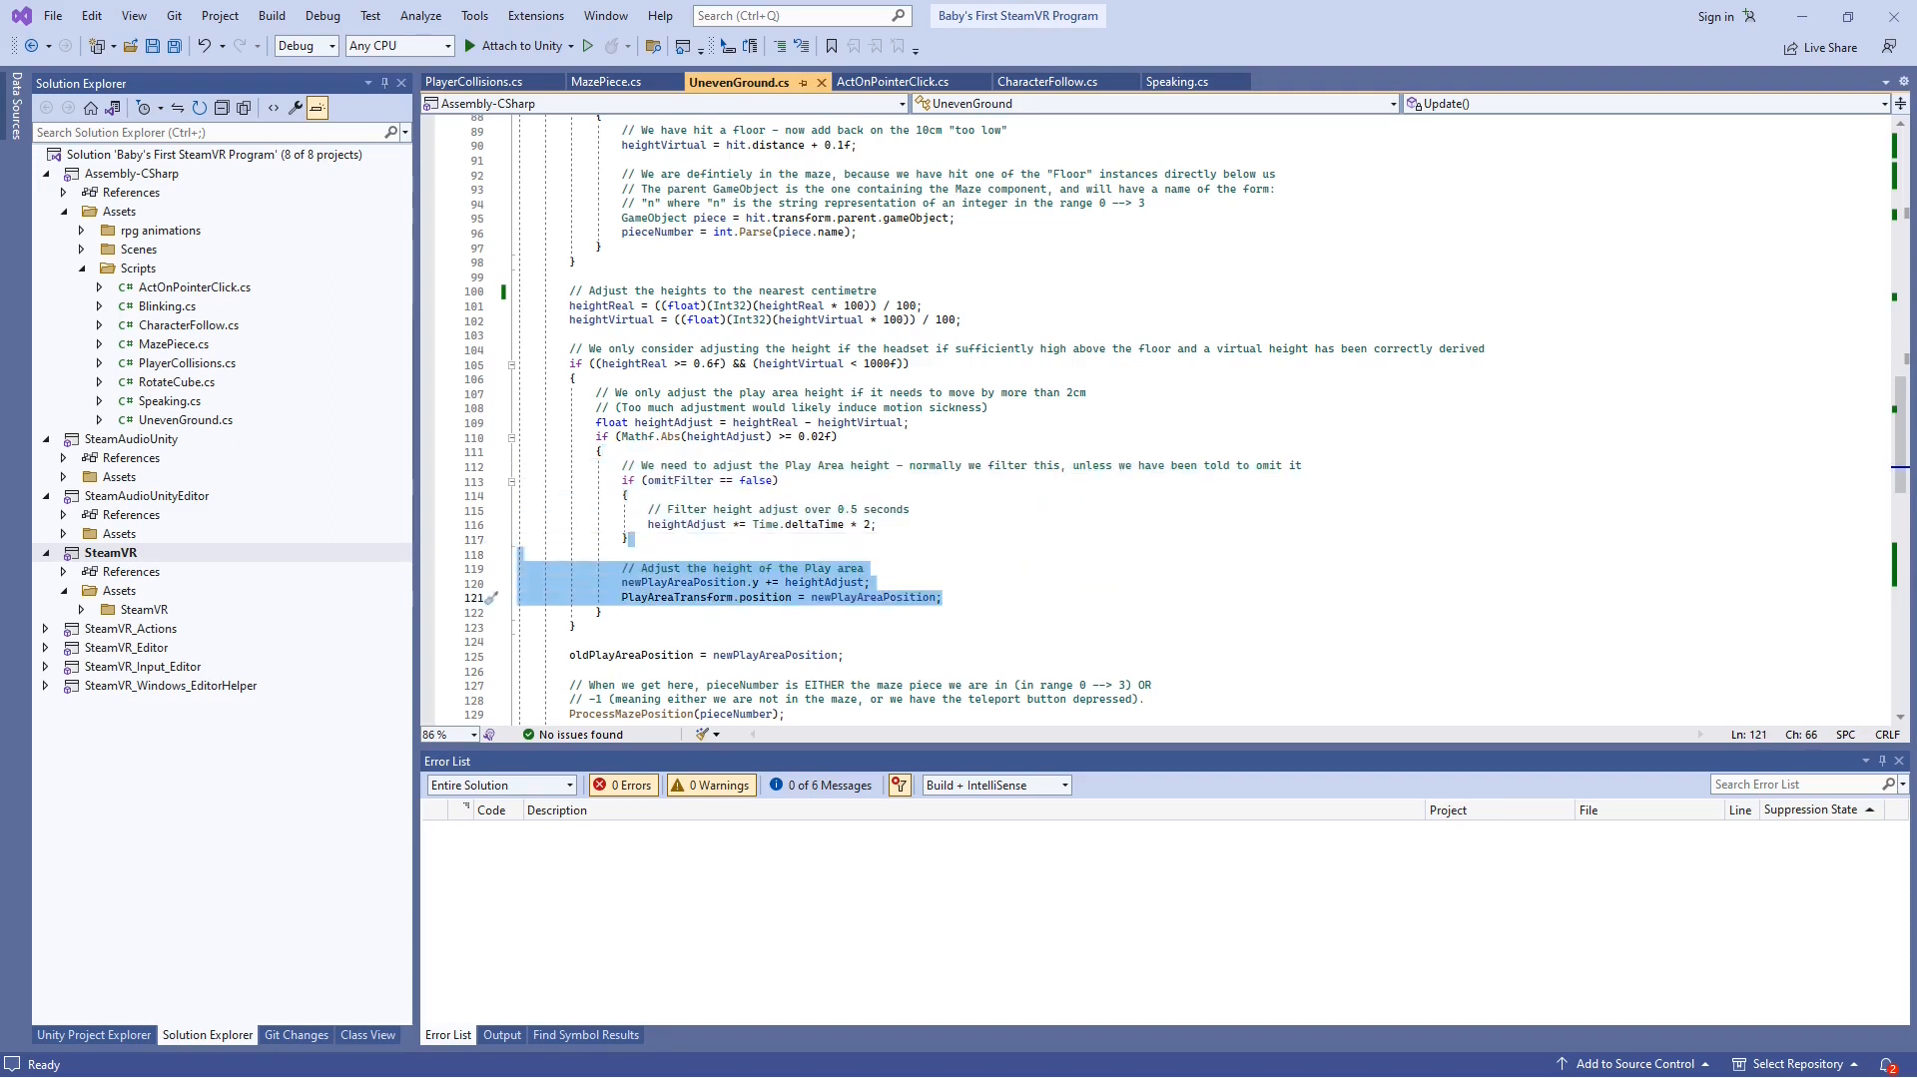
Highlight the ProcessMazePosition call, then the method's pieceNumber range check and its loop that updates mazeVisible and the teleport areas
{"action": "left_click_drag", "start_coordinate": [1188, 524], "coordinate": [1188, 583]}
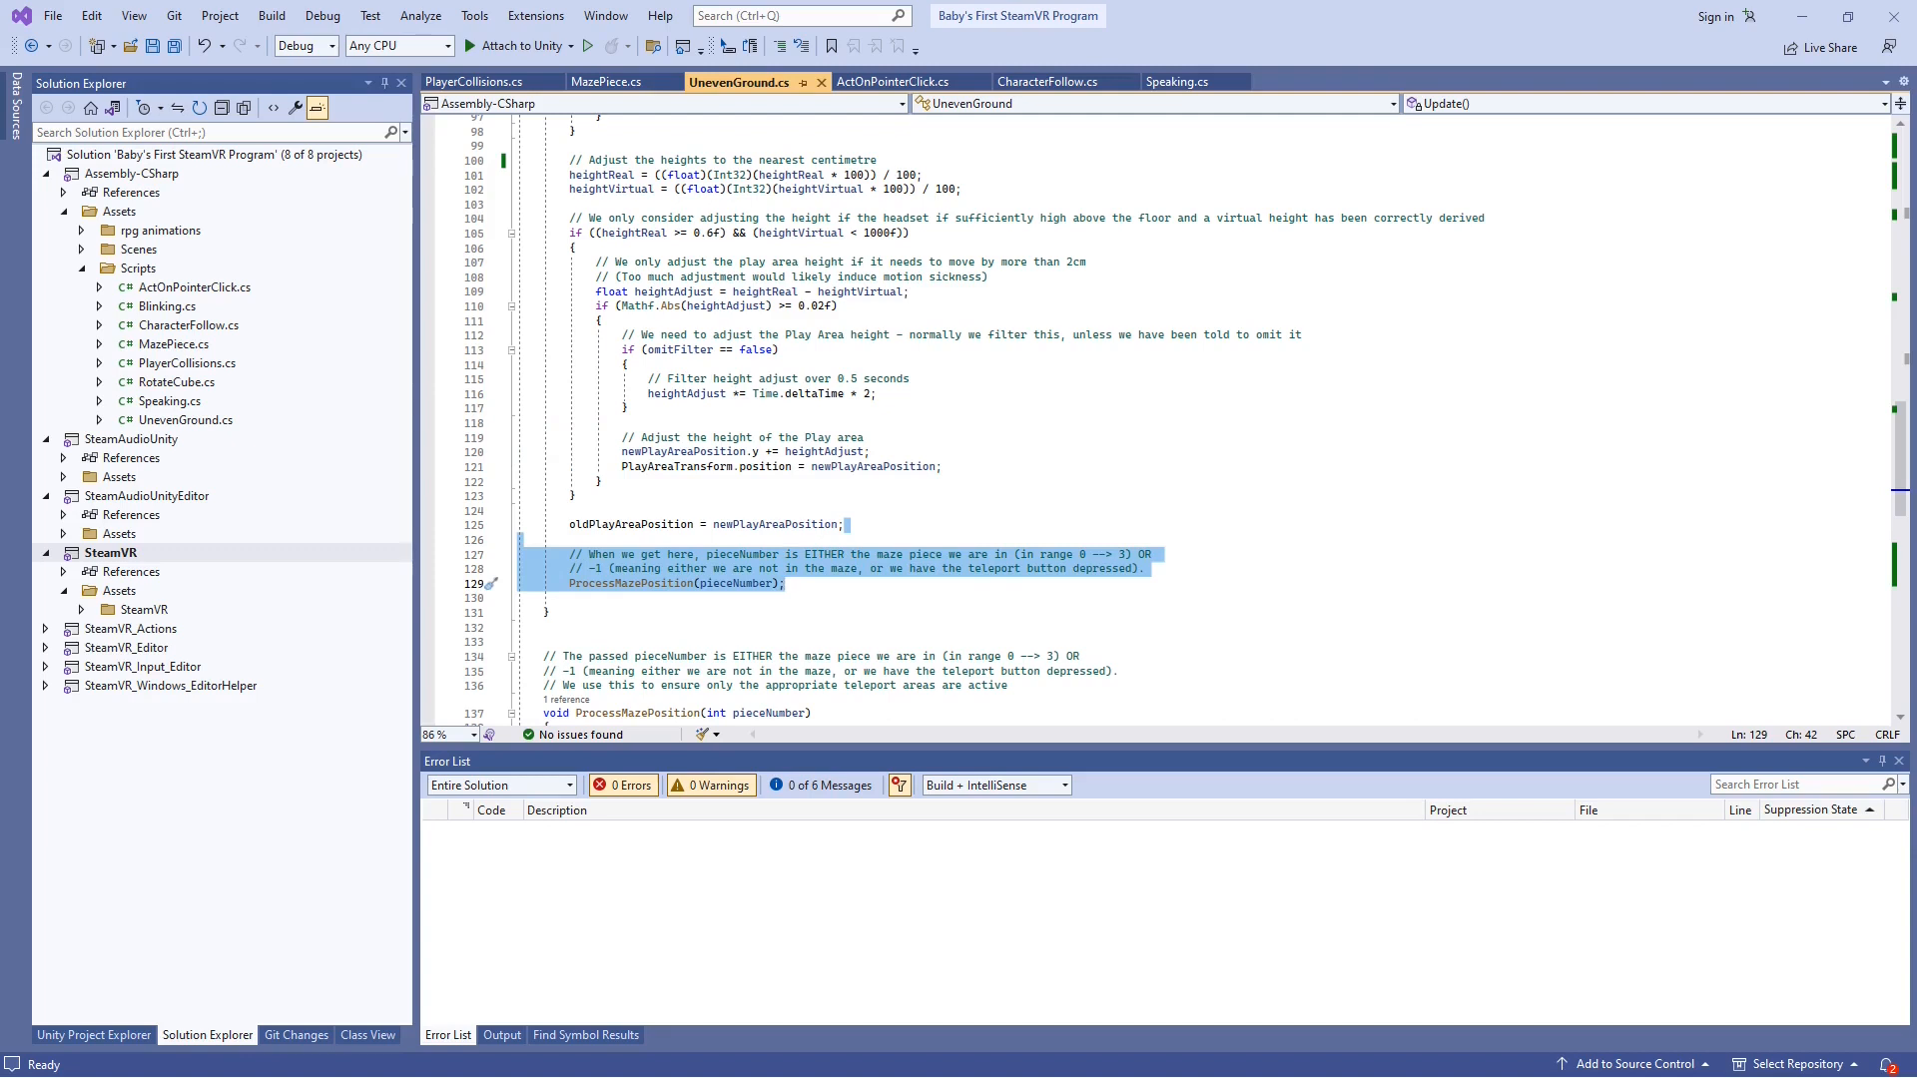
{"action": "scroll", "coordinate": [1158, 420], "scroll_direction": "down", "scroll_amount": 10}
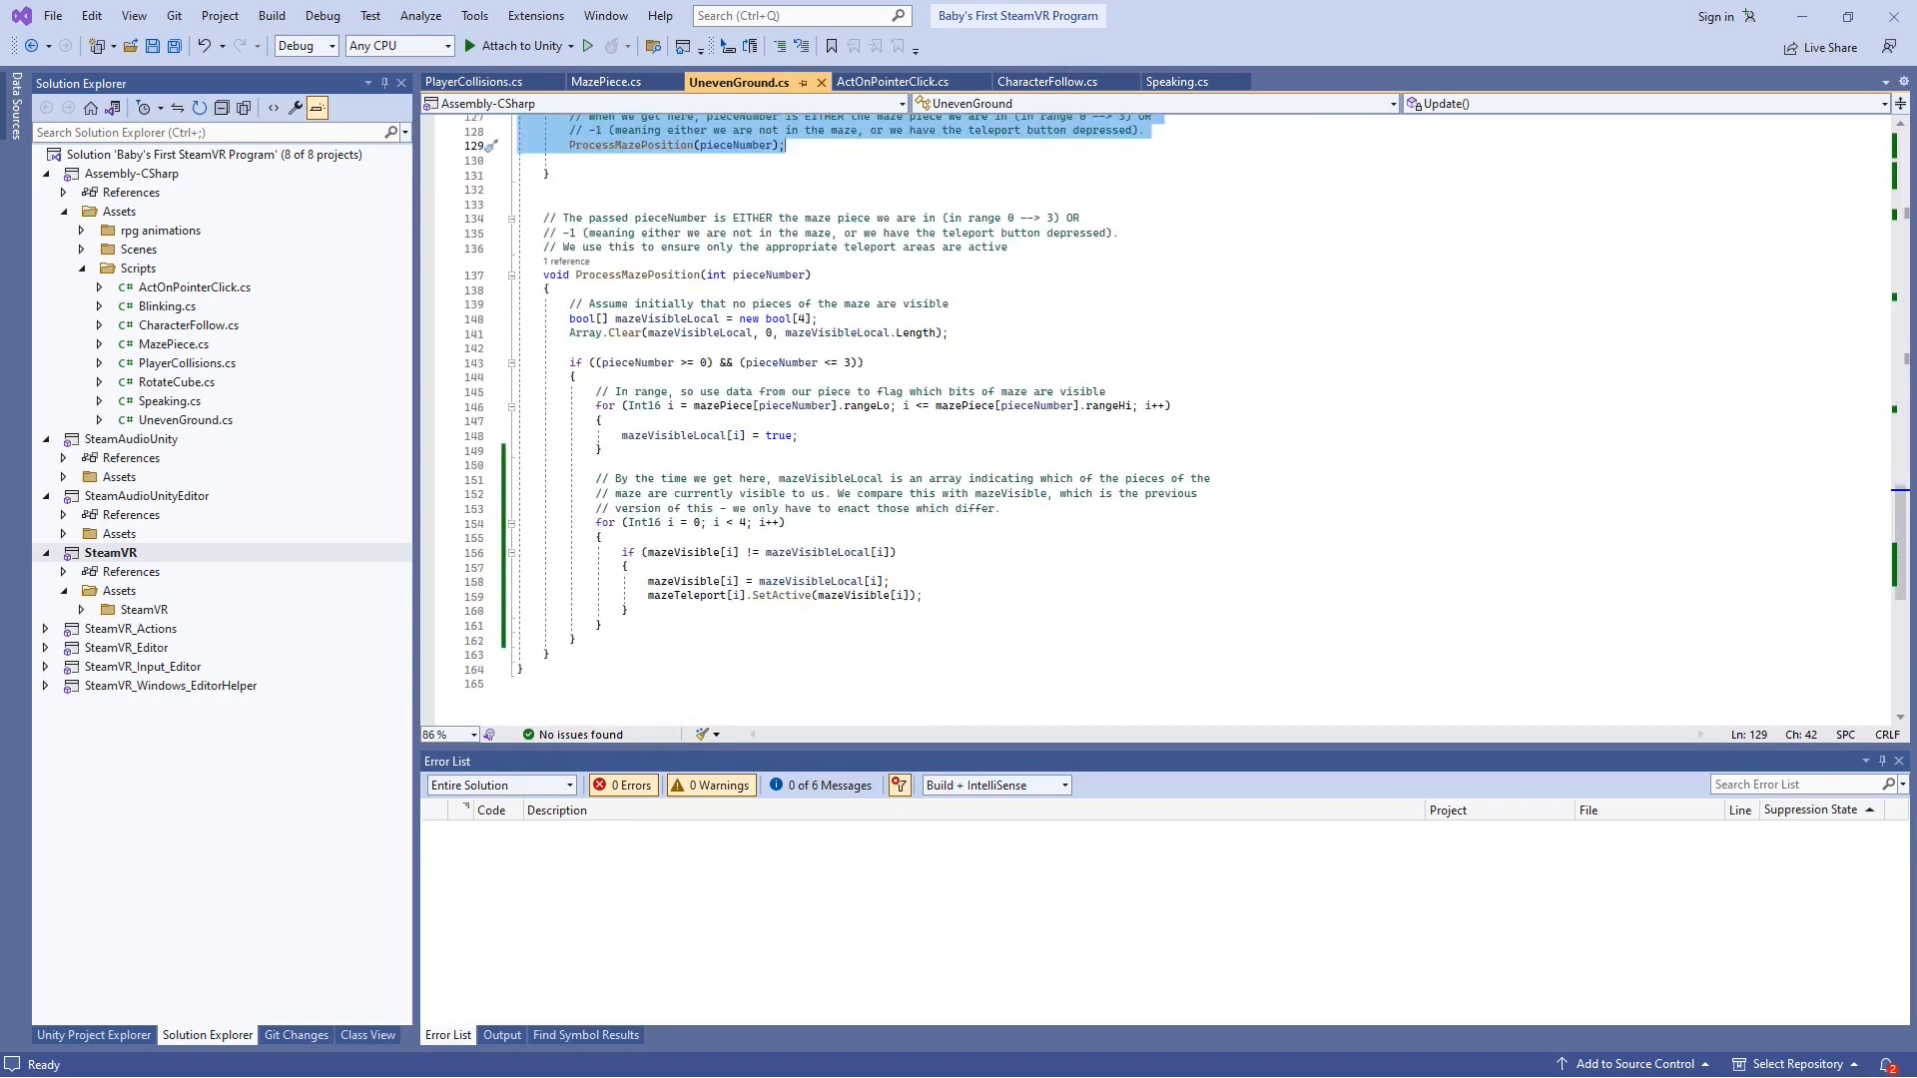
{"action": "scroll", "coordinate": [1158, 420], "scroll_direction": "down", "scroll_amount": 1}
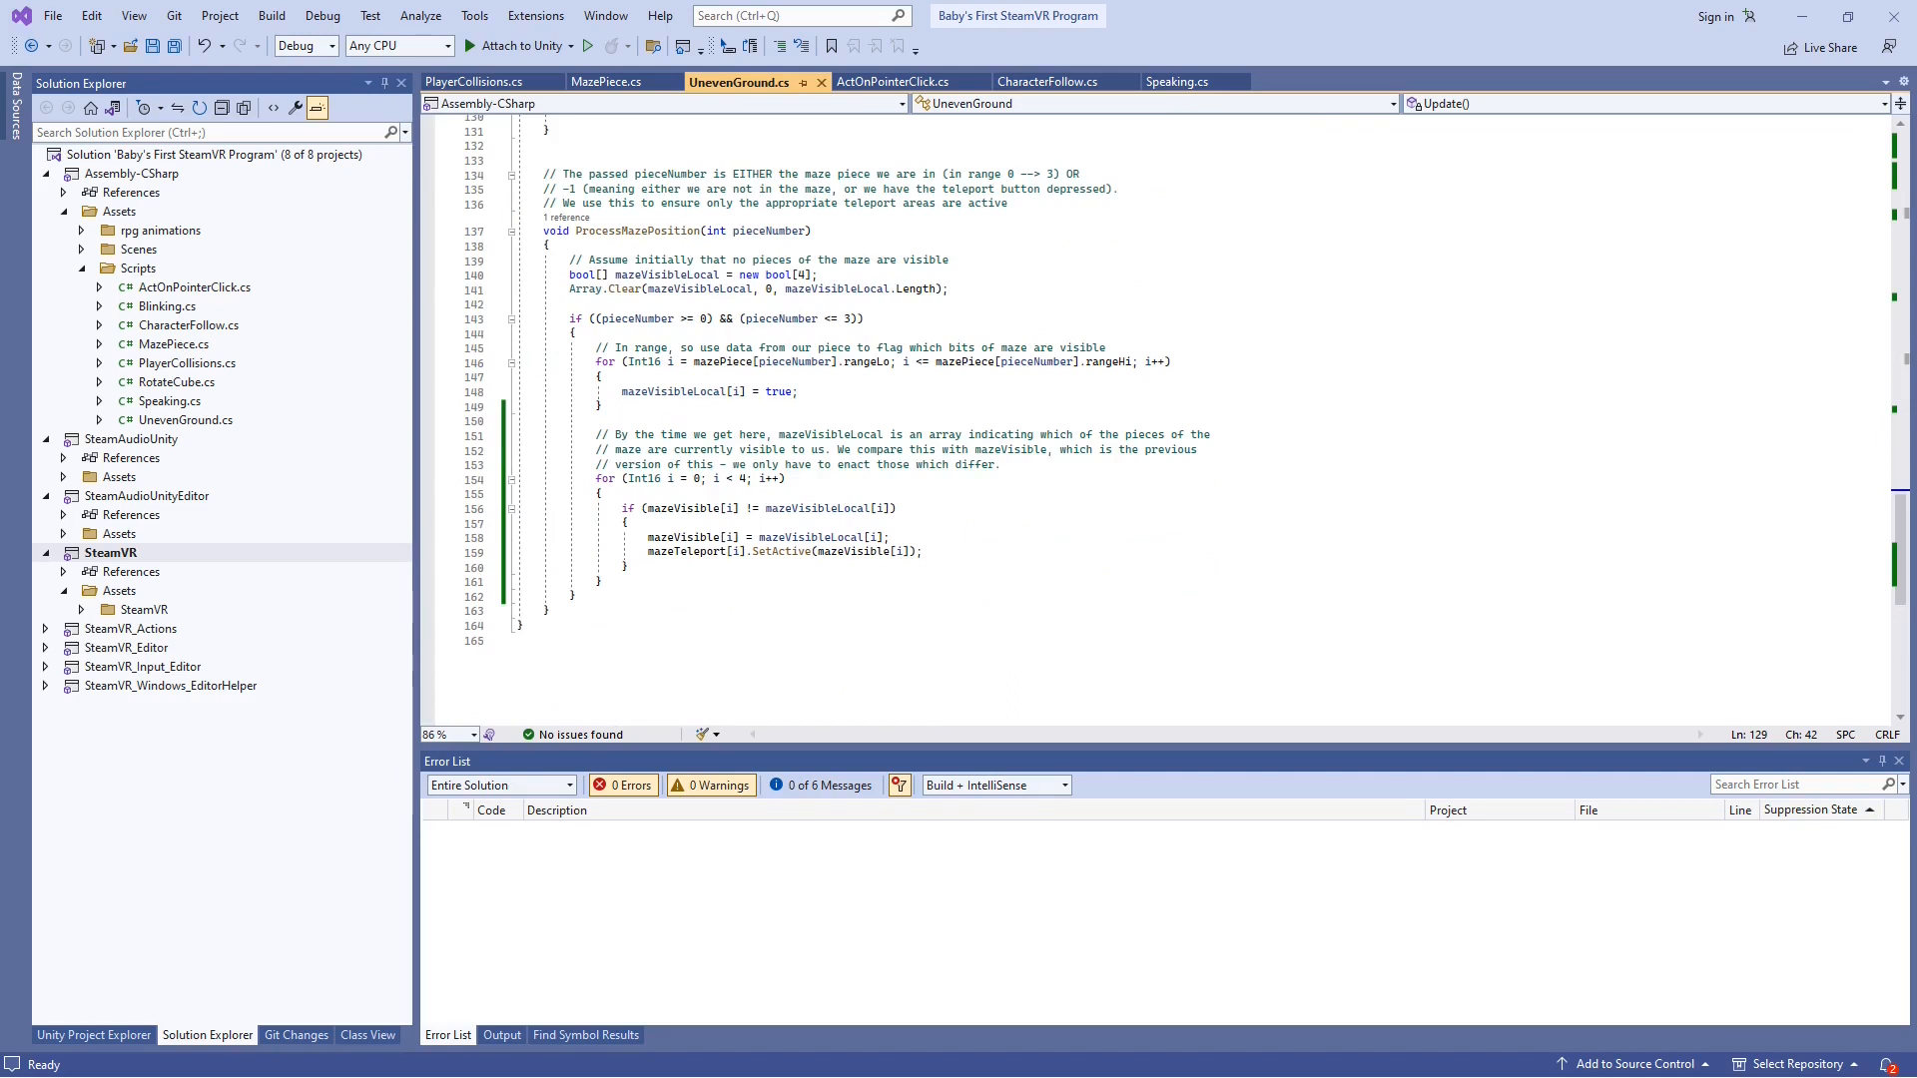
{"action": "left_click_drag", "start_coordinate": [994, 240], "coordinate": [899, 319]}
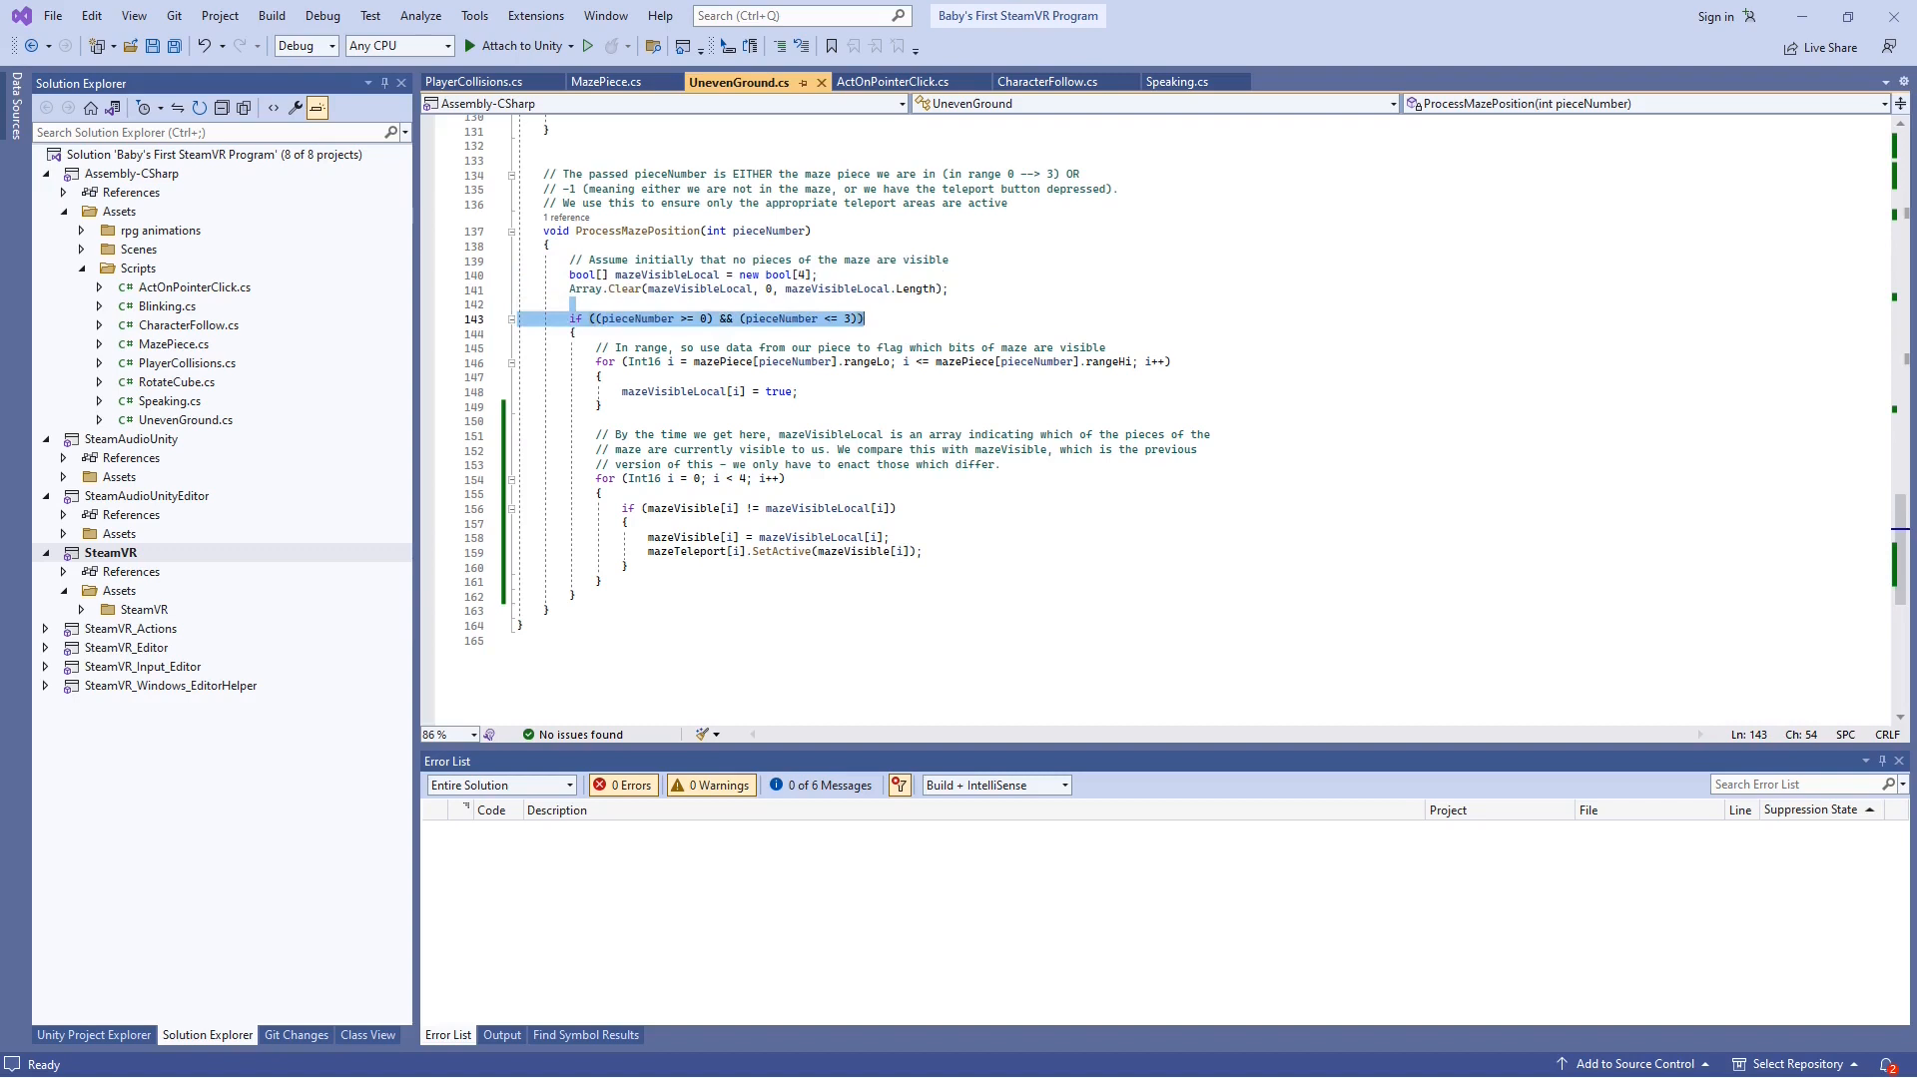
{"action": "left_click_drag", "start_coordinate": [1228, 334], "coordinate": [1220, 582]}
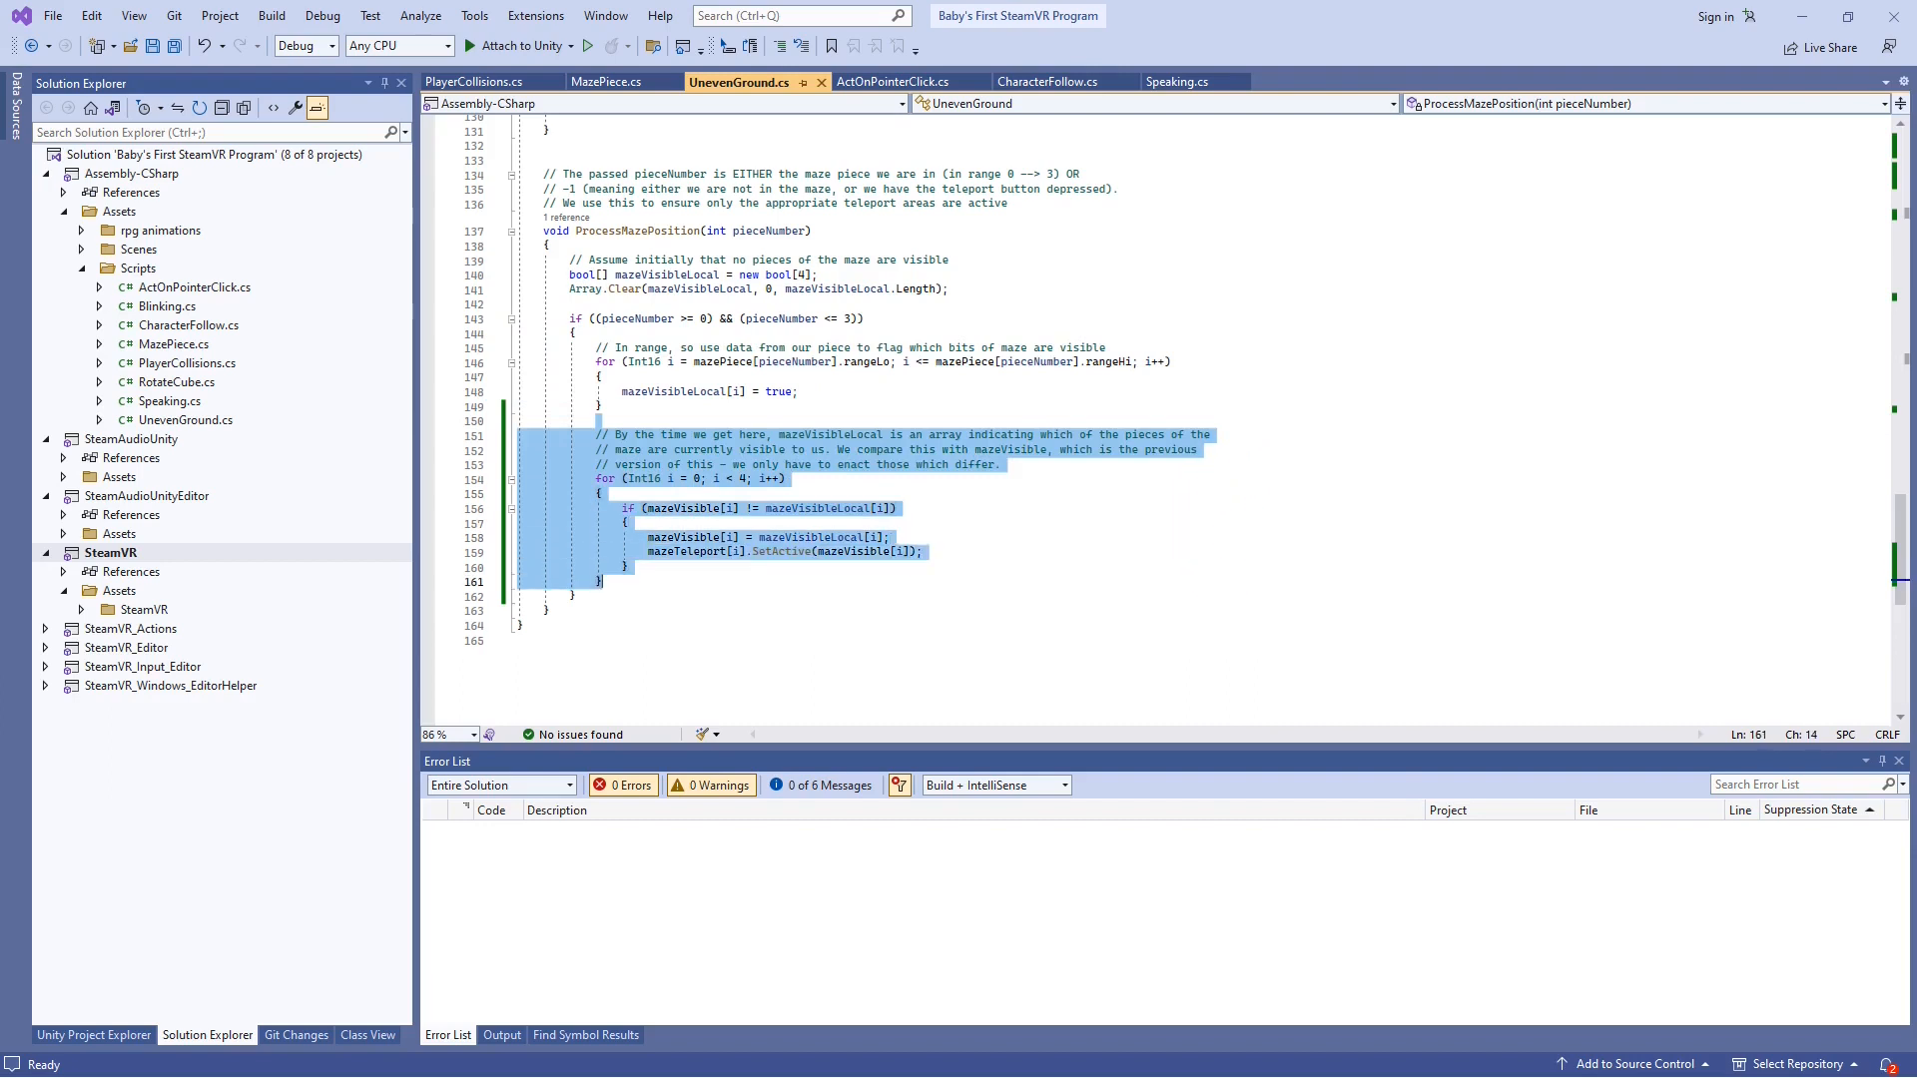